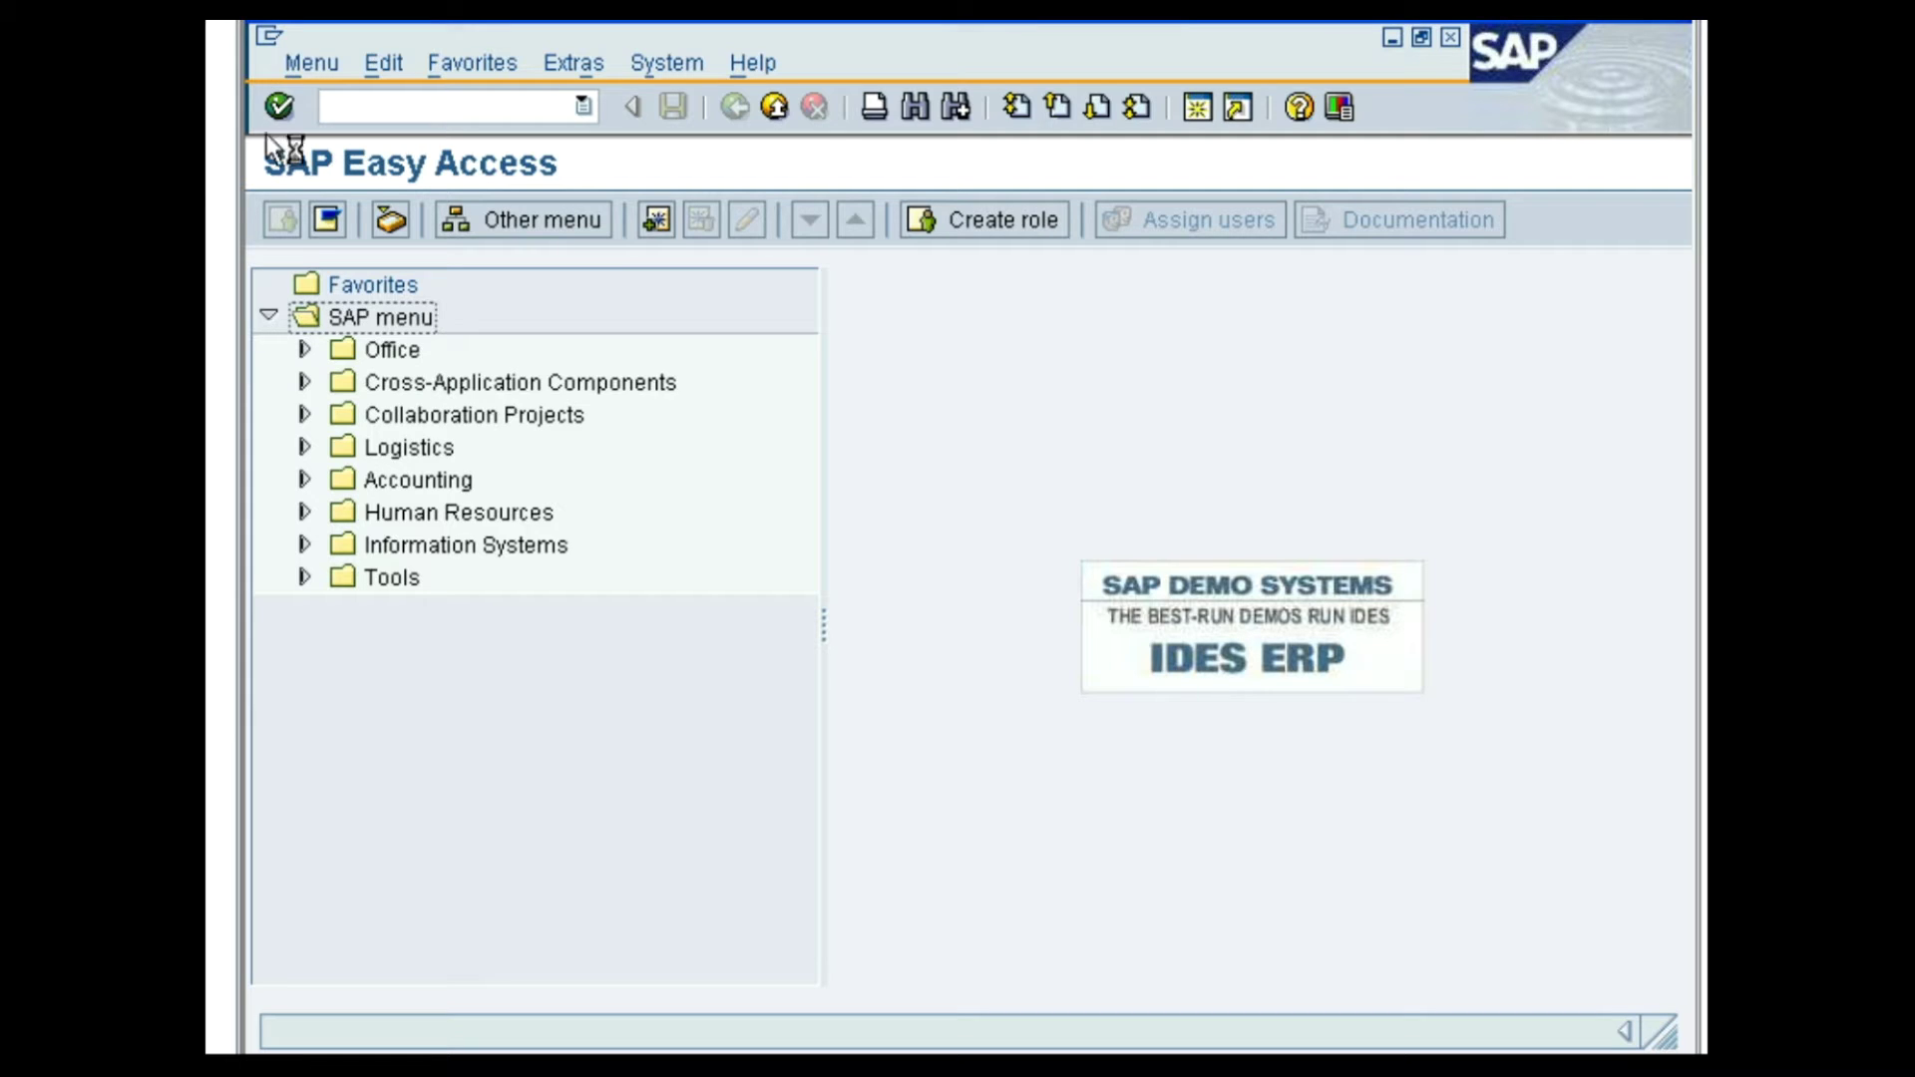
Open the customer display transaction from the business partner master data of Sales and Distribution
left_click(305, 446)
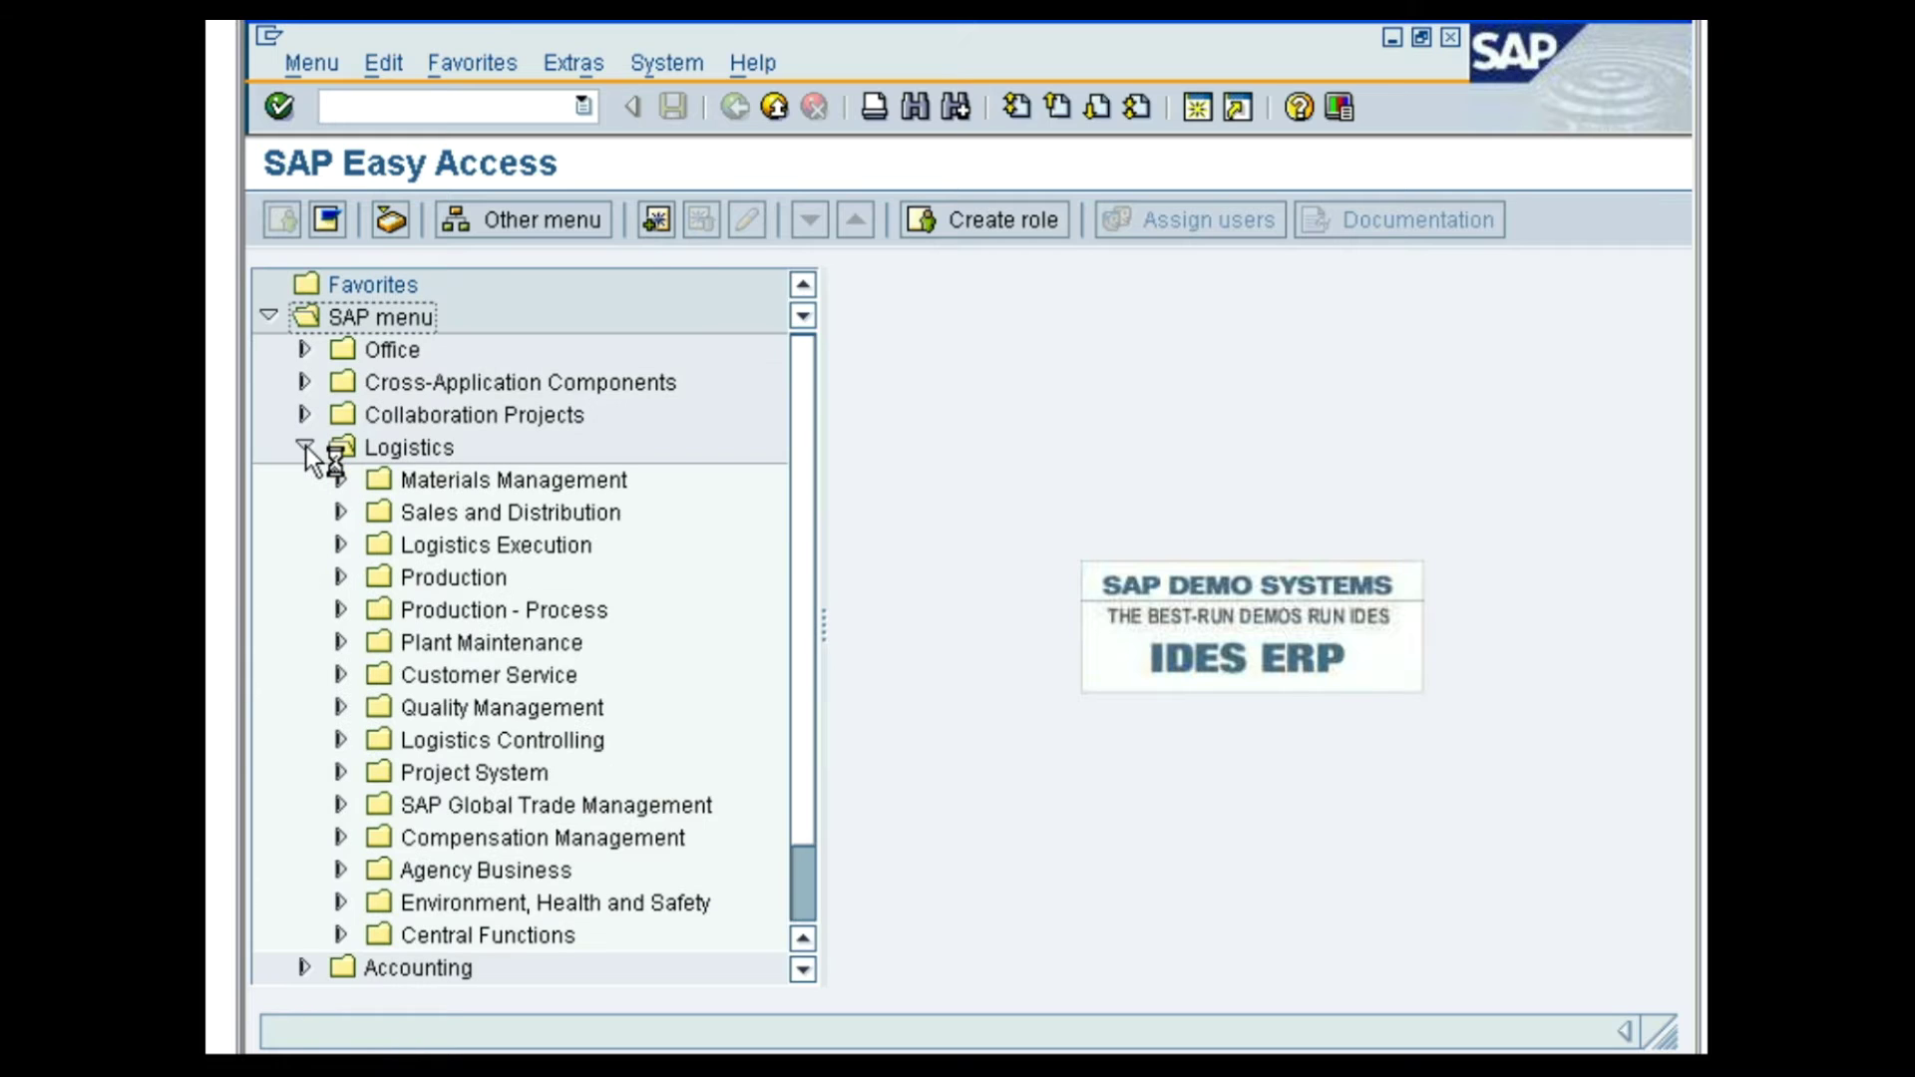
left_click(339, 512)
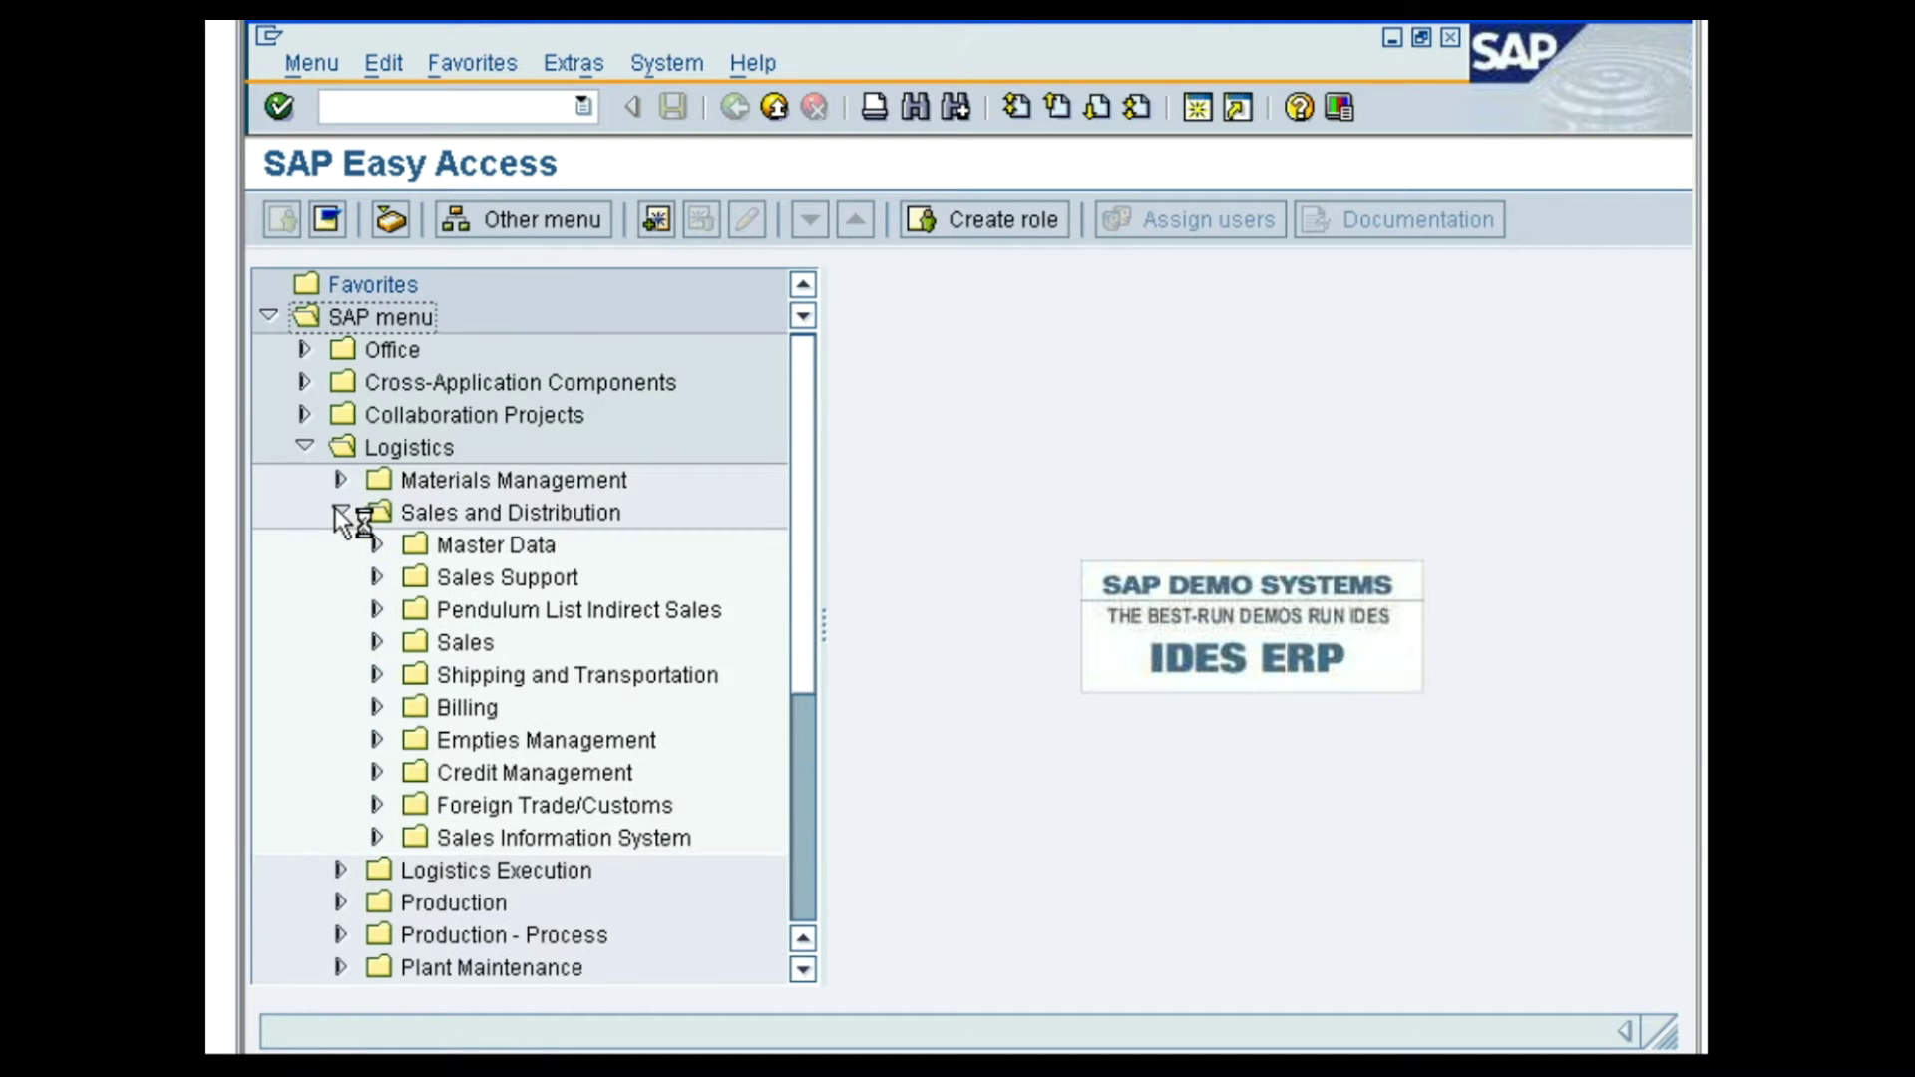
left_click(378, 546)
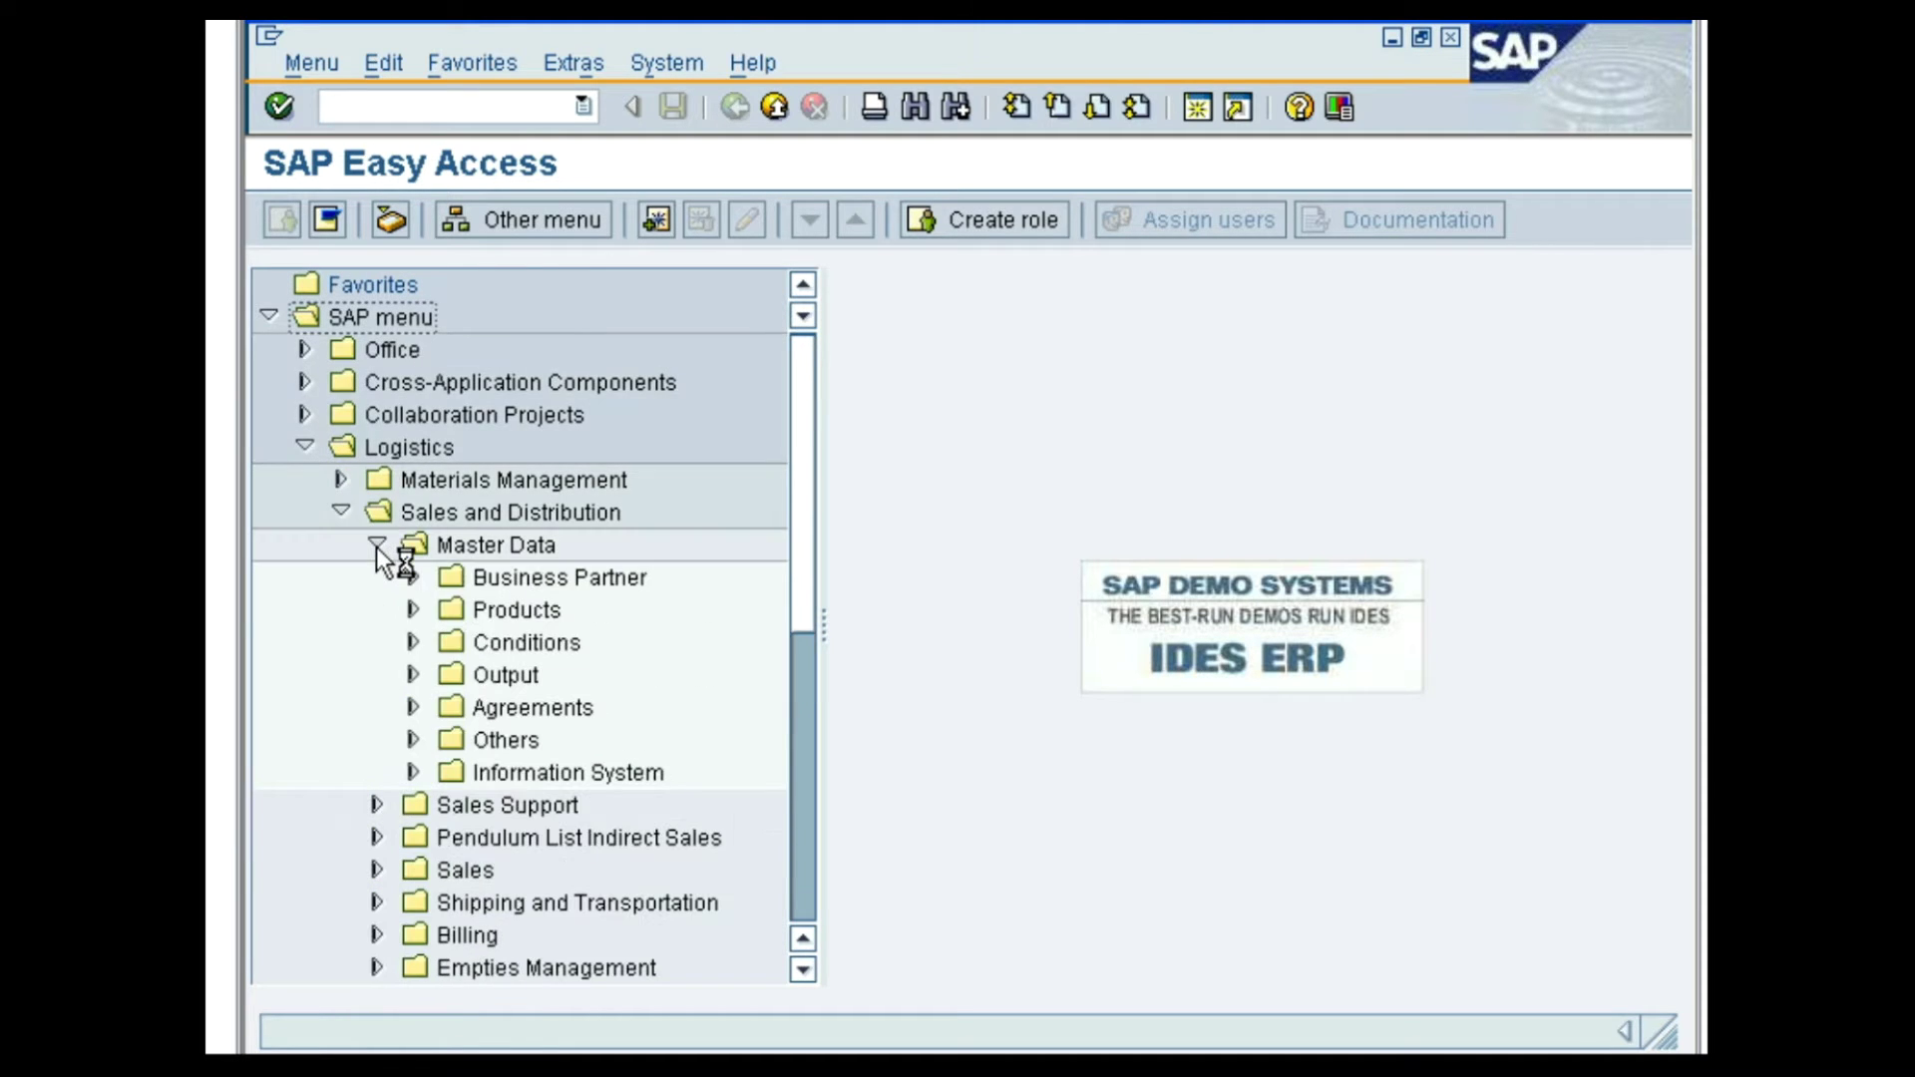
left_click(413, 577)
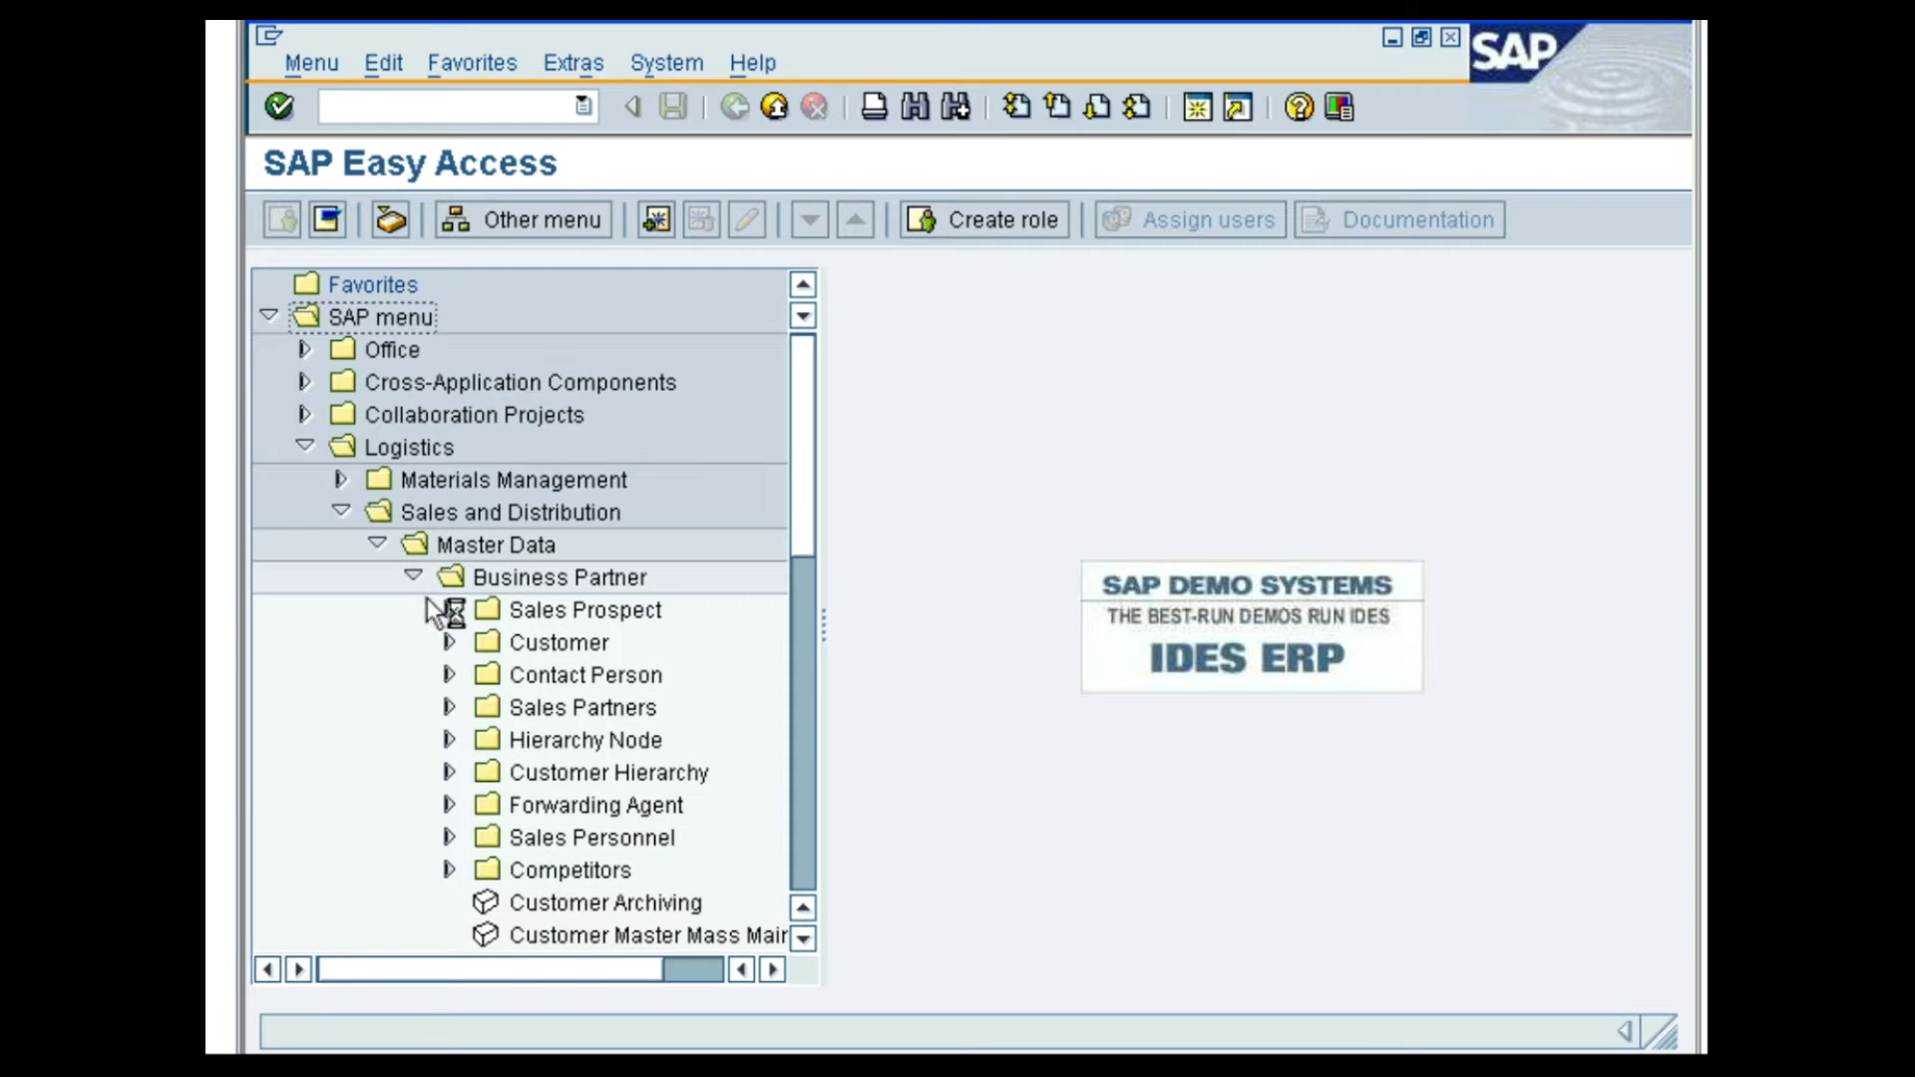
left_click(448, 641)
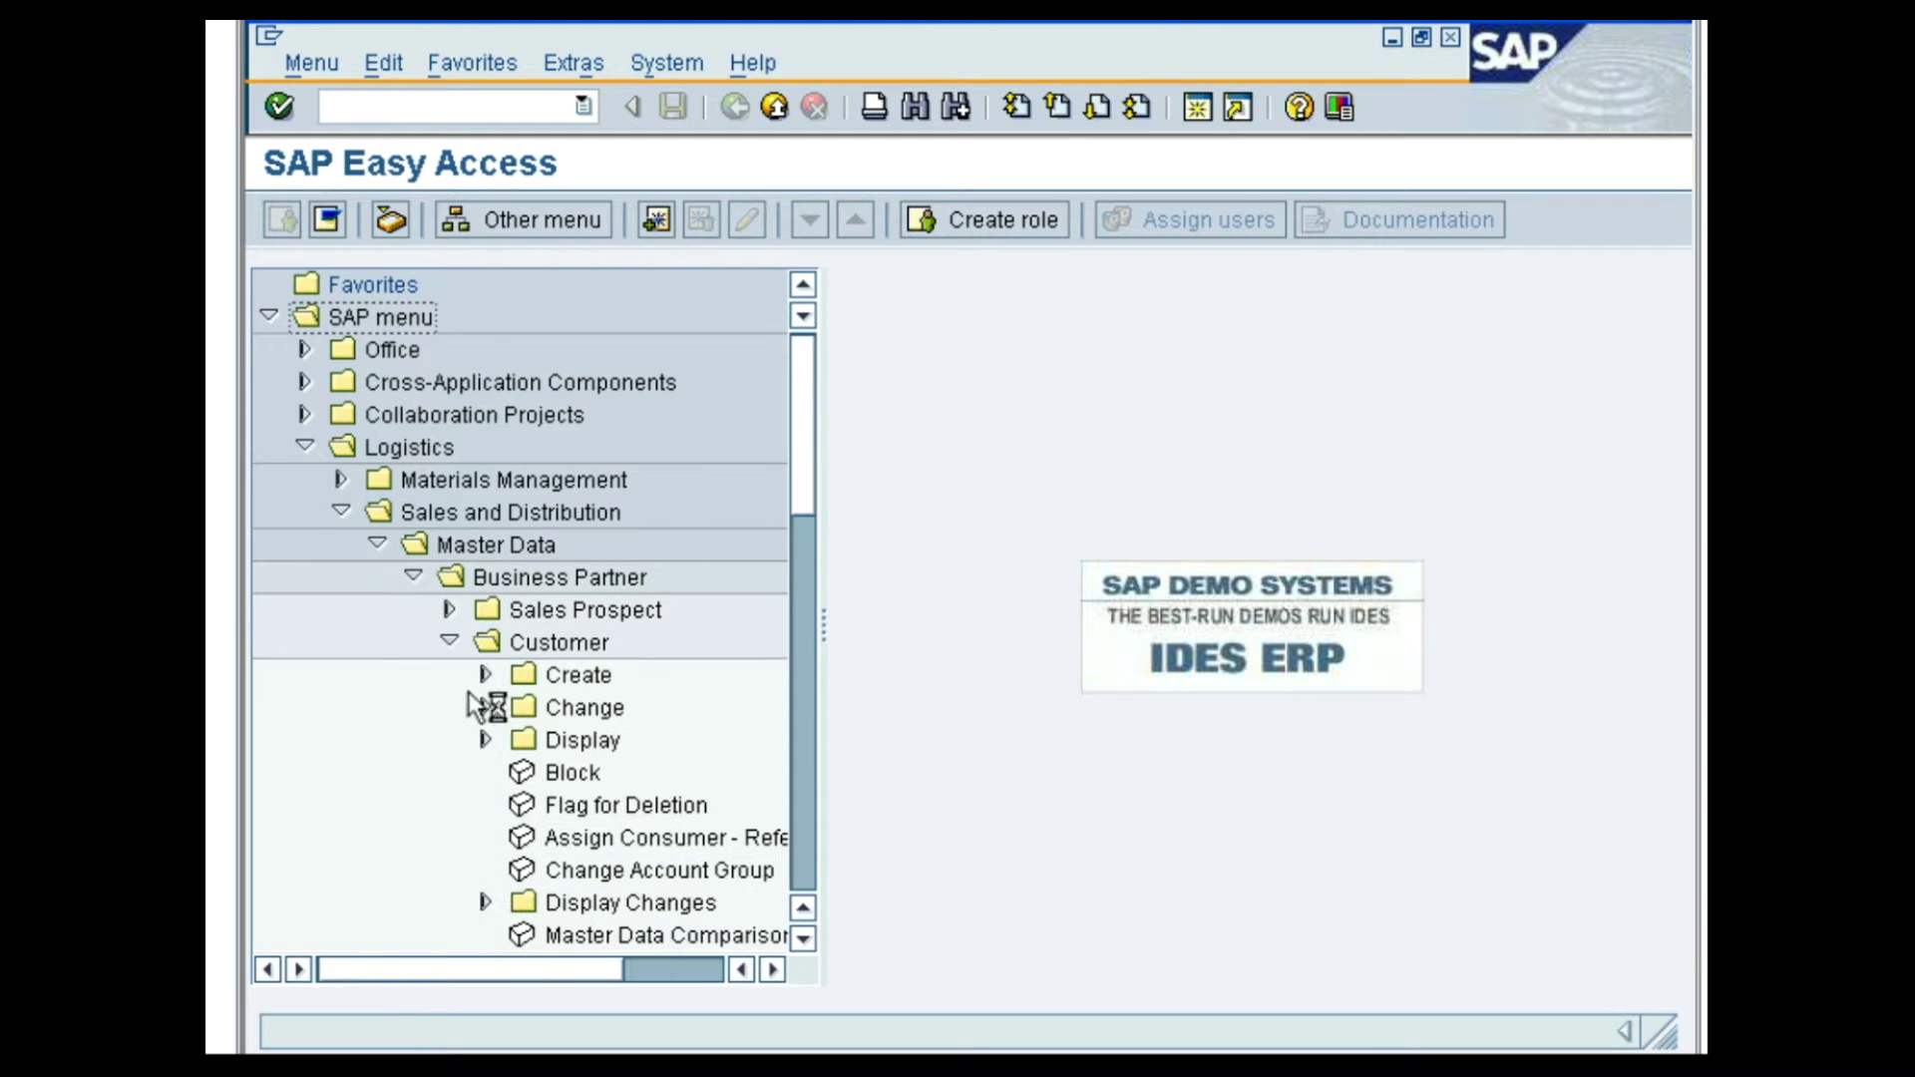
left_click(486, 739)
double_click(642, 806)
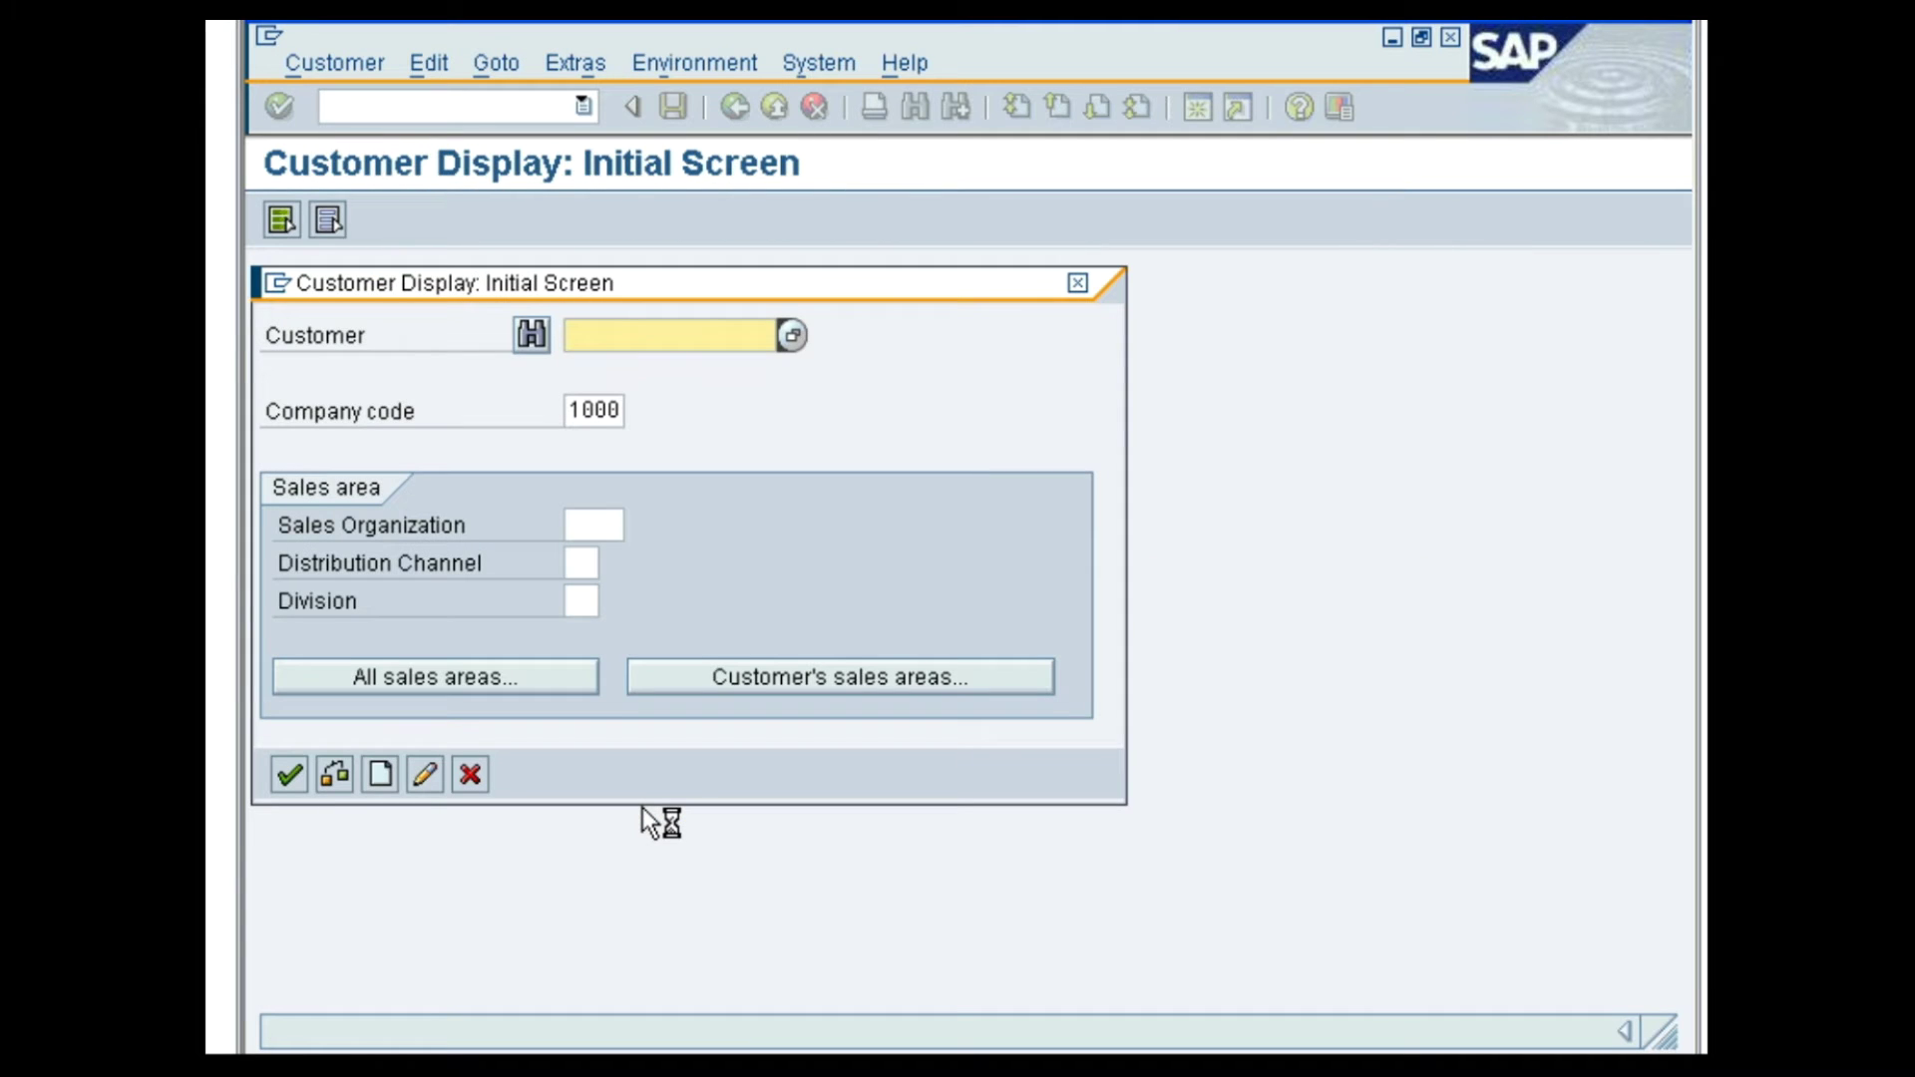
Display the customer's sales area data for sales organization 1000, distribution channel 10 and division 00, and examine its Pricing/Statistics settings
type("1")
left_click(589, 525)
type("1")
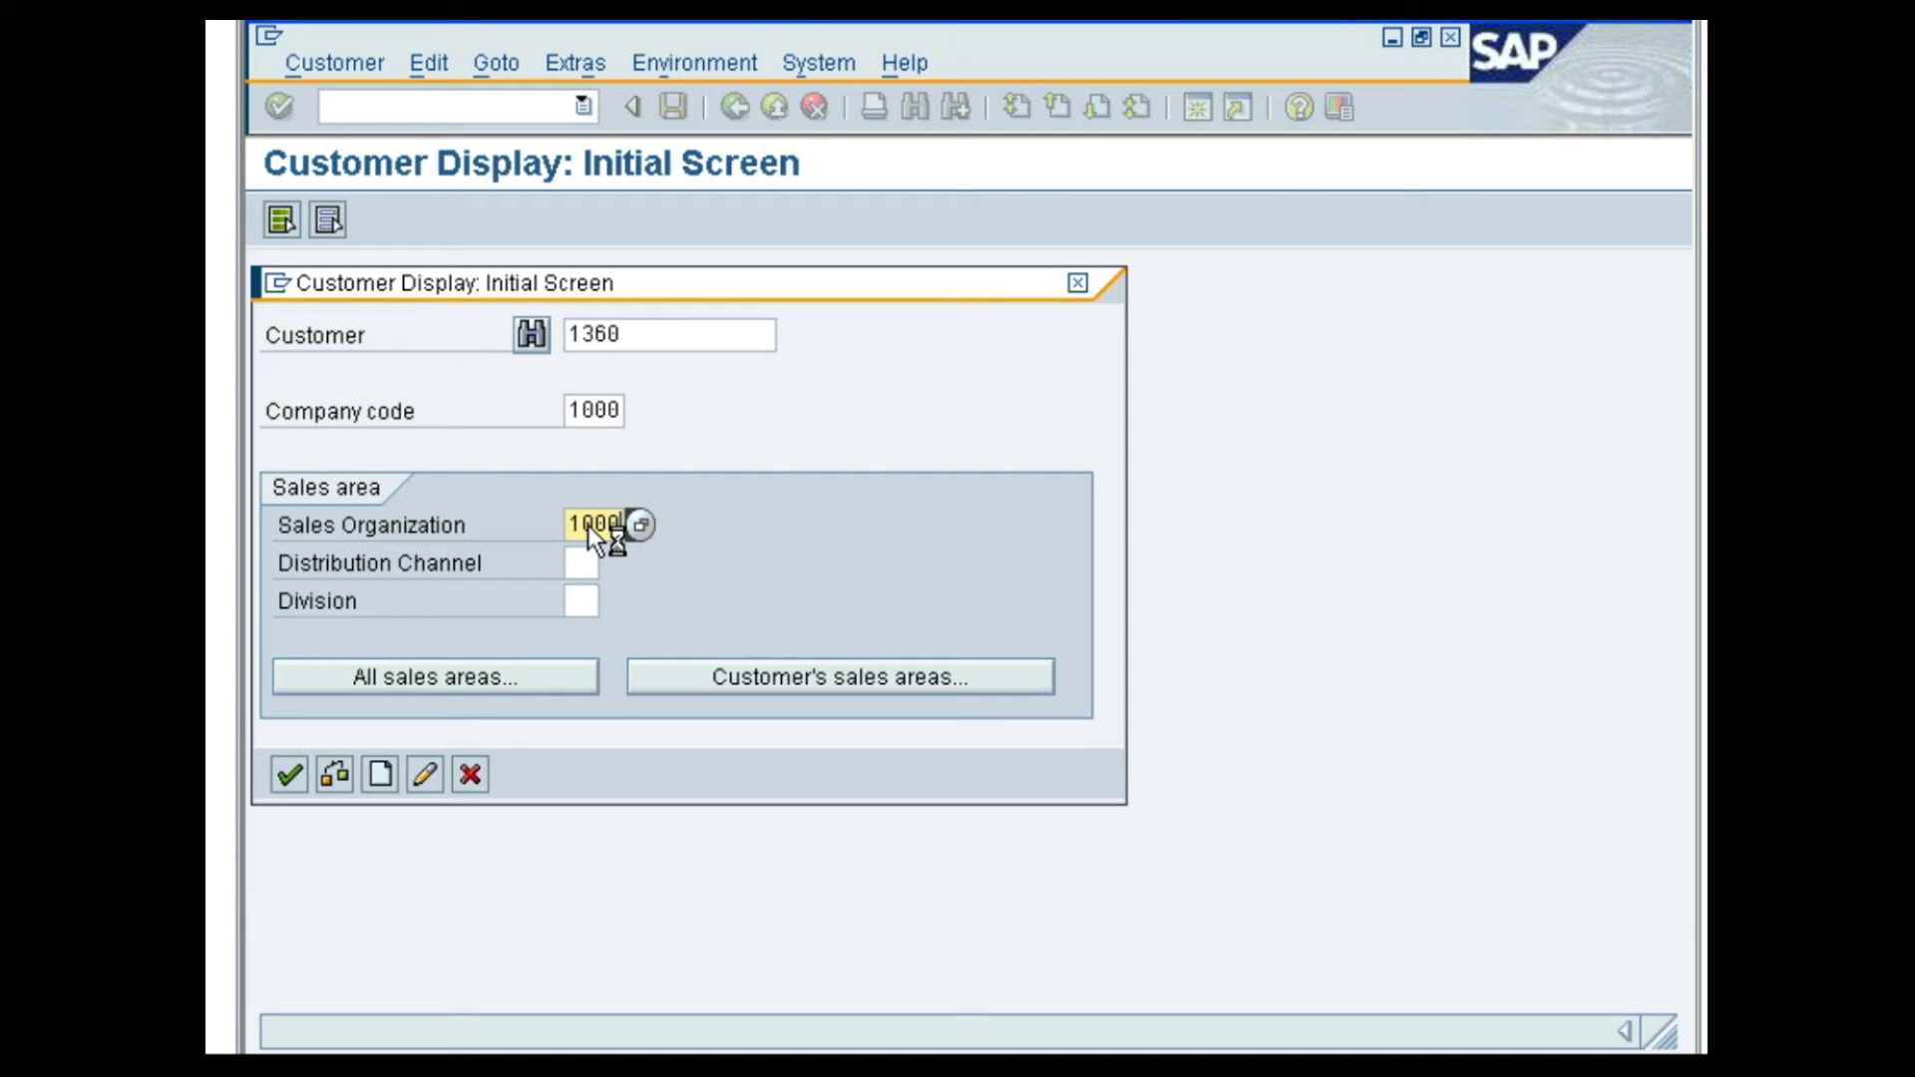
left_click(588, 562)
type("10")
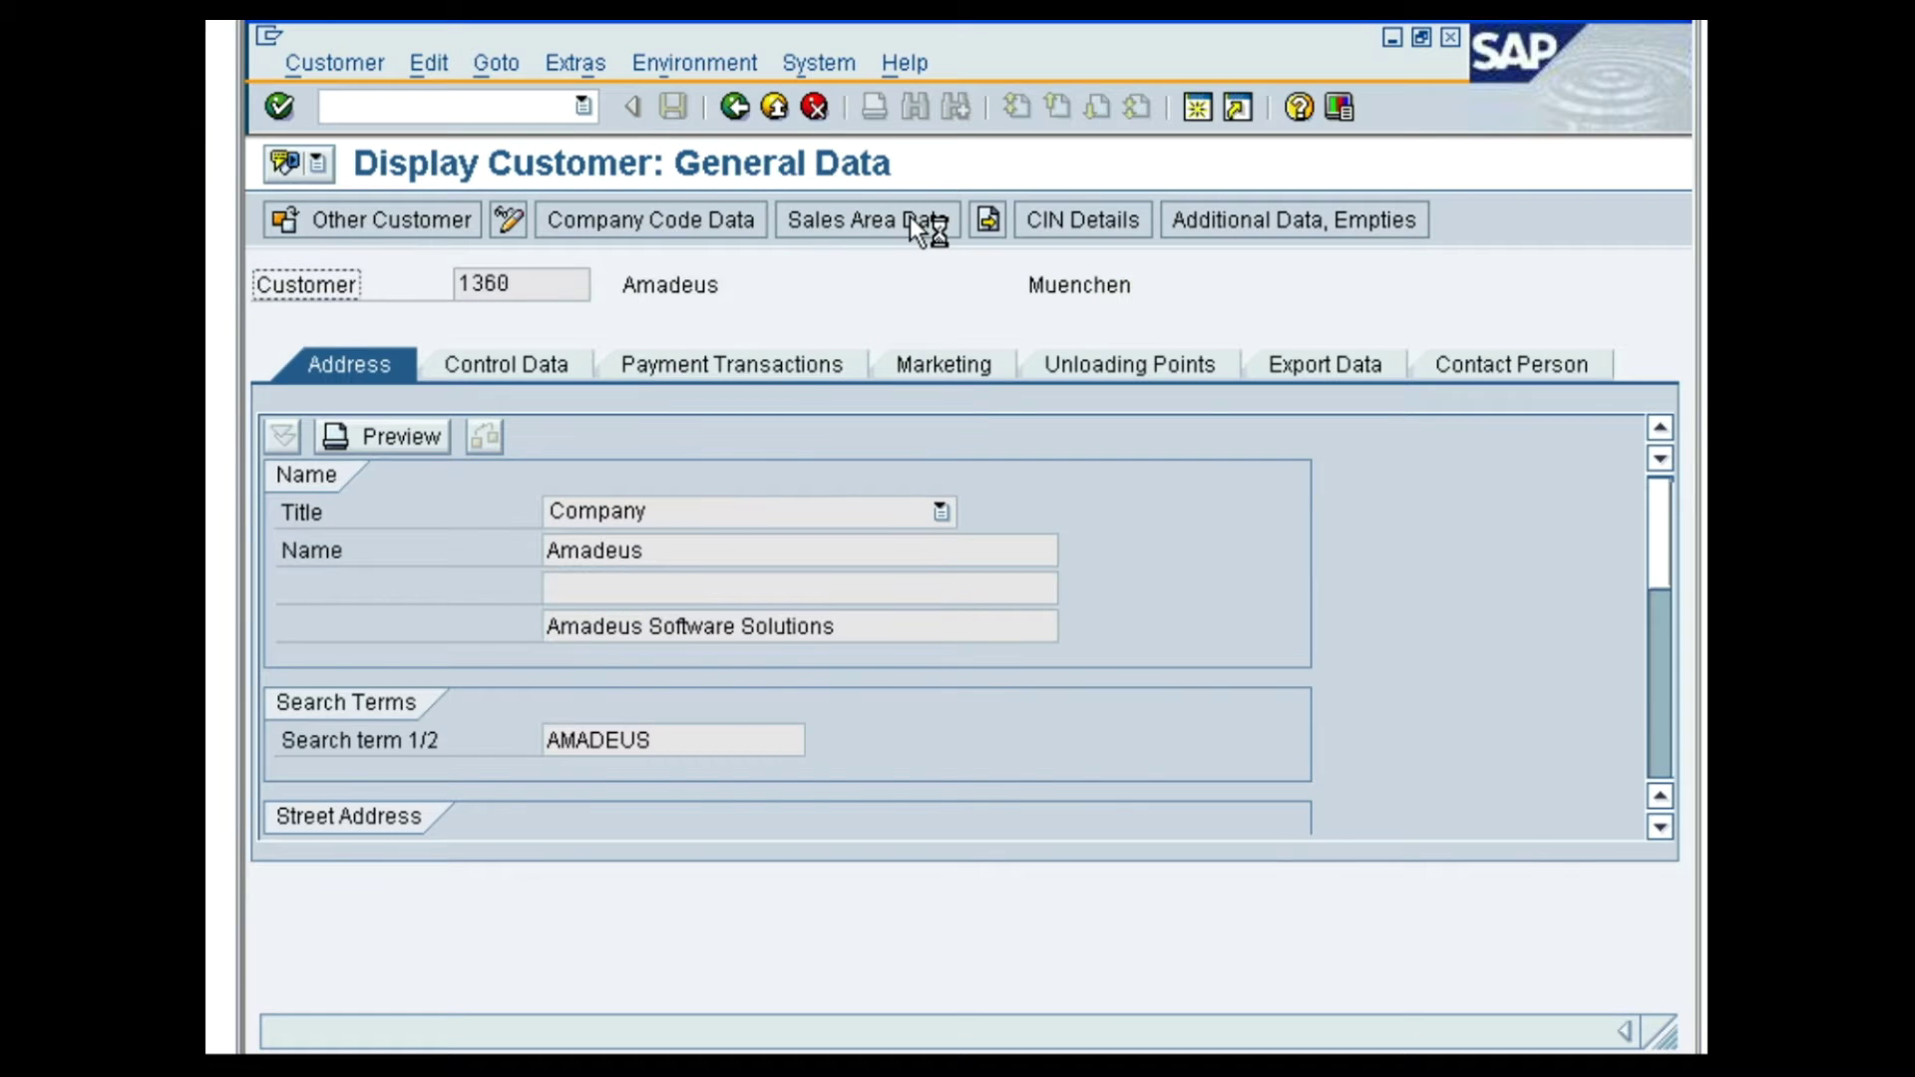
left_click(1659, 942)
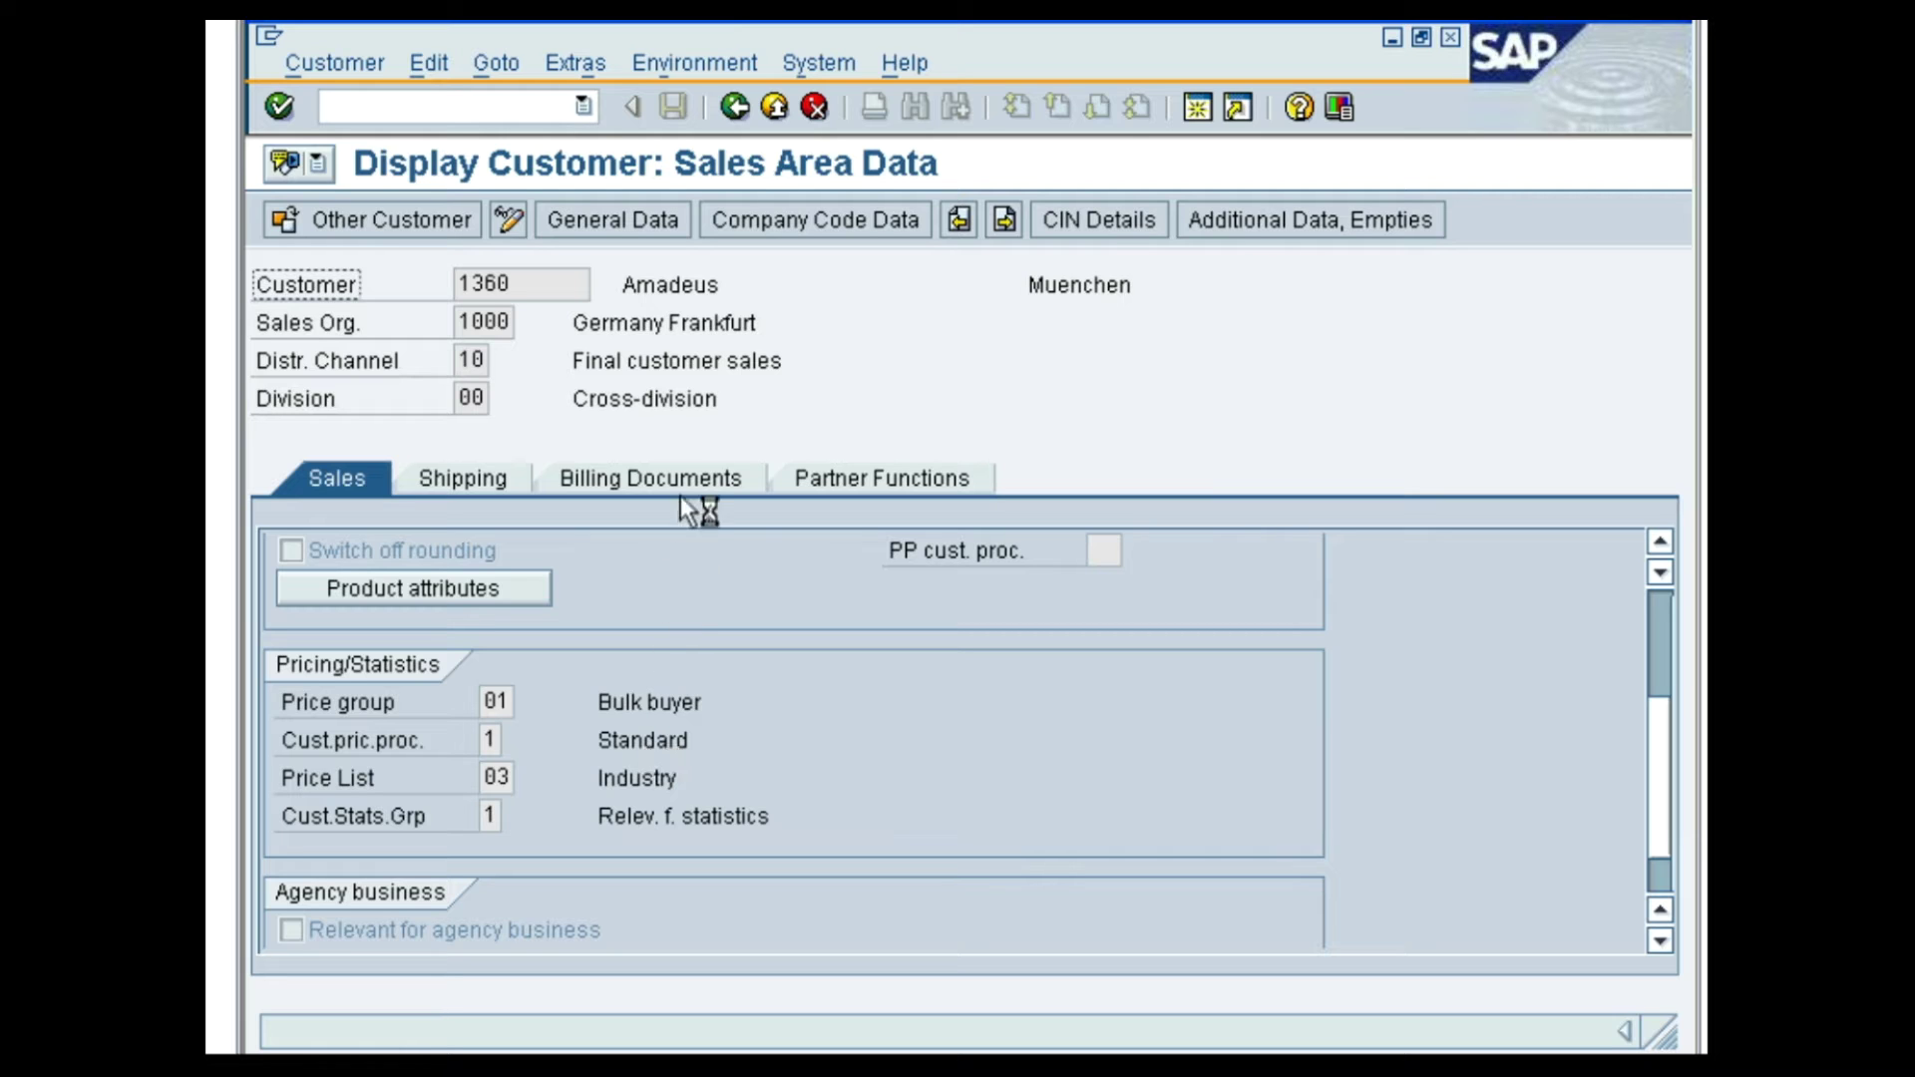
left_click(738, 106)
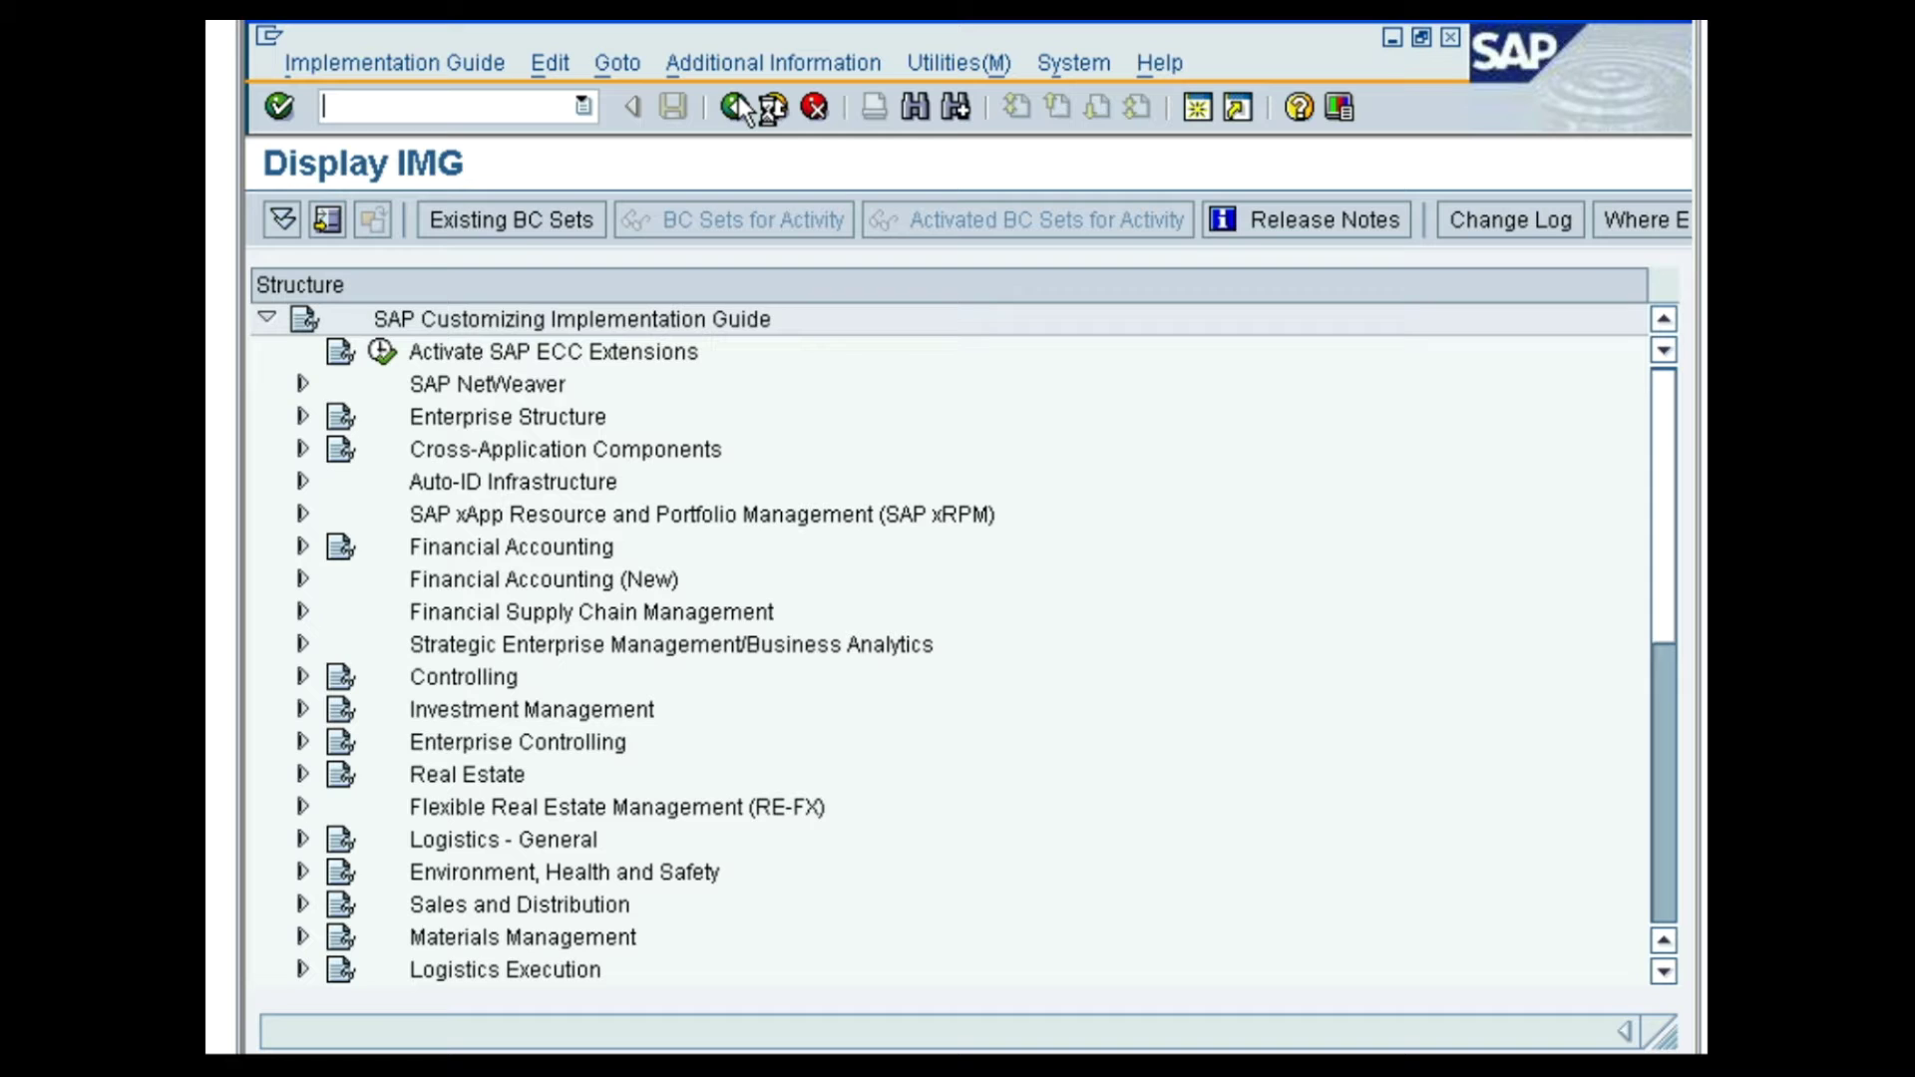
Open the activity for assigning document pricing procedures to order types under Sales and Distribution pricing control in the implementation guide
left_click(304, 905)
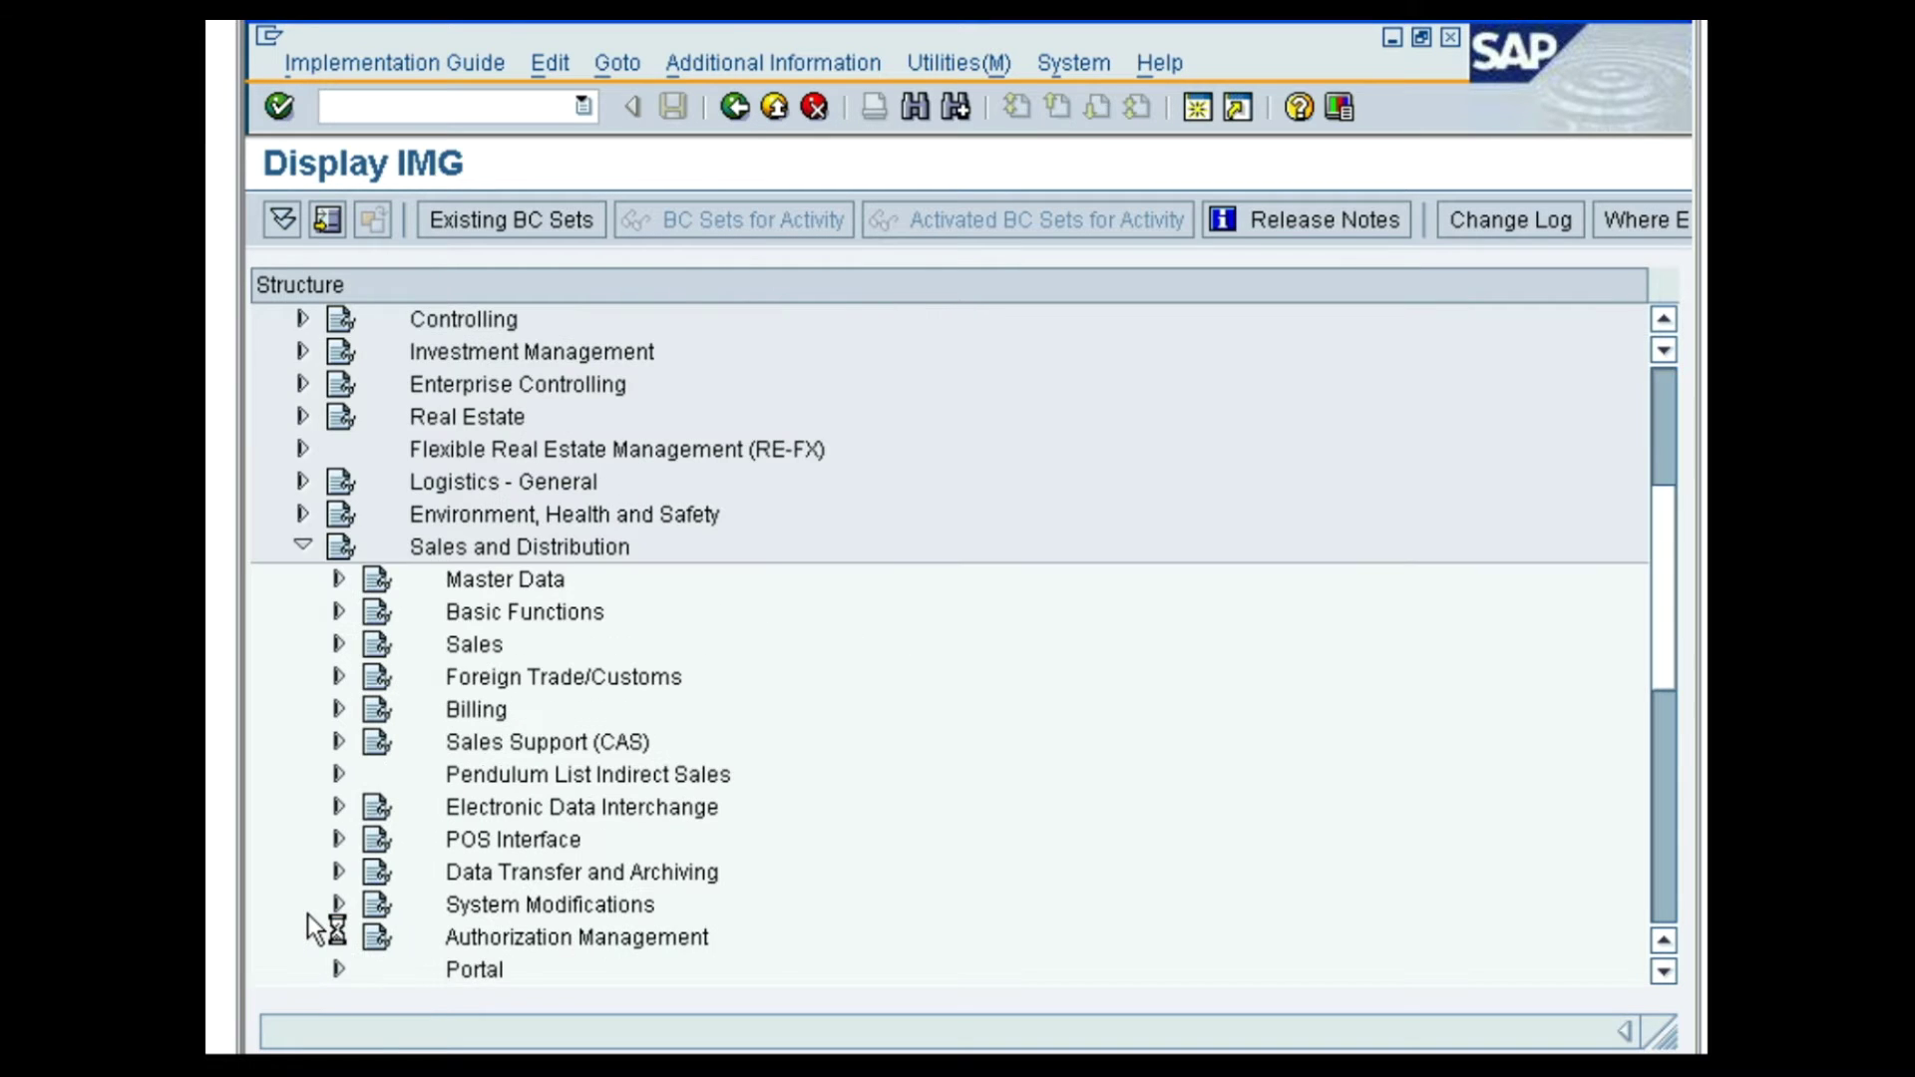
left_click(338, 612)
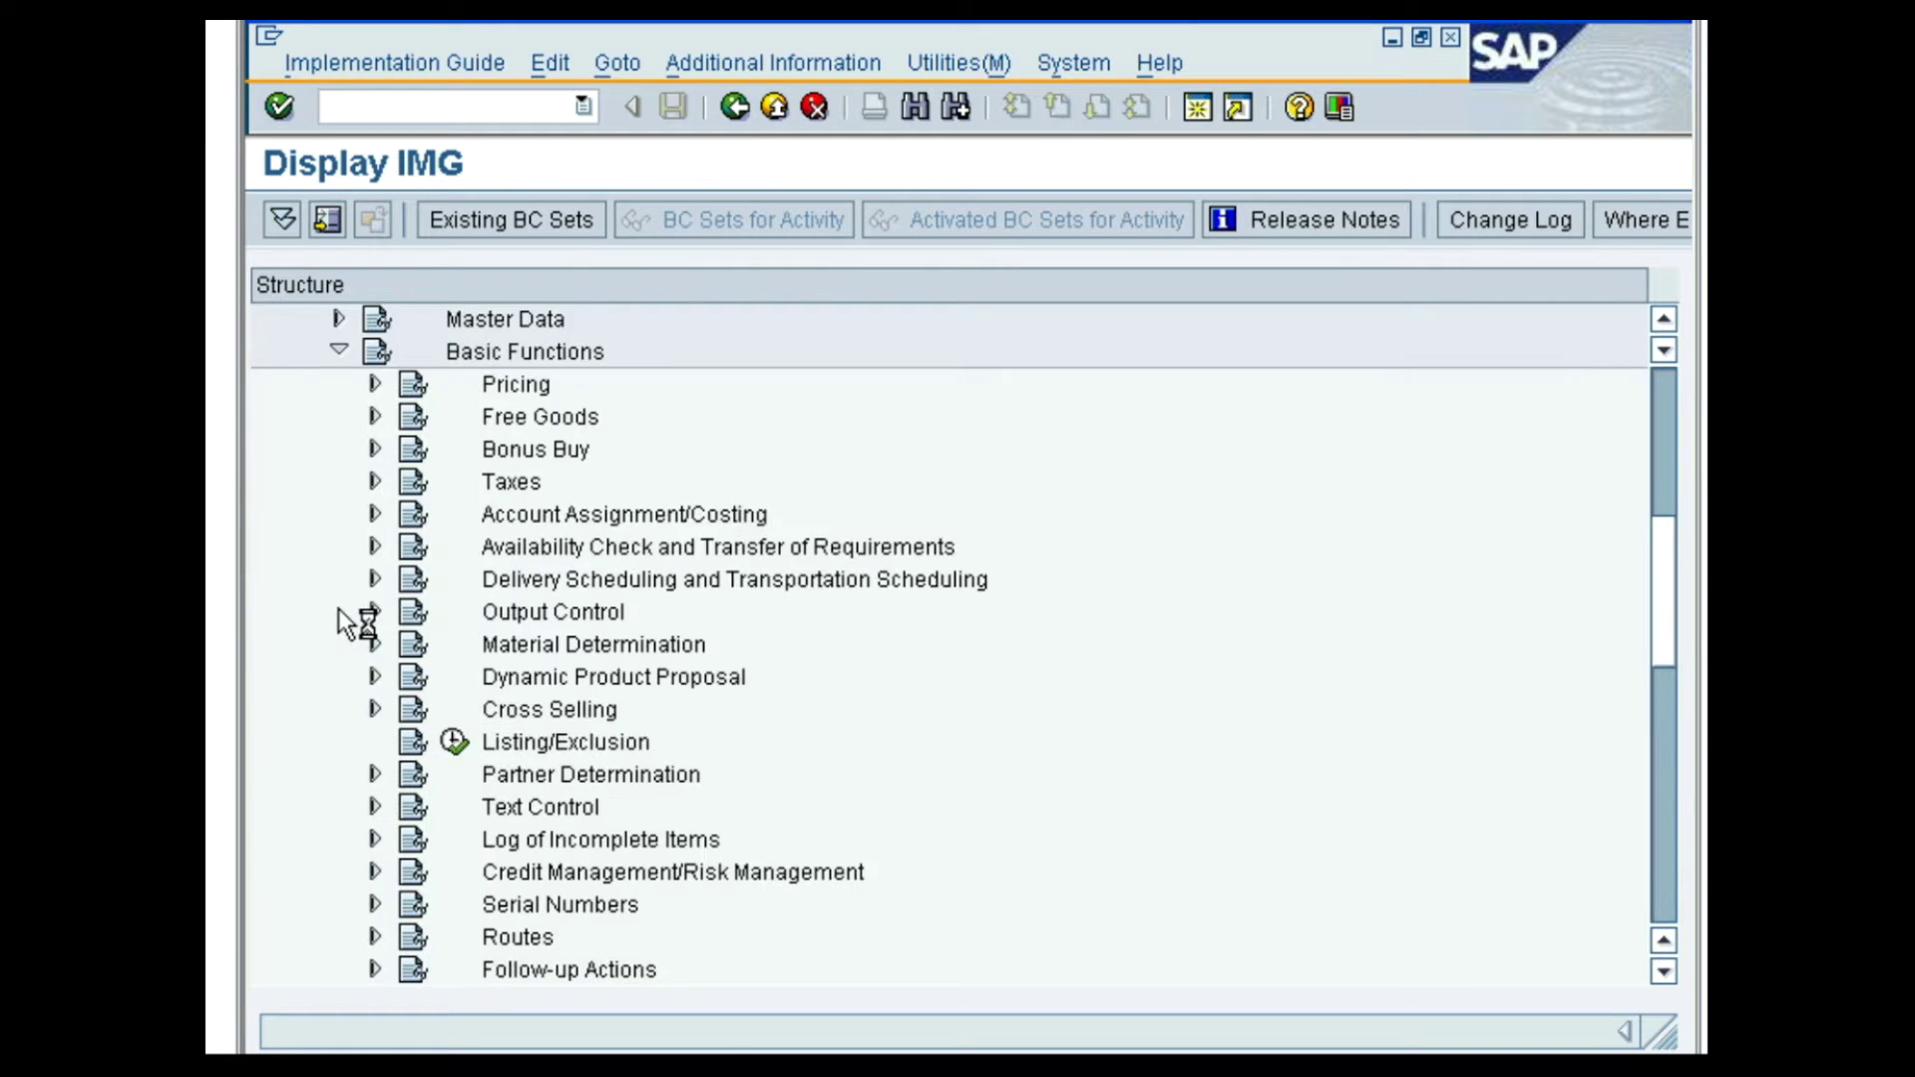
left_click(375, 385)
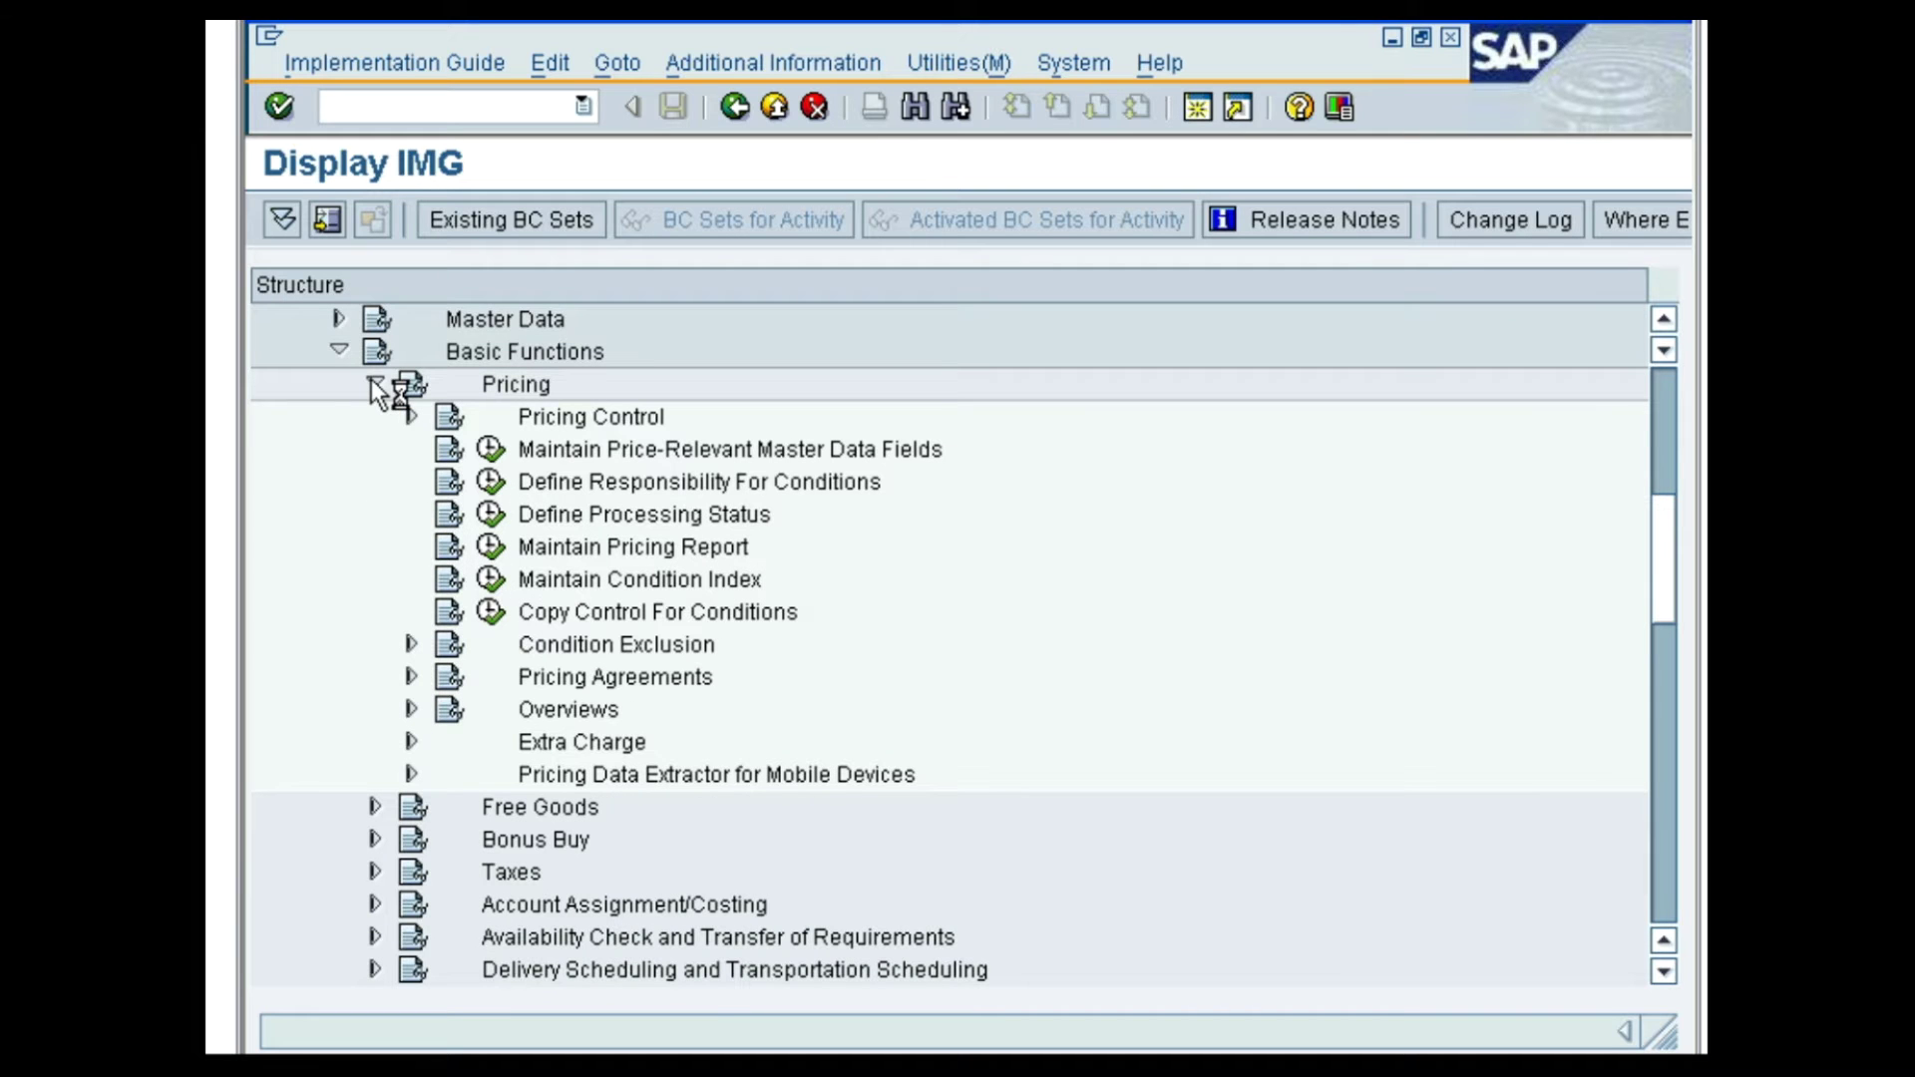
left_click(411, 417)
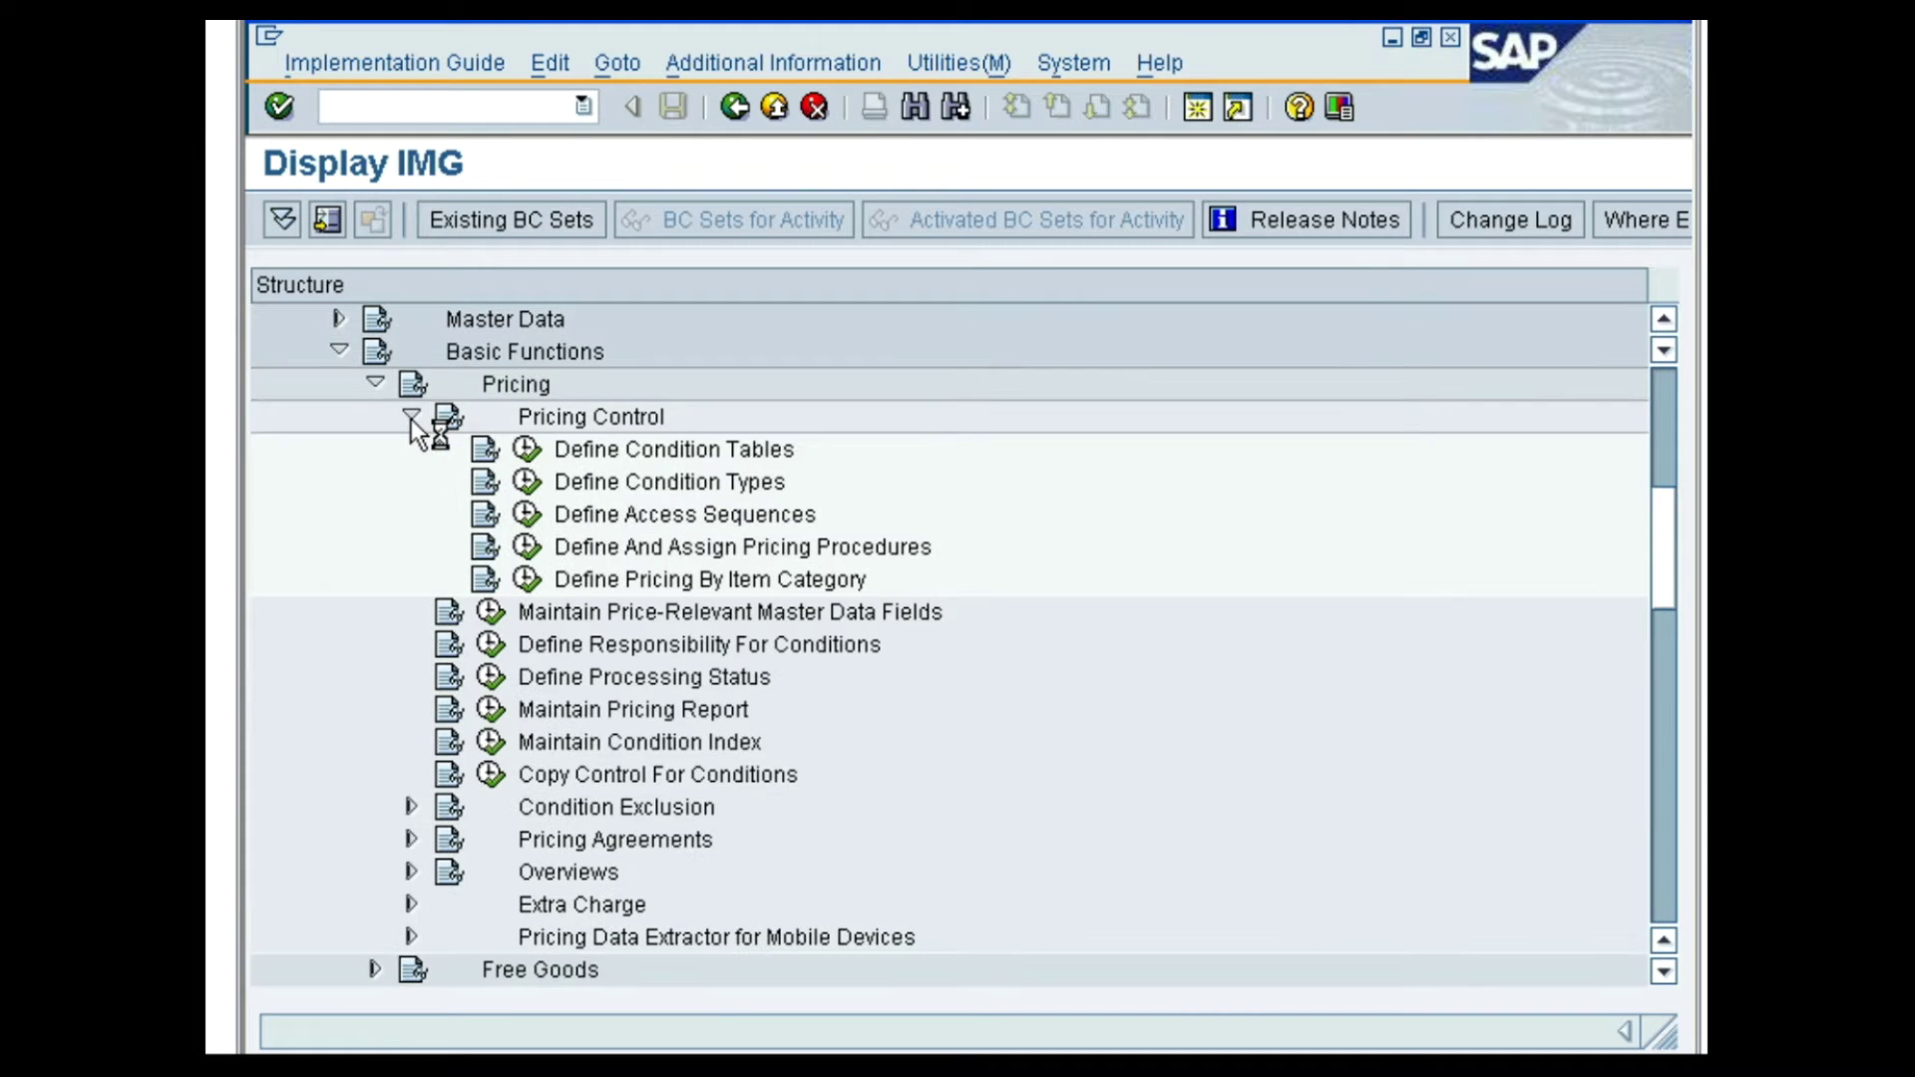
left_click(525, 547)
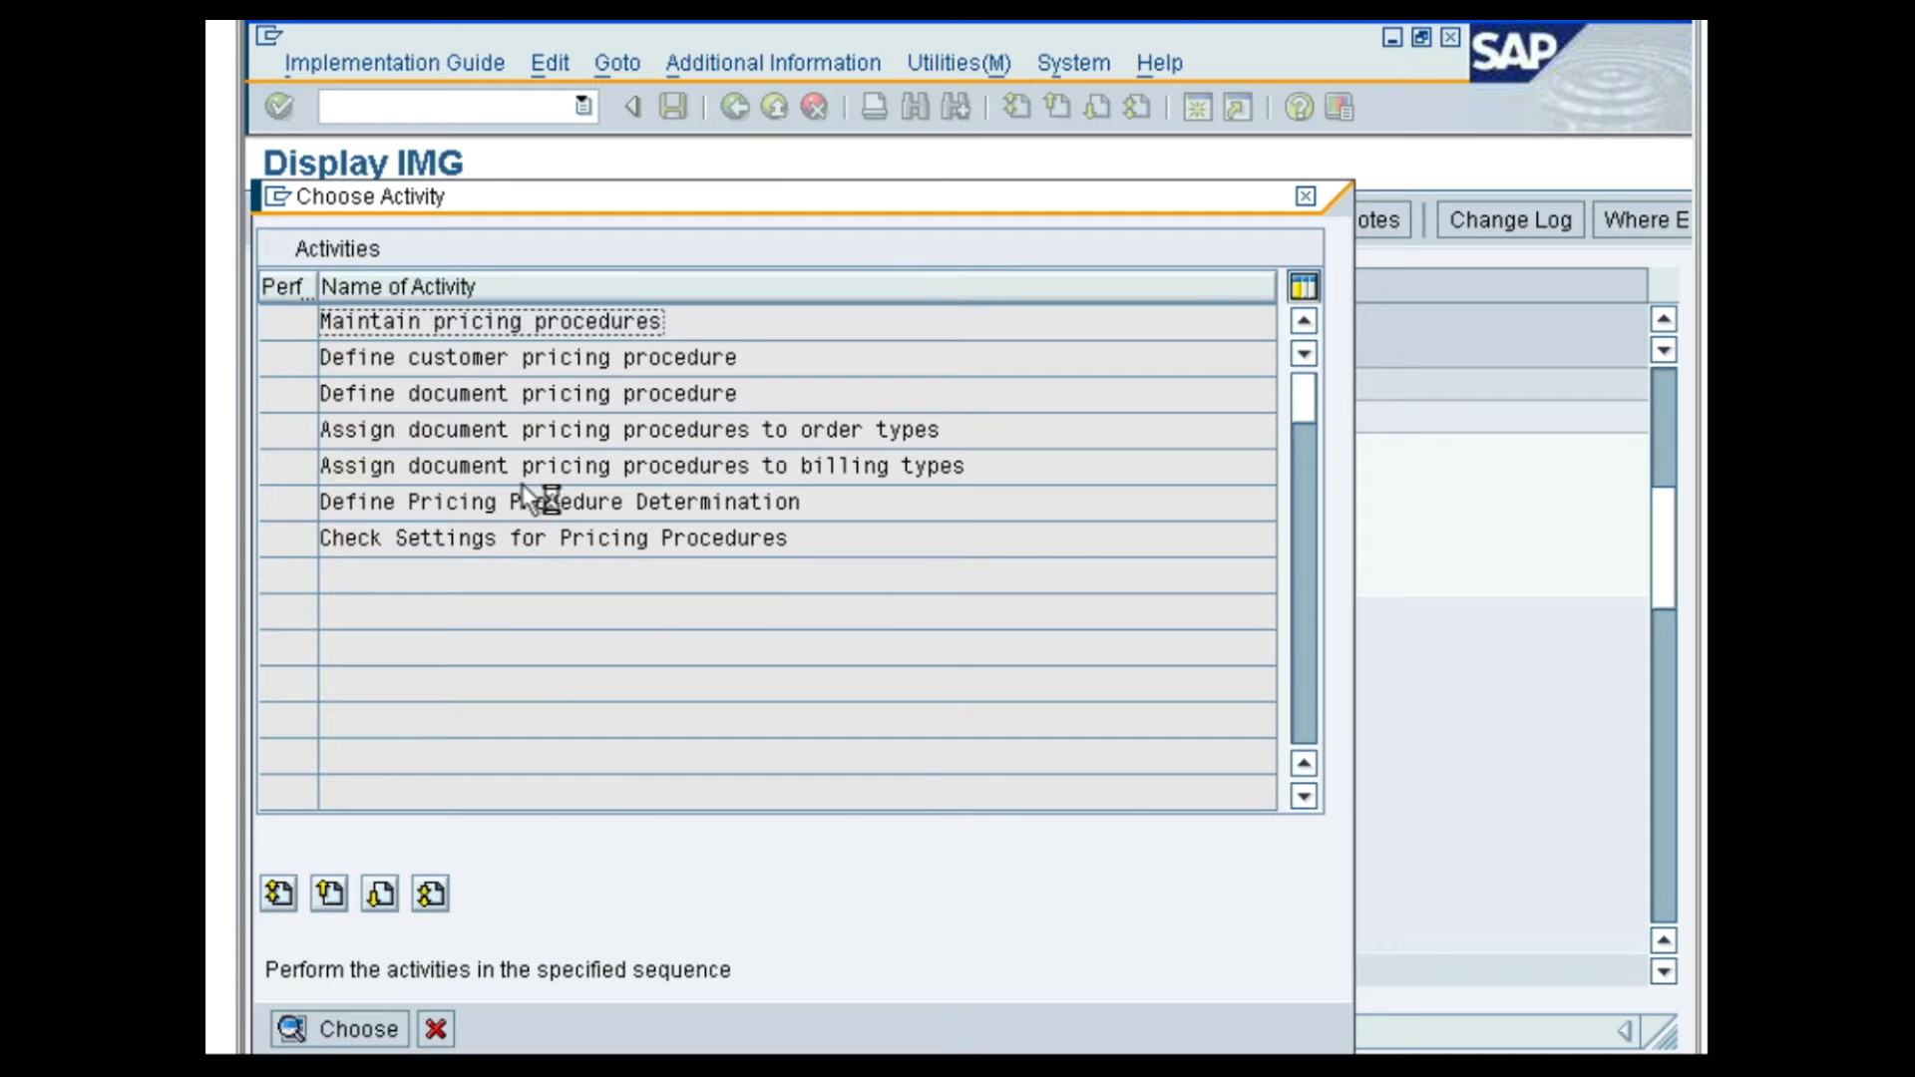
double_click(520, 430)
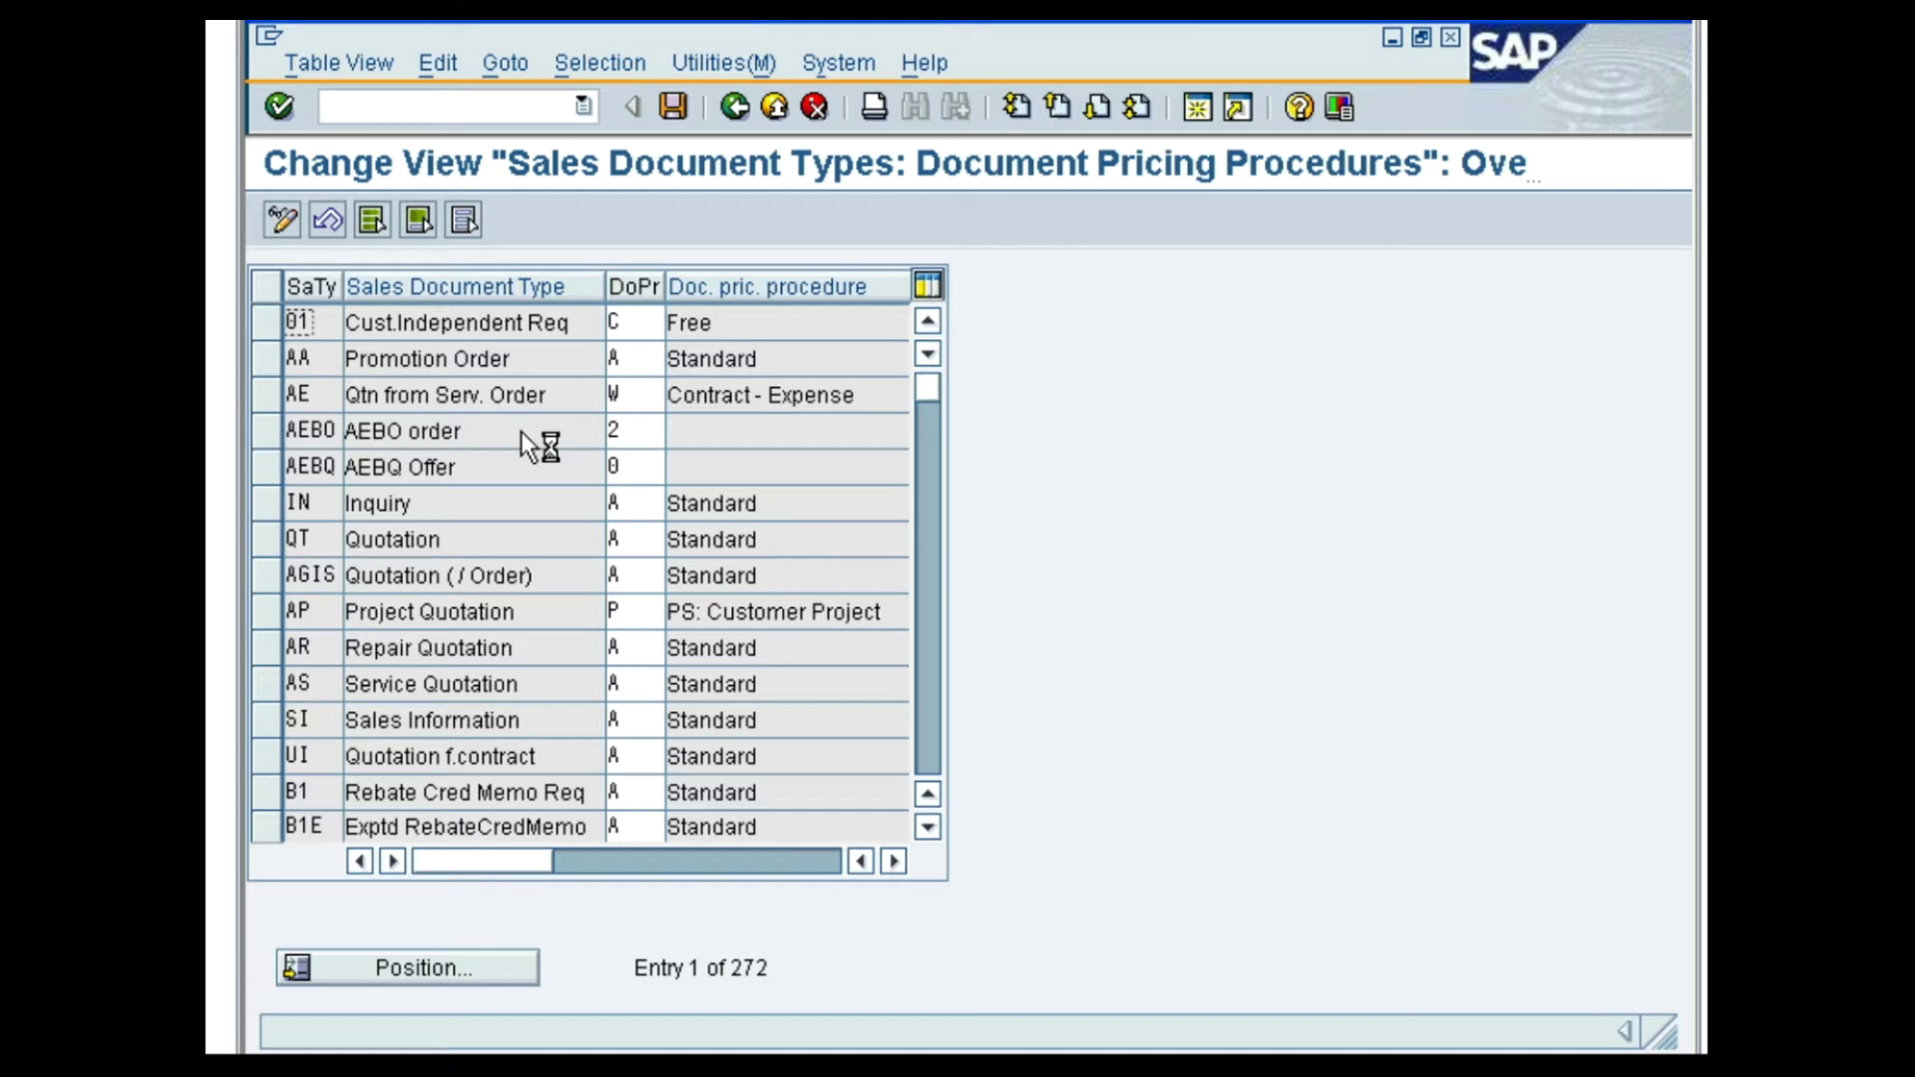
Locate sales document type OR and select its row to check the assigned document pricing procedure
left_click(459, 970)
type("OR")
left_click(339, 585)
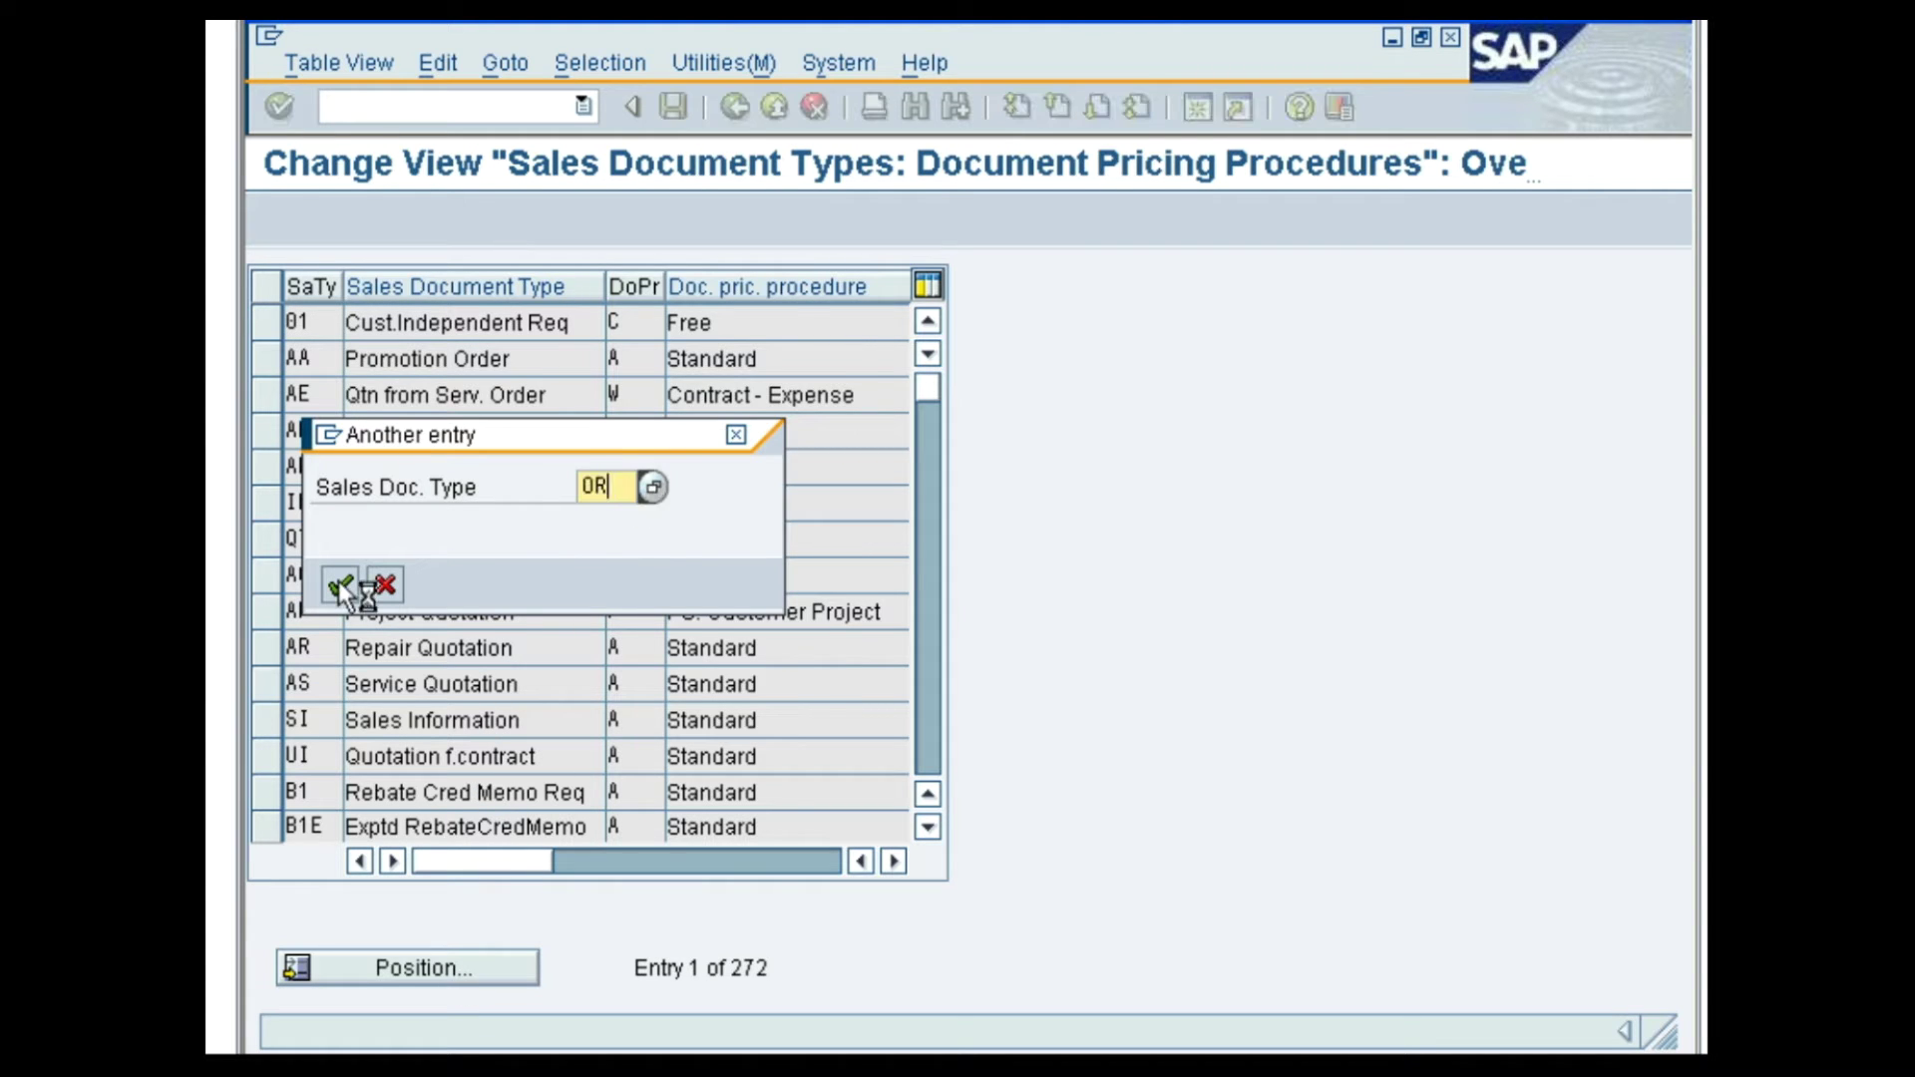
left_click(267, 323)
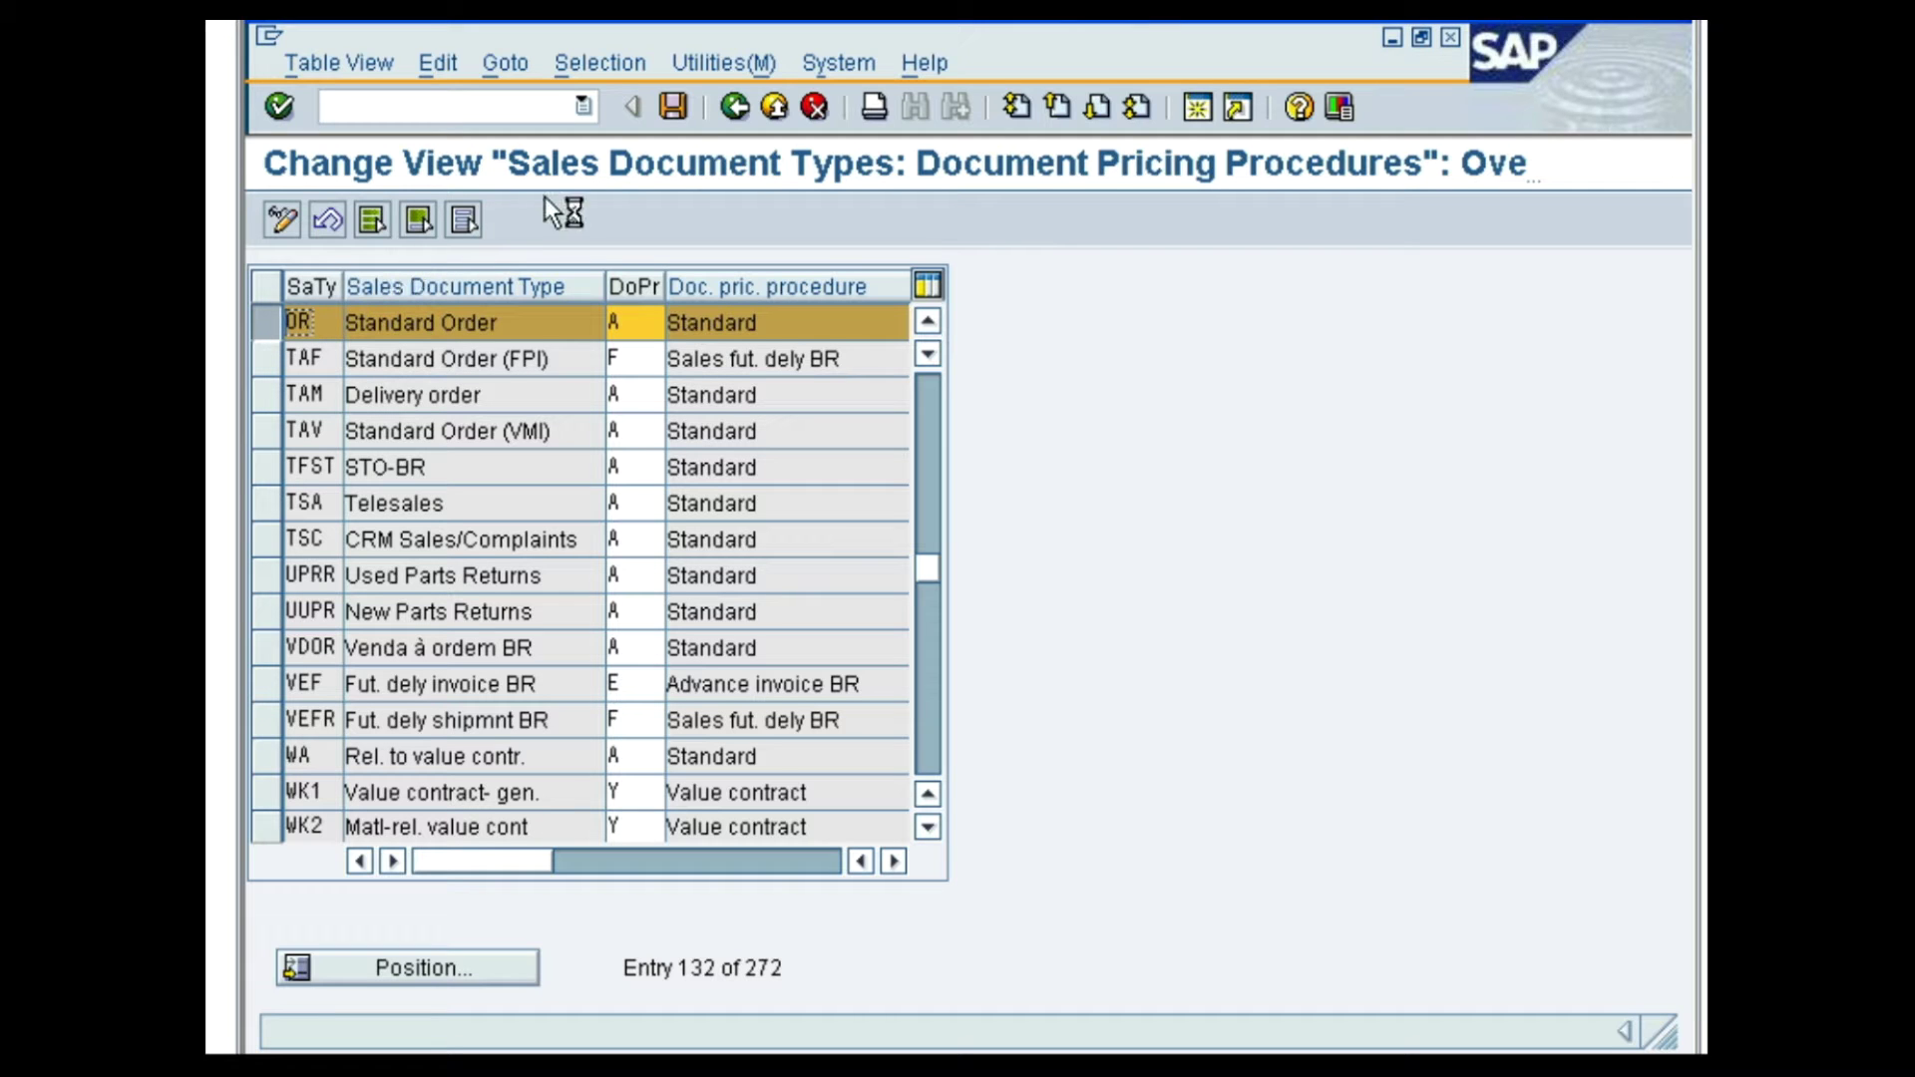
left_click(735, 107)
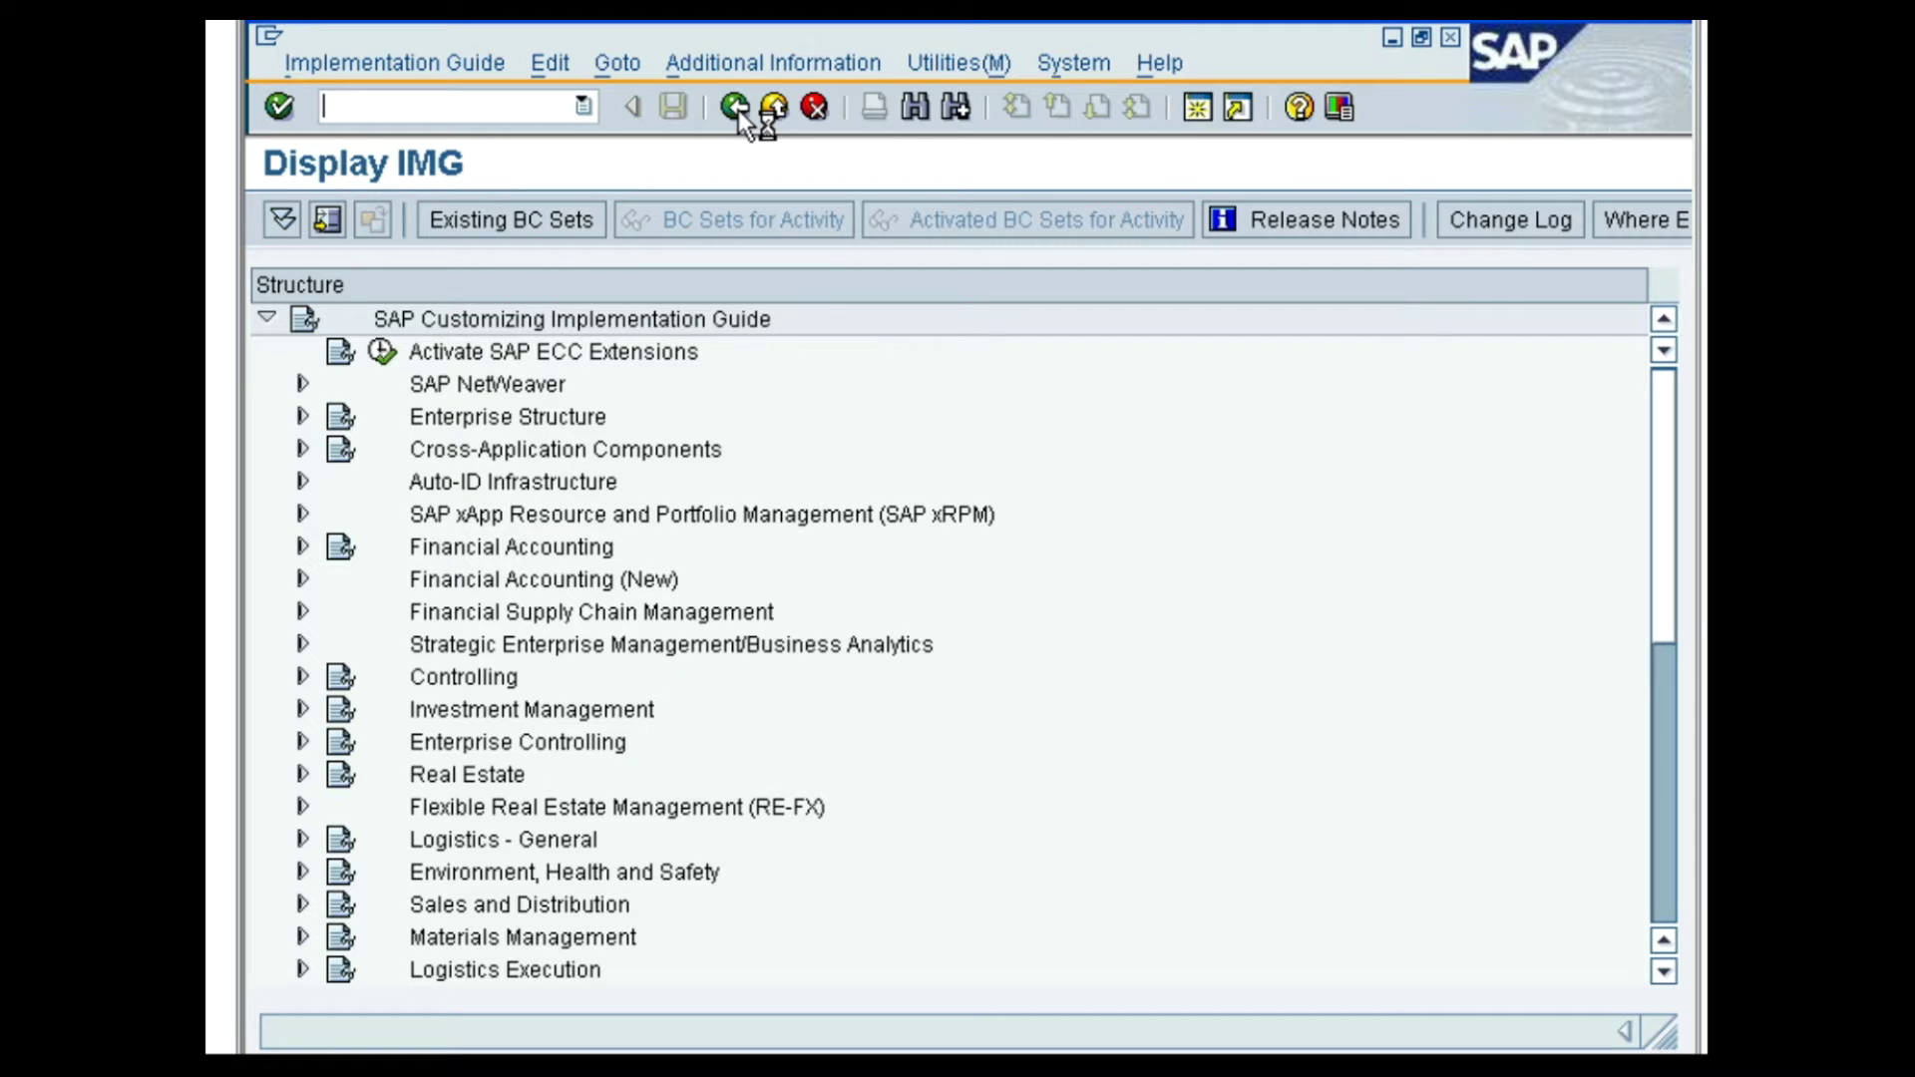
Open the Define Pricing Procedure Determination activity under Sales and Distribution pricing control
left_click(302, 904)
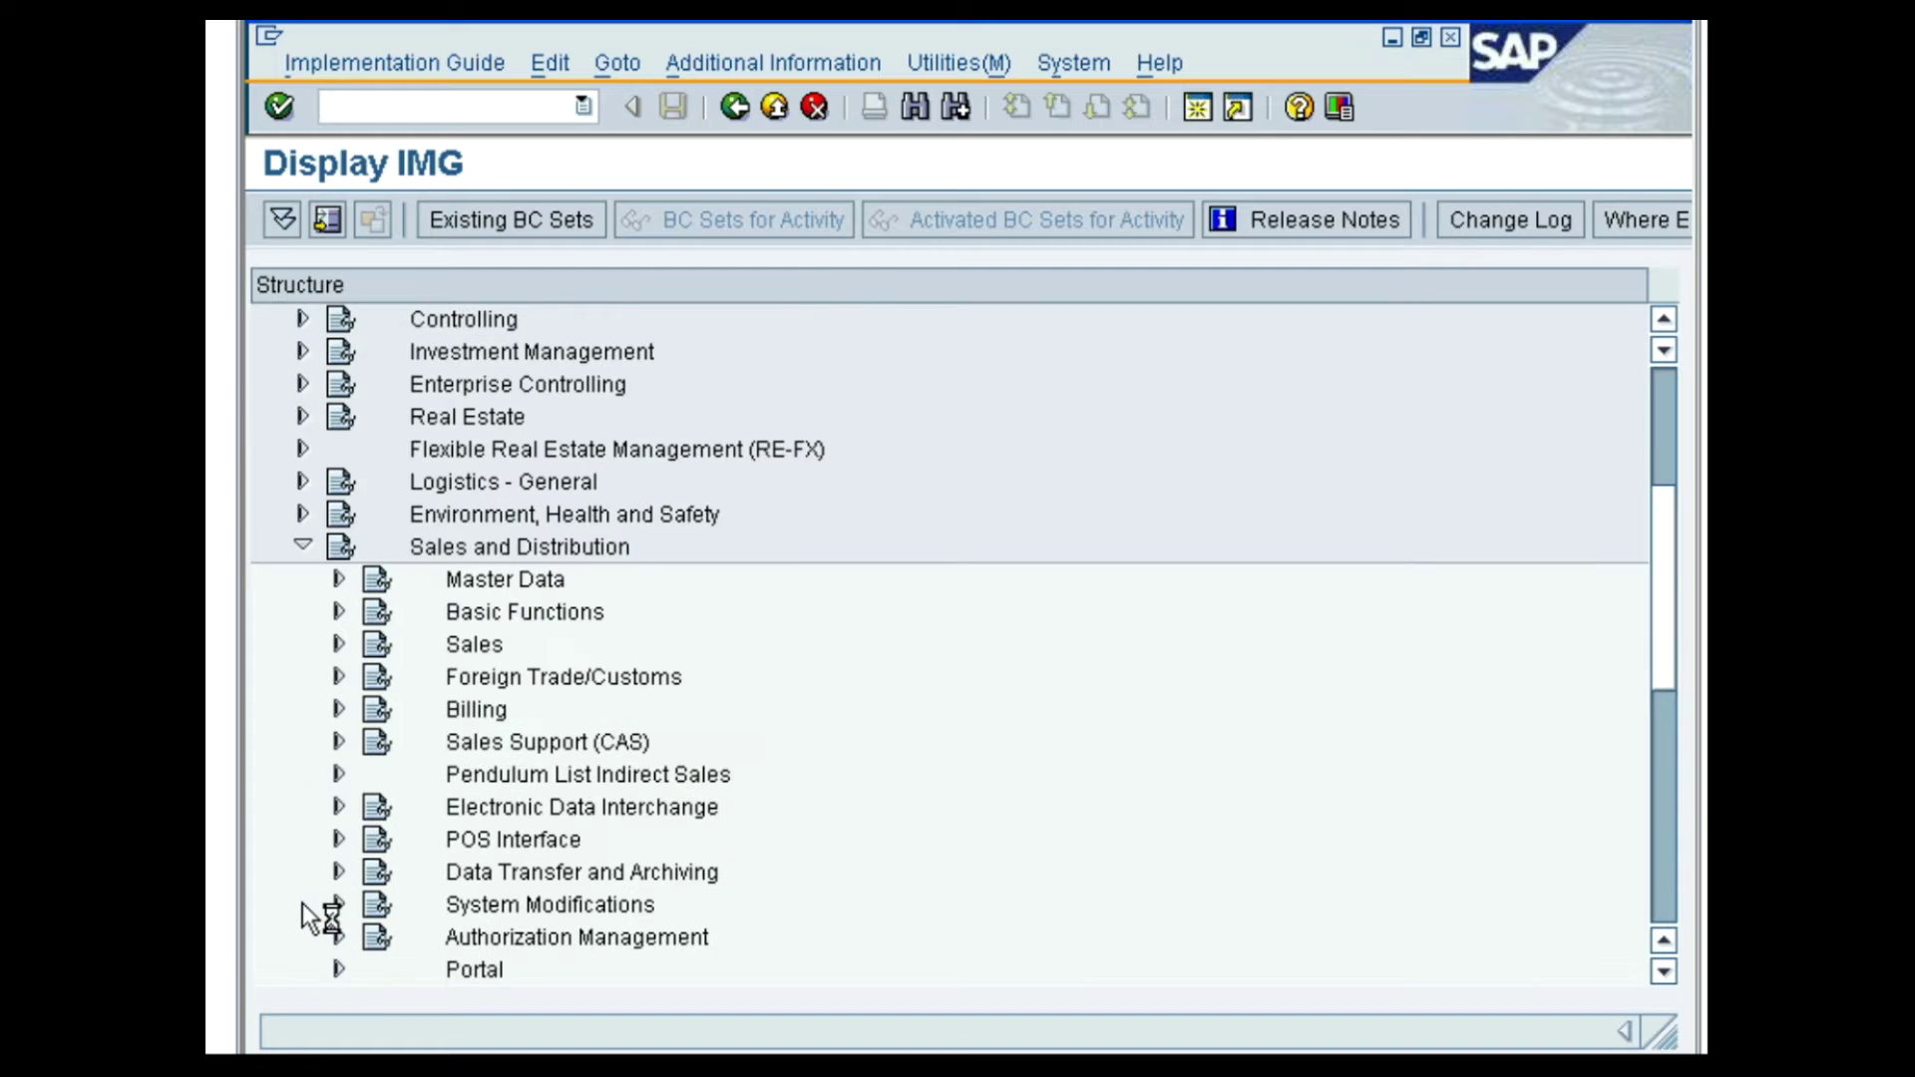
left_click(338, 611)
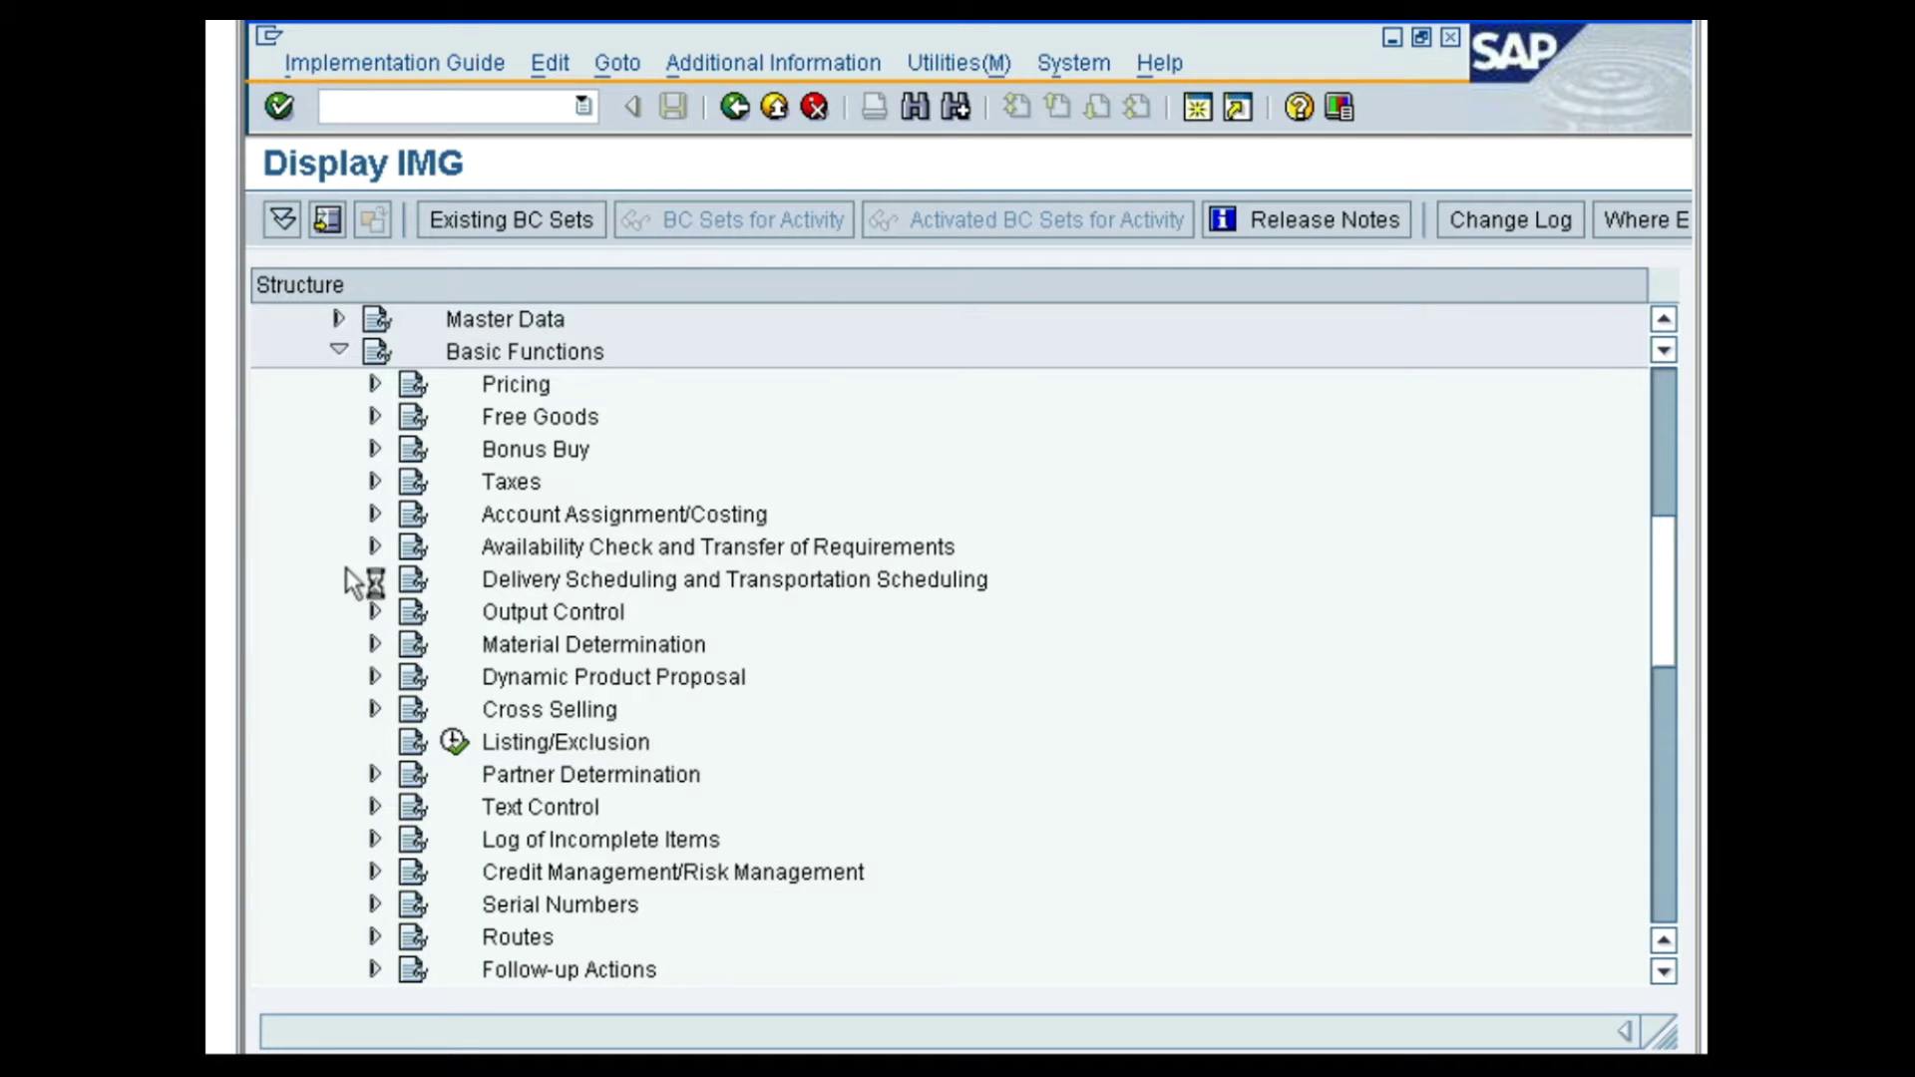
left_click(376, 387)
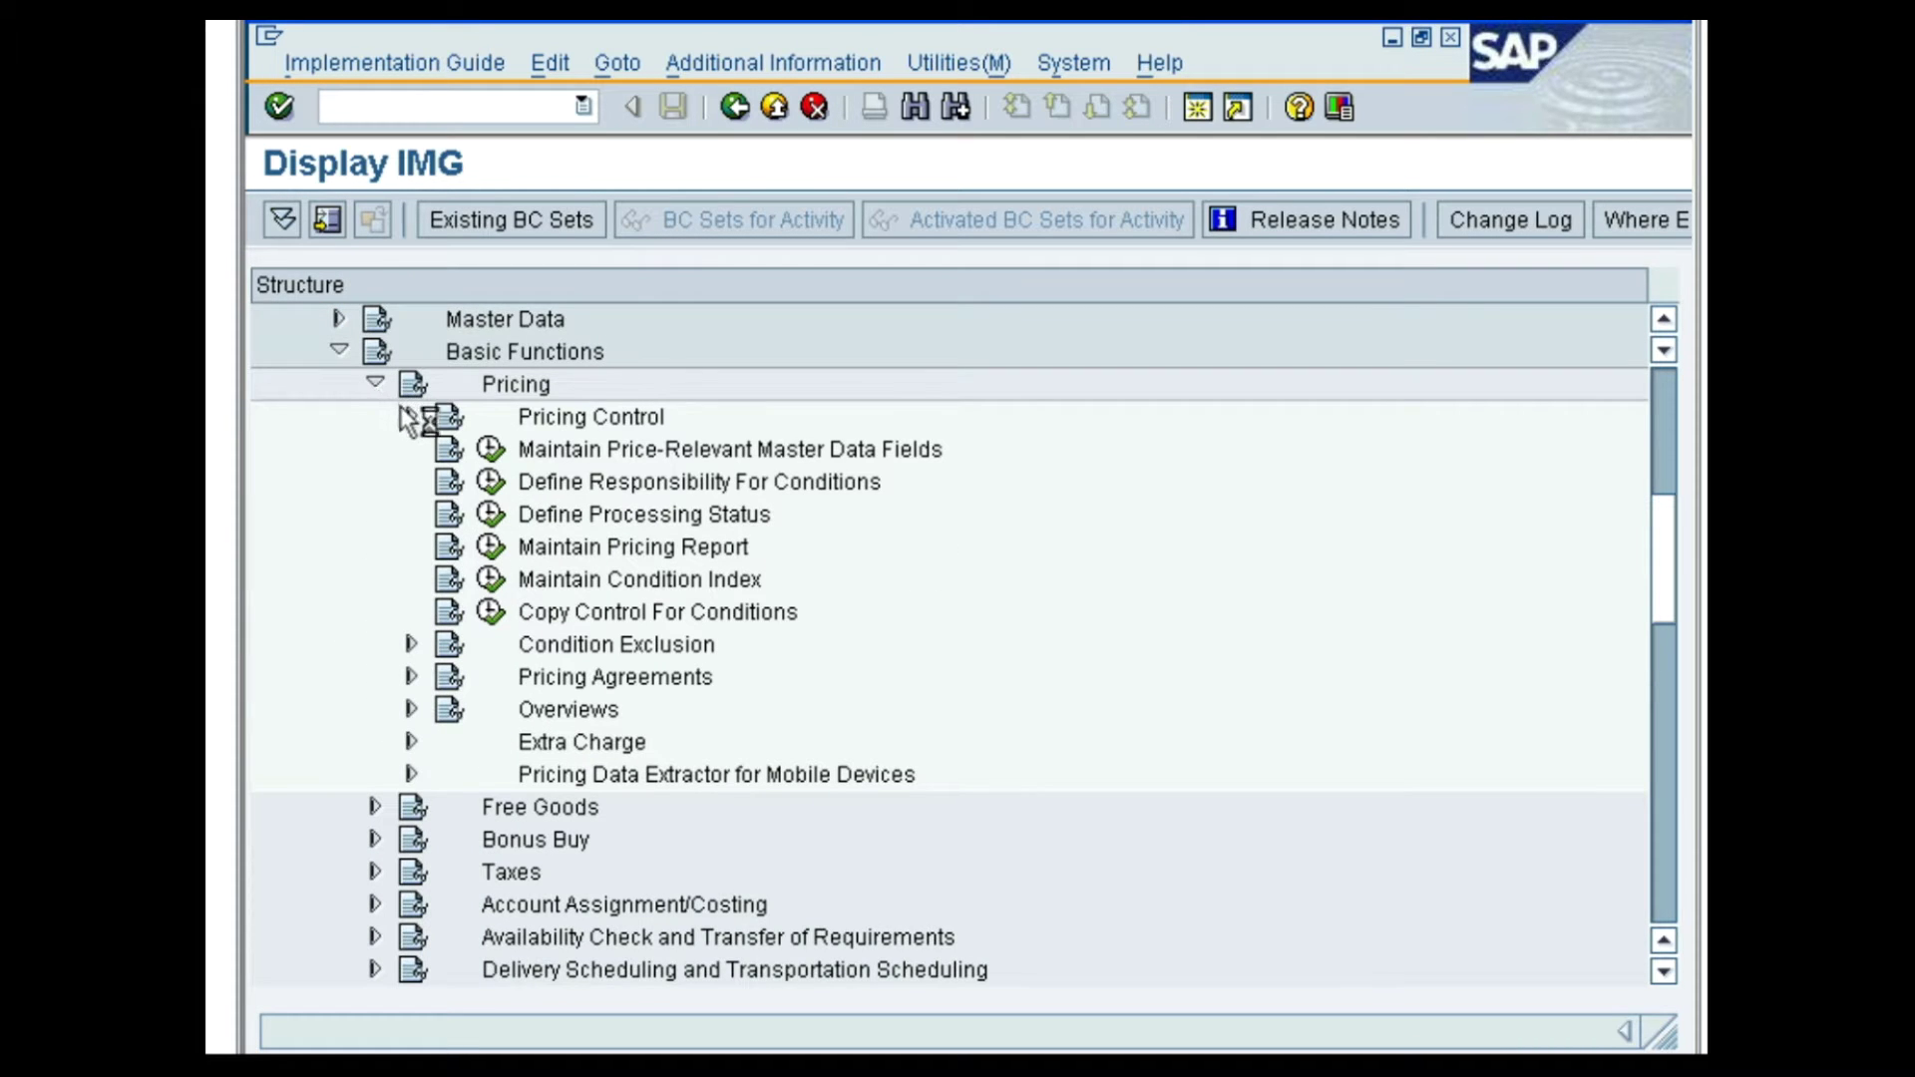
left_click(411, 419)
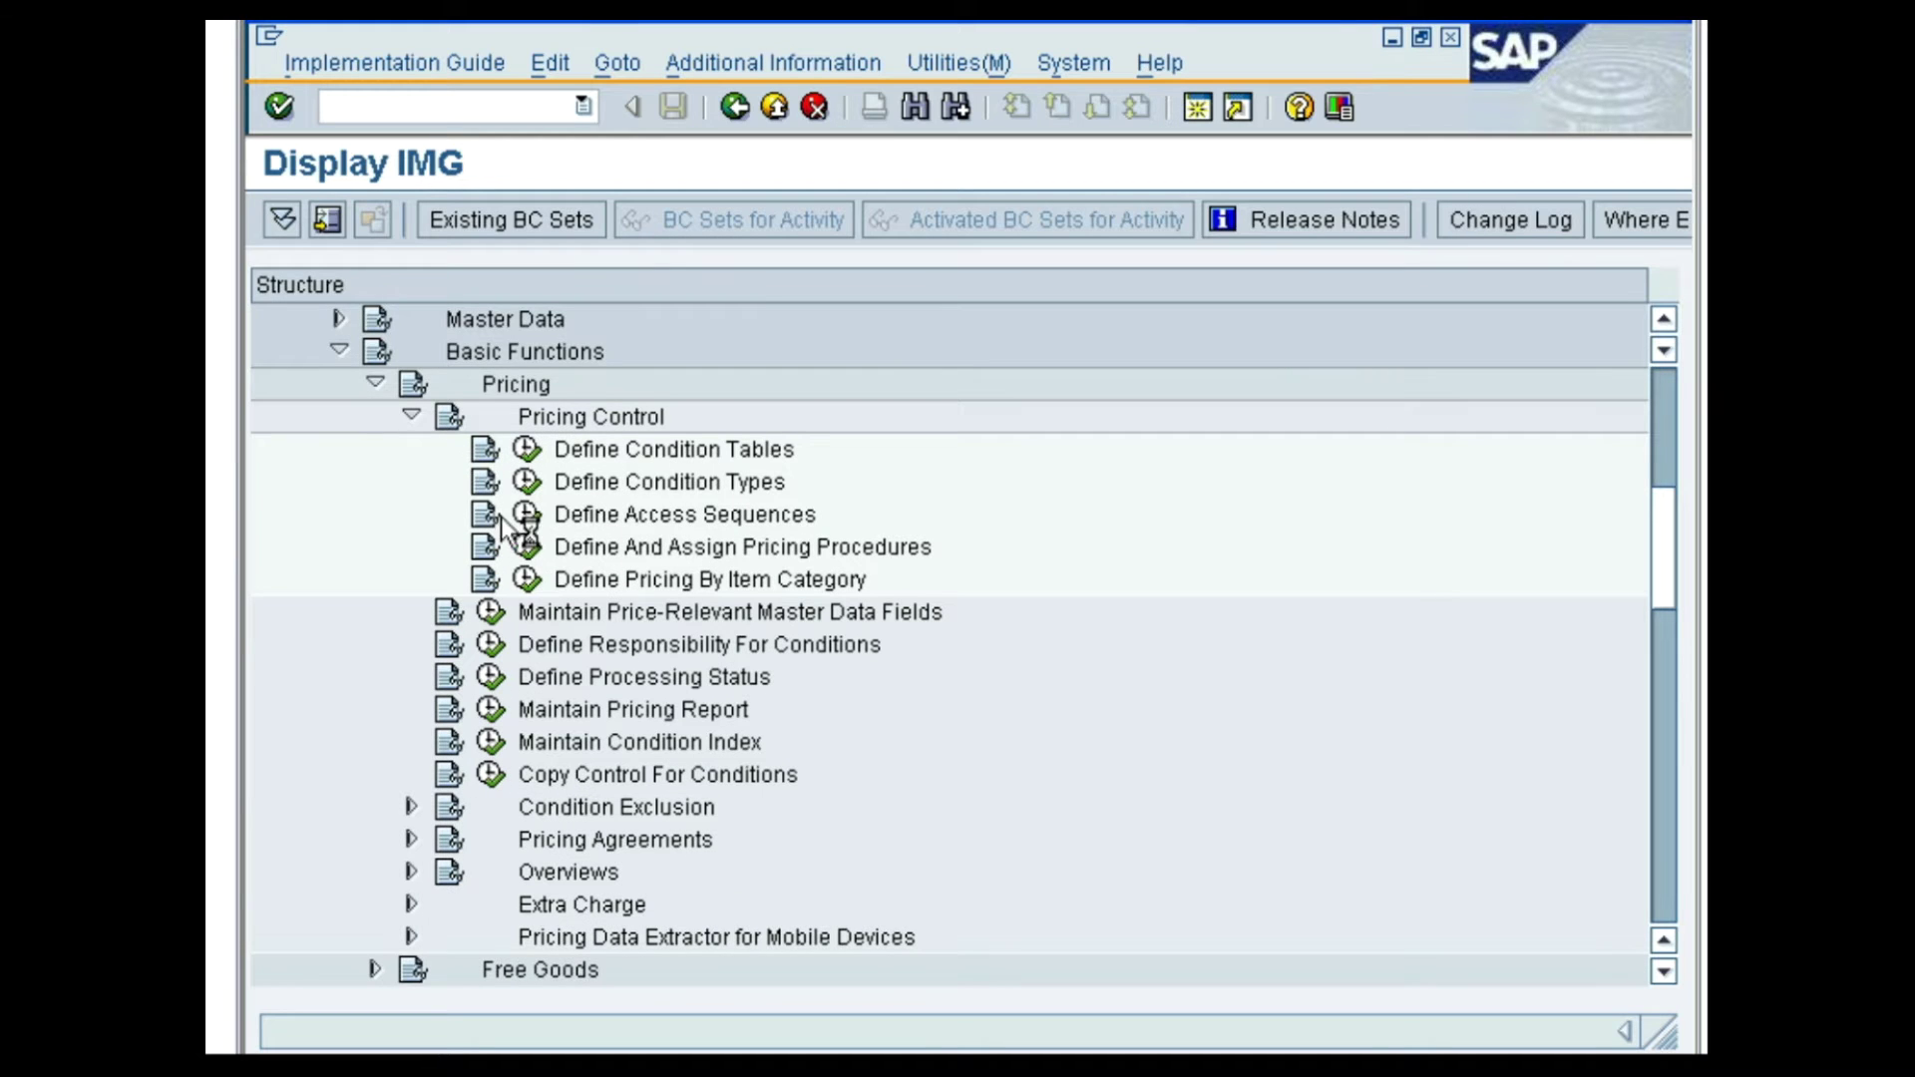
left_click(526, 547)
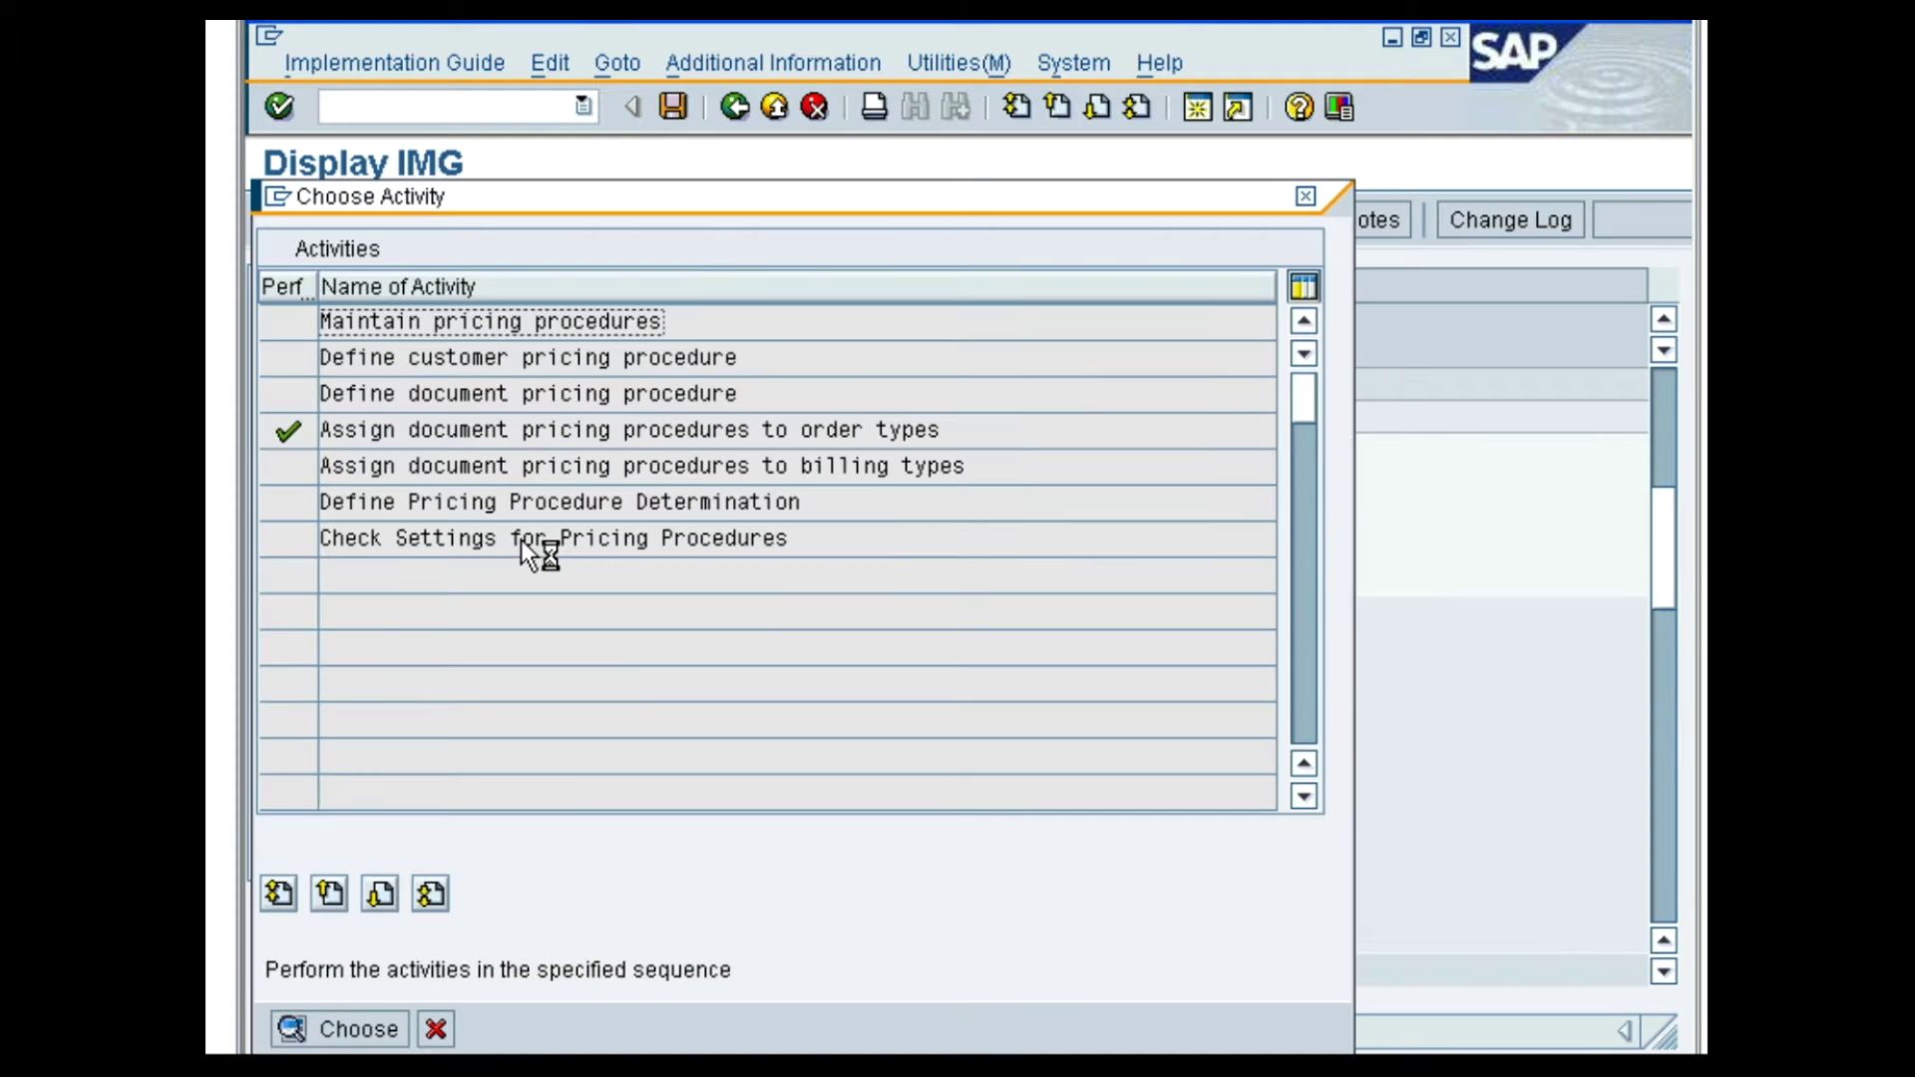
double_click(466, 499)
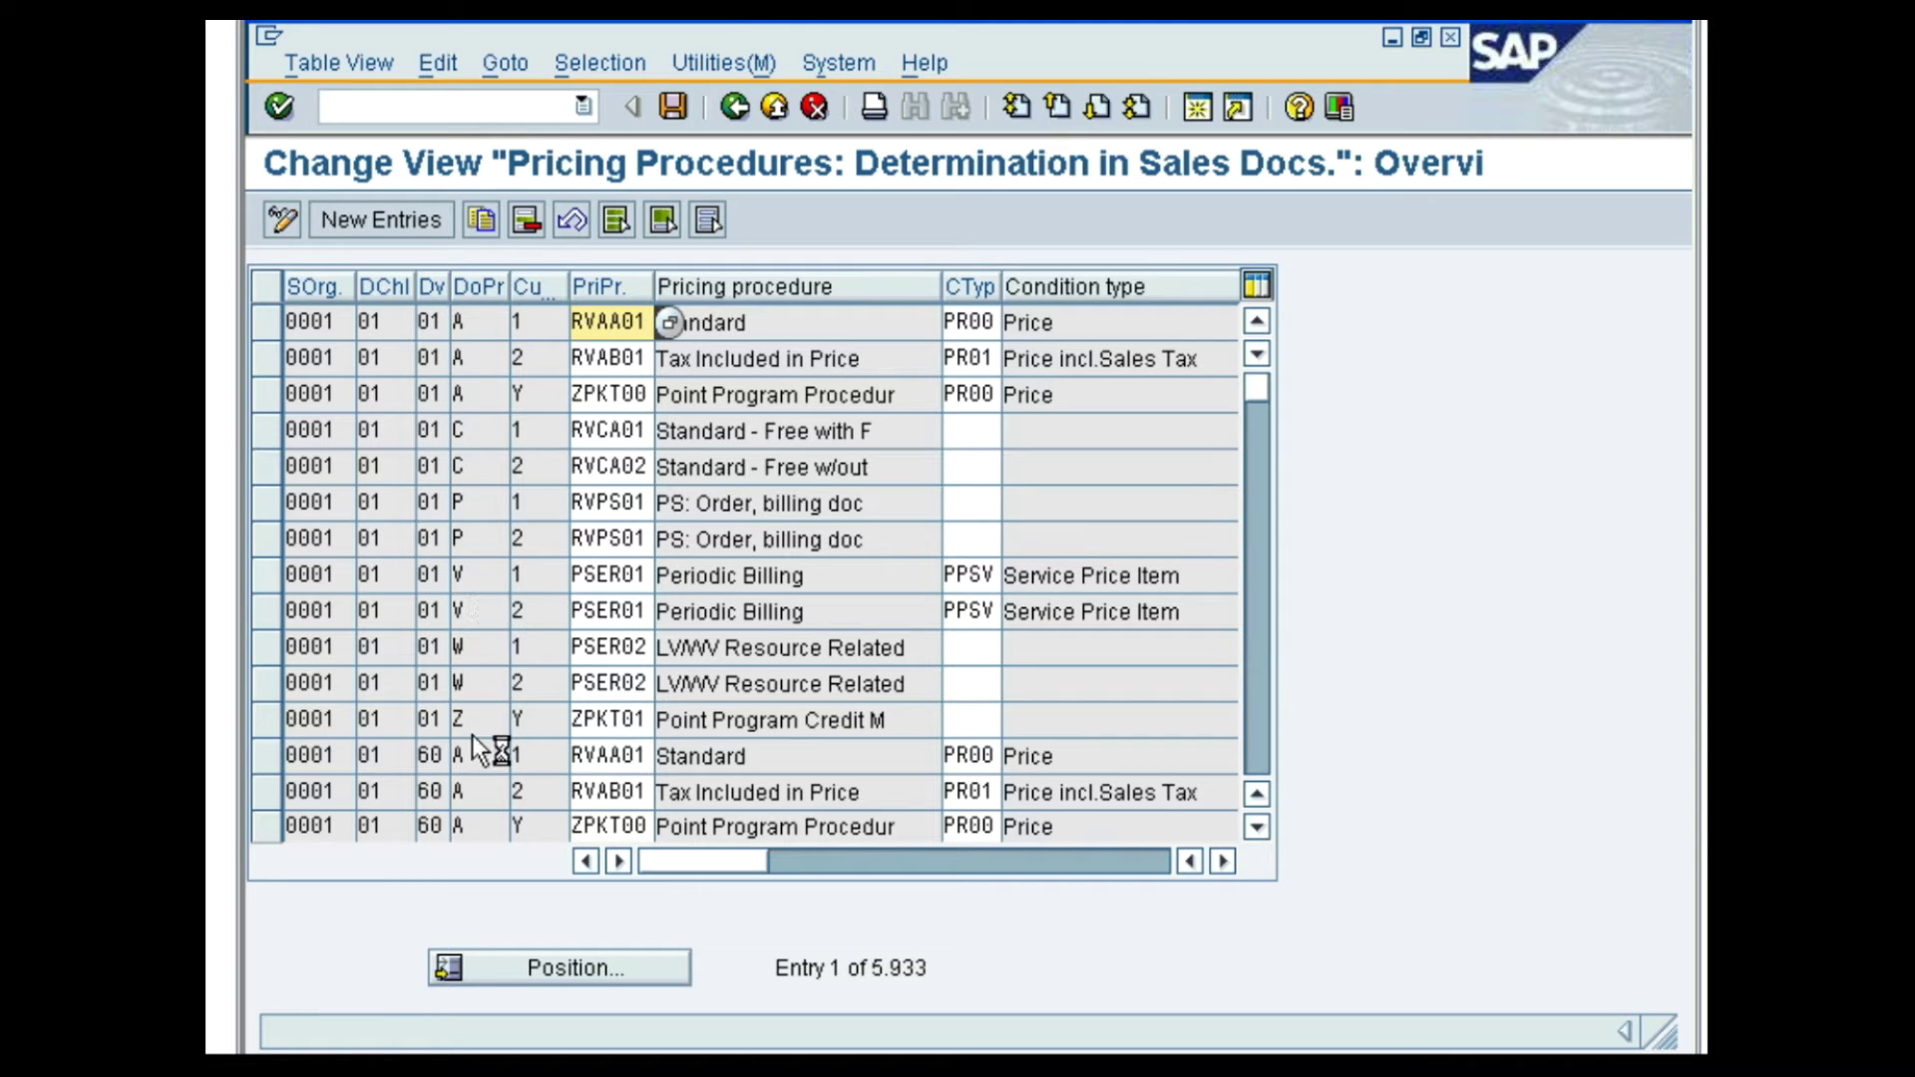
Find and select the determination entry for sales organization 1000, channel 10, division 00, document procedure A and customer procedure 1
left_click(476, 970)
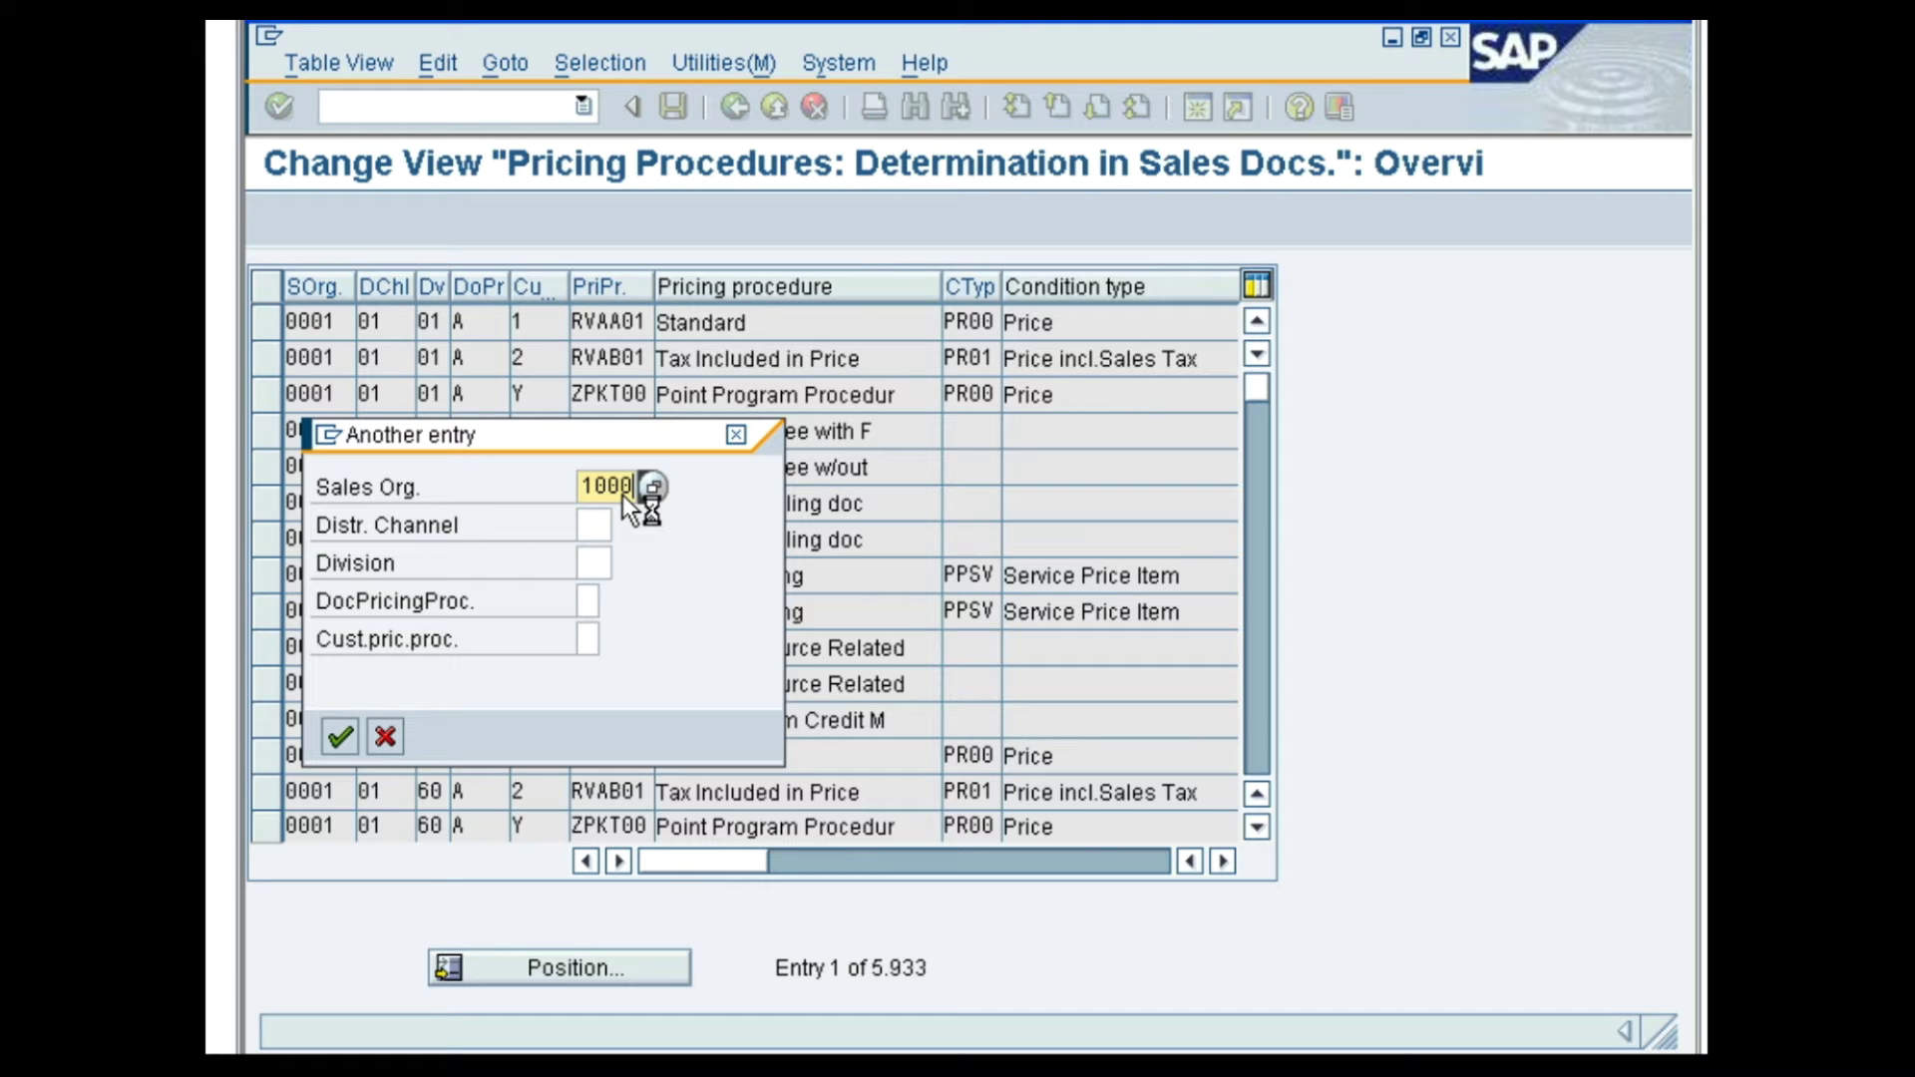
left_click(602, 536)
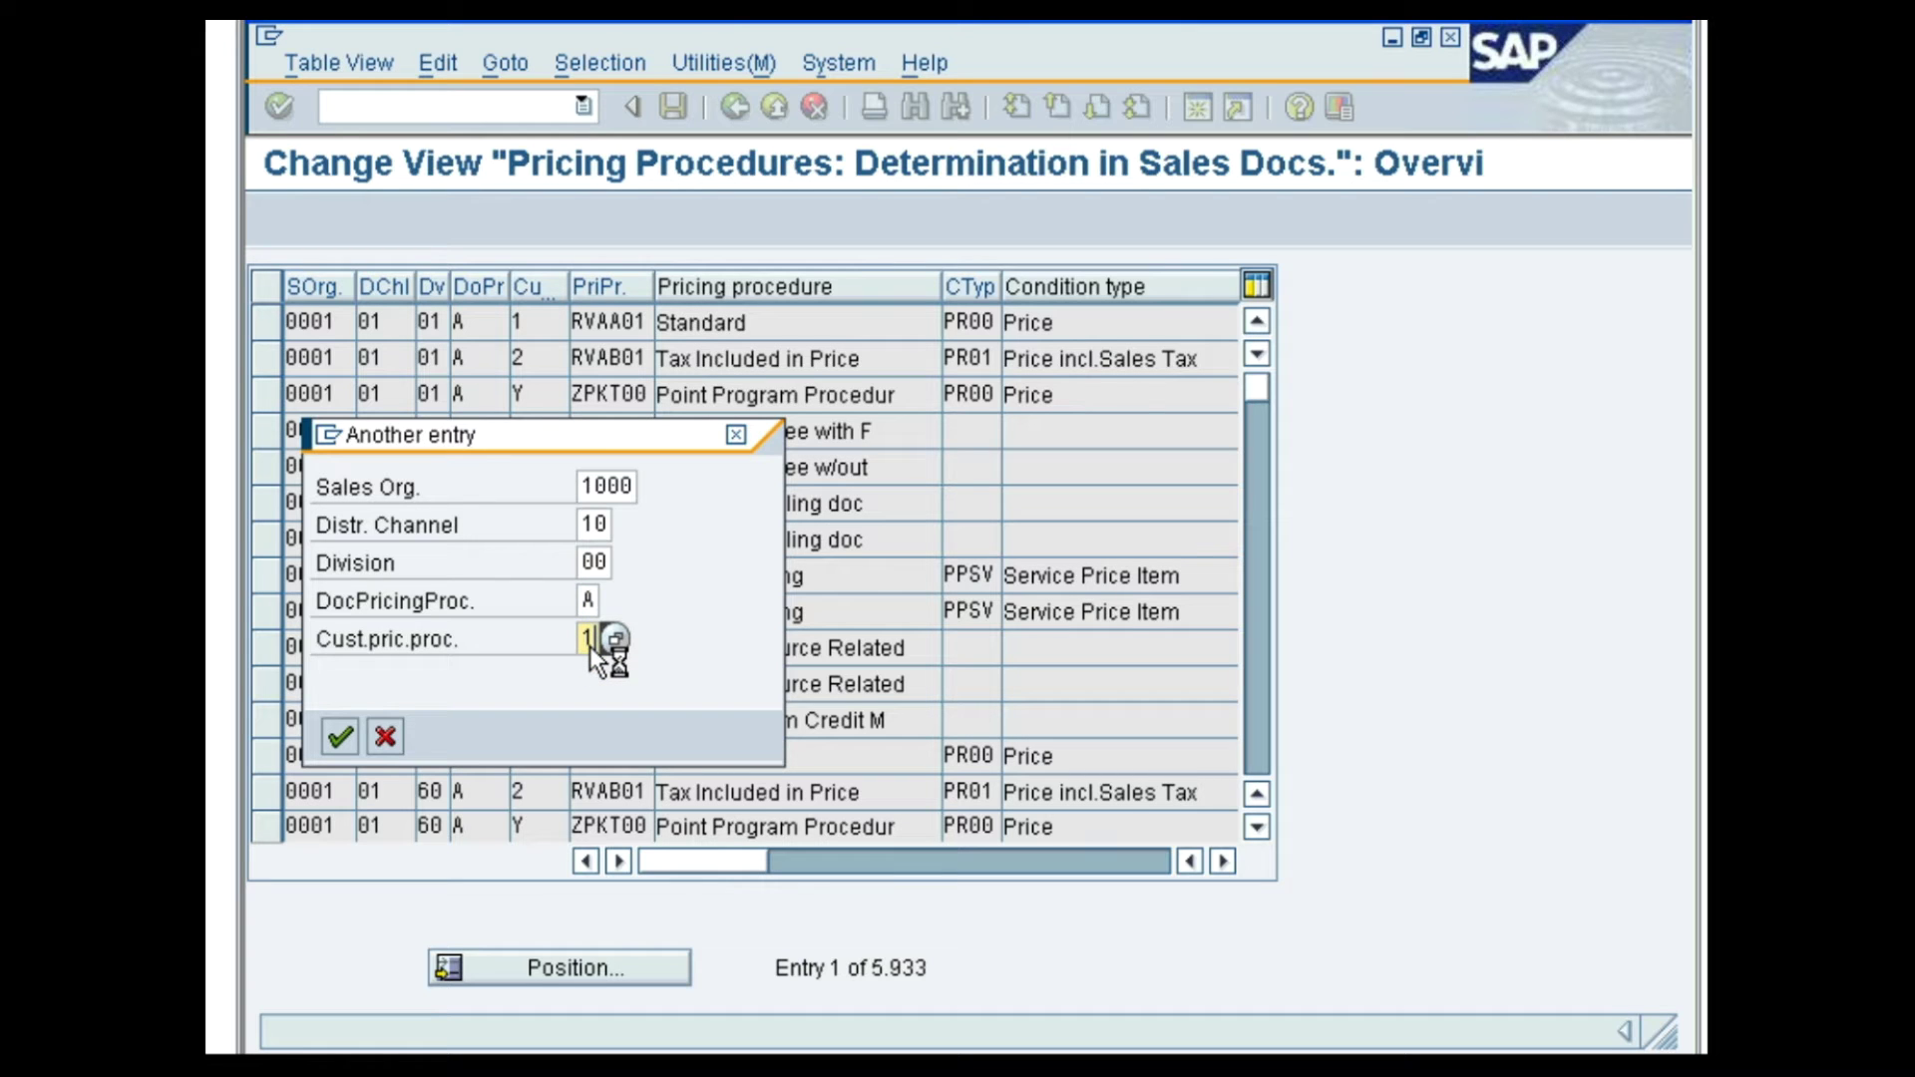
left_click(339, 737)
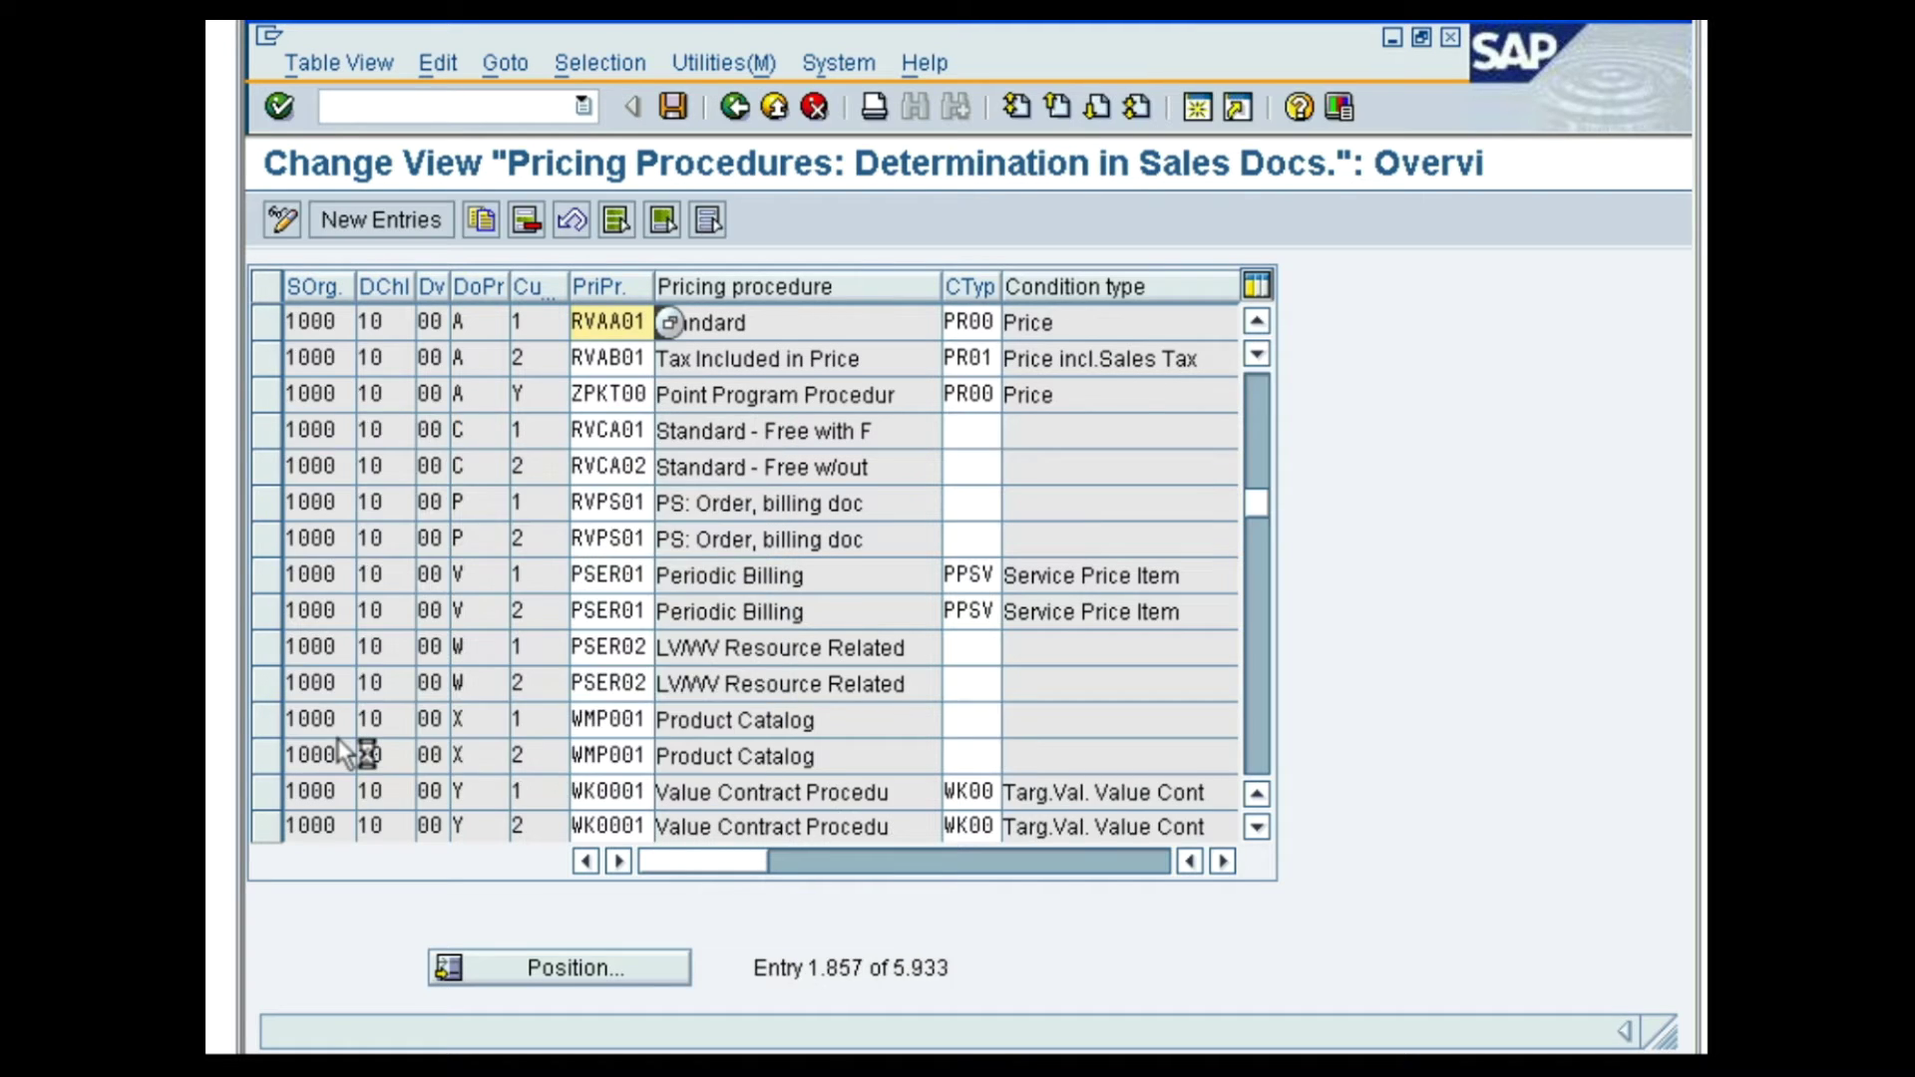
left_click(270, 321)
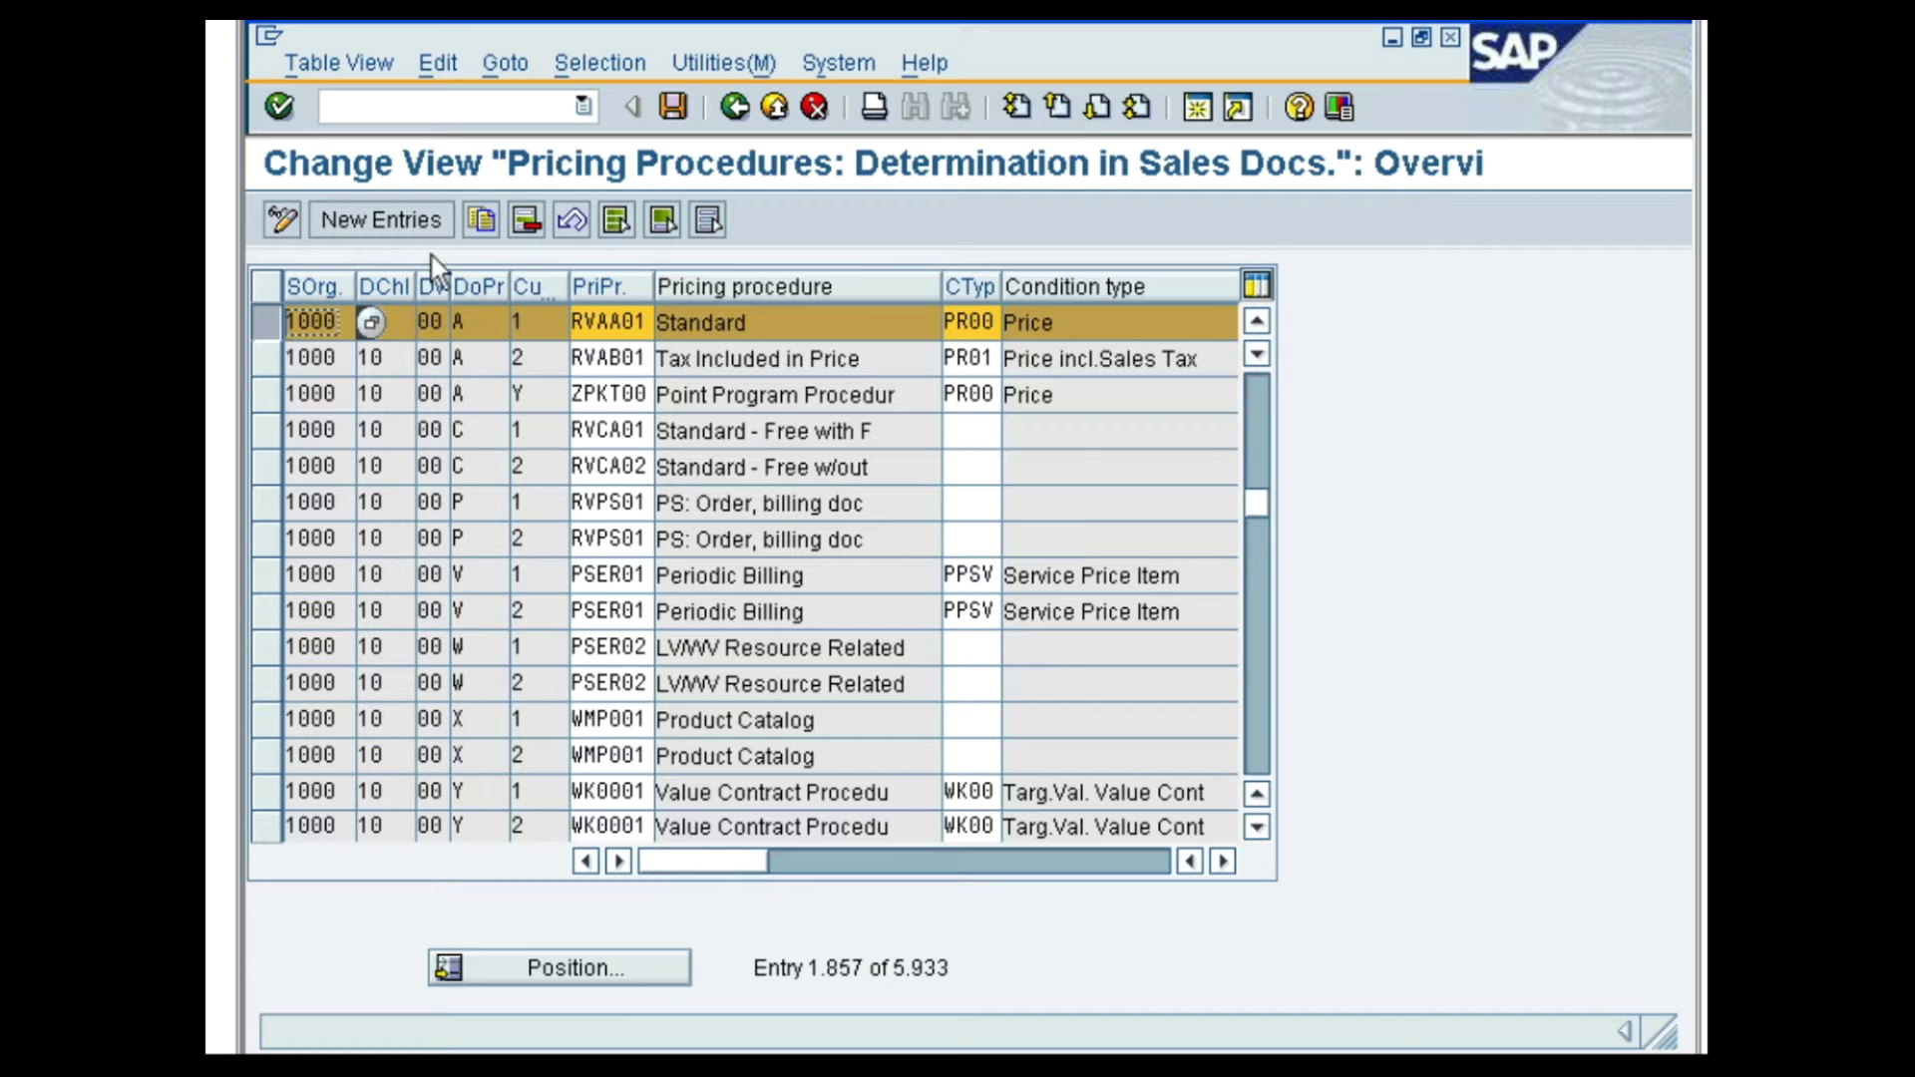
left_click(735, 106)
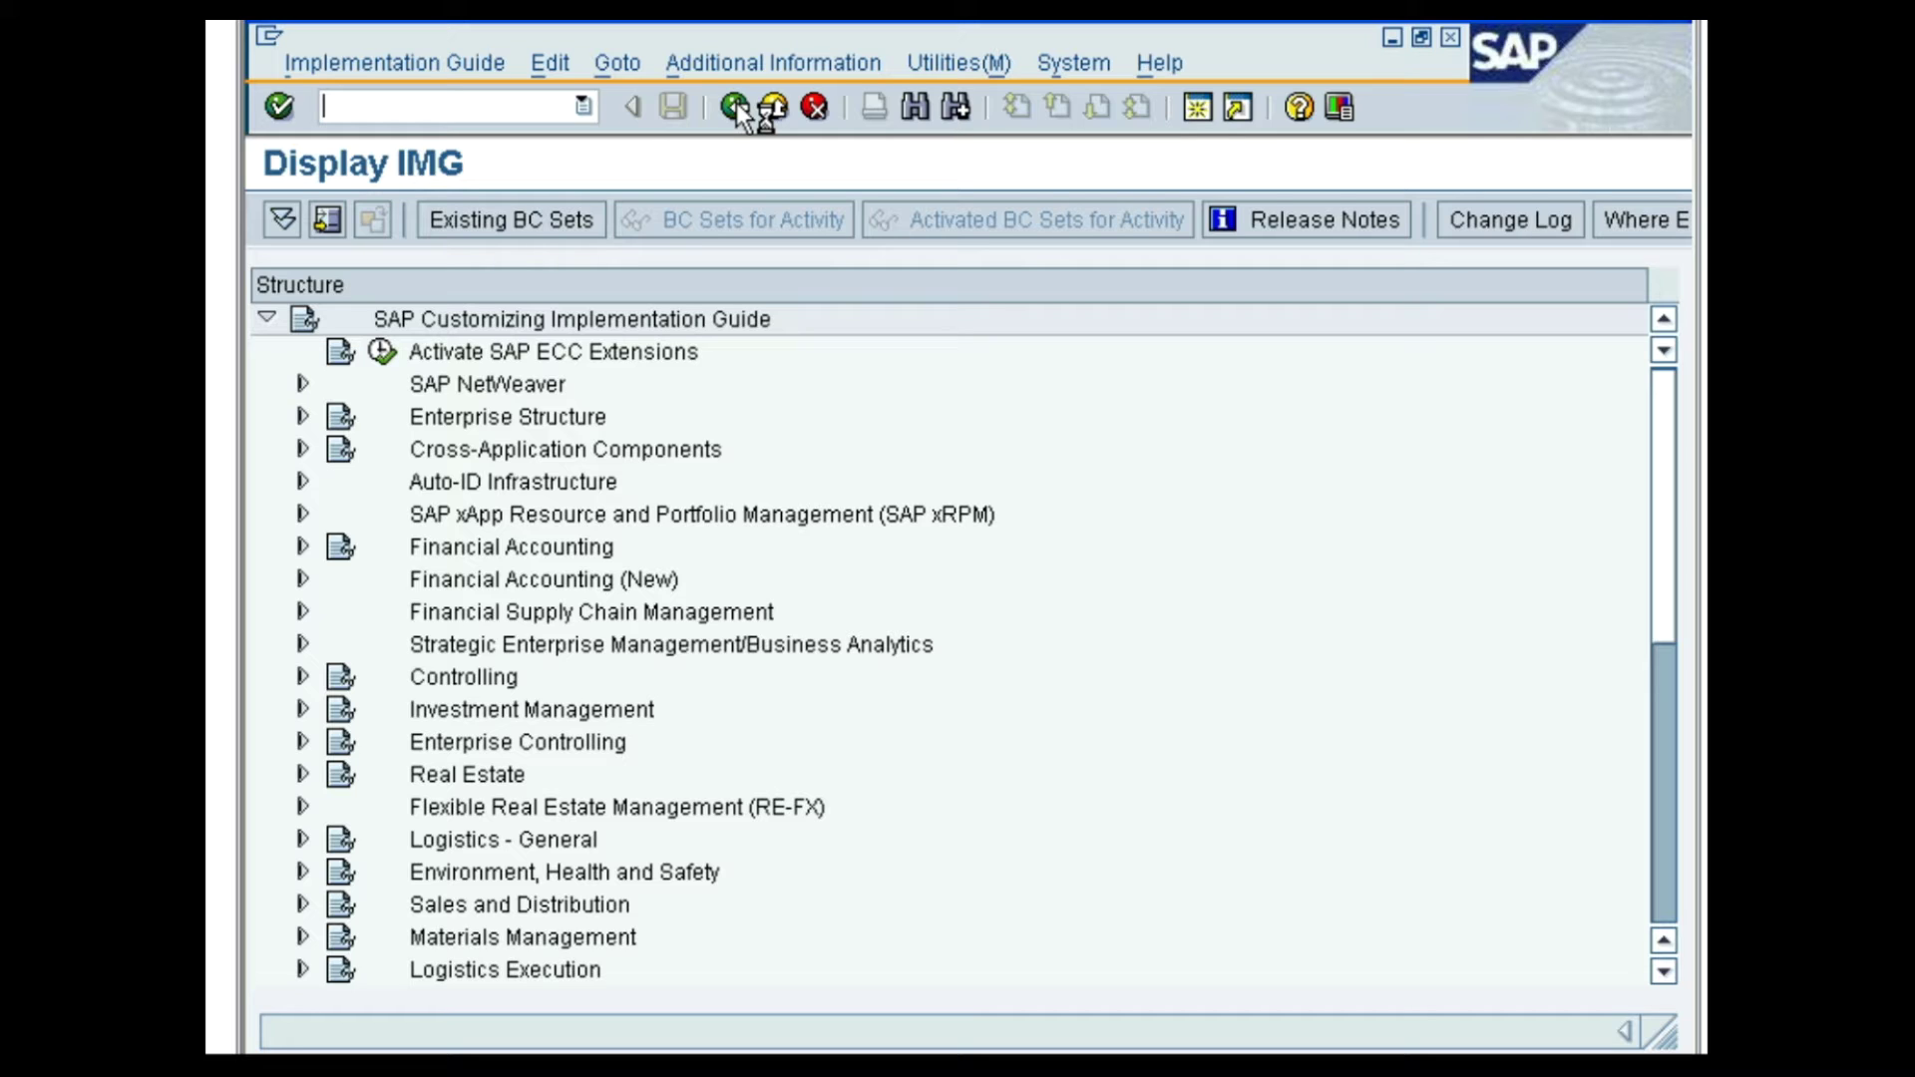
Open the Maintain pricing procedures activity under Sales and Distribution pricing control
left_click(302, 905)
left_click(338, 613)
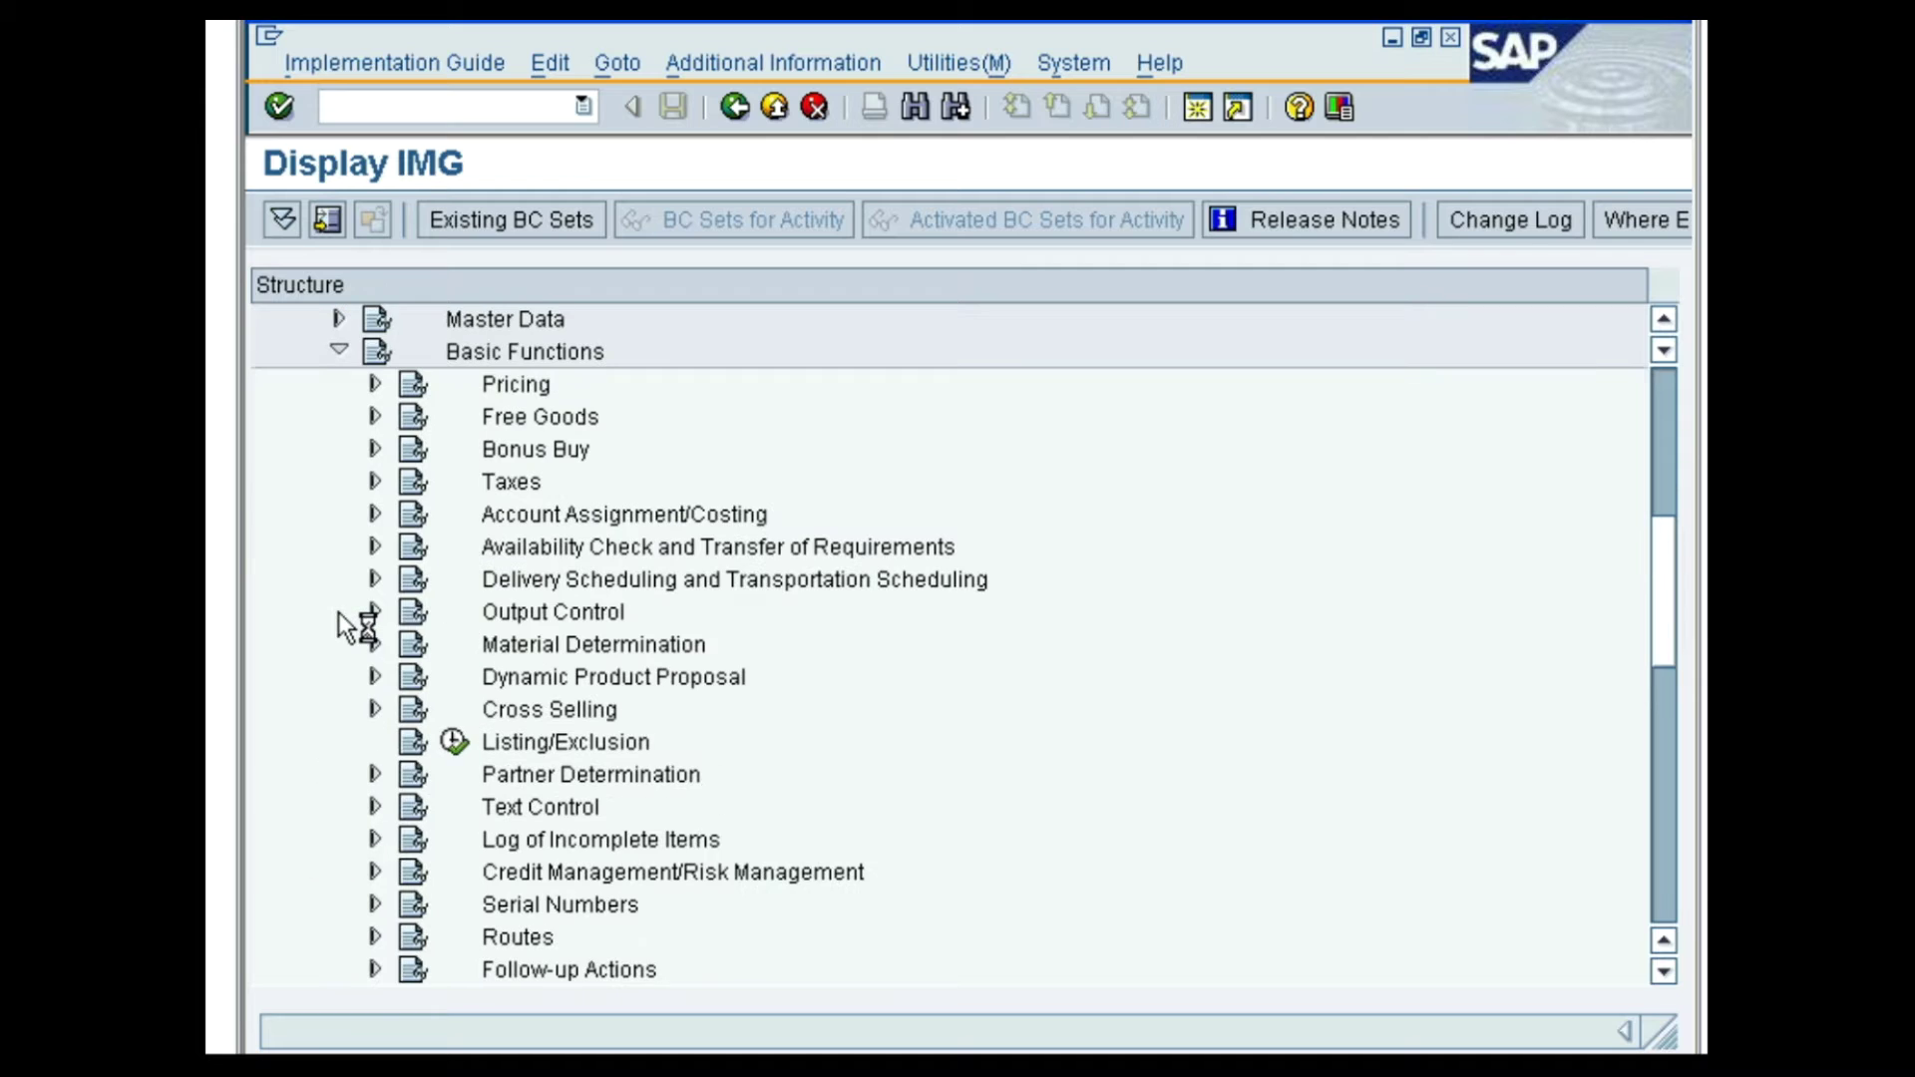
left_click(375, 385)
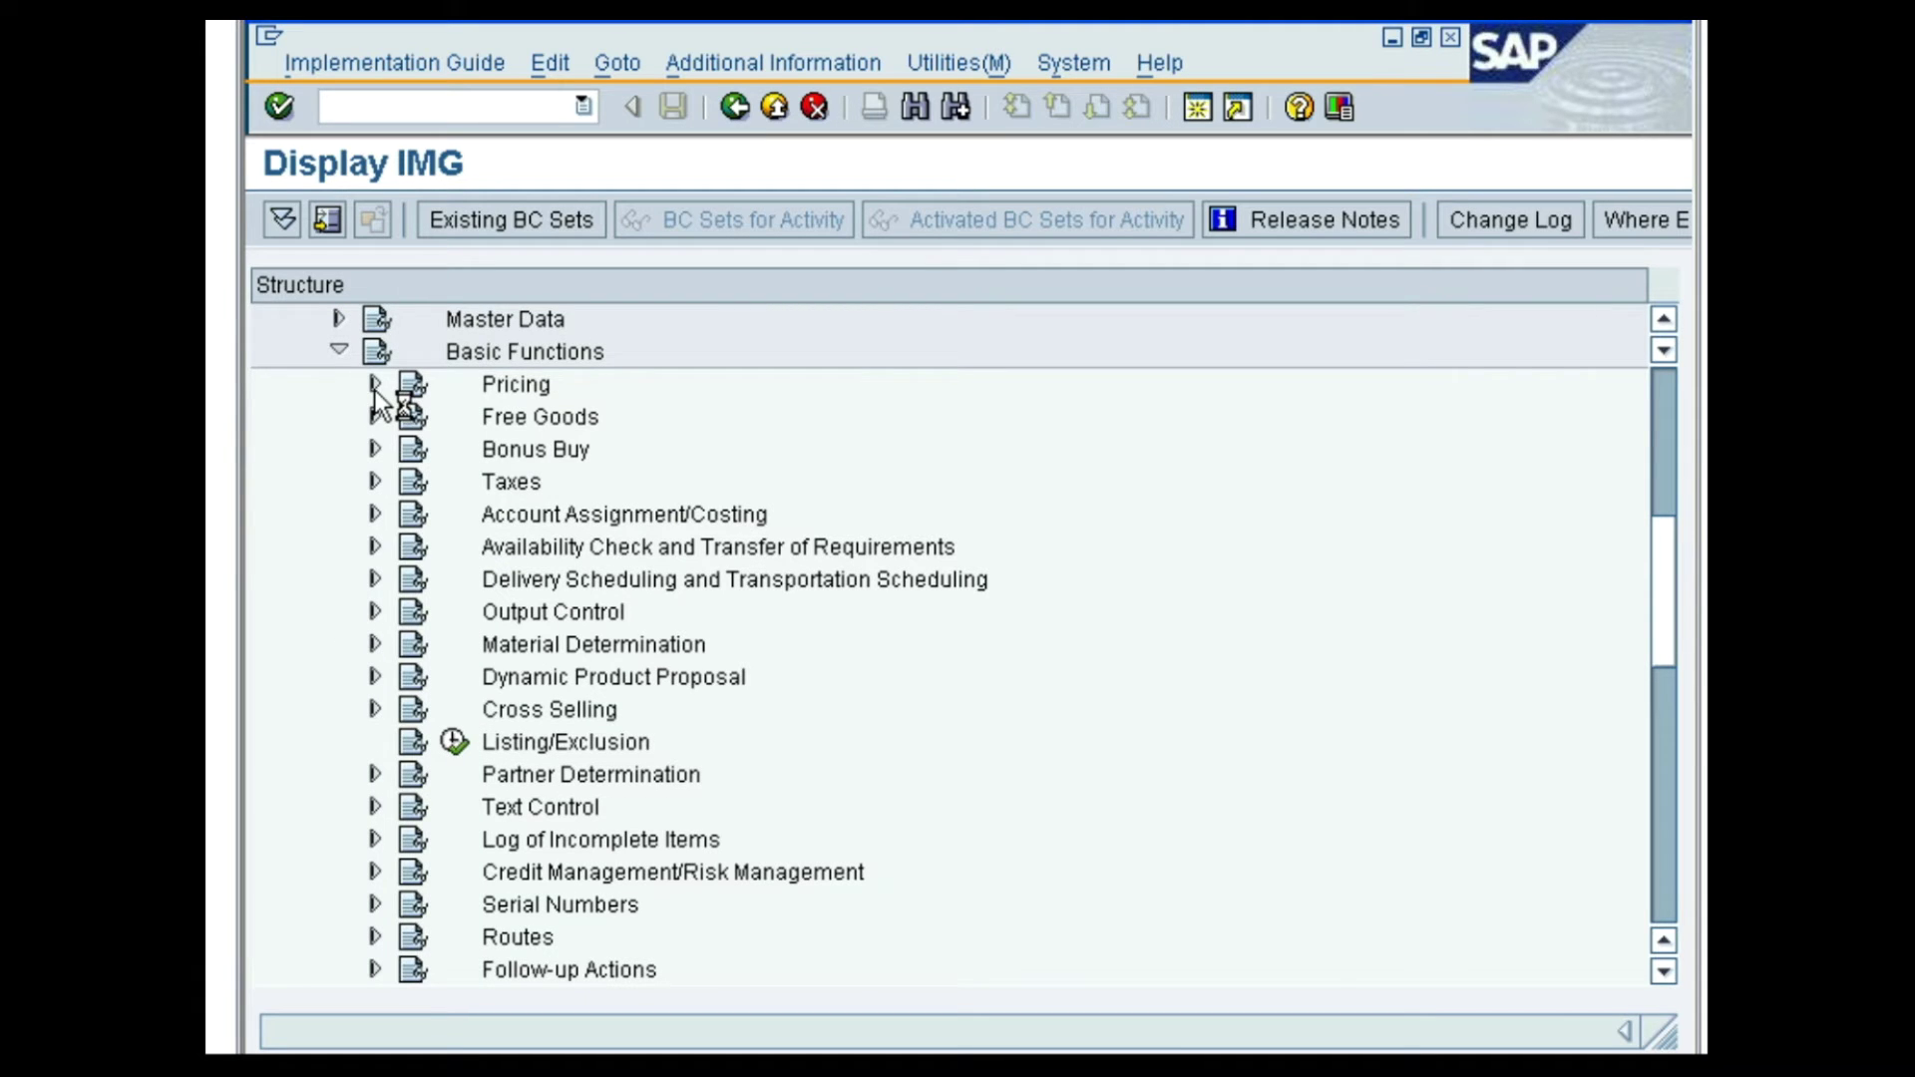
left_click(411, 417)
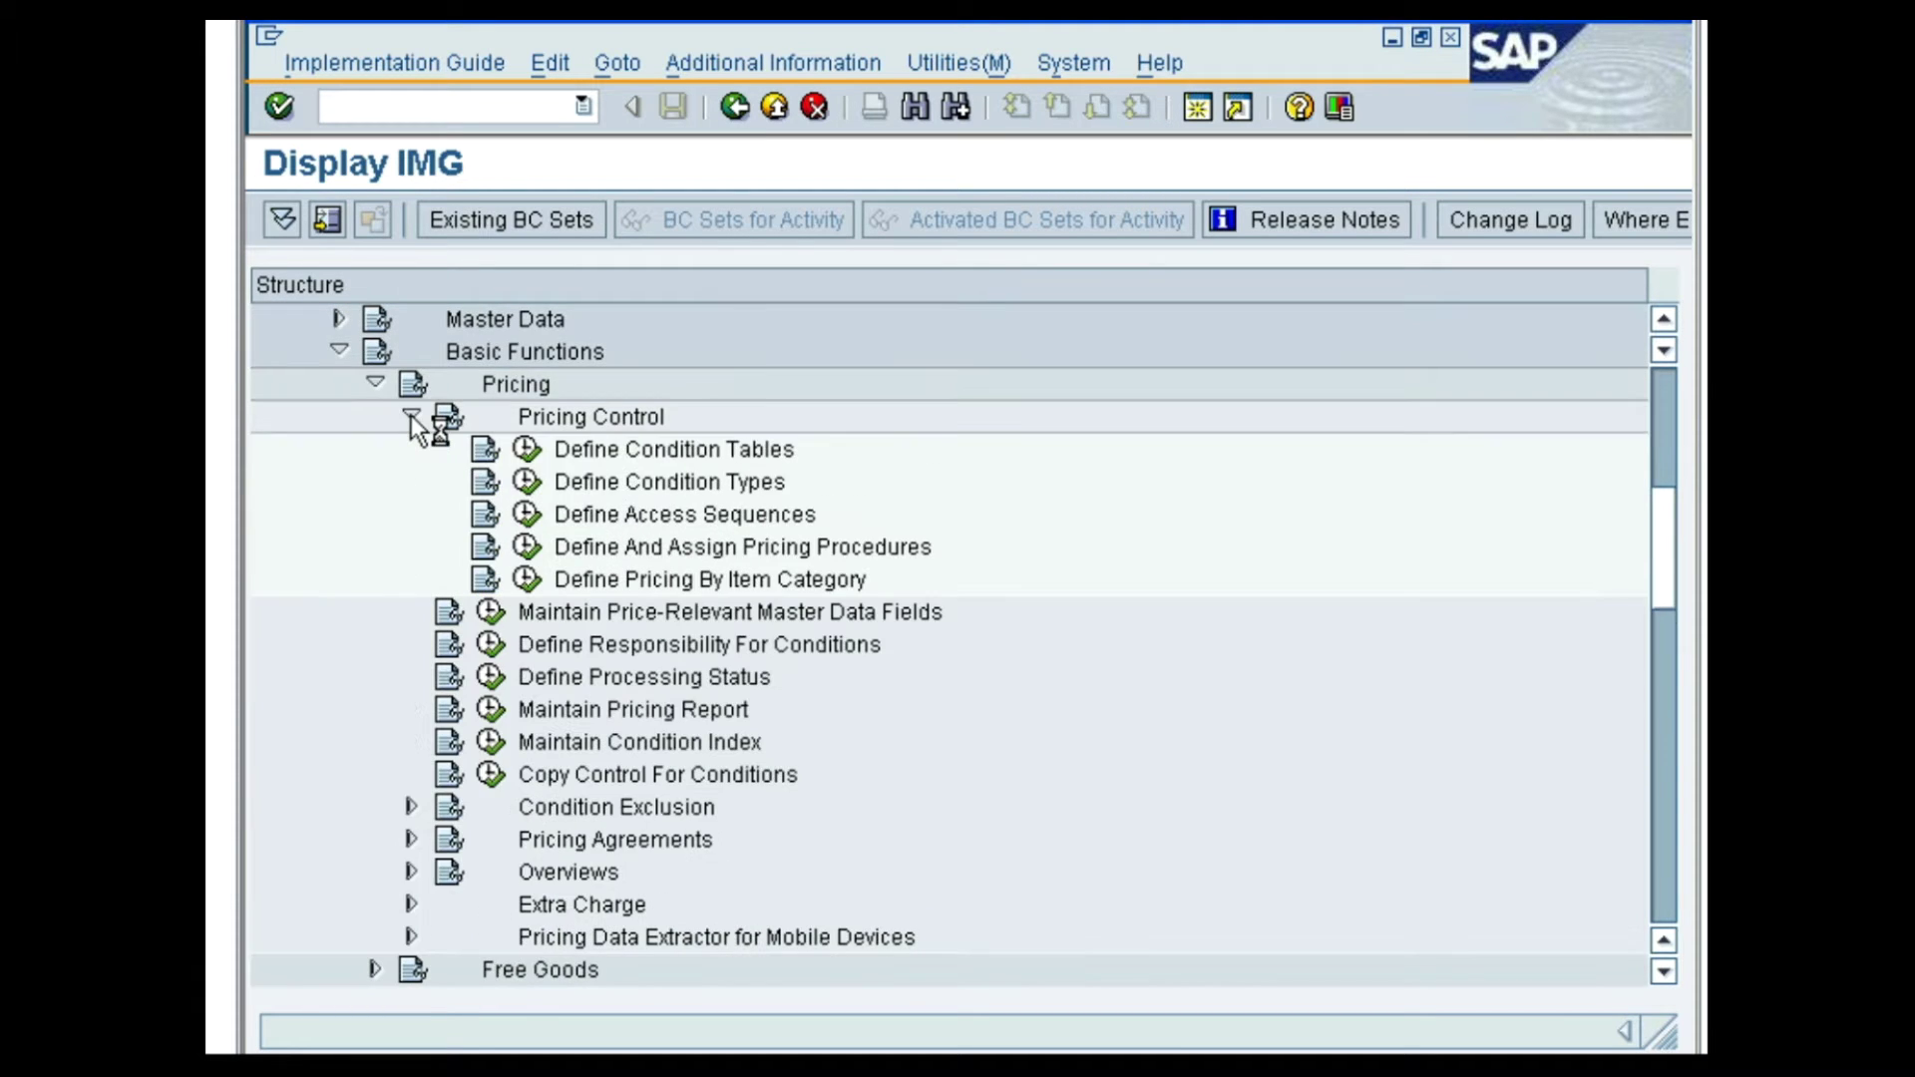
left_click(483, 546)
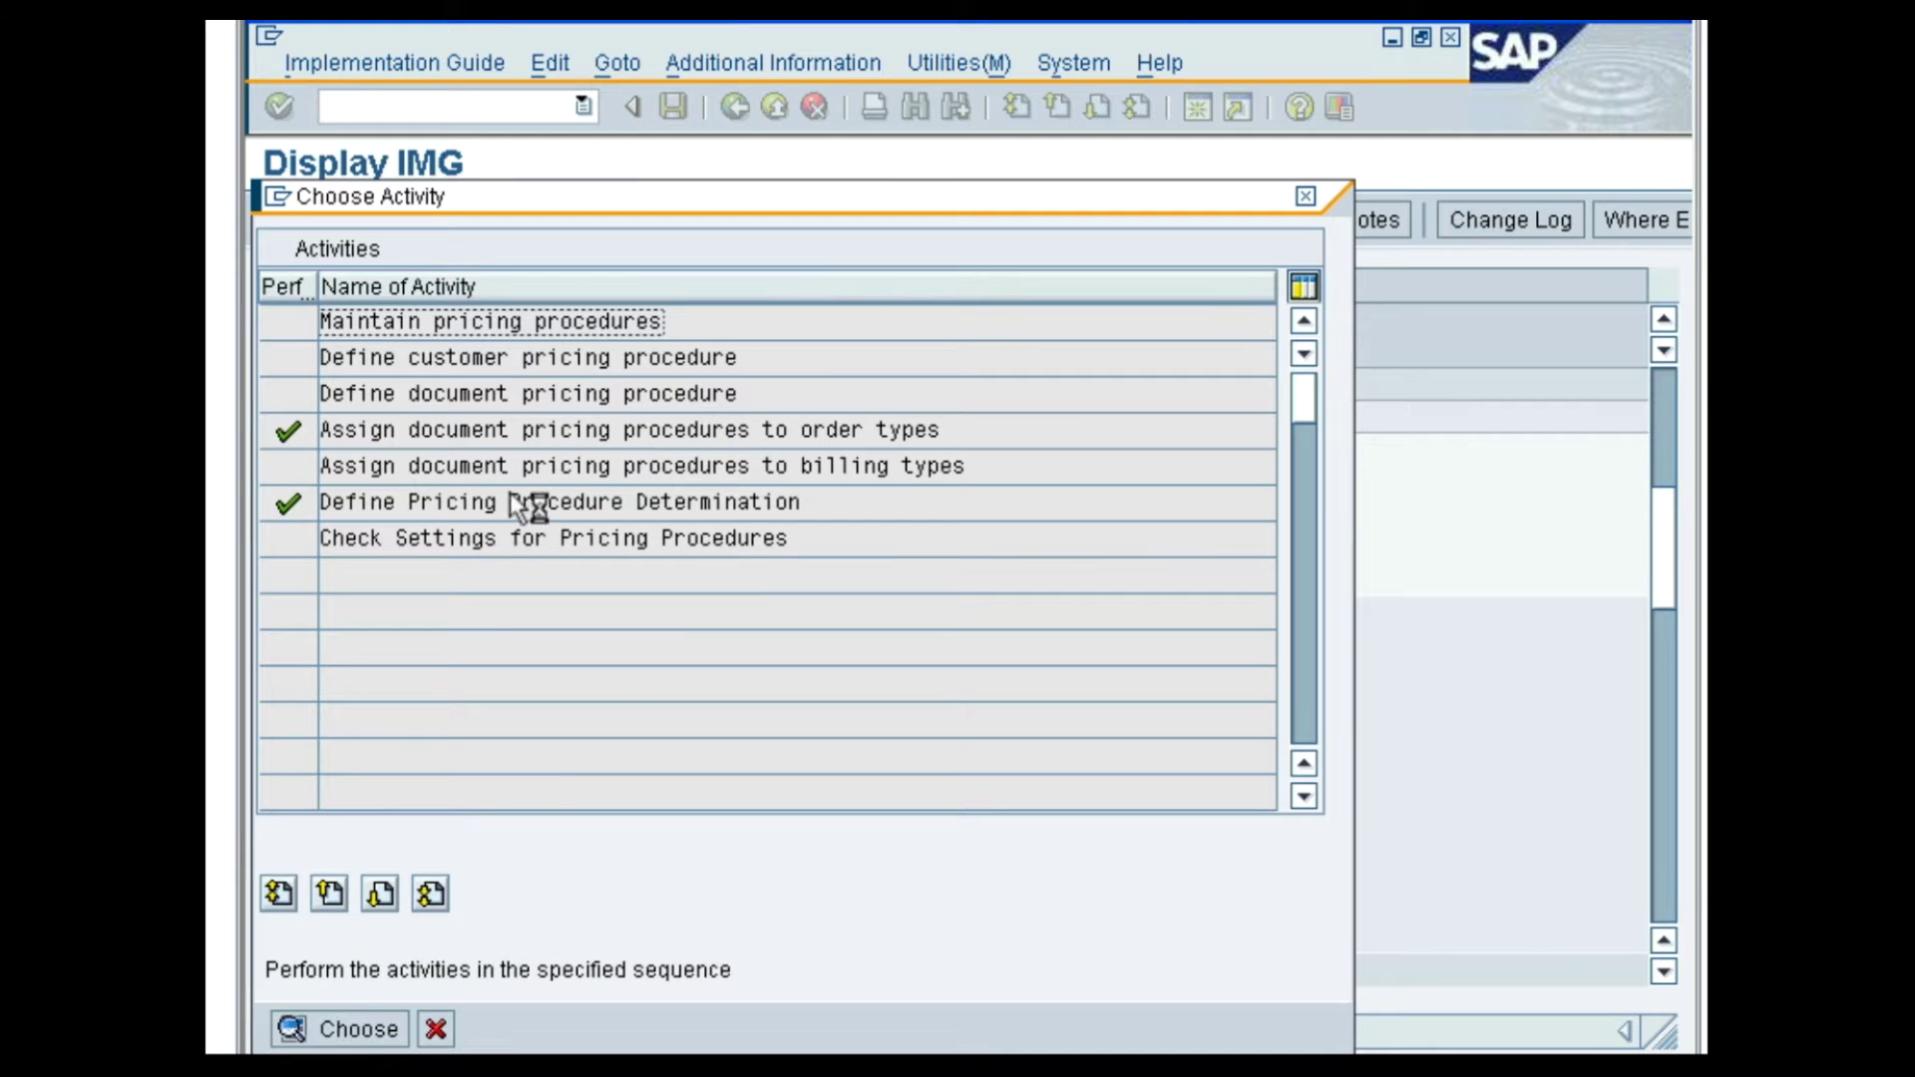
double_click(602, 321)
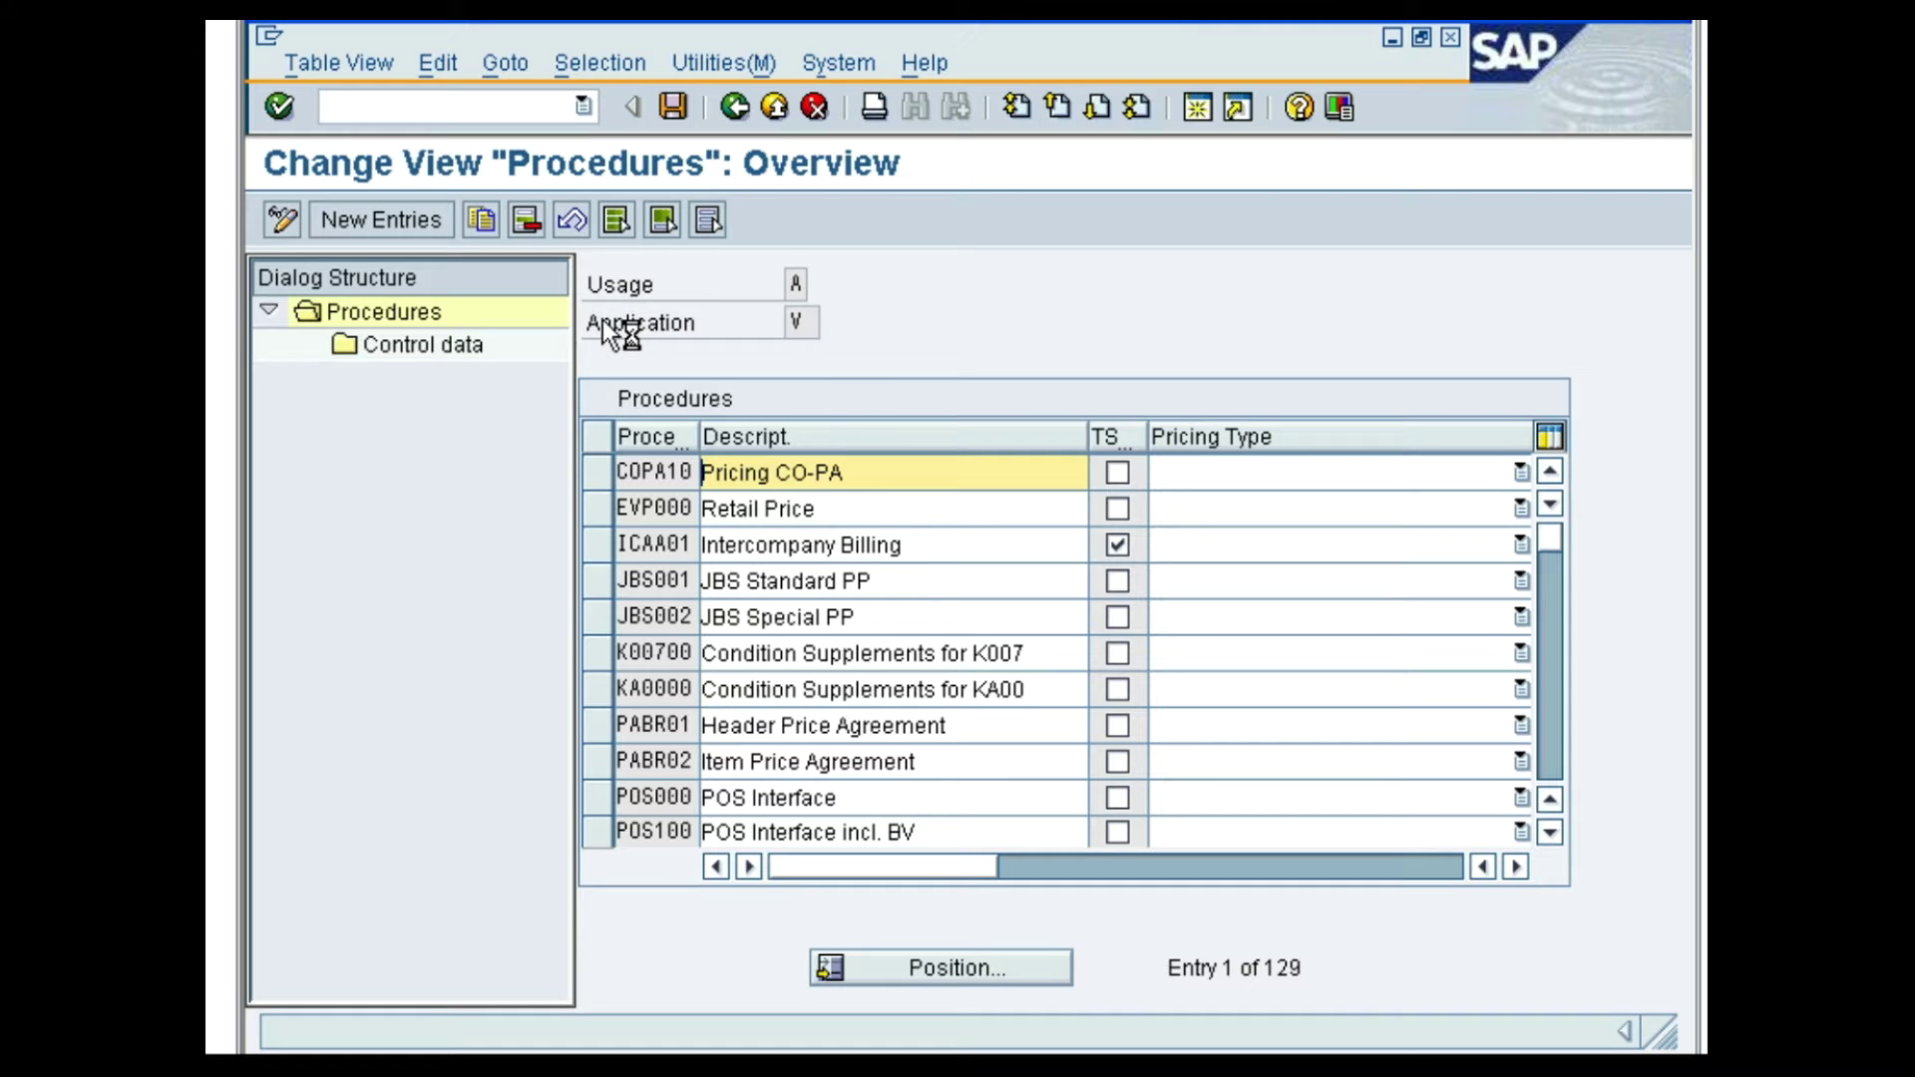
Locate pricing procedure RVAA01 in the procedures overview and open its control data to review the condition steps
left_click(833, 966)
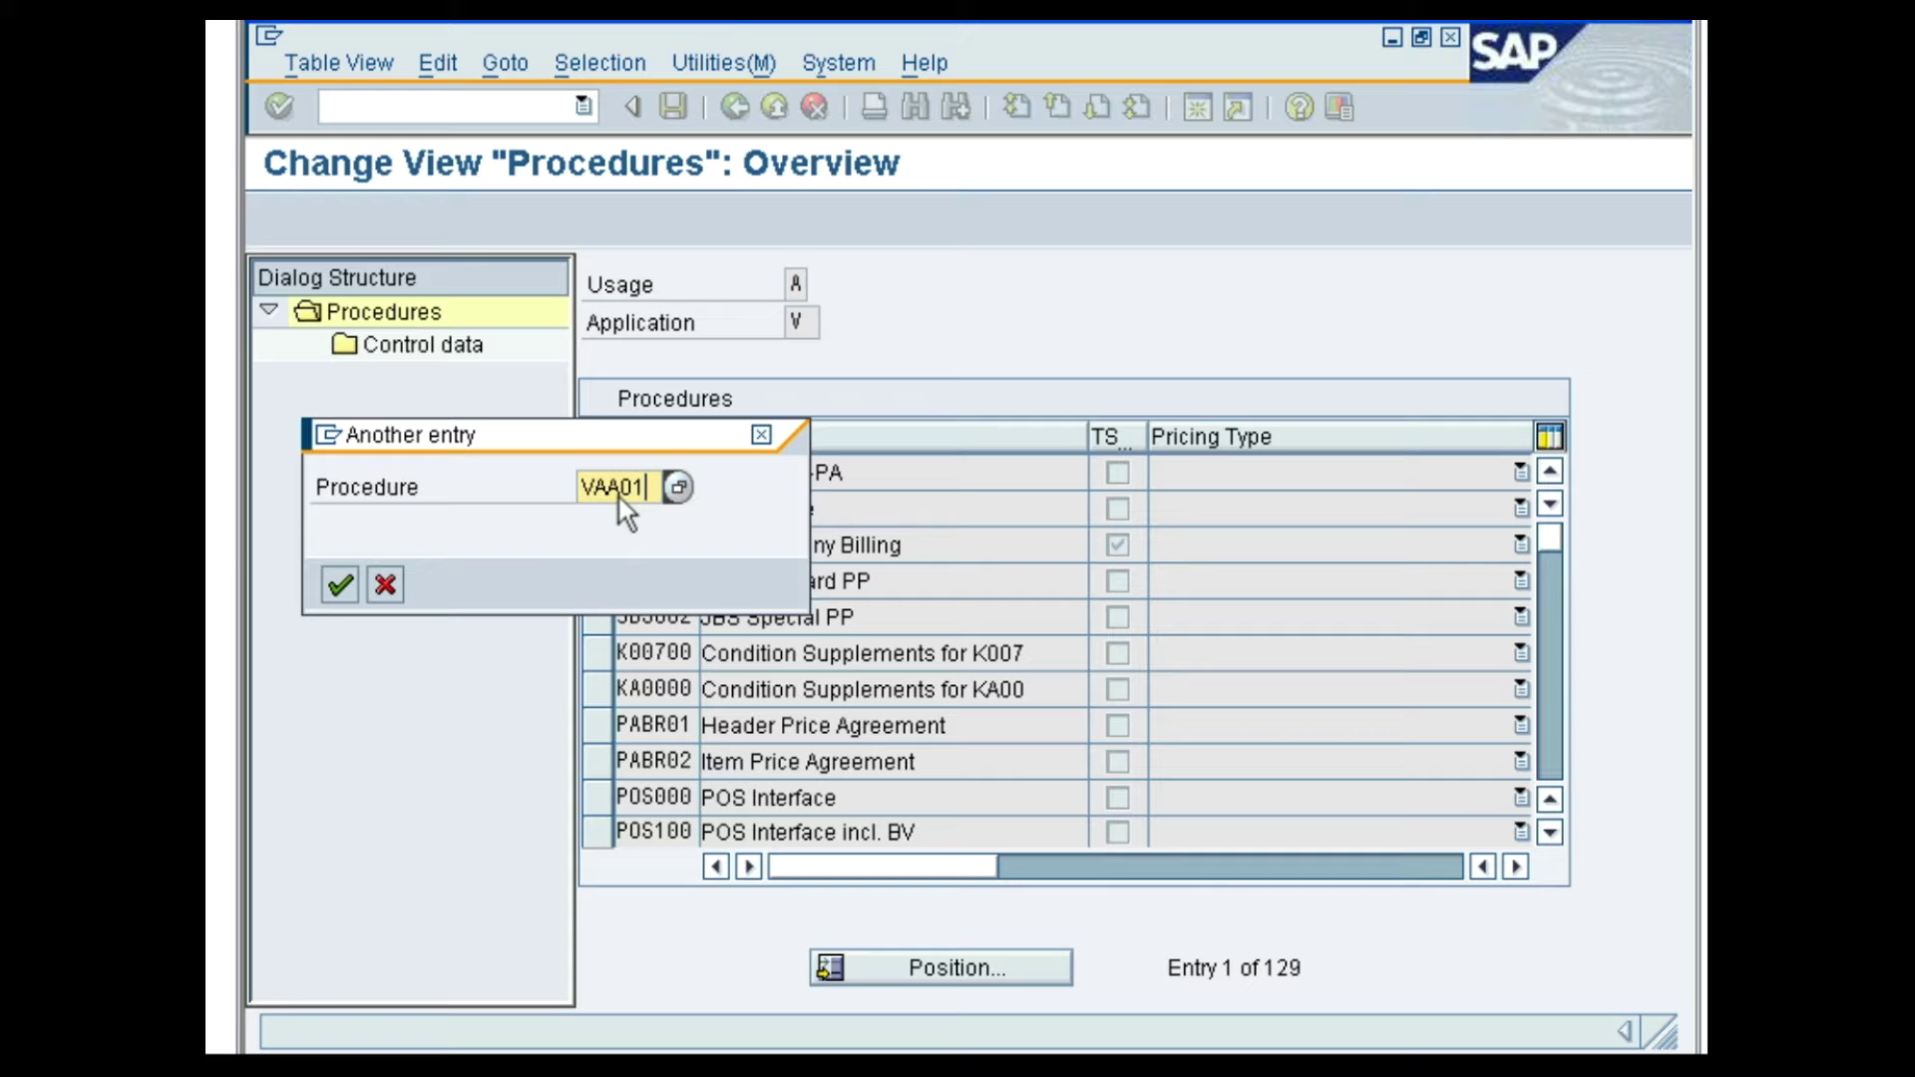
type("RVAA01")
left_click(339, 585)
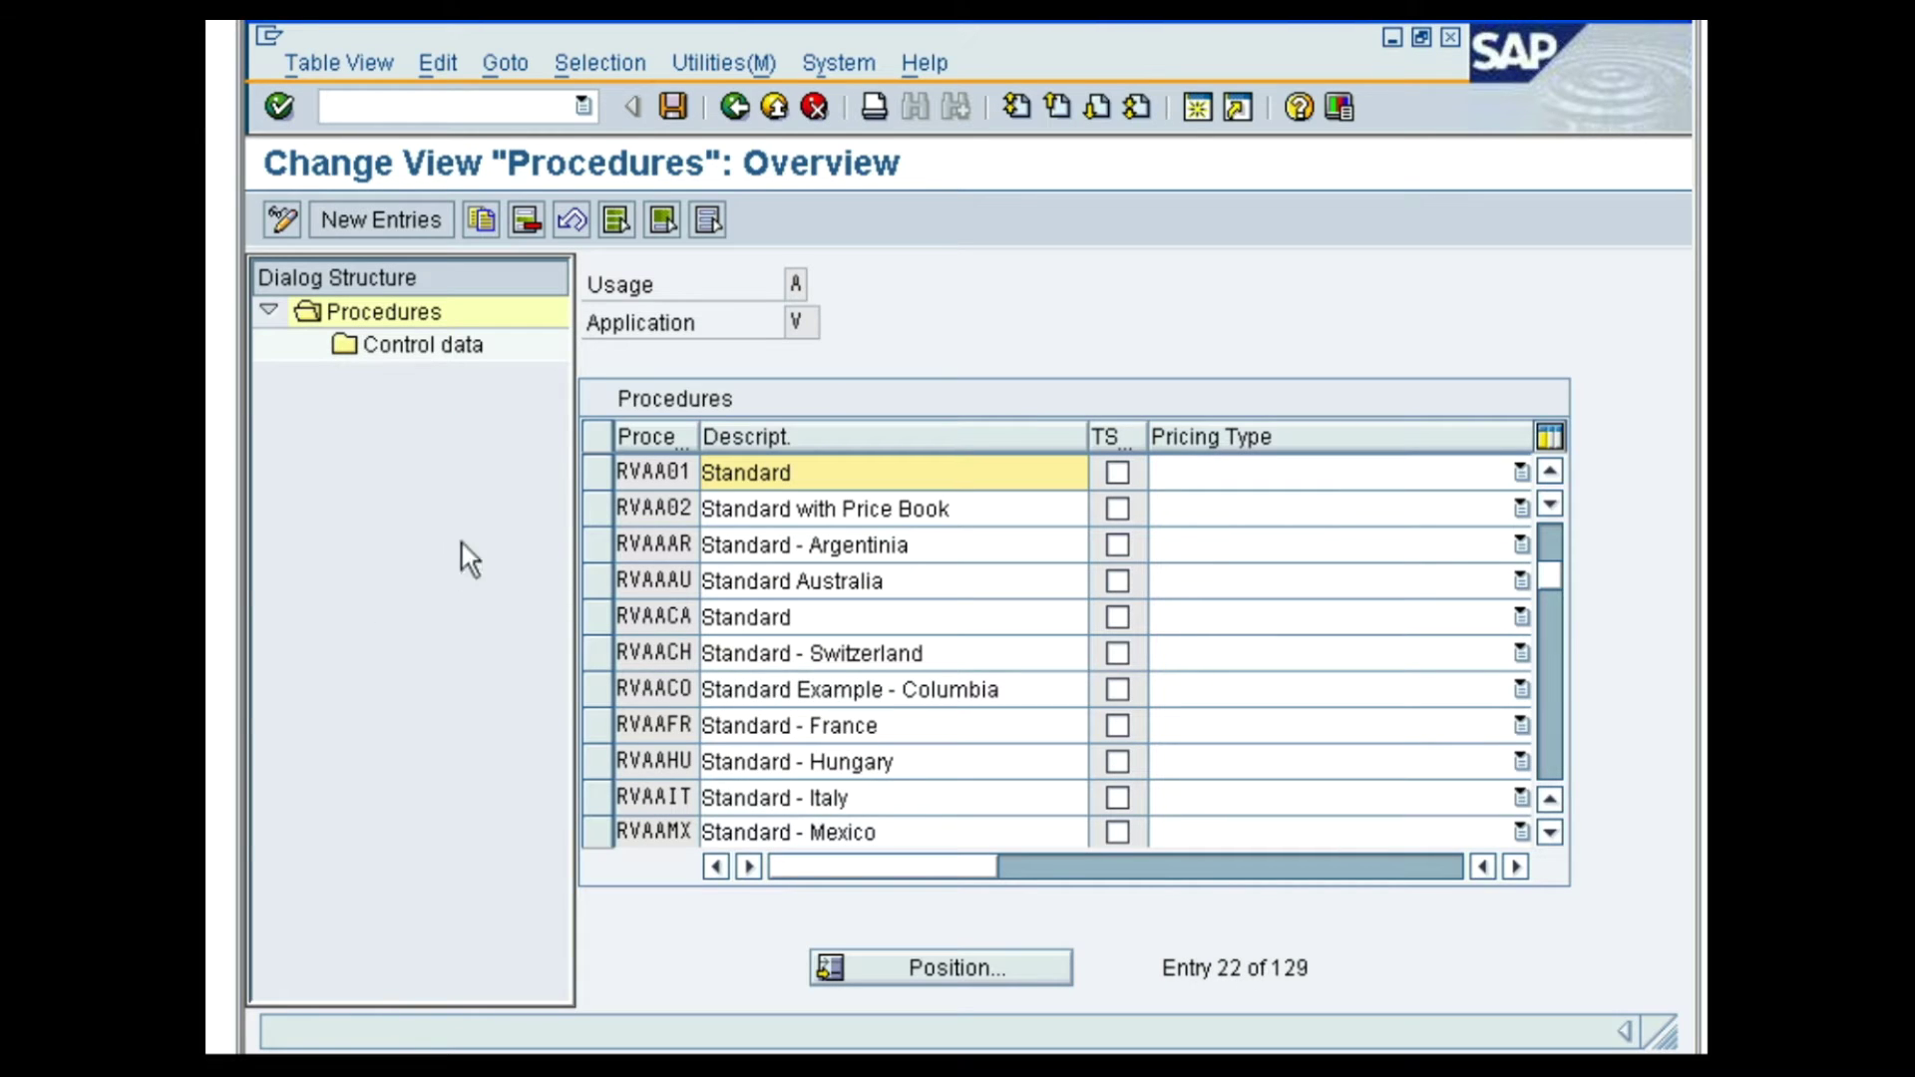
left_click(594, 473)
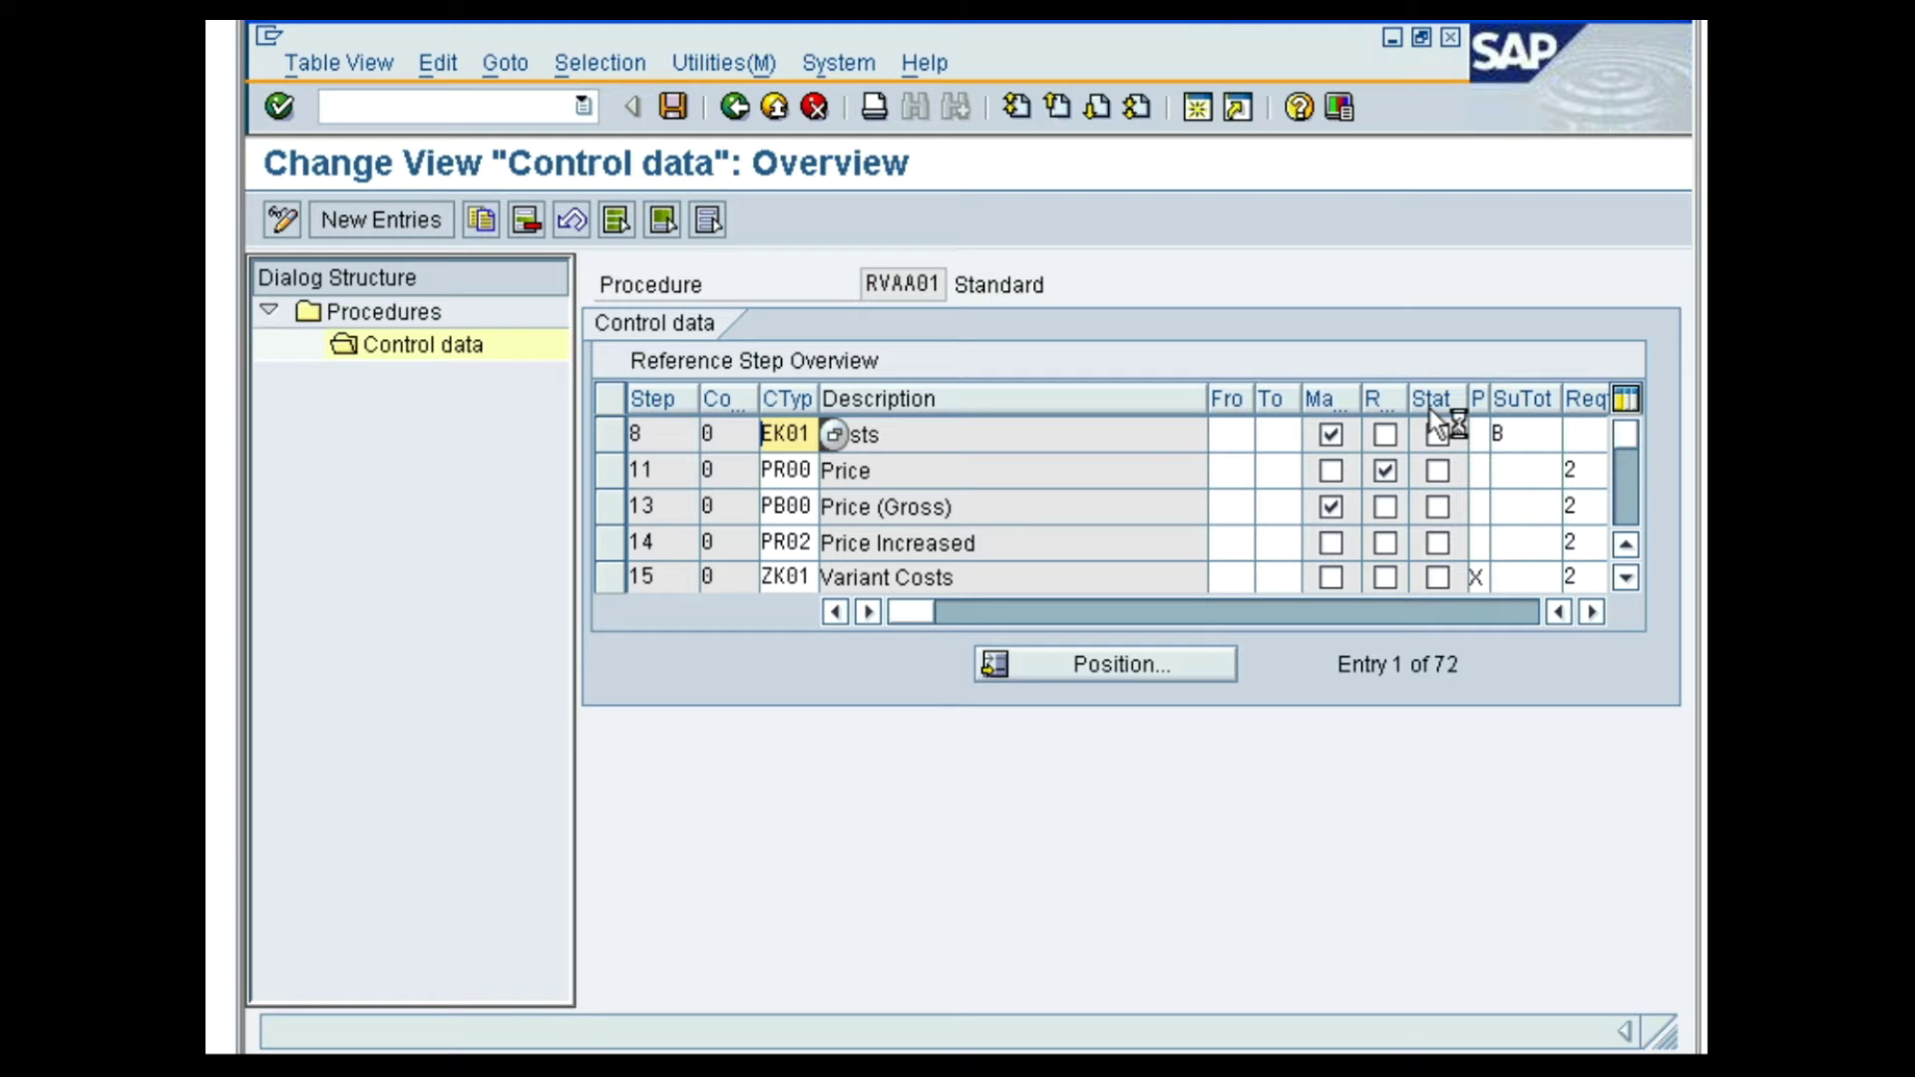
left_click(736, 106)
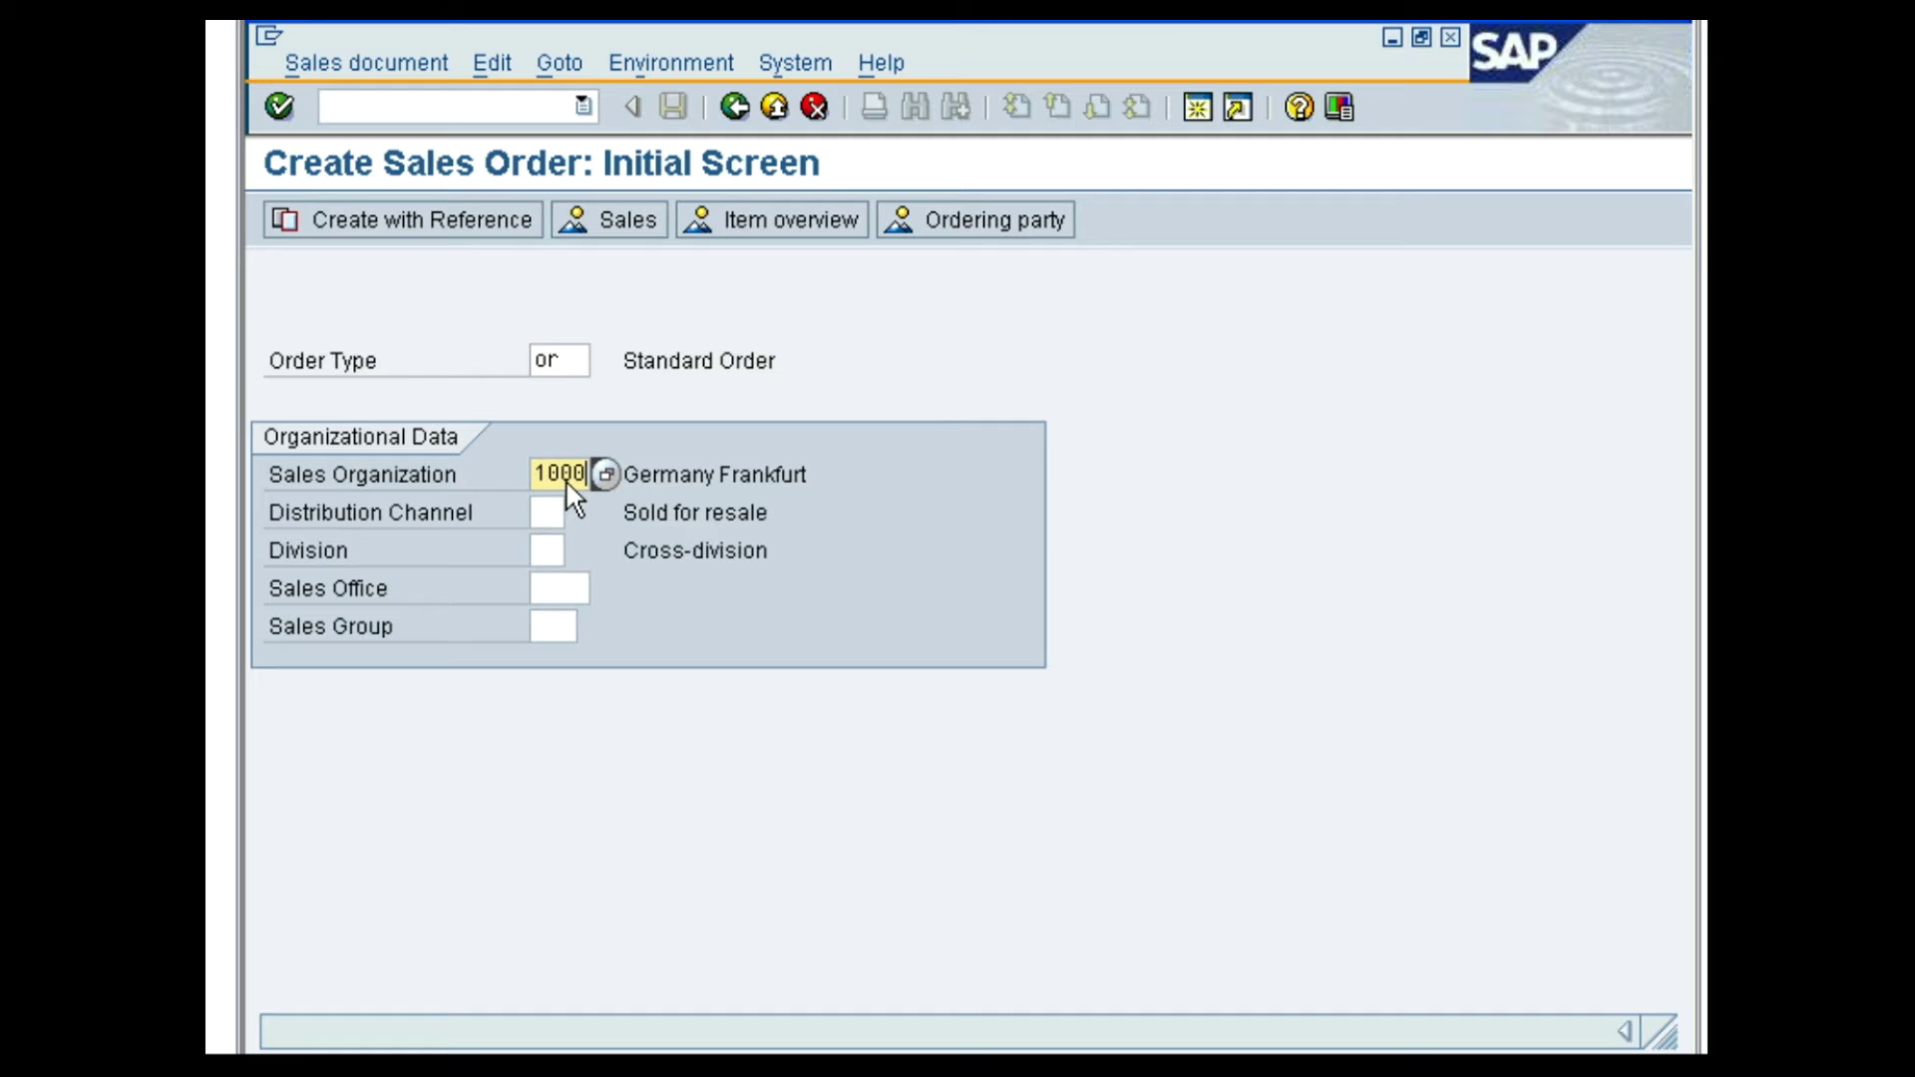
Start a standard order of type OR for sales organization 1000 and distribution channel 10
left_click(547, 512)
type("10")
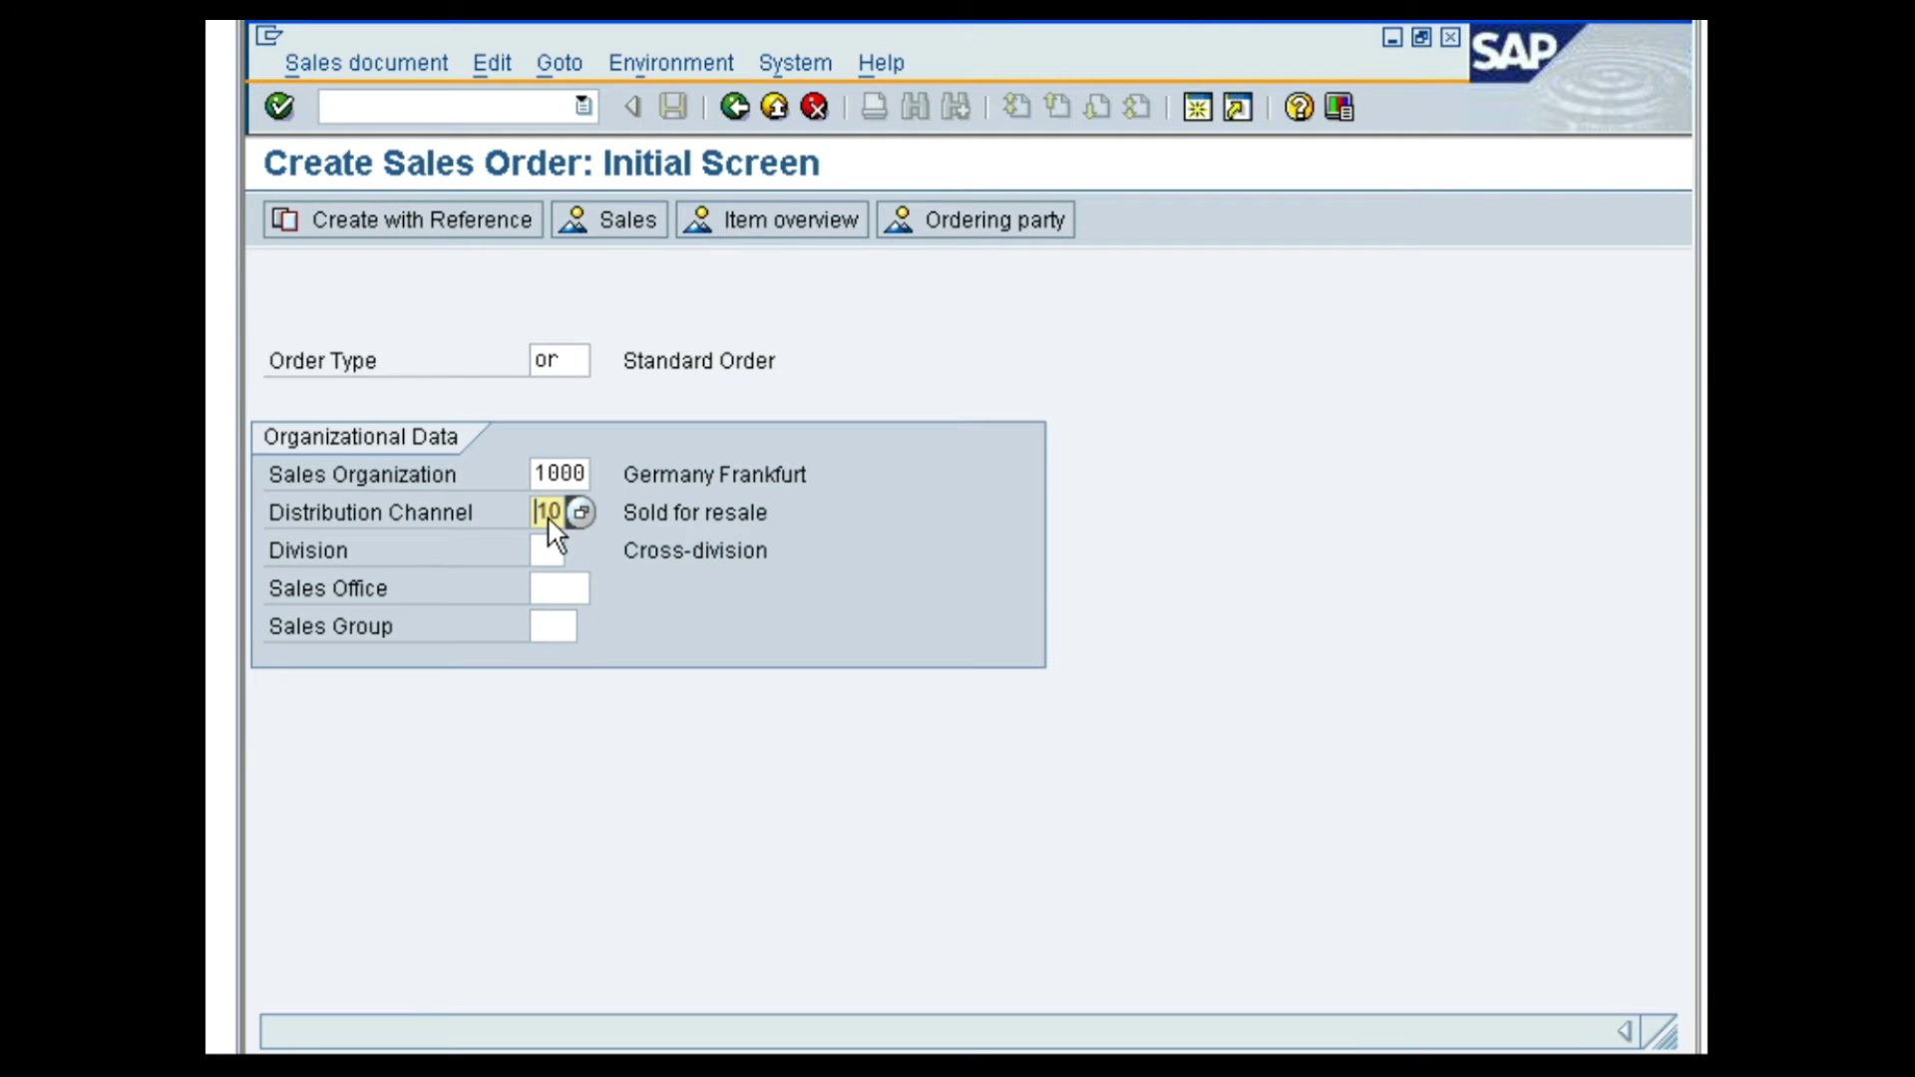
key("Return")
left_click(279, 106)
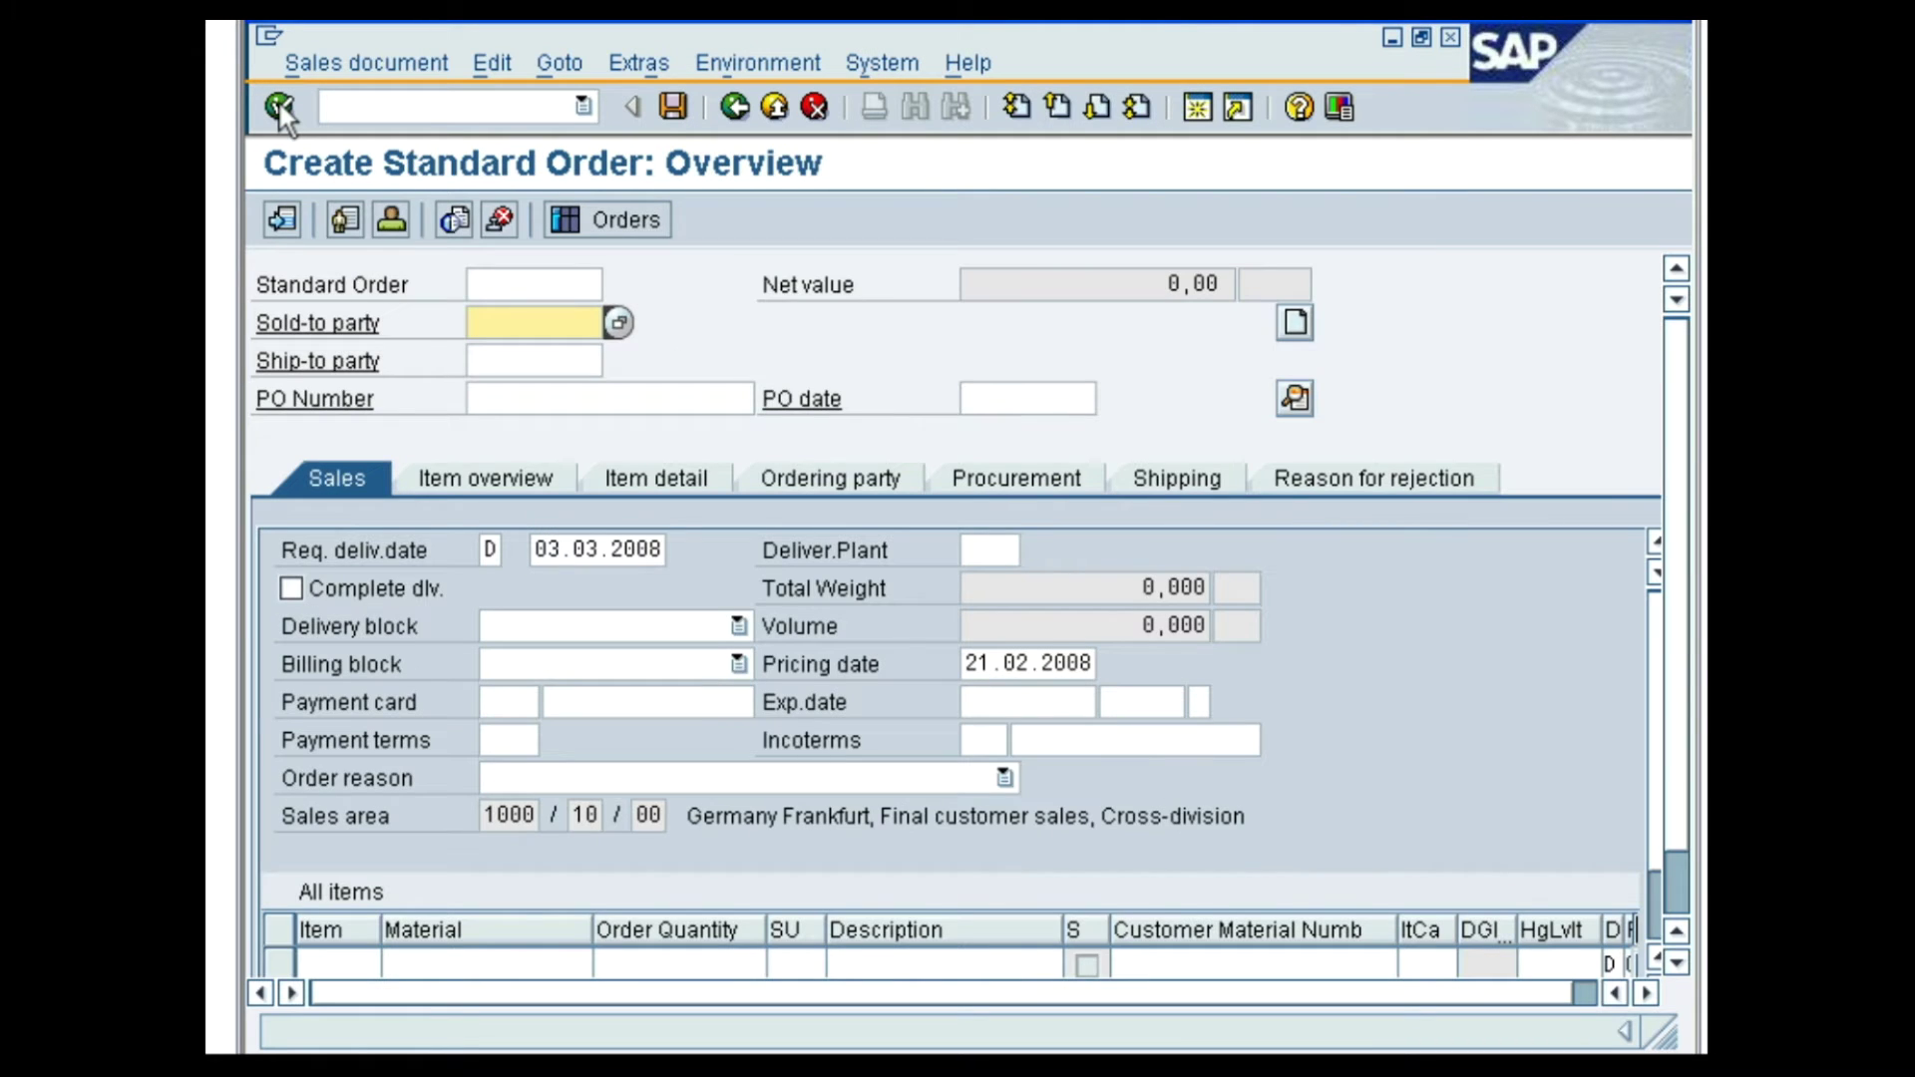
Enter the customer number as both sold-to and ship-to party and fill in the purchase order number
type("1360")
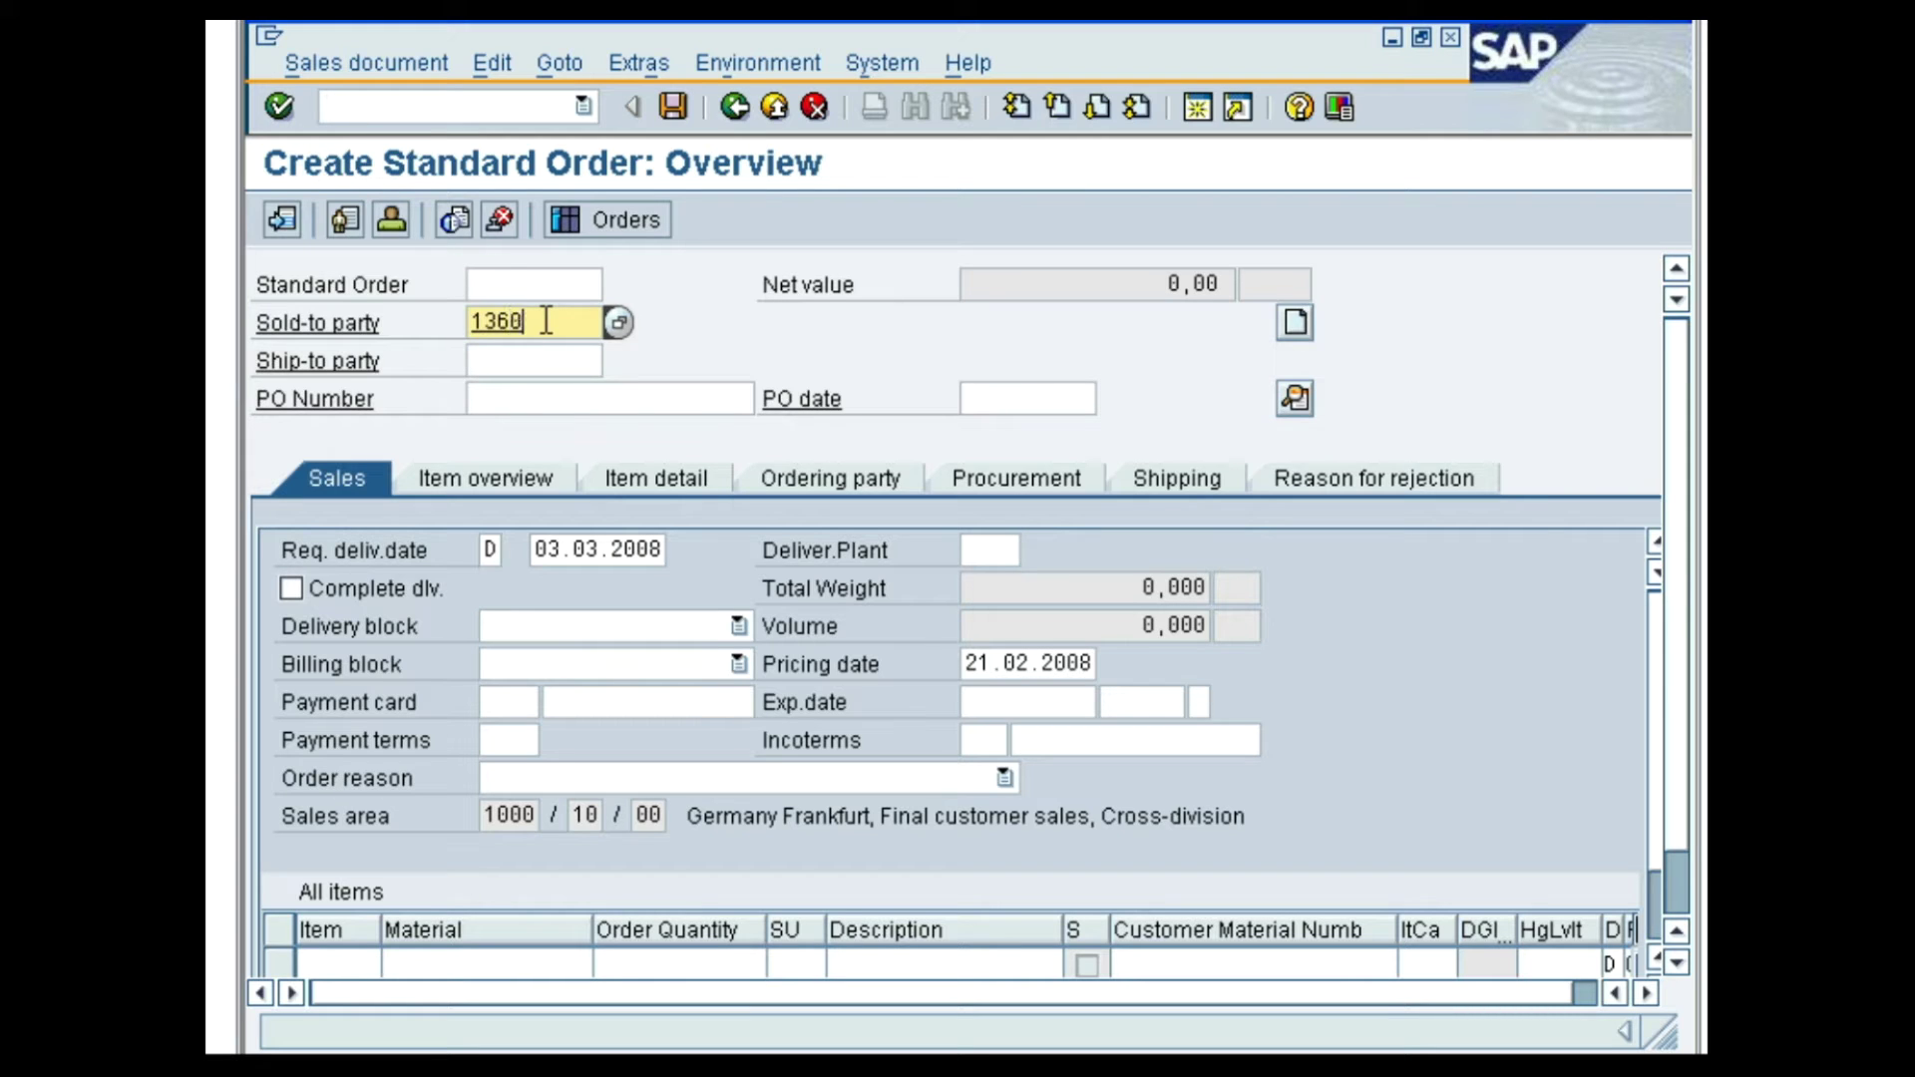
left_click(548, 361)
type("1360")
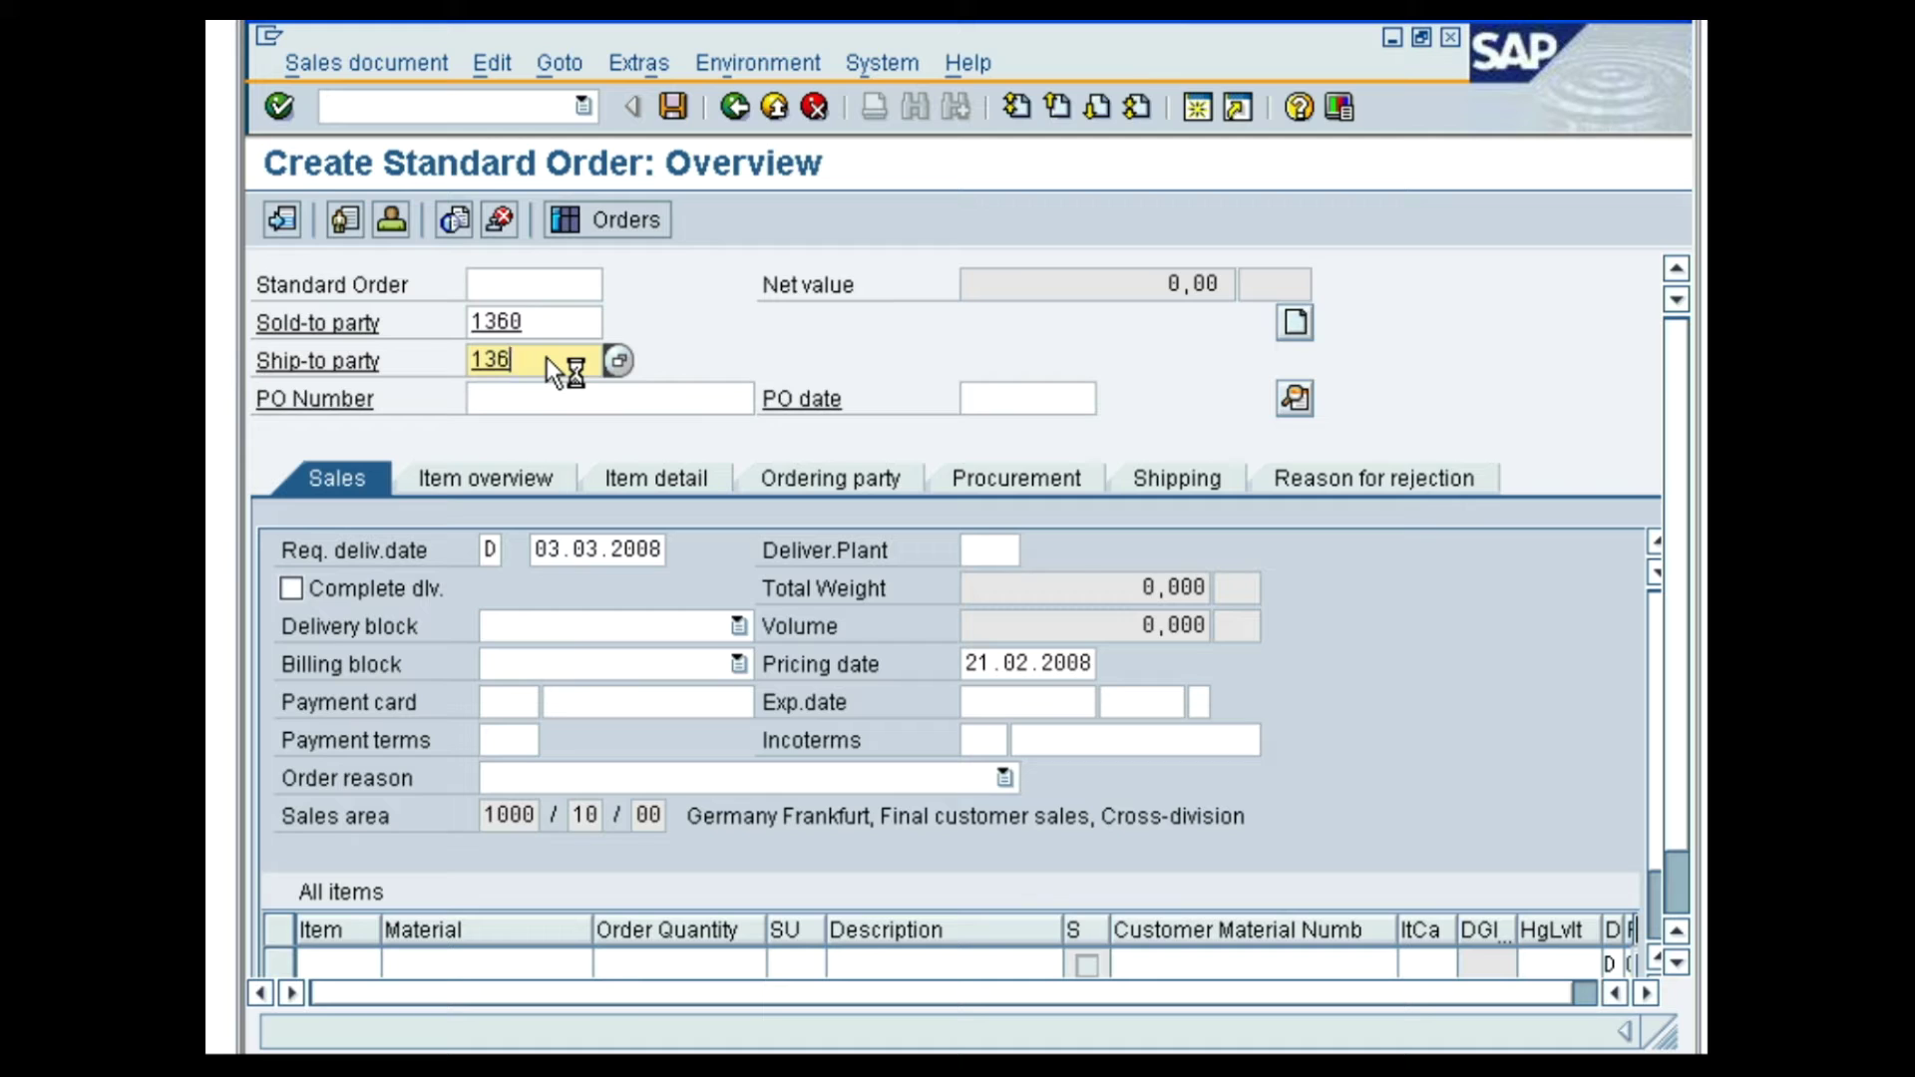
left_click(528, 399)
type("CHOKER")
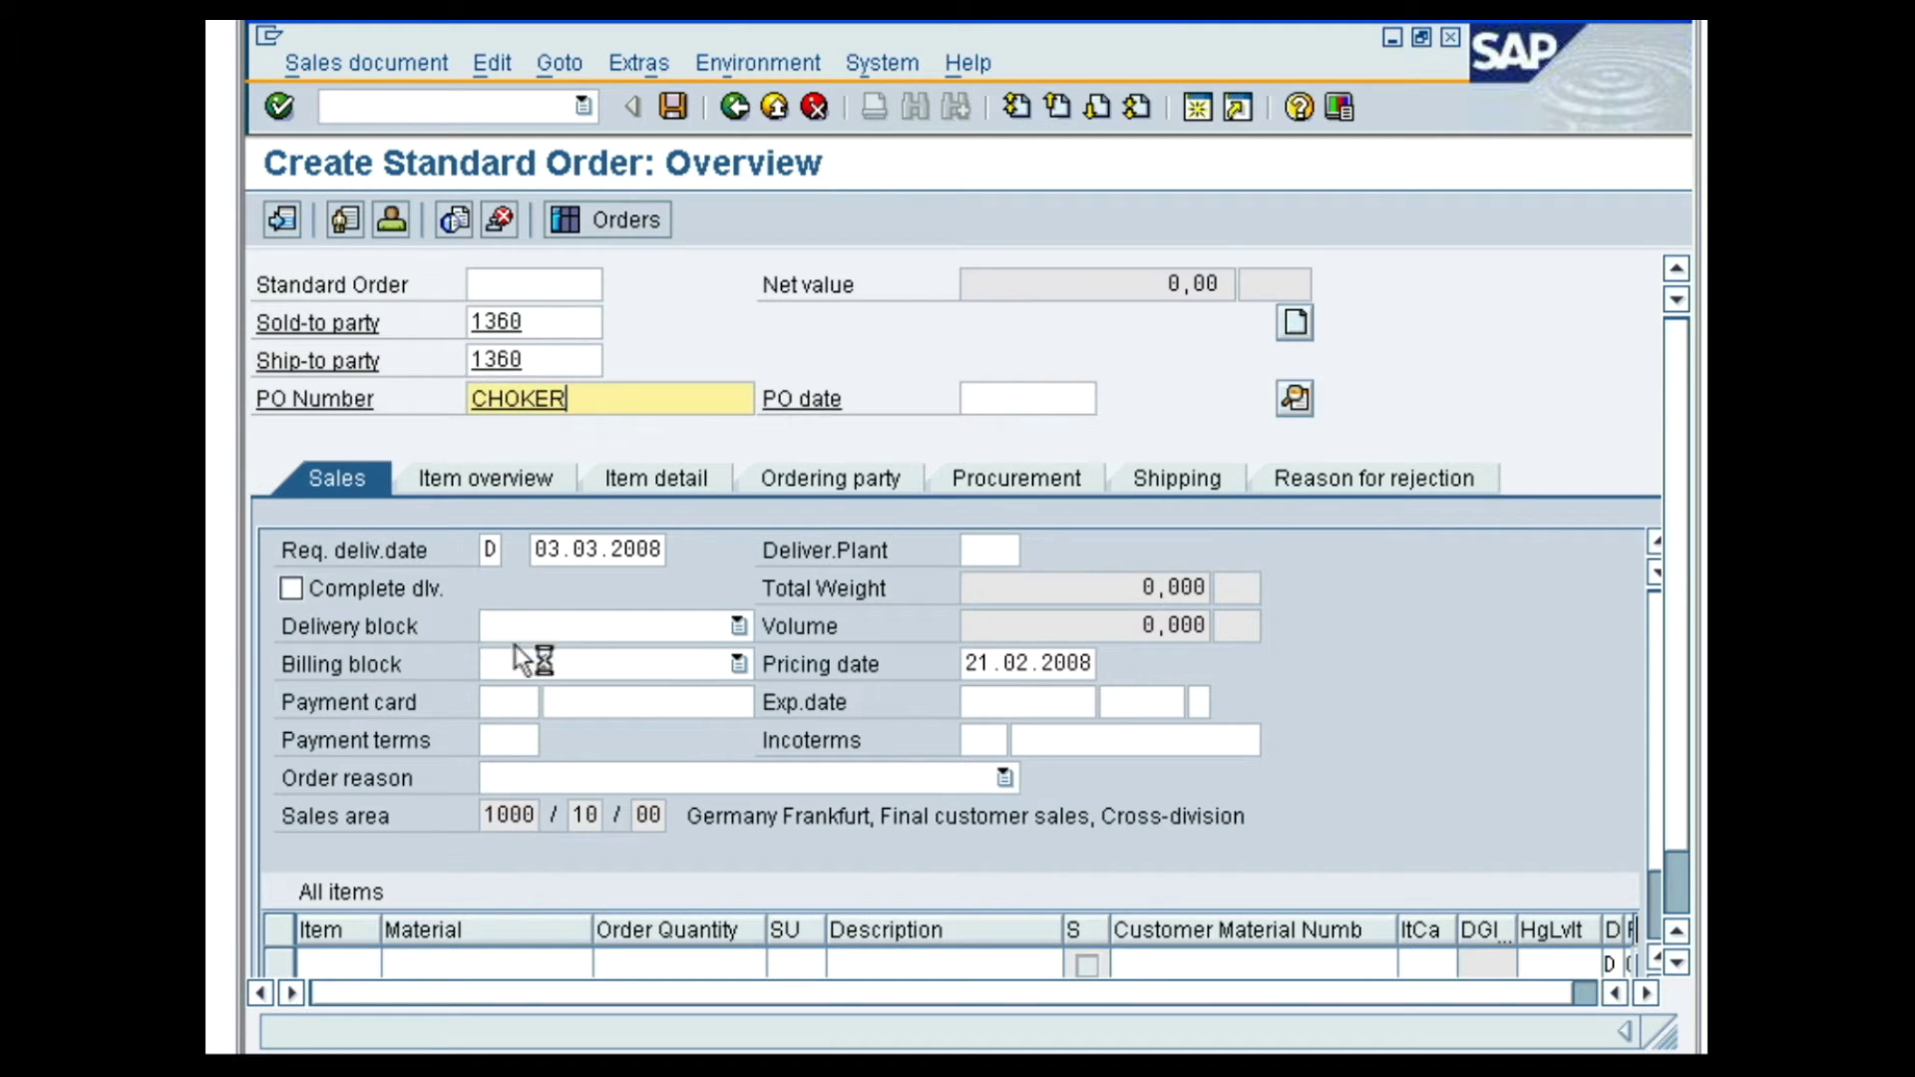
Add an order item for material M-10 with an order quantity of 10 and confirm the entries
left_click(499, 966)
type("M-10")
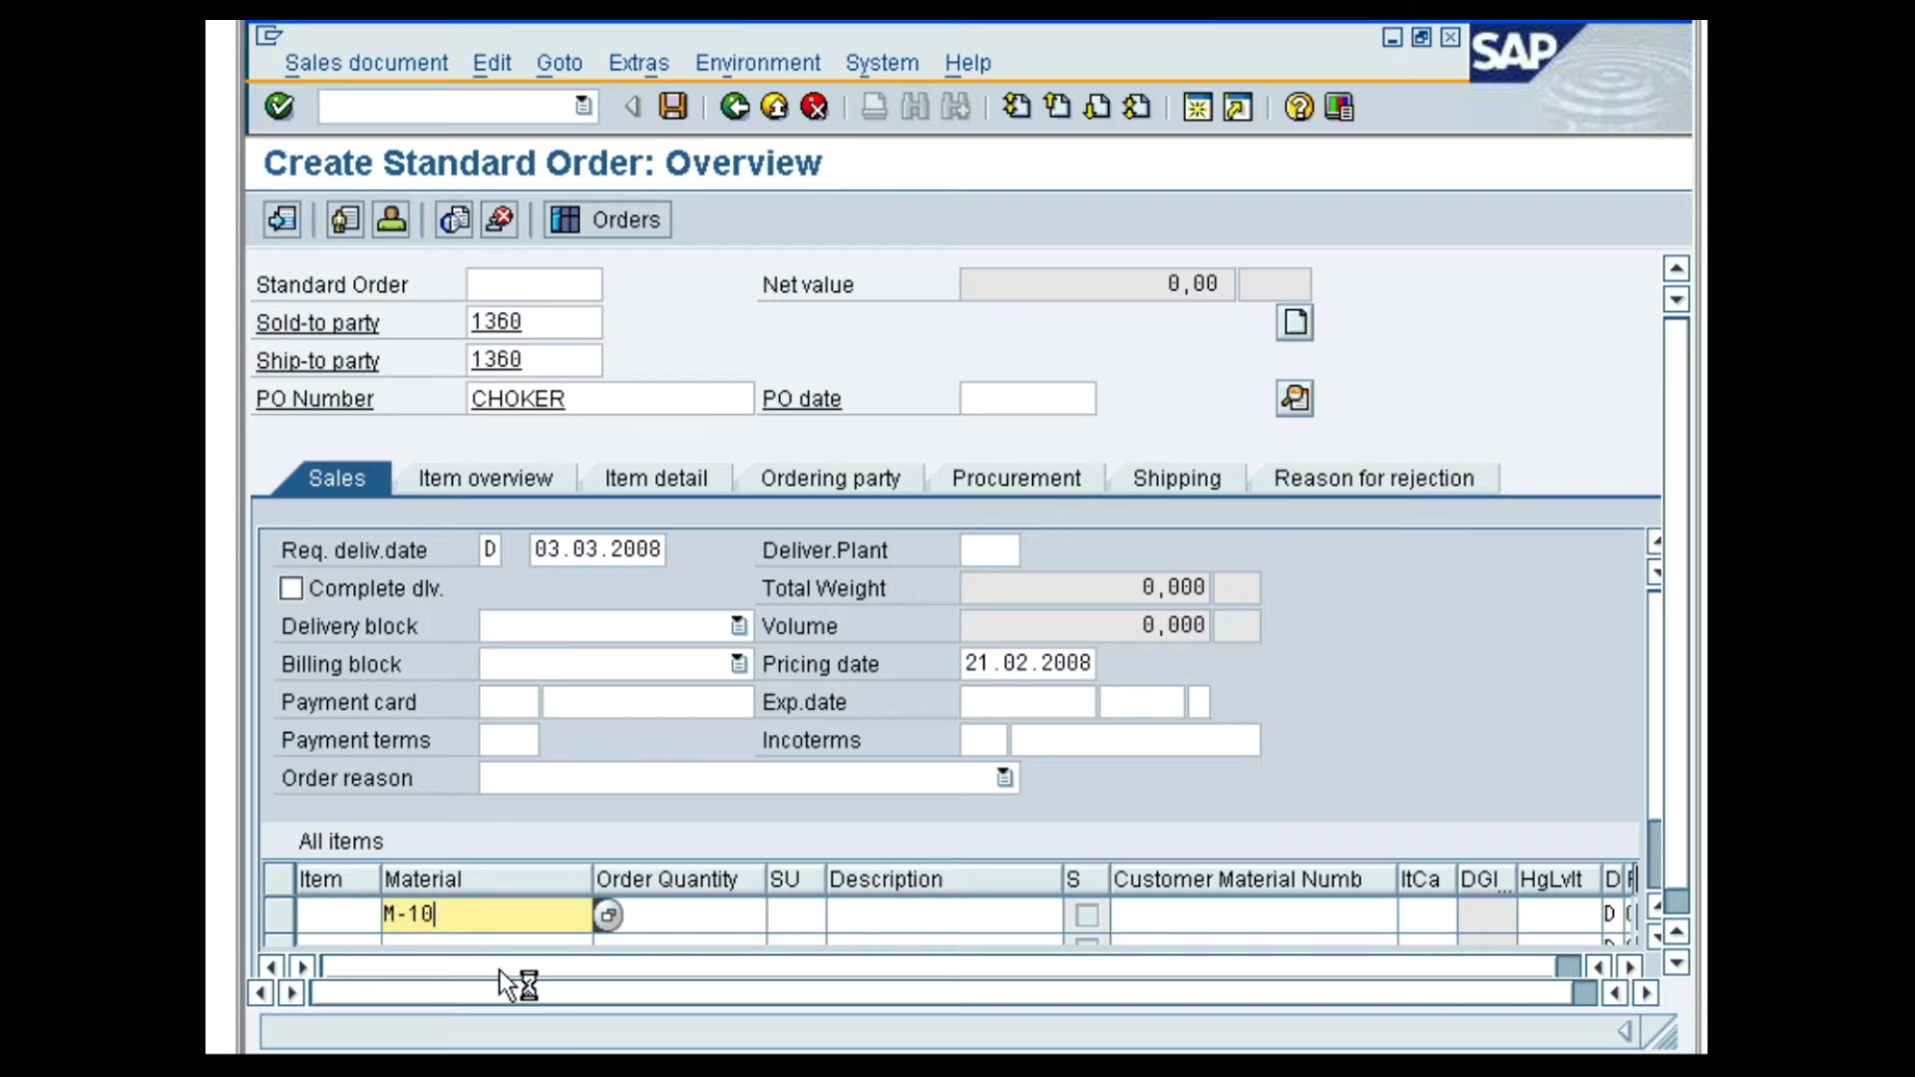
left_click(666, 928)
type("10")
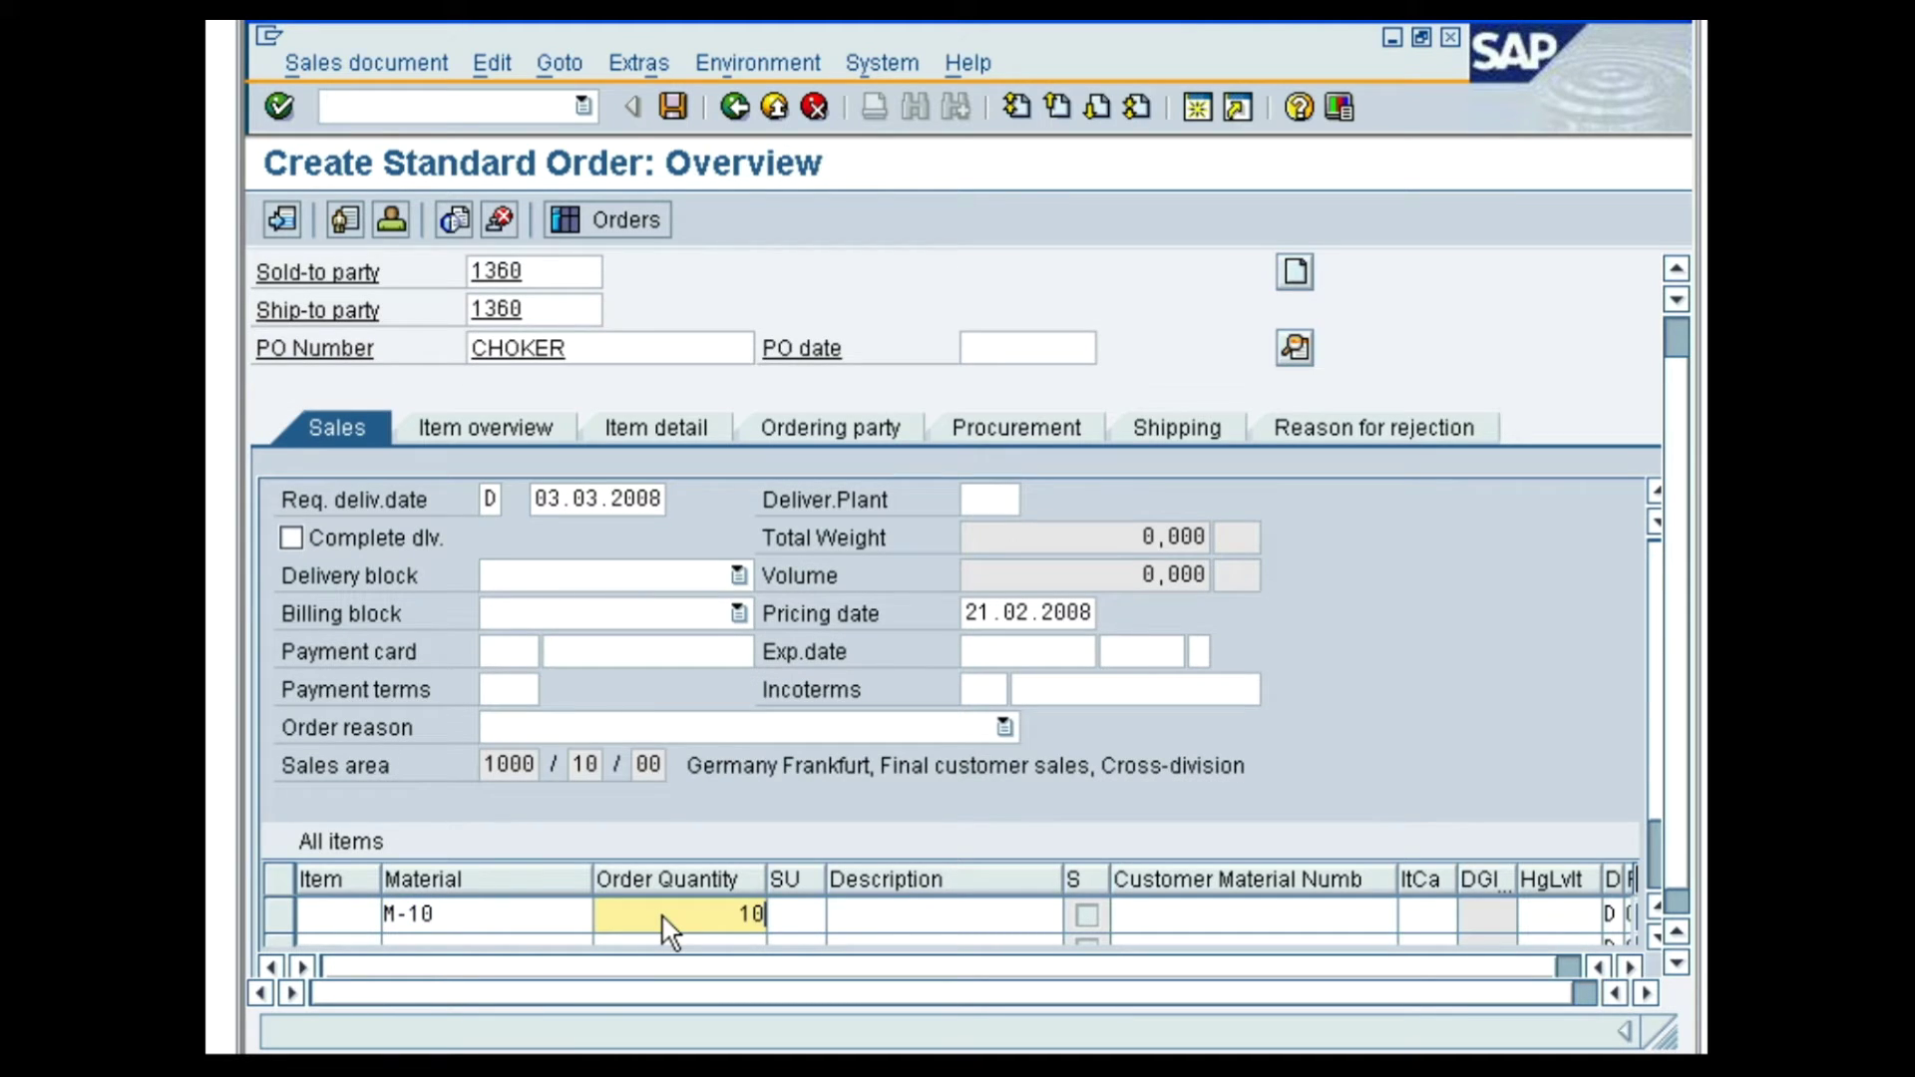
left_click(278, 106)
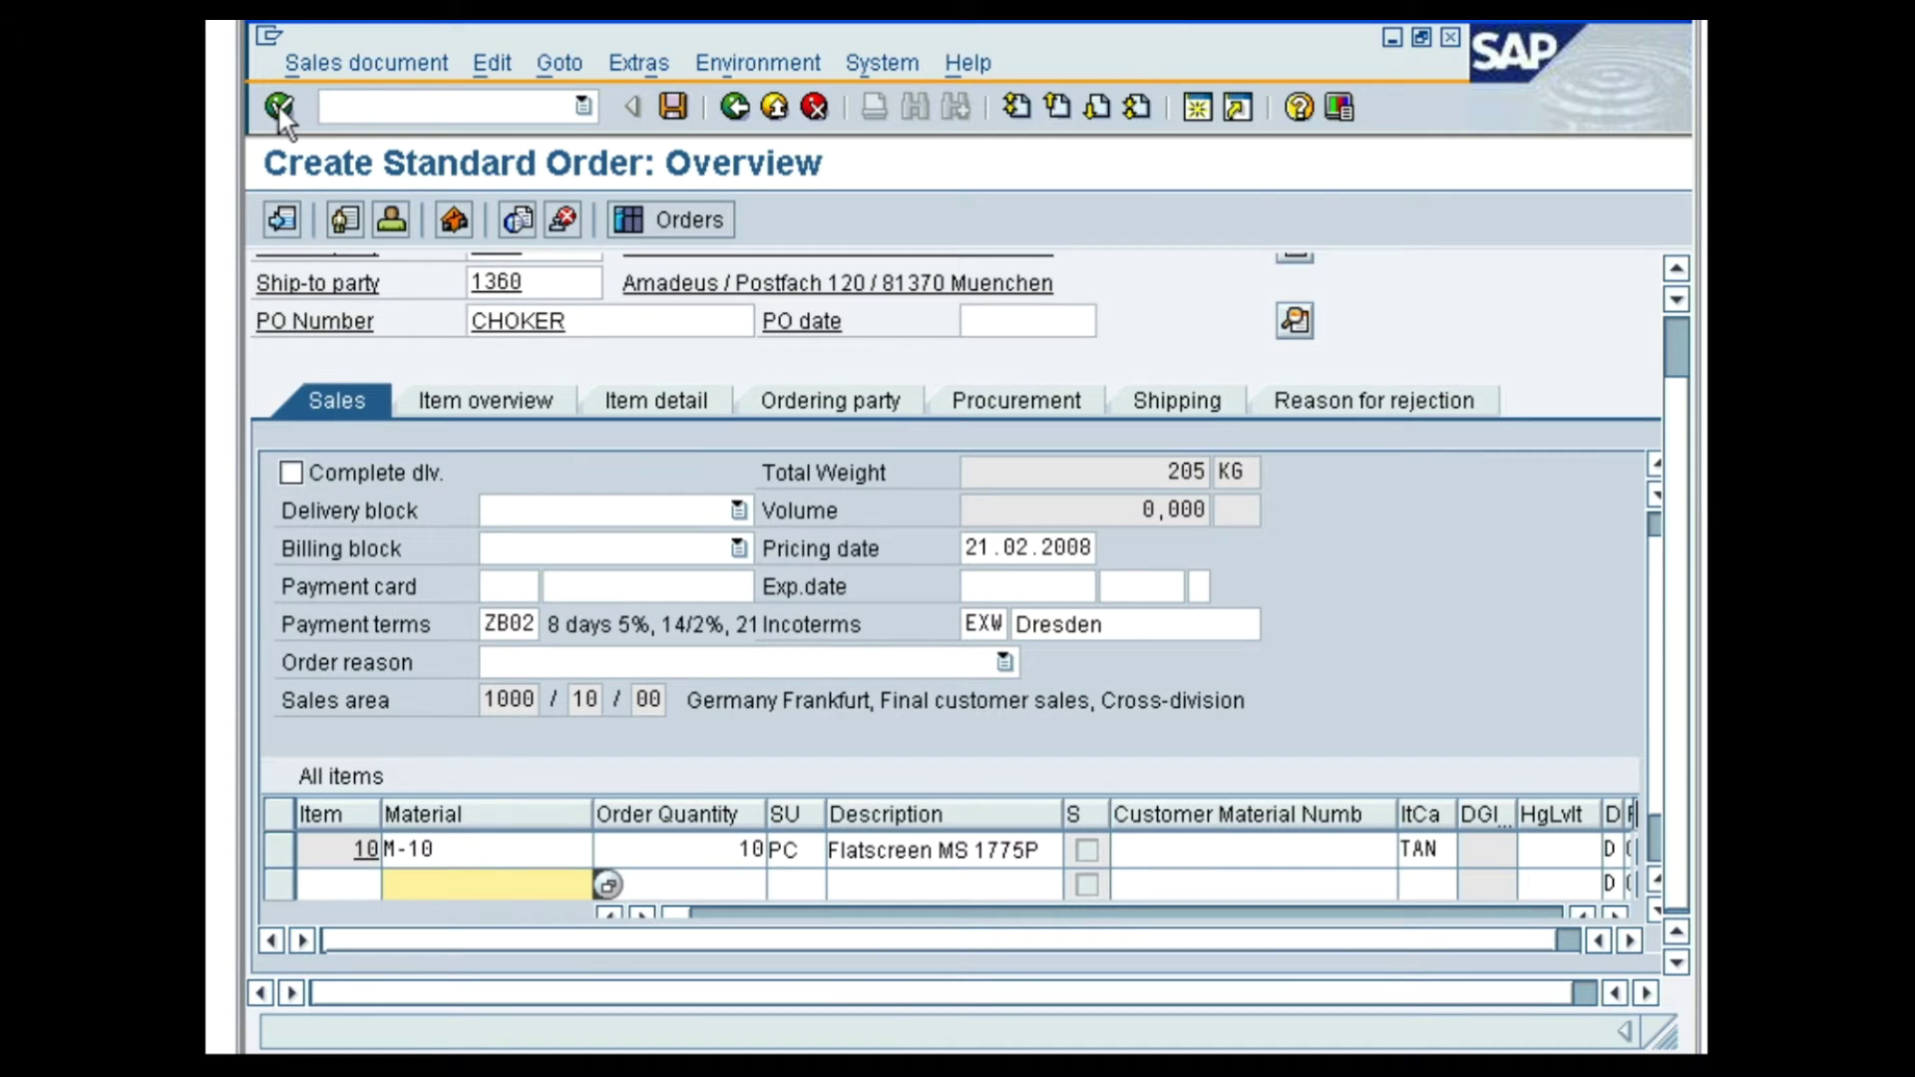
Open the sales order's header sales data and check the pricing procedure assigned to it
left_click(280, 850)
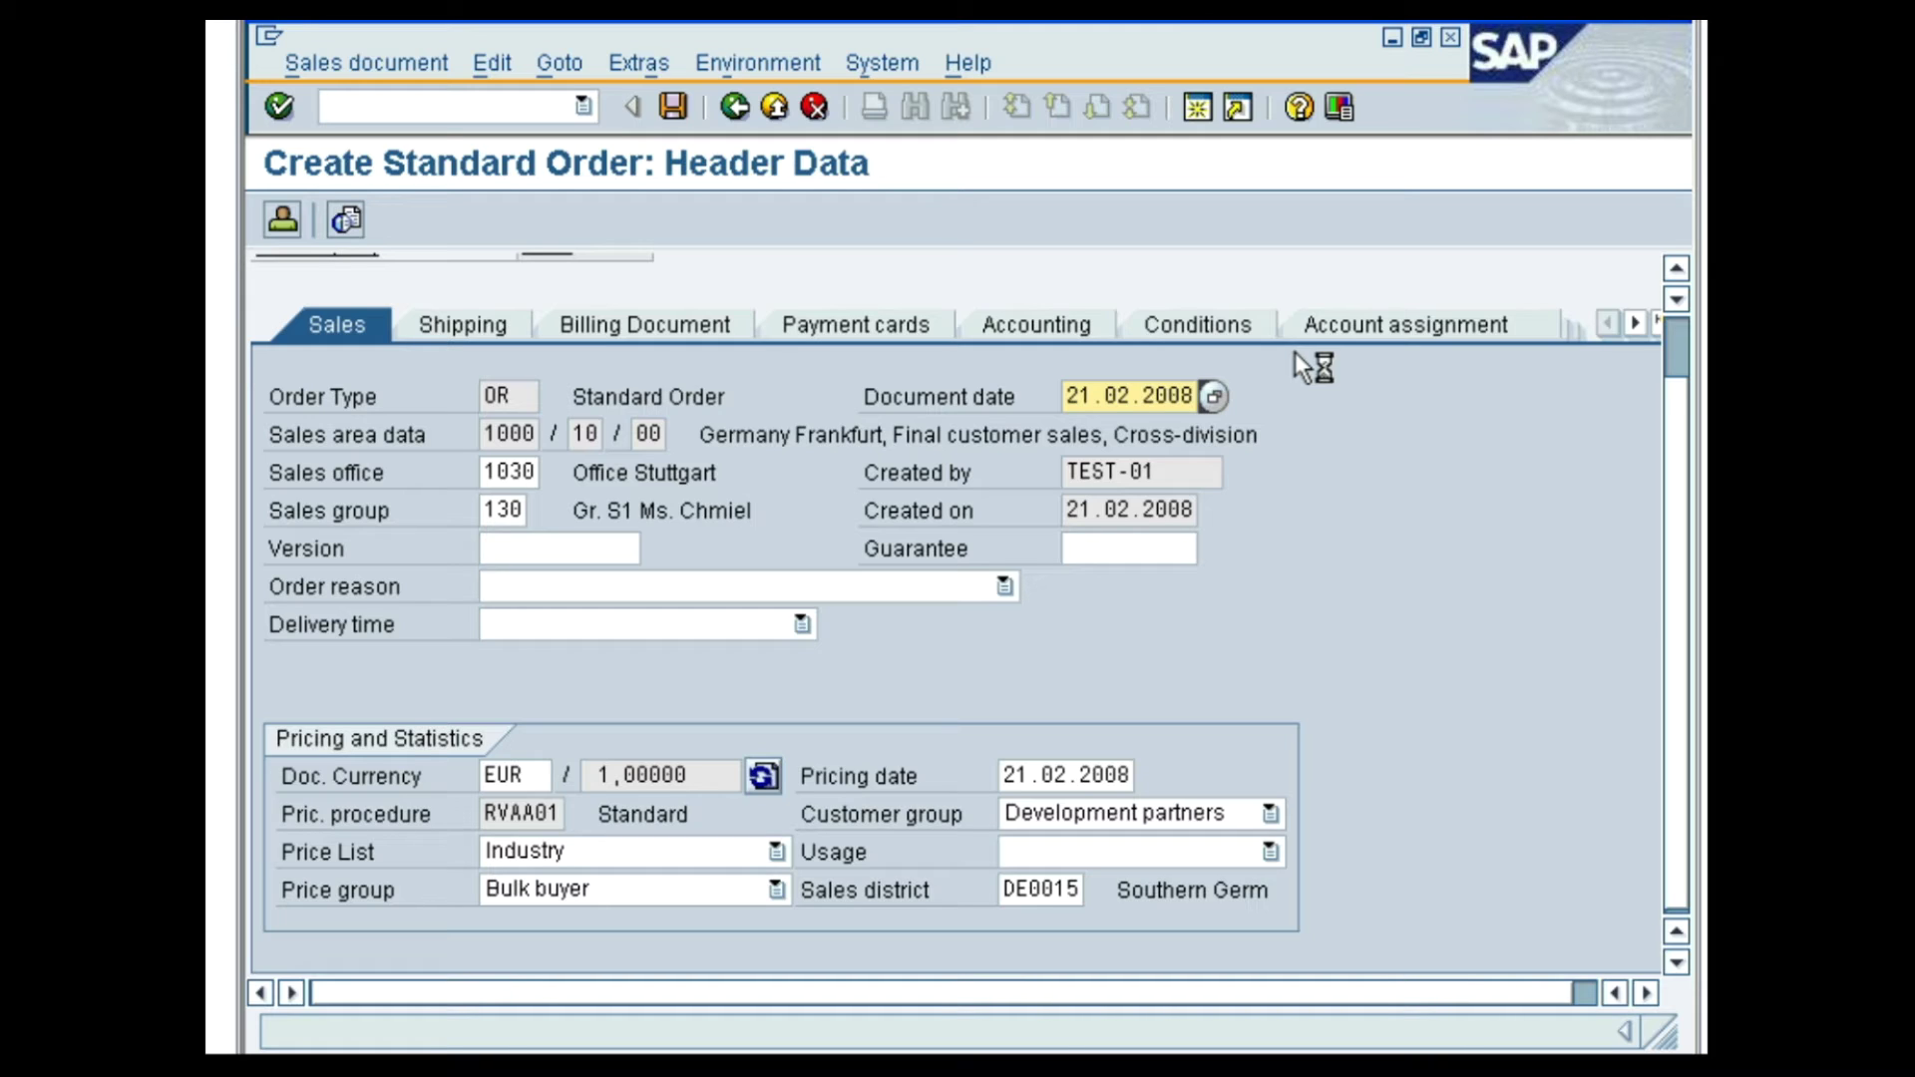
double_click(522, 816)
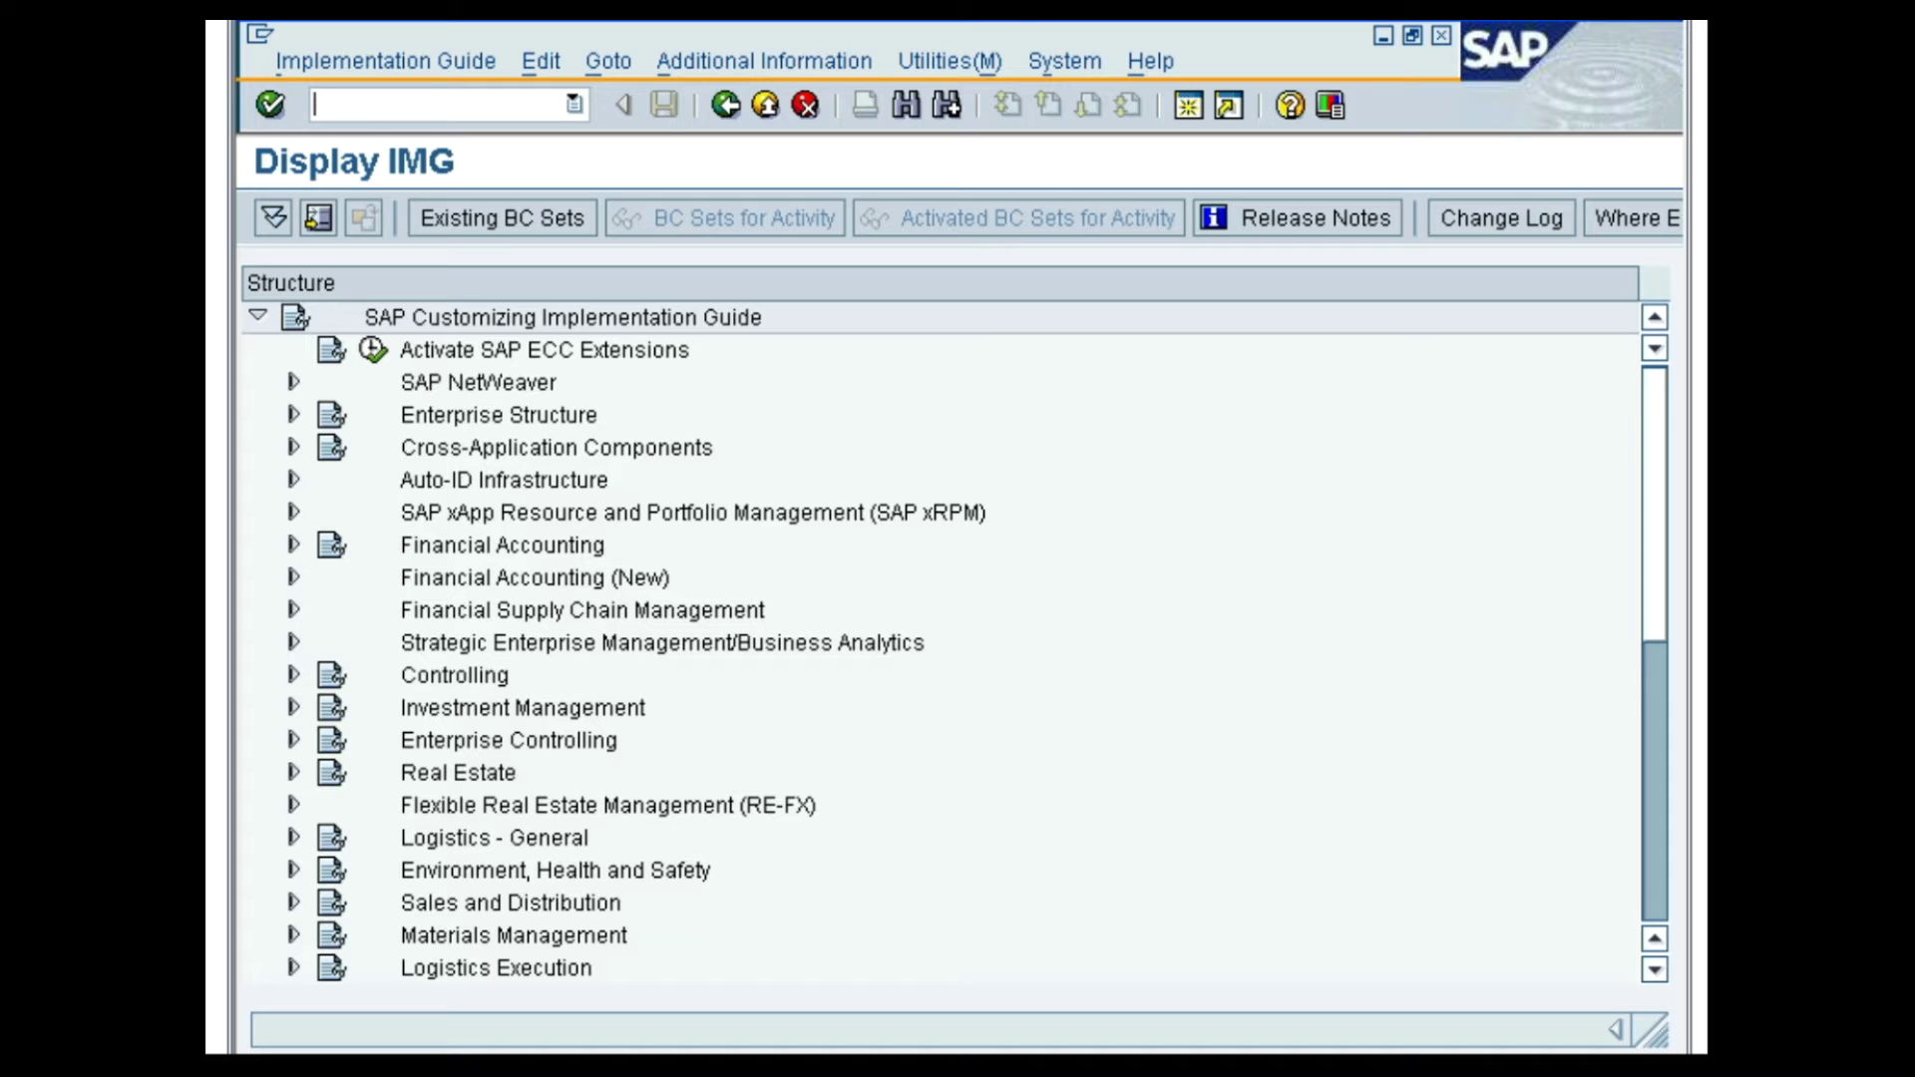
Open the Define Condition Types activity under Sales and Distribution pricing control in the implementation guide
left_click(292, 904)
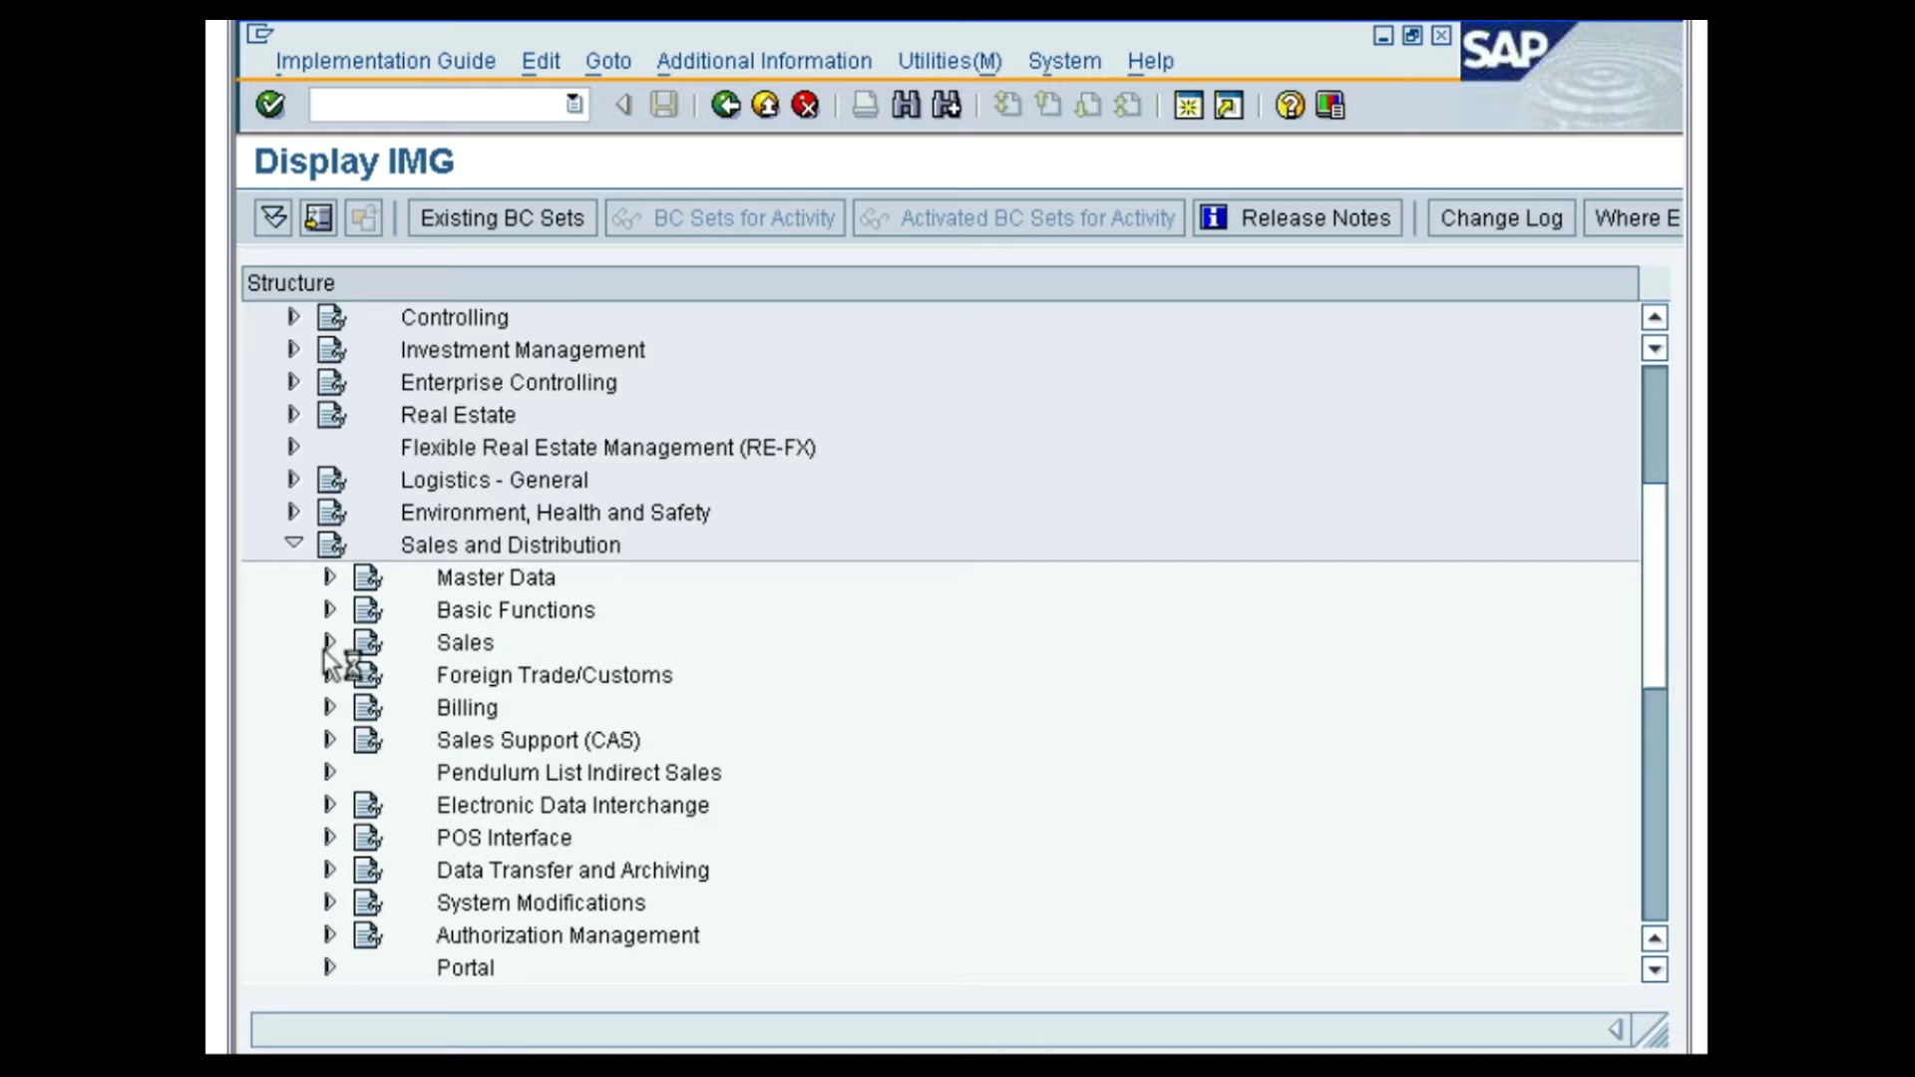
left_click(329, 609)
left_click(359, 384)
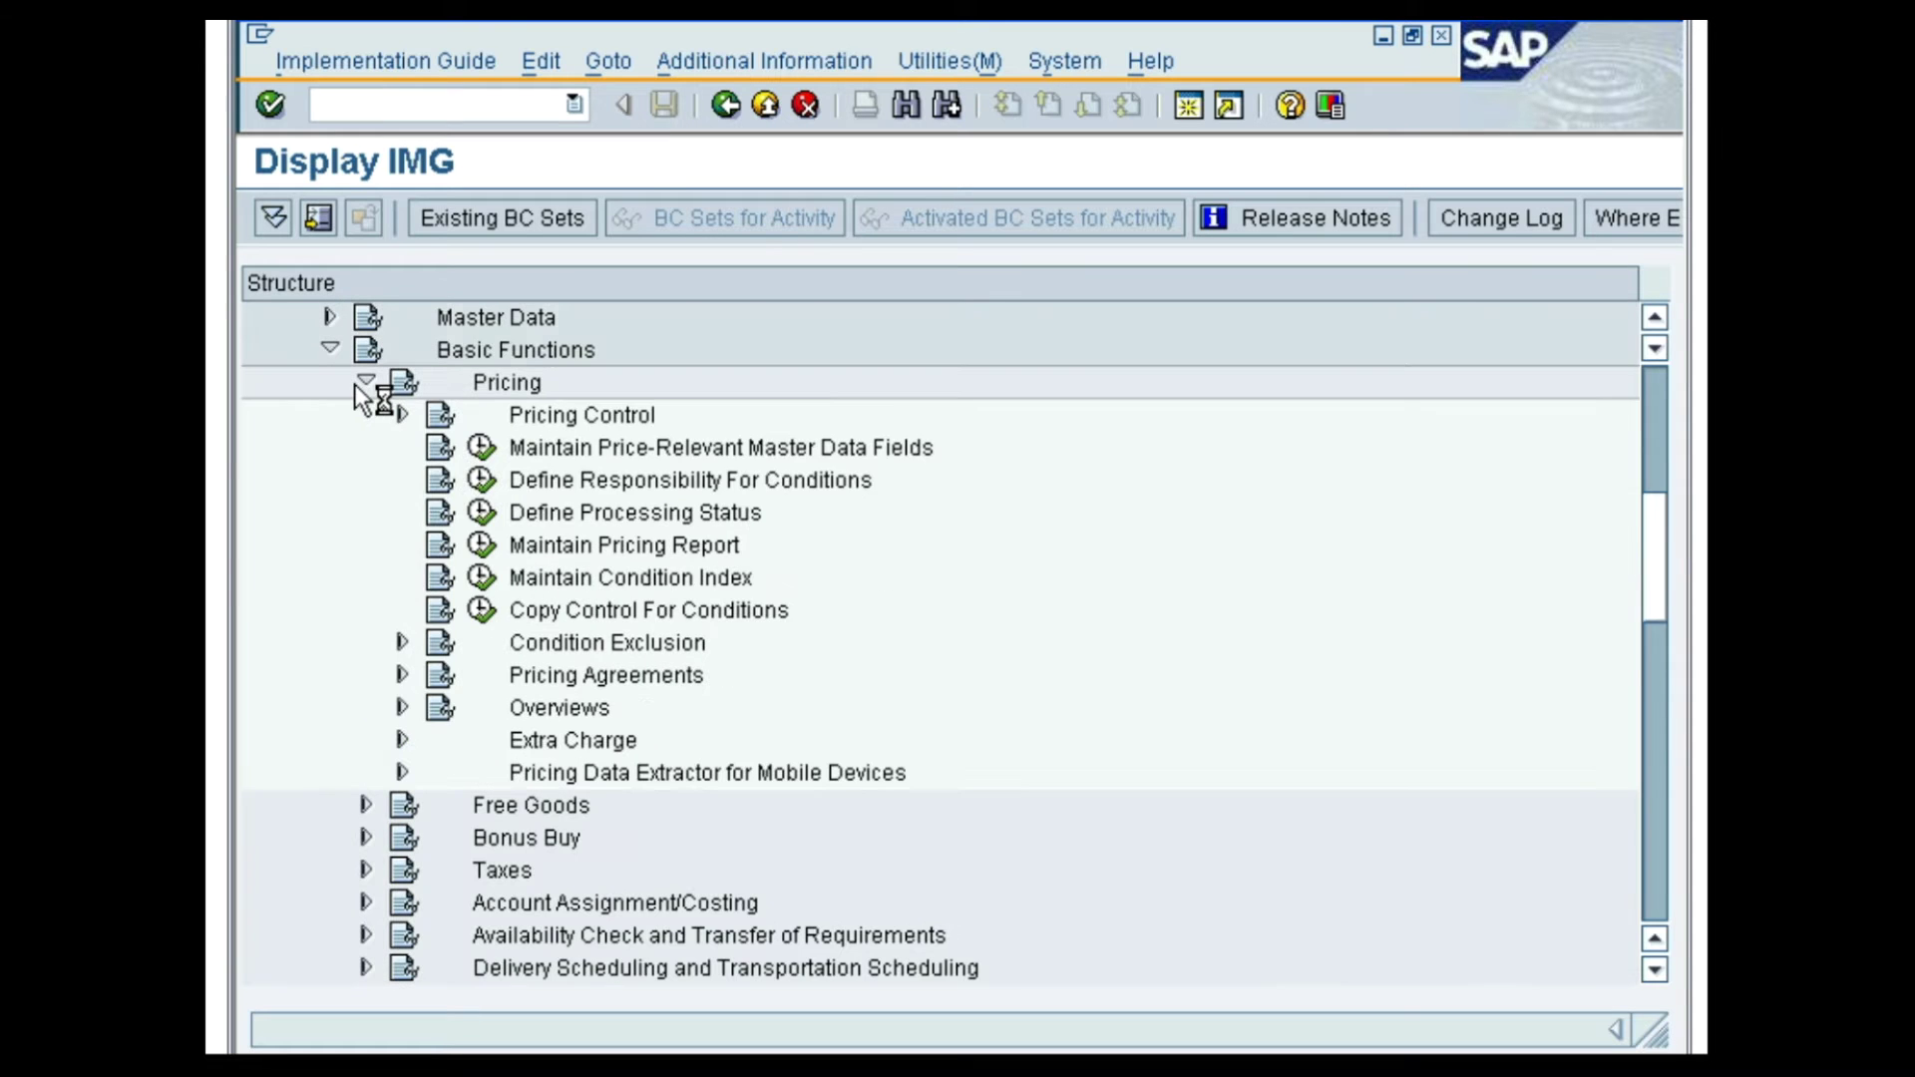
left_click(402, 414)
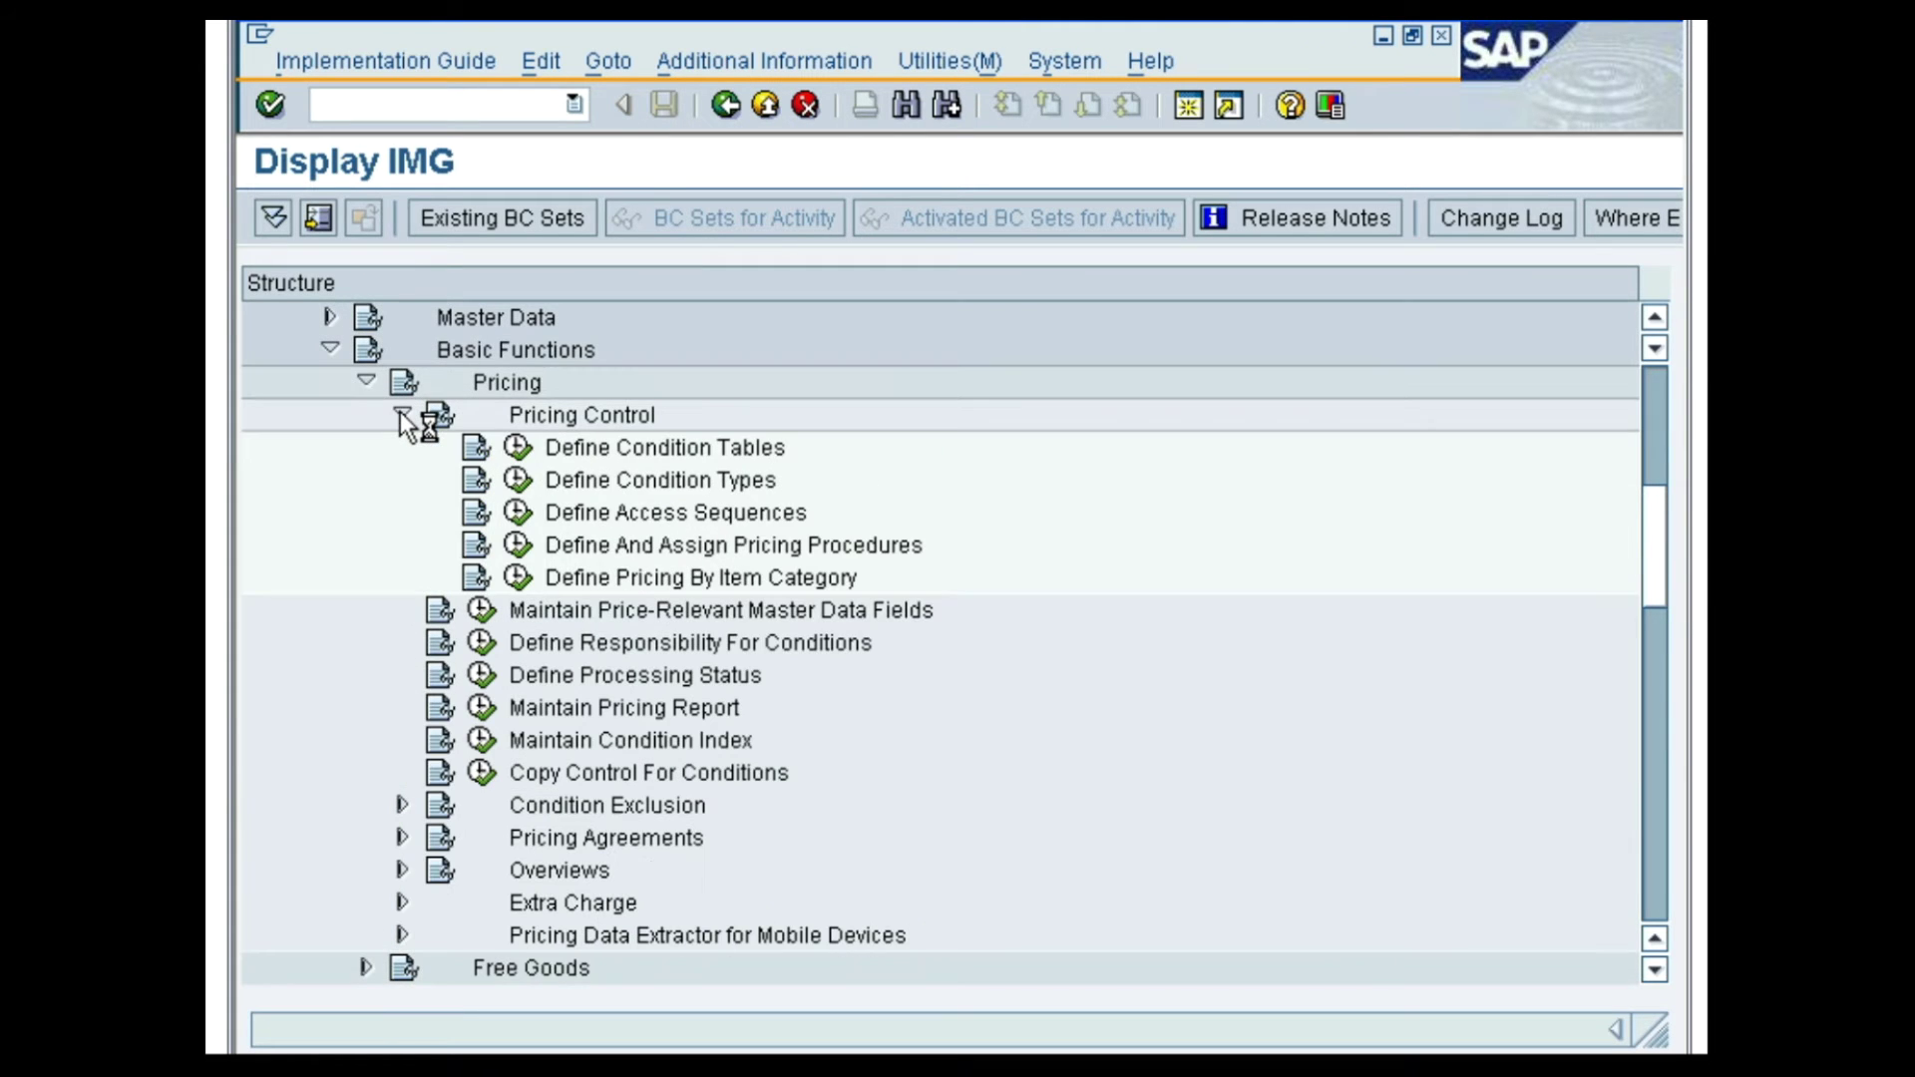
left_click(518, 482)
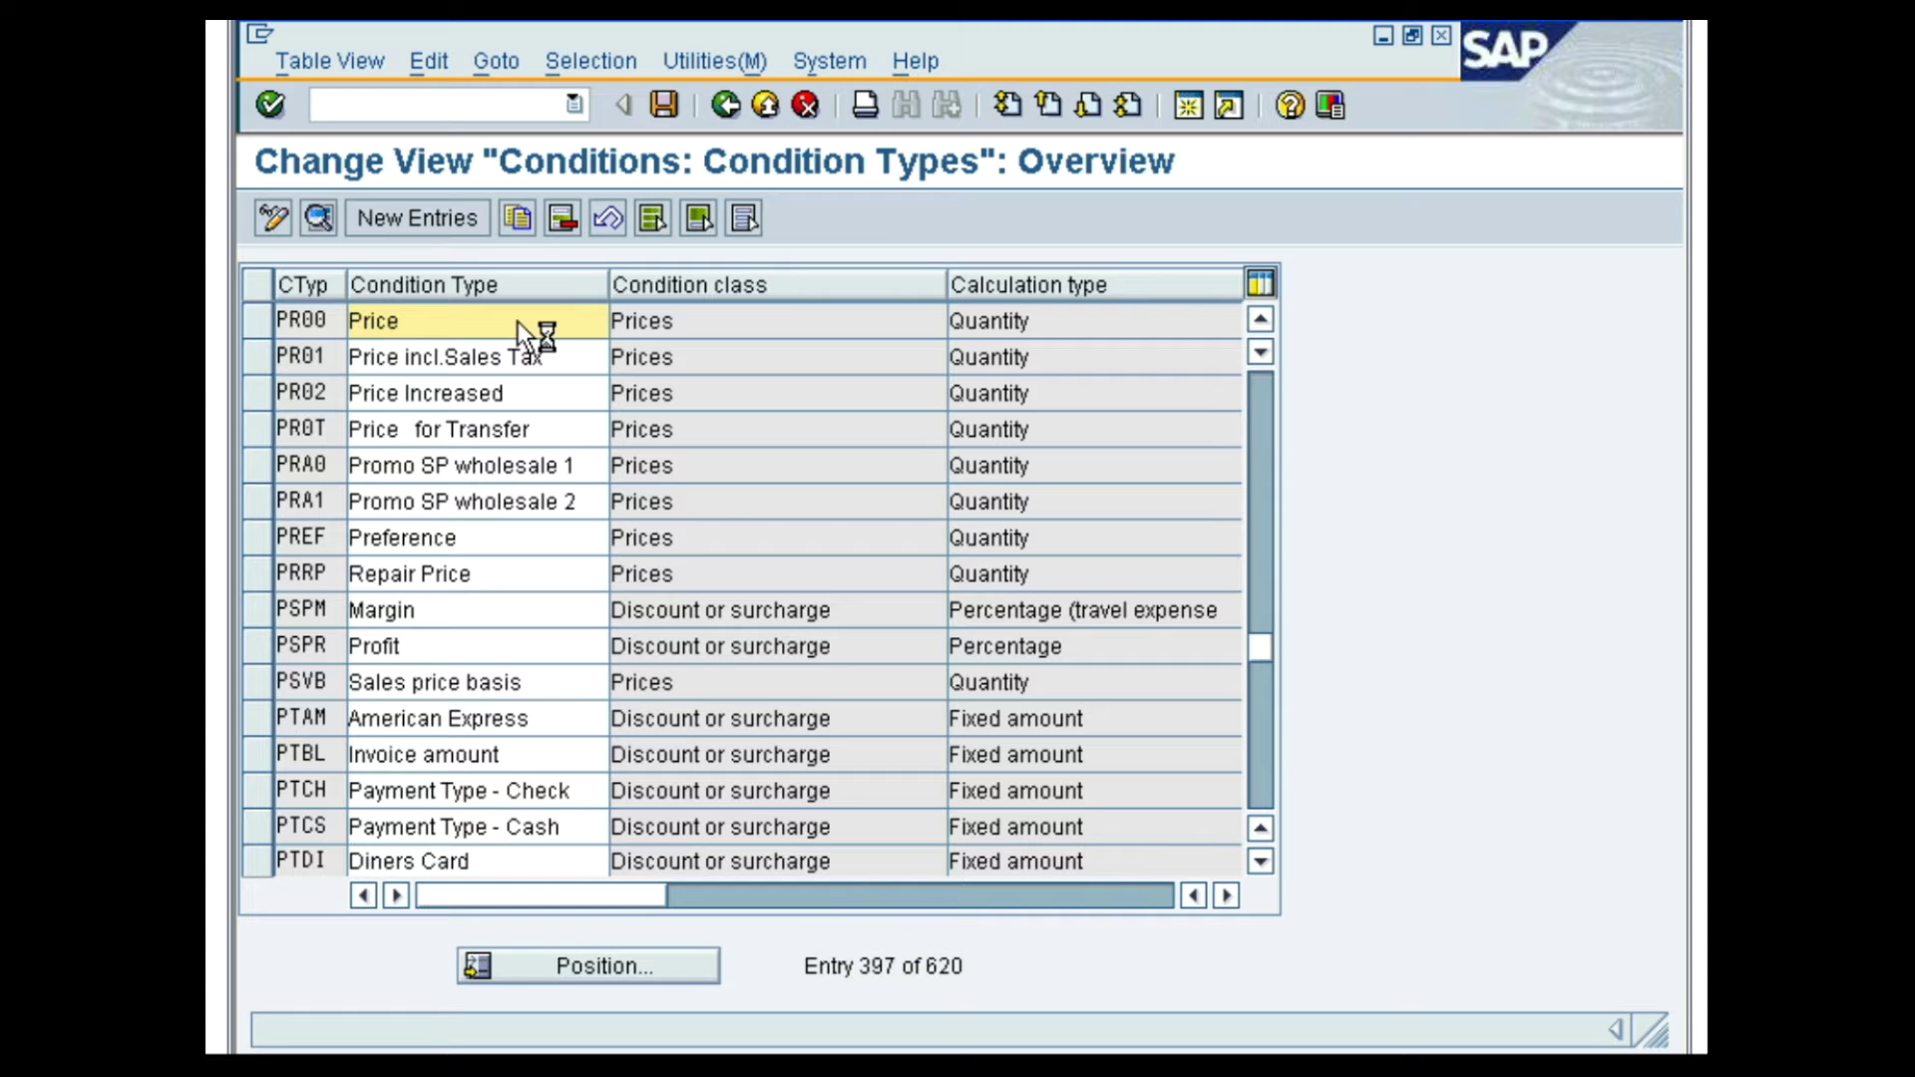
Display the details of condition type PR00 to check its assigned access sequence, then leave the view
left_click(258, 321)
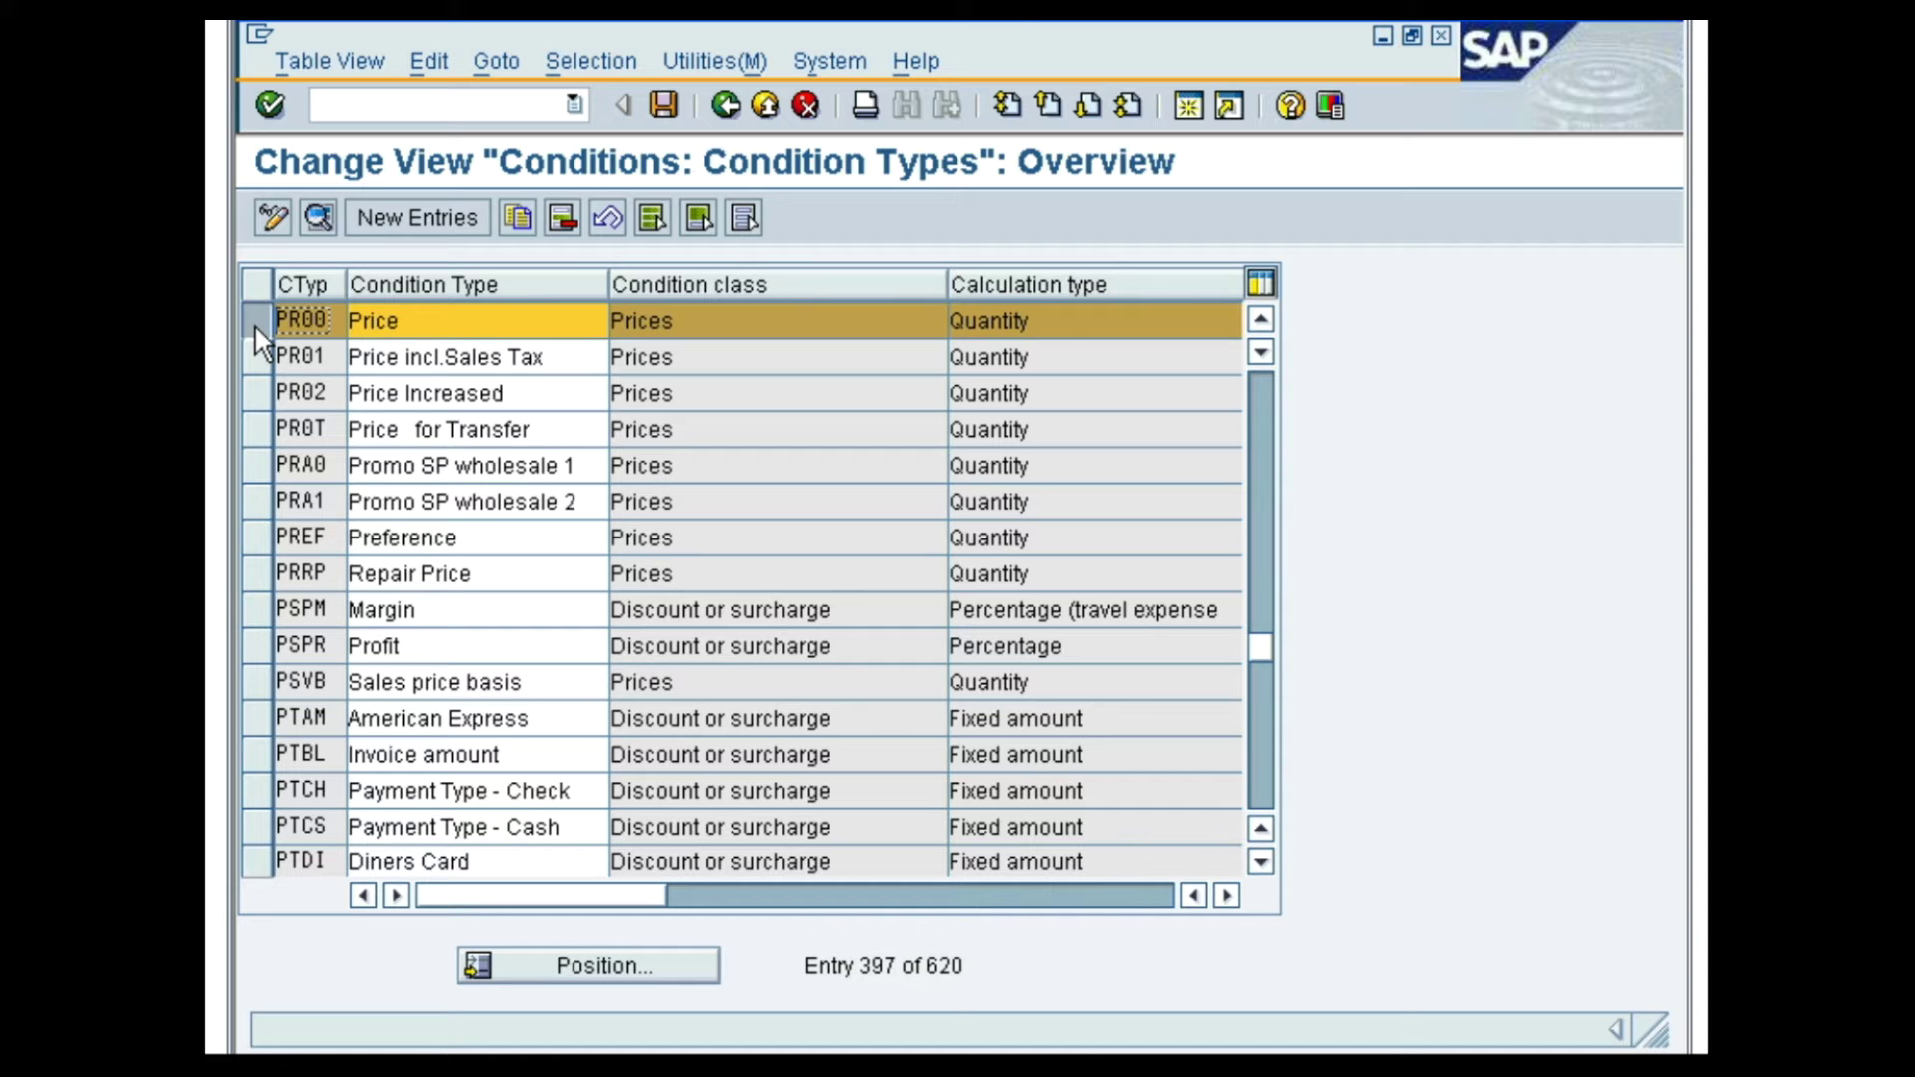
left_click(317, 217)
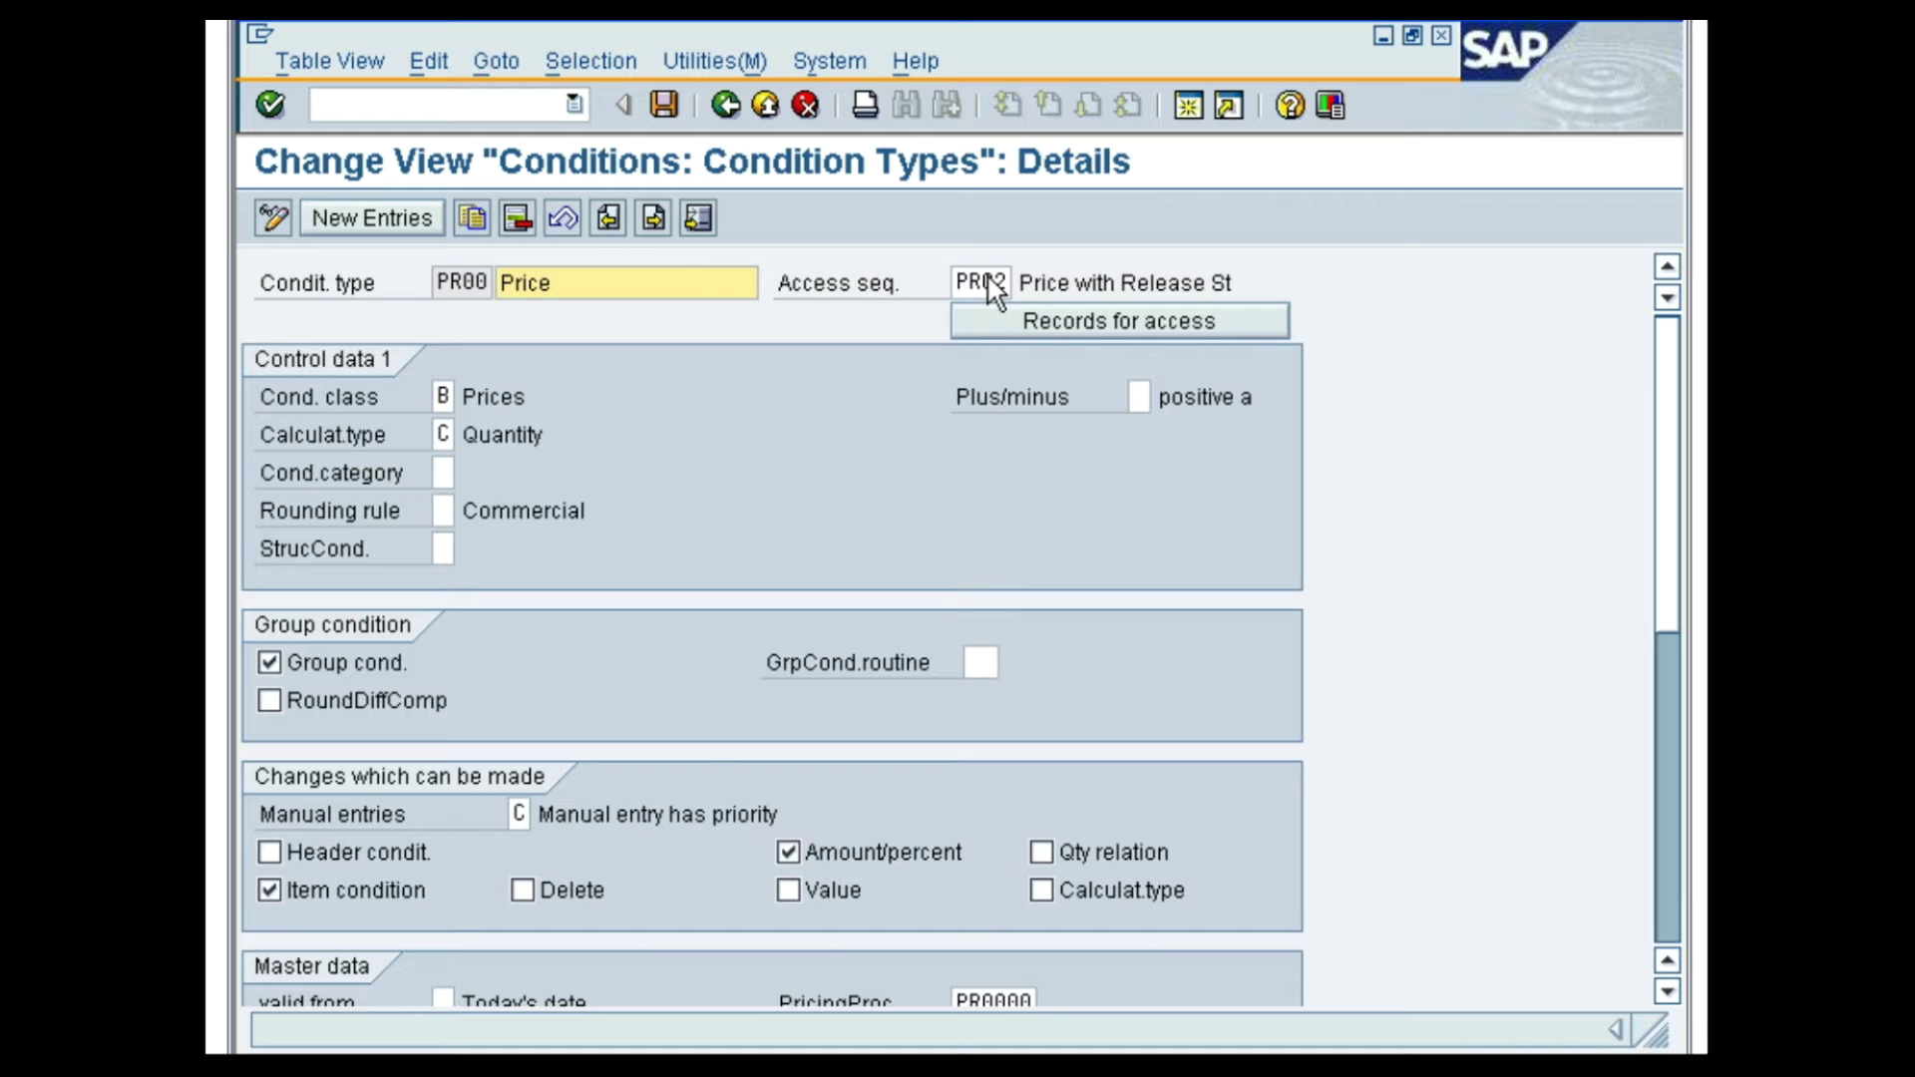
left_click(726, 103)
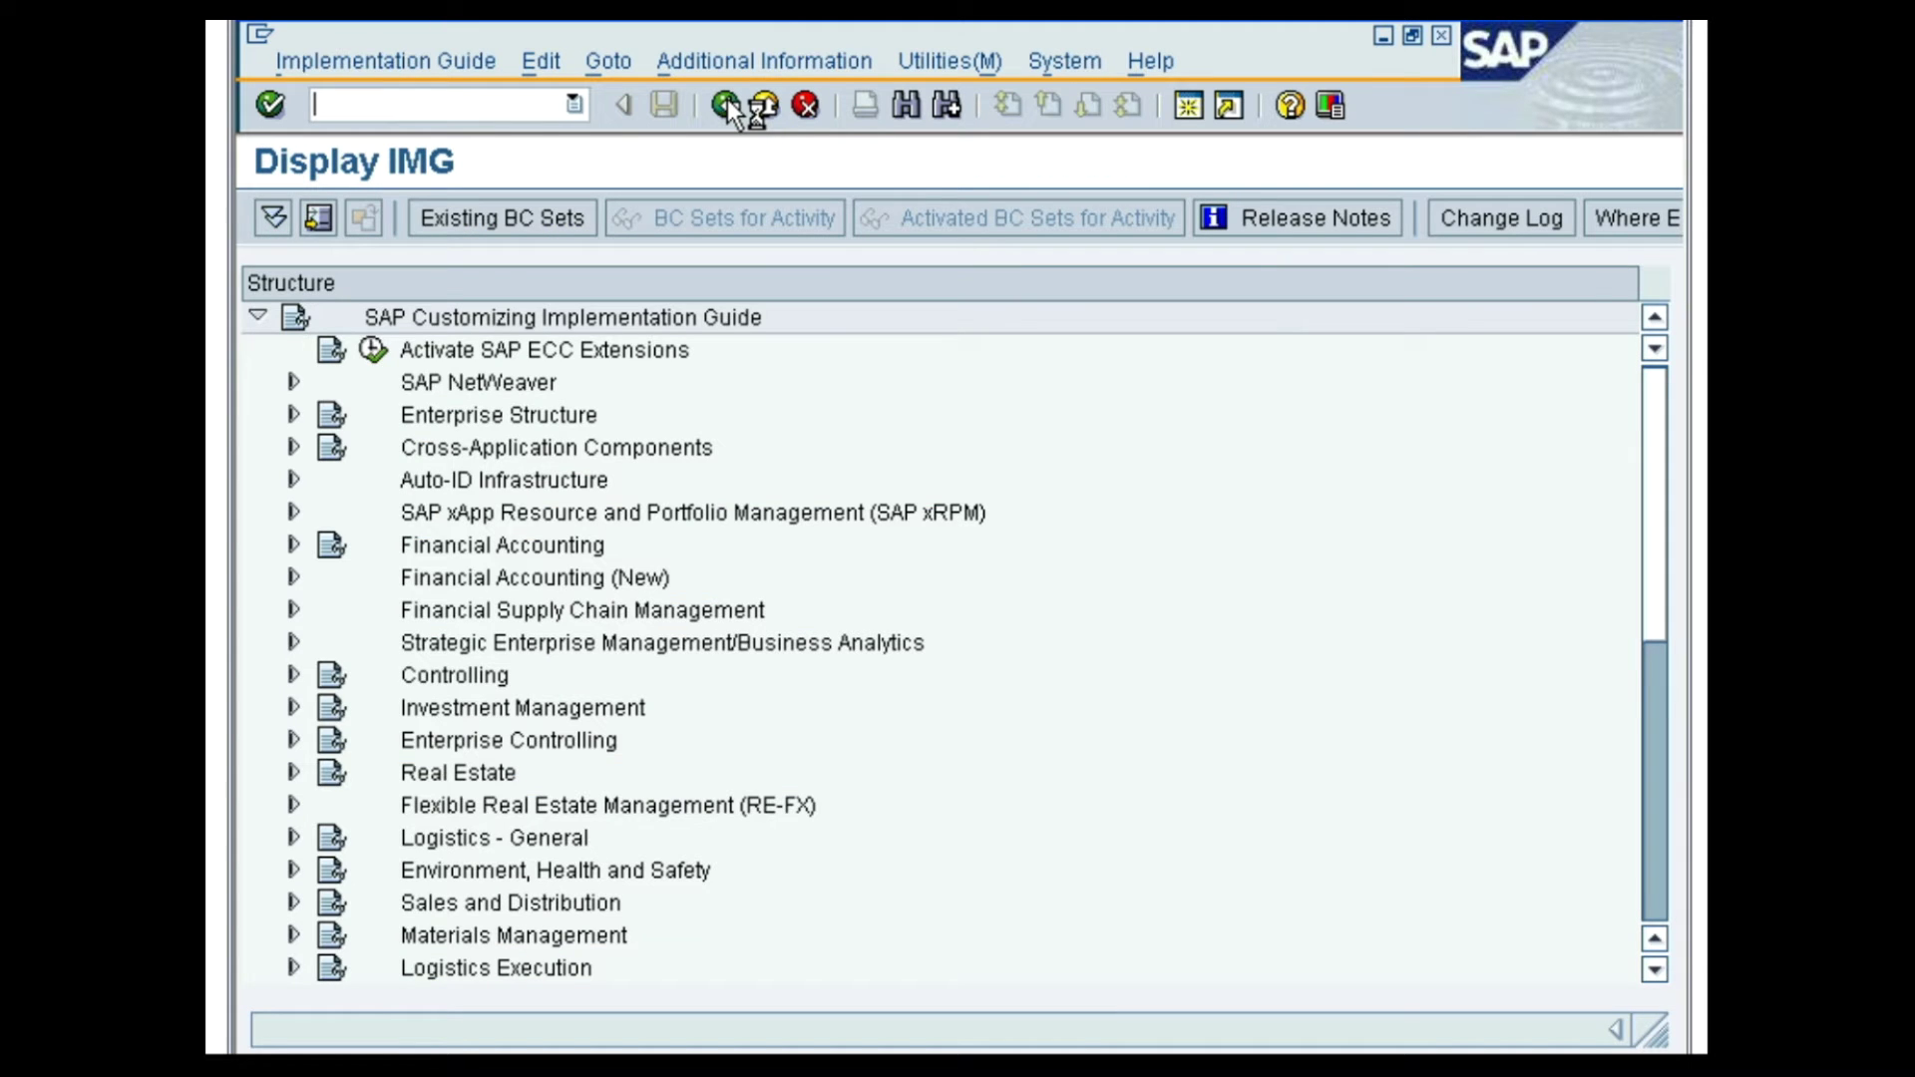
Open the Maintain Access Sequences activity under Sales and Distribution pricing control and acknowledge the cross-client notice
left_click(293, 902)
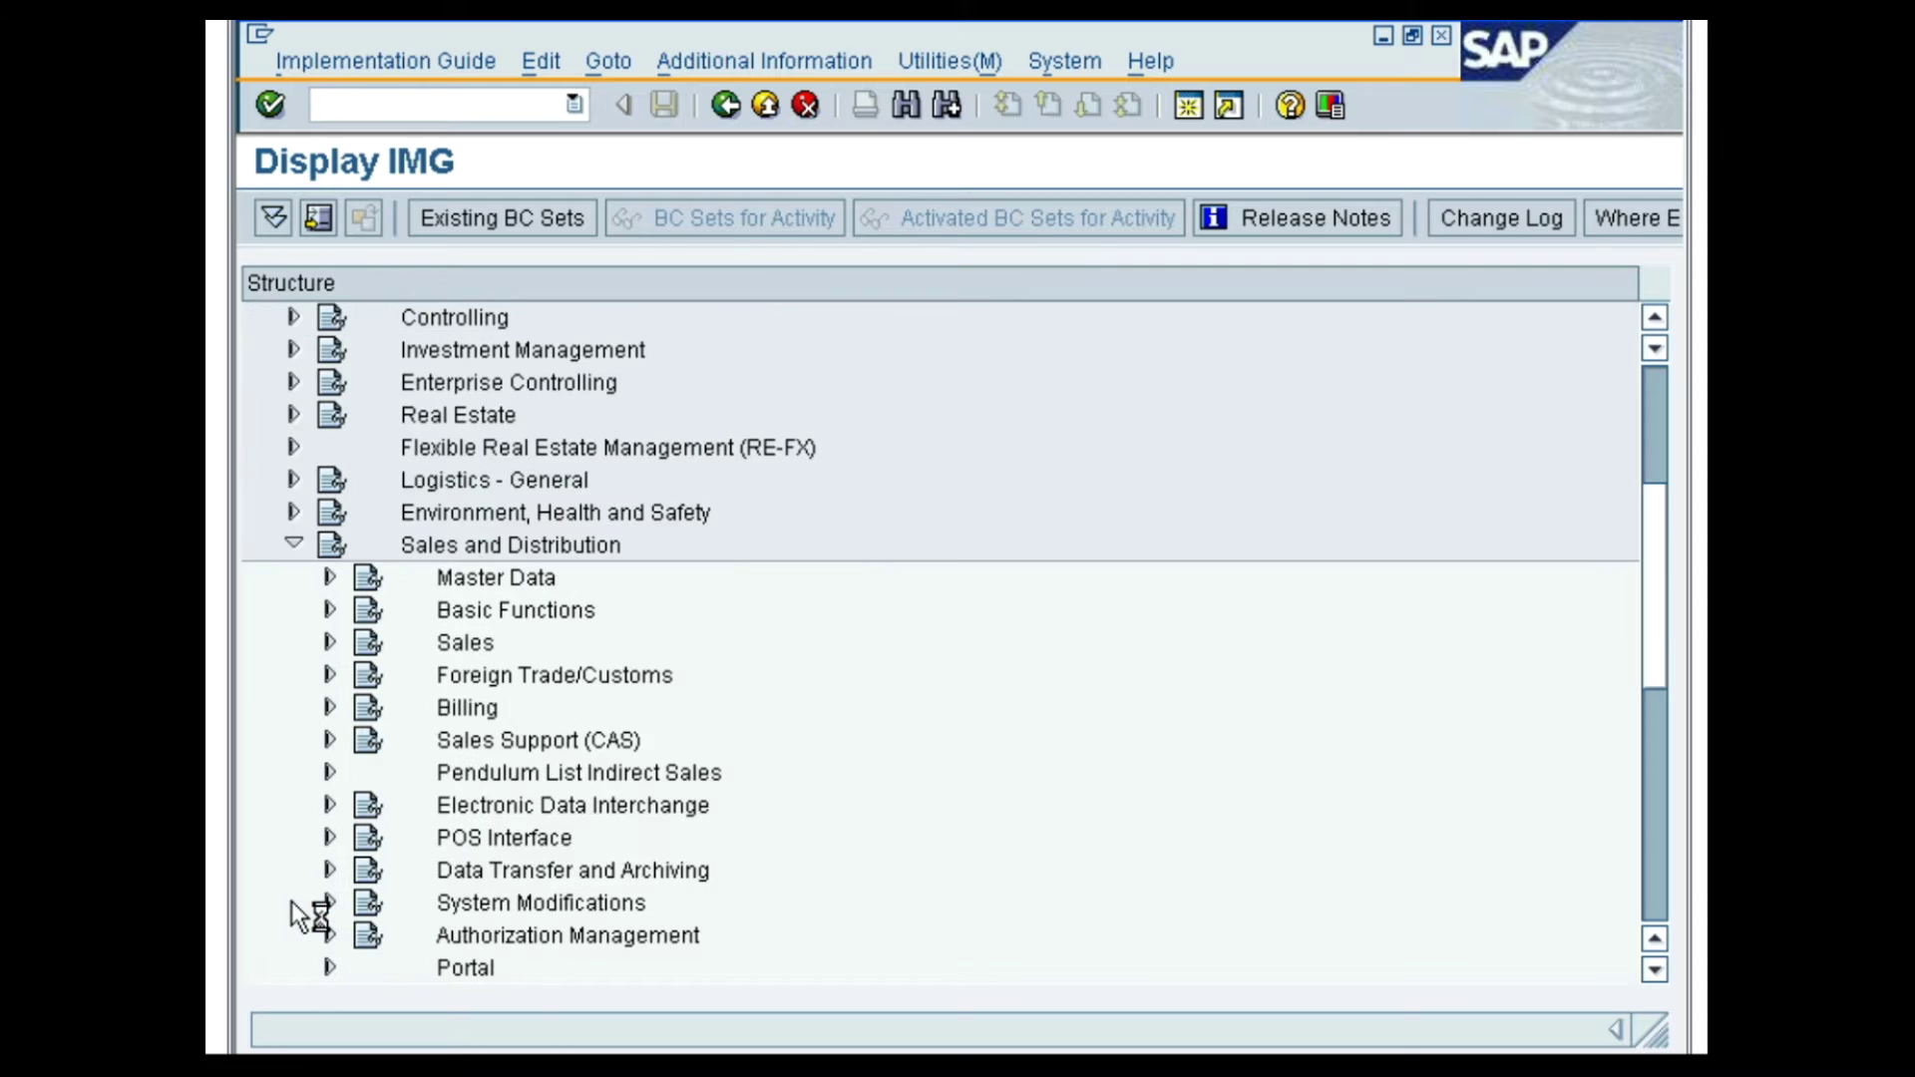
left_click(329, 609)
left_click(365, 383)
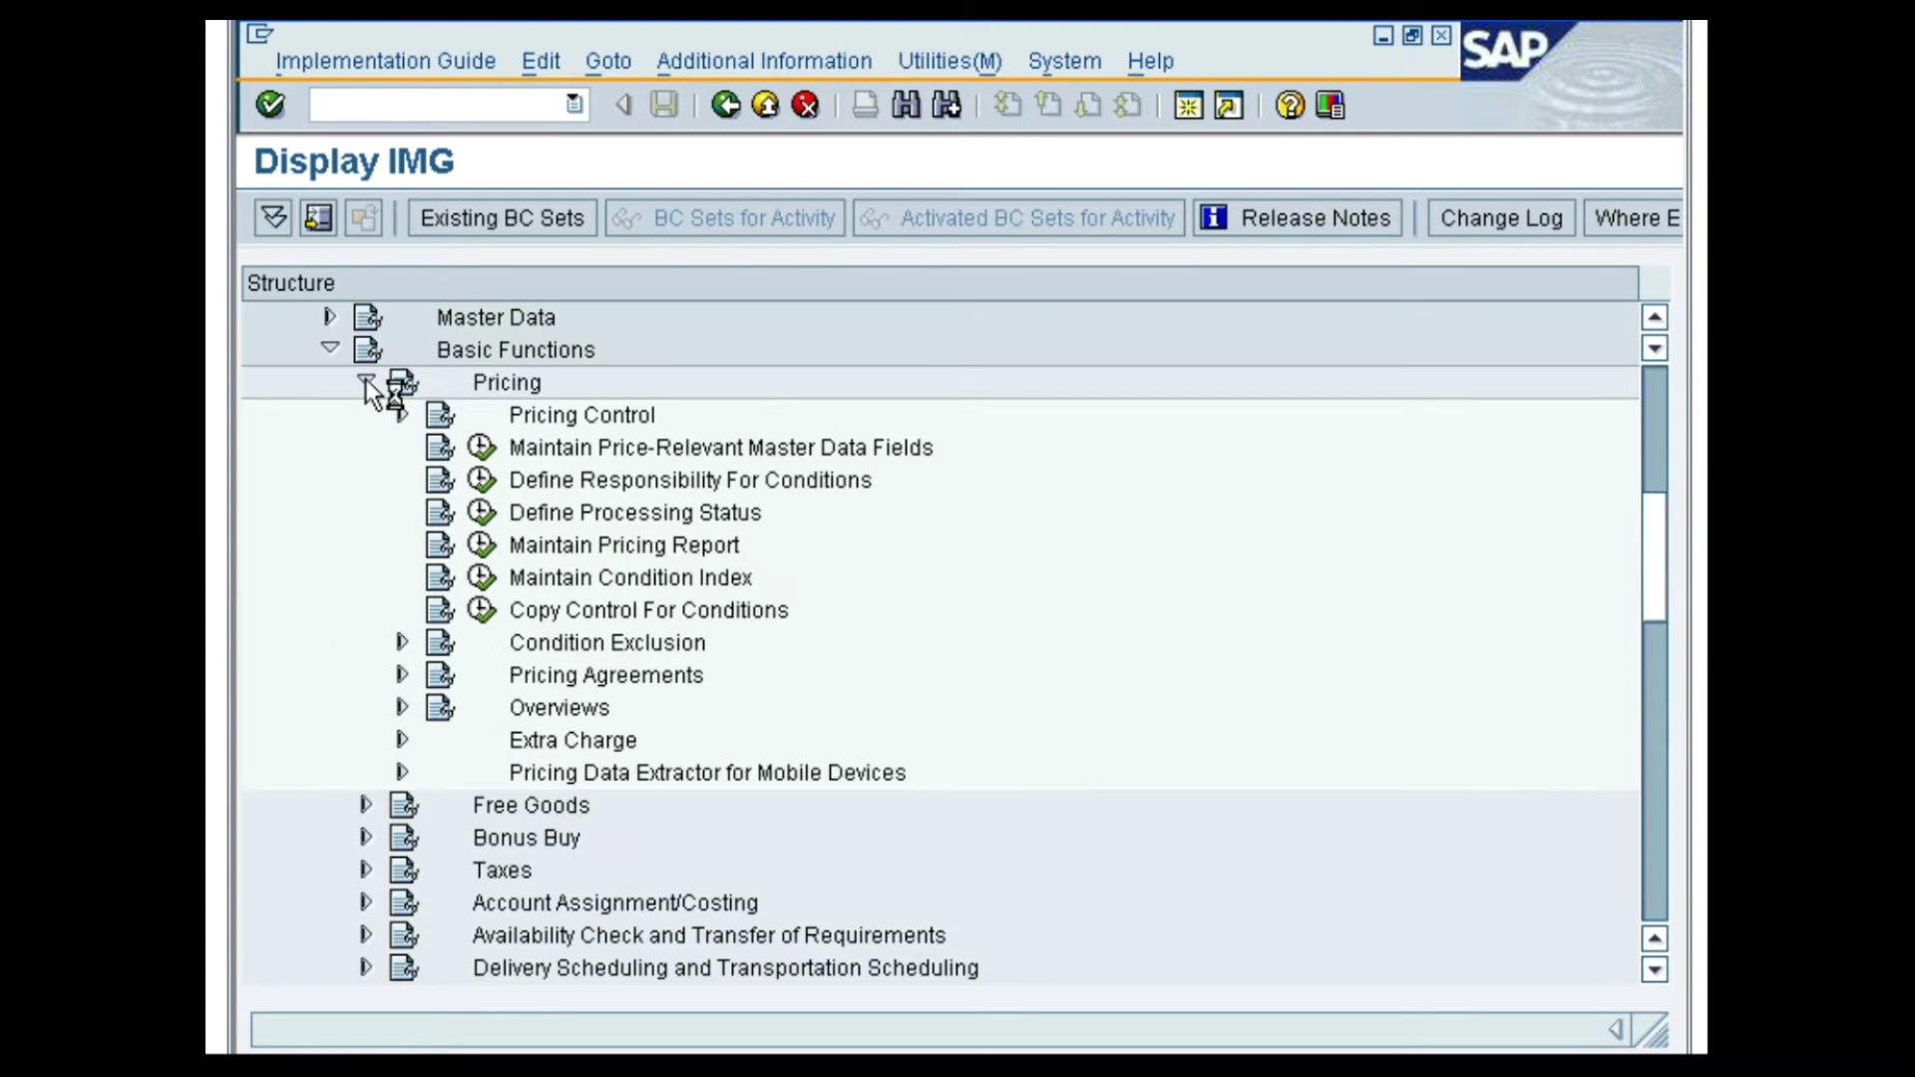
left_click(402, 415)
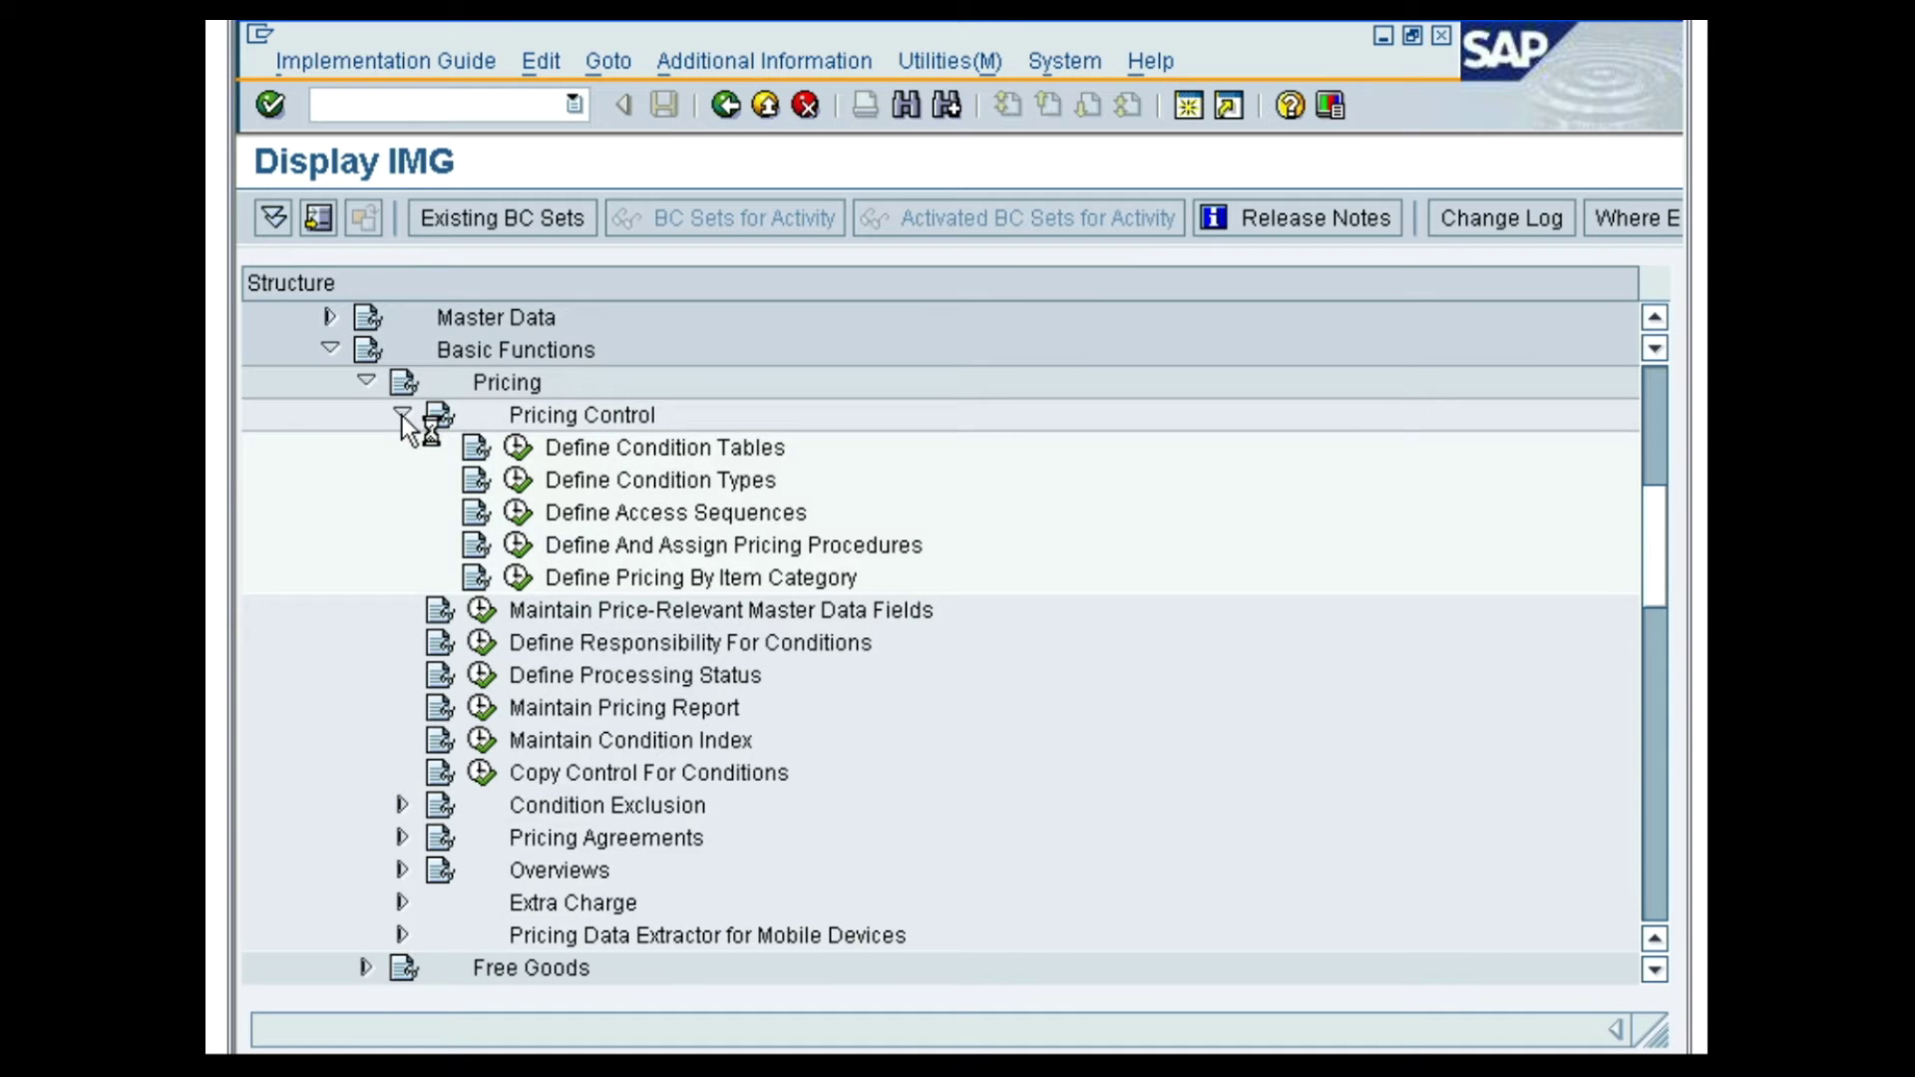
left_click(518, 512)
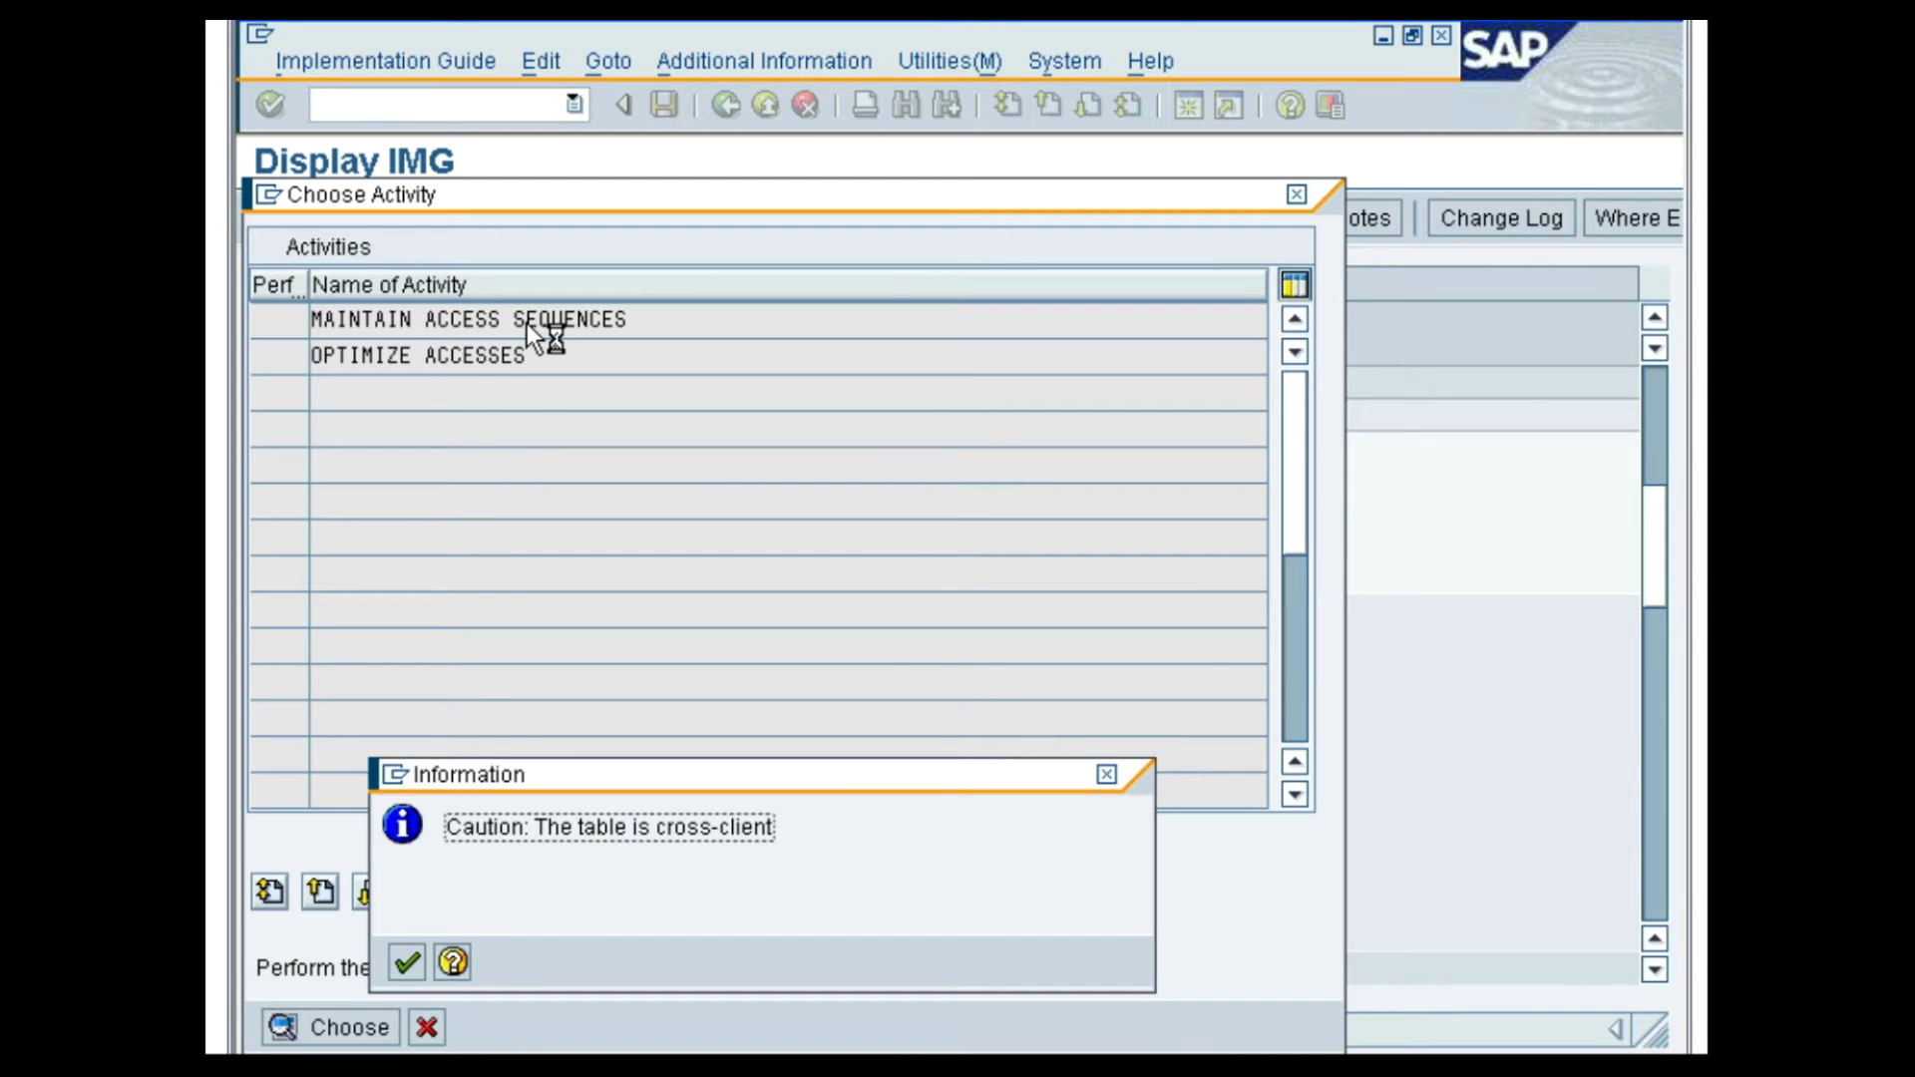
left_click(409, 962)
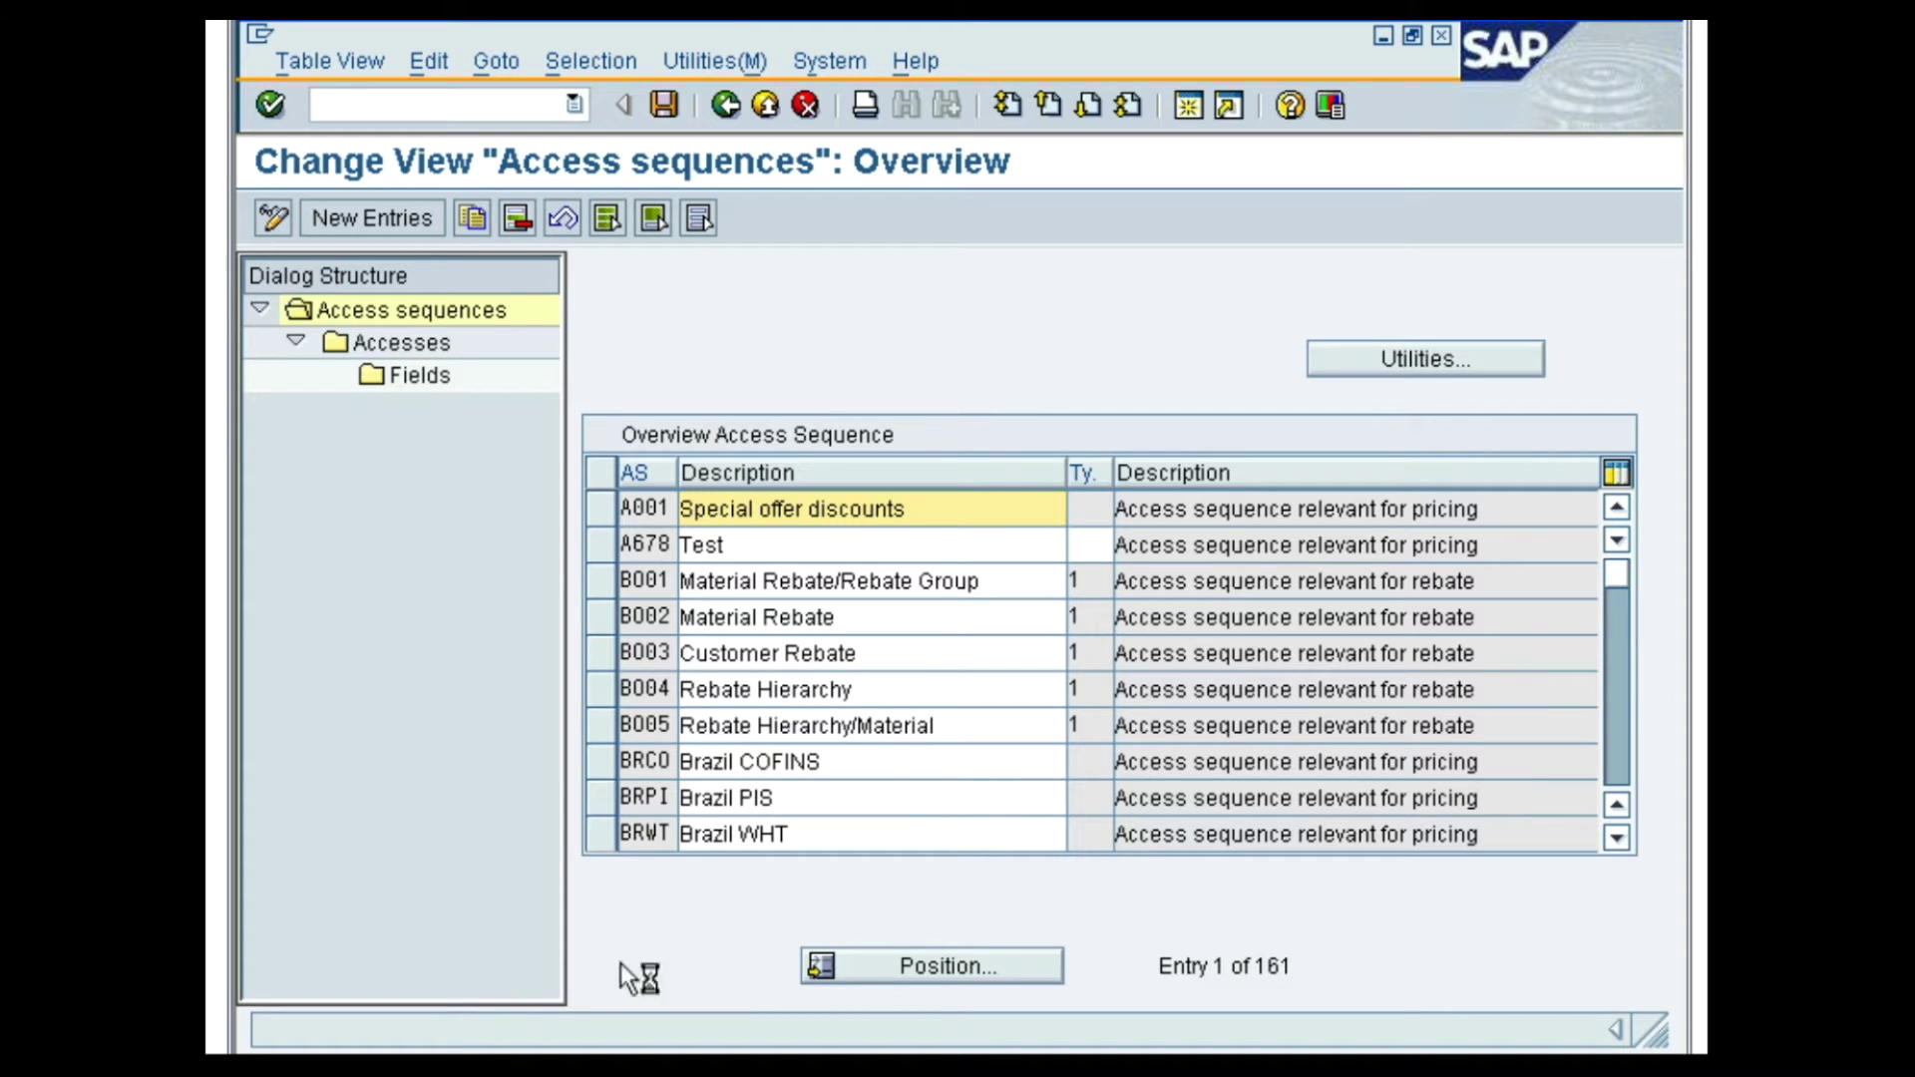
Locate access sequence PR02, display its accesses and open the fields of access 10 for customer/material with release status
left_click(828, 966)
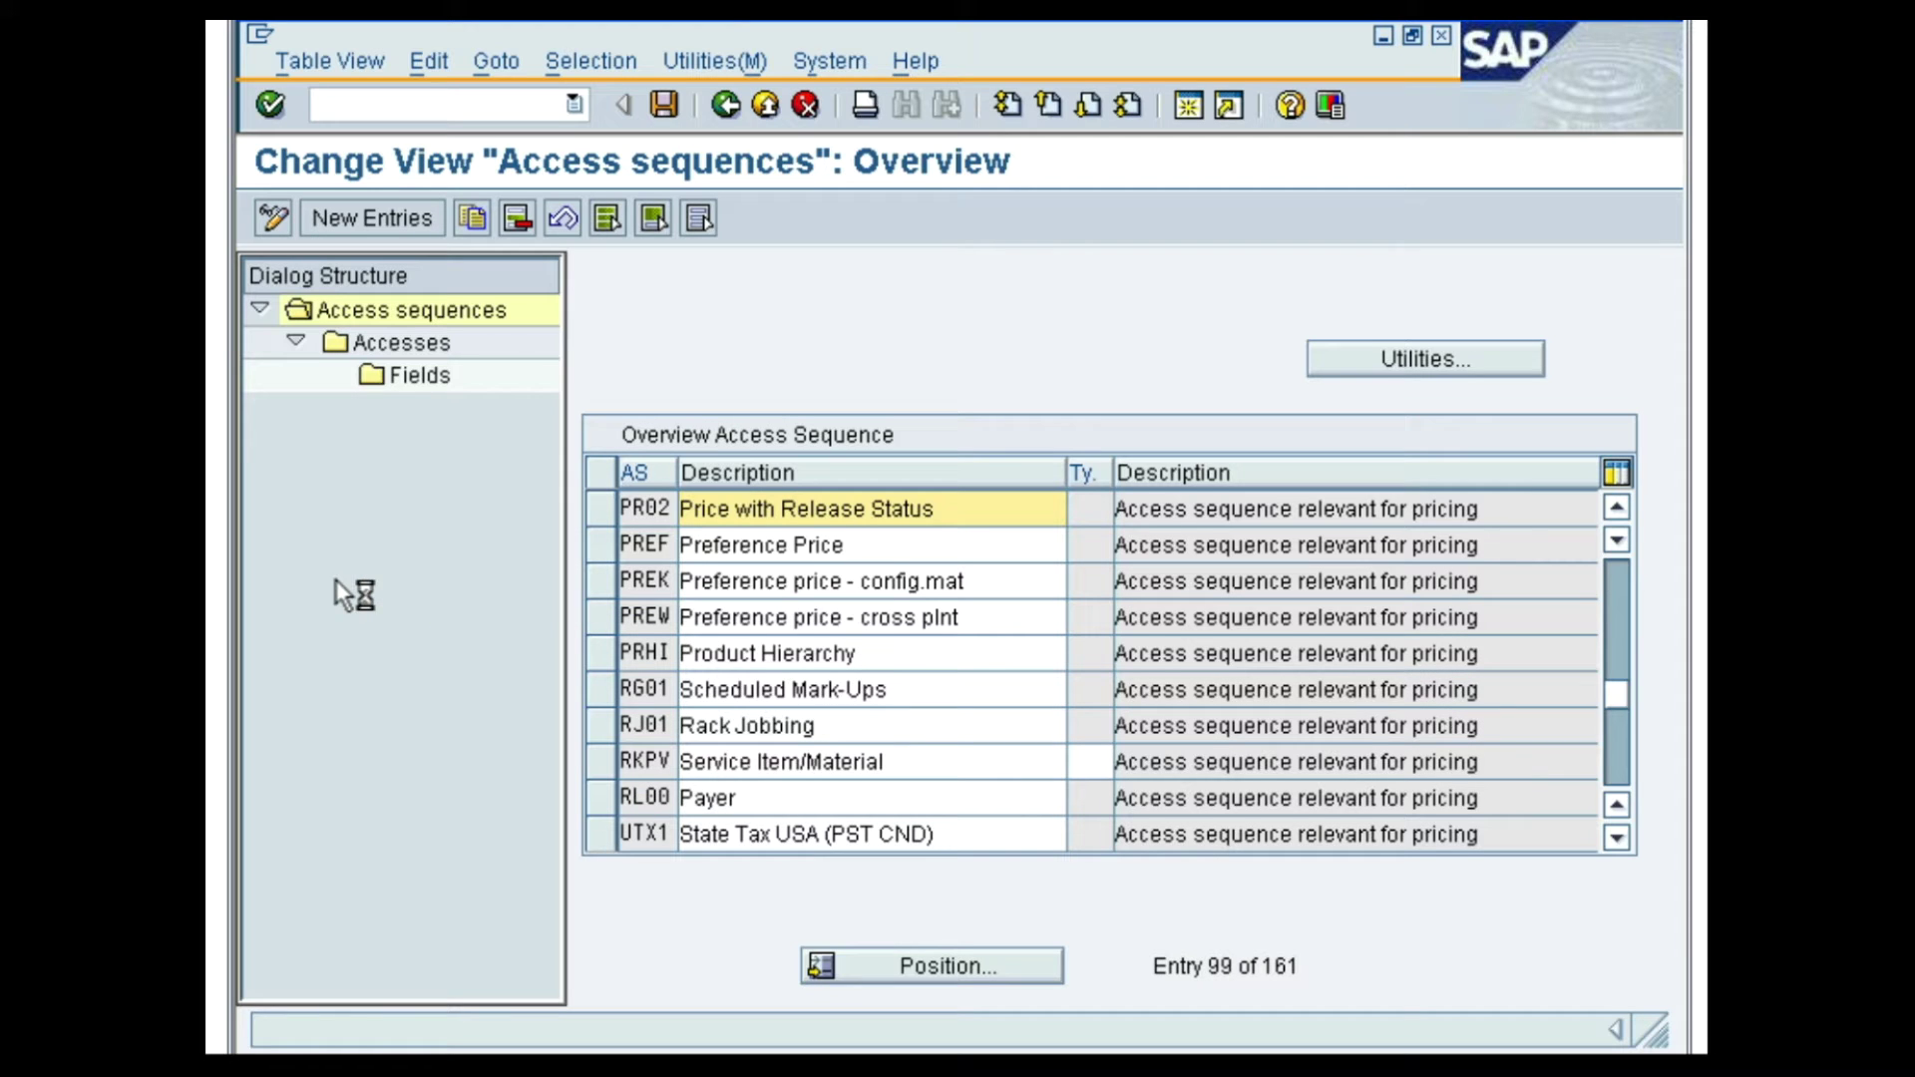
left_click(604, 508)
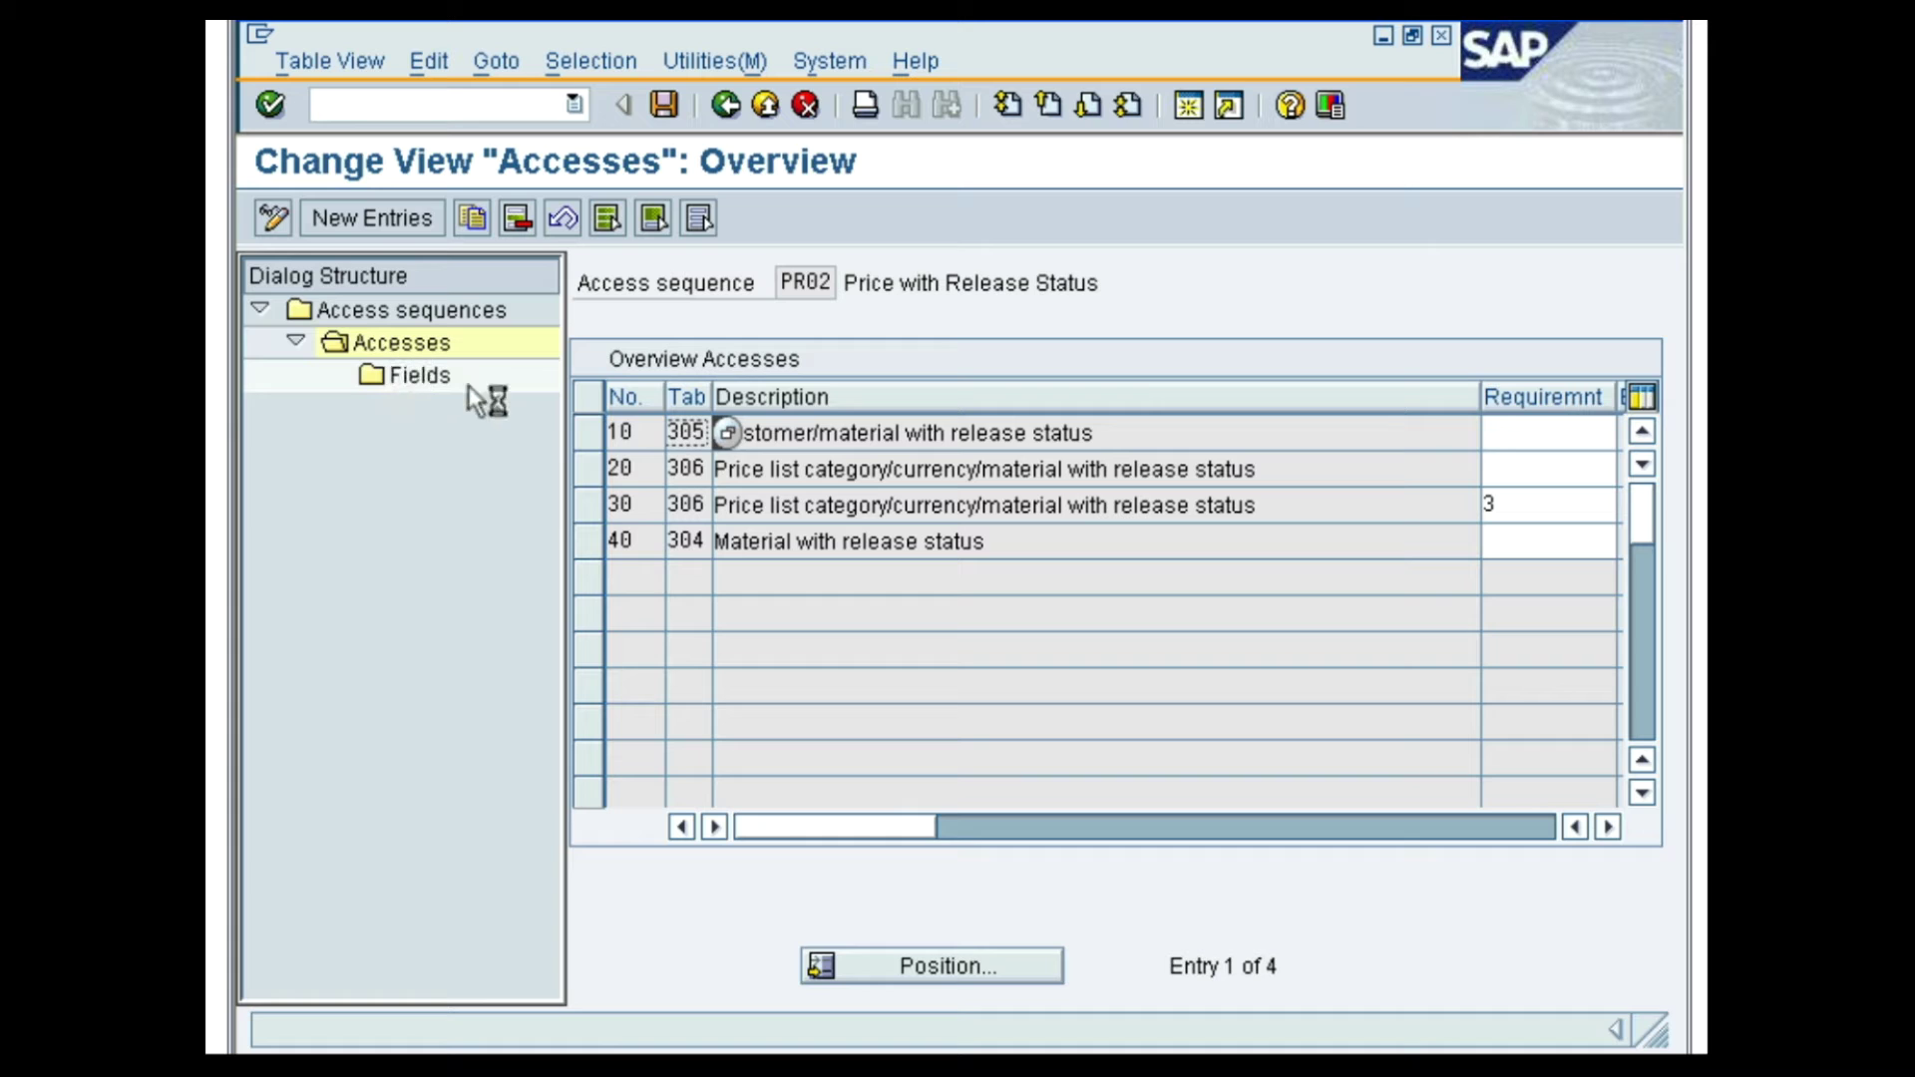
left_click(588, 432)
double_click(381, 379)
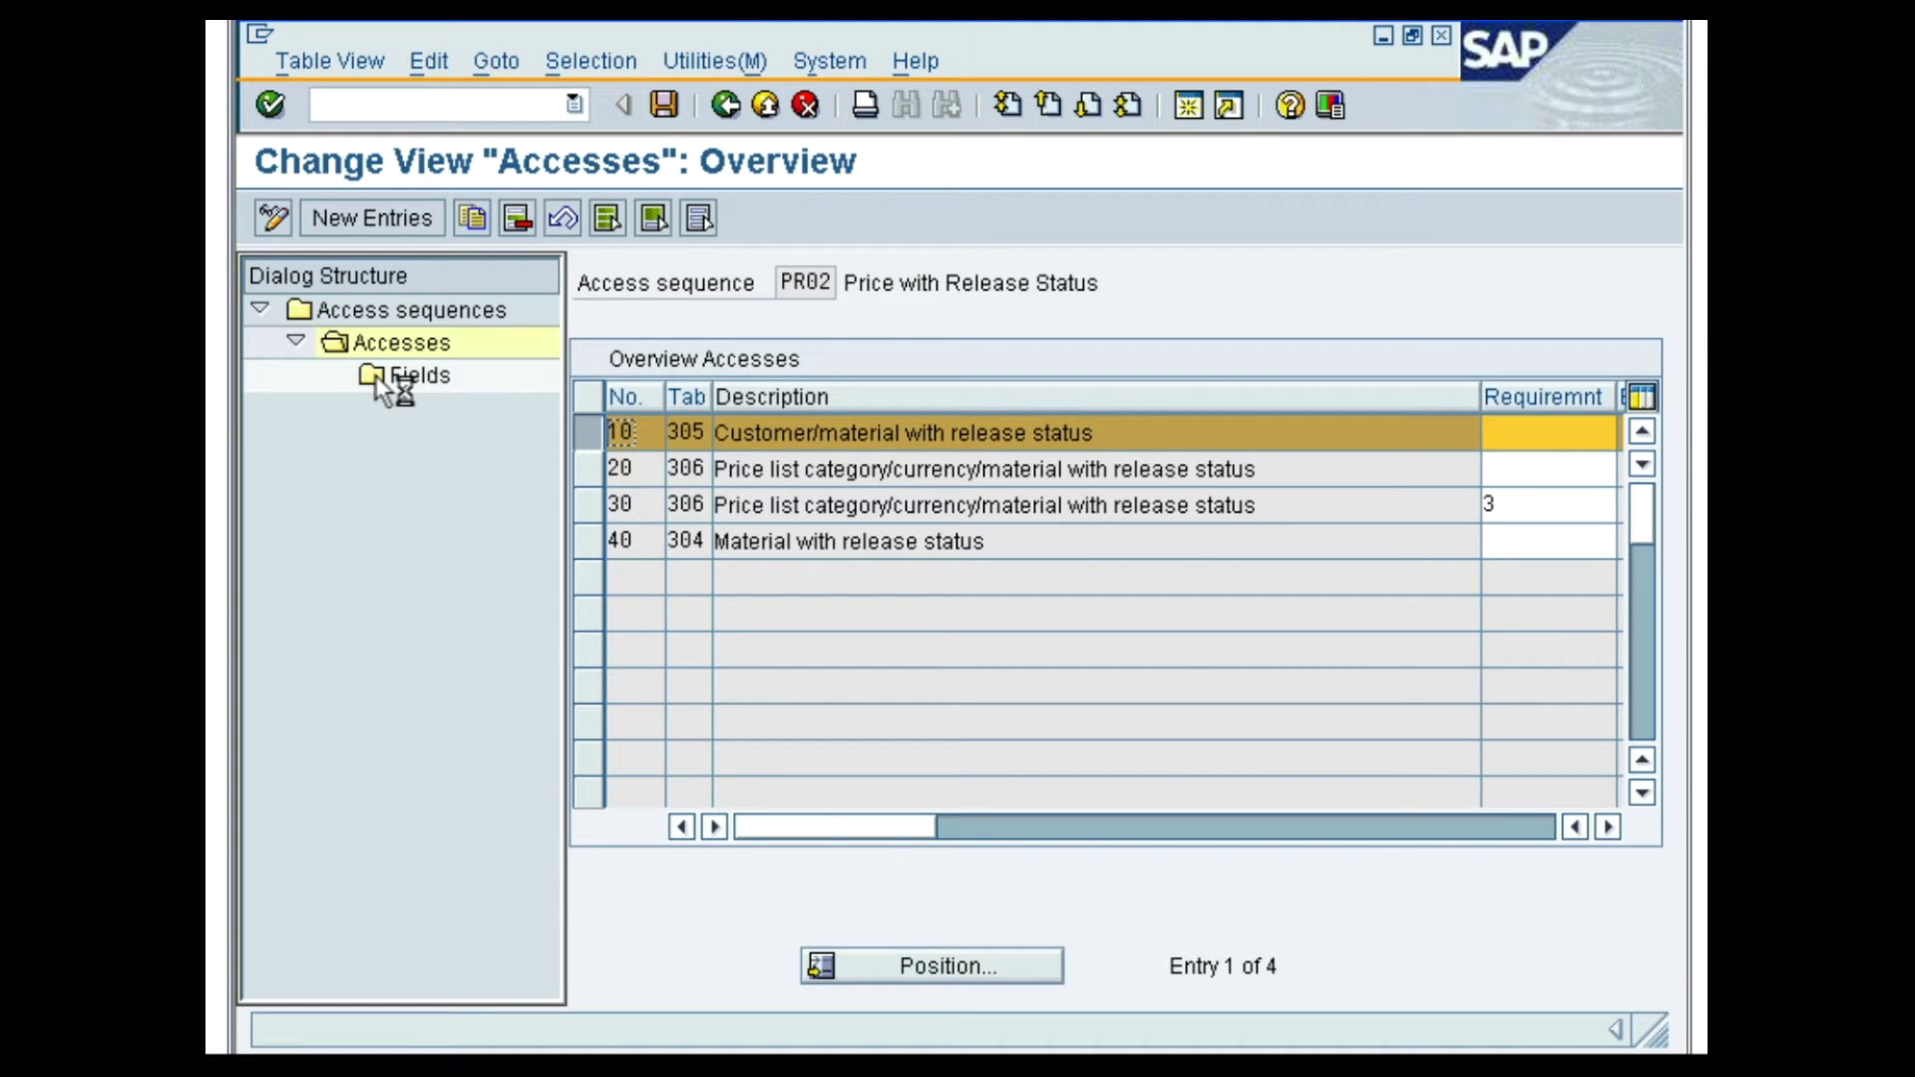
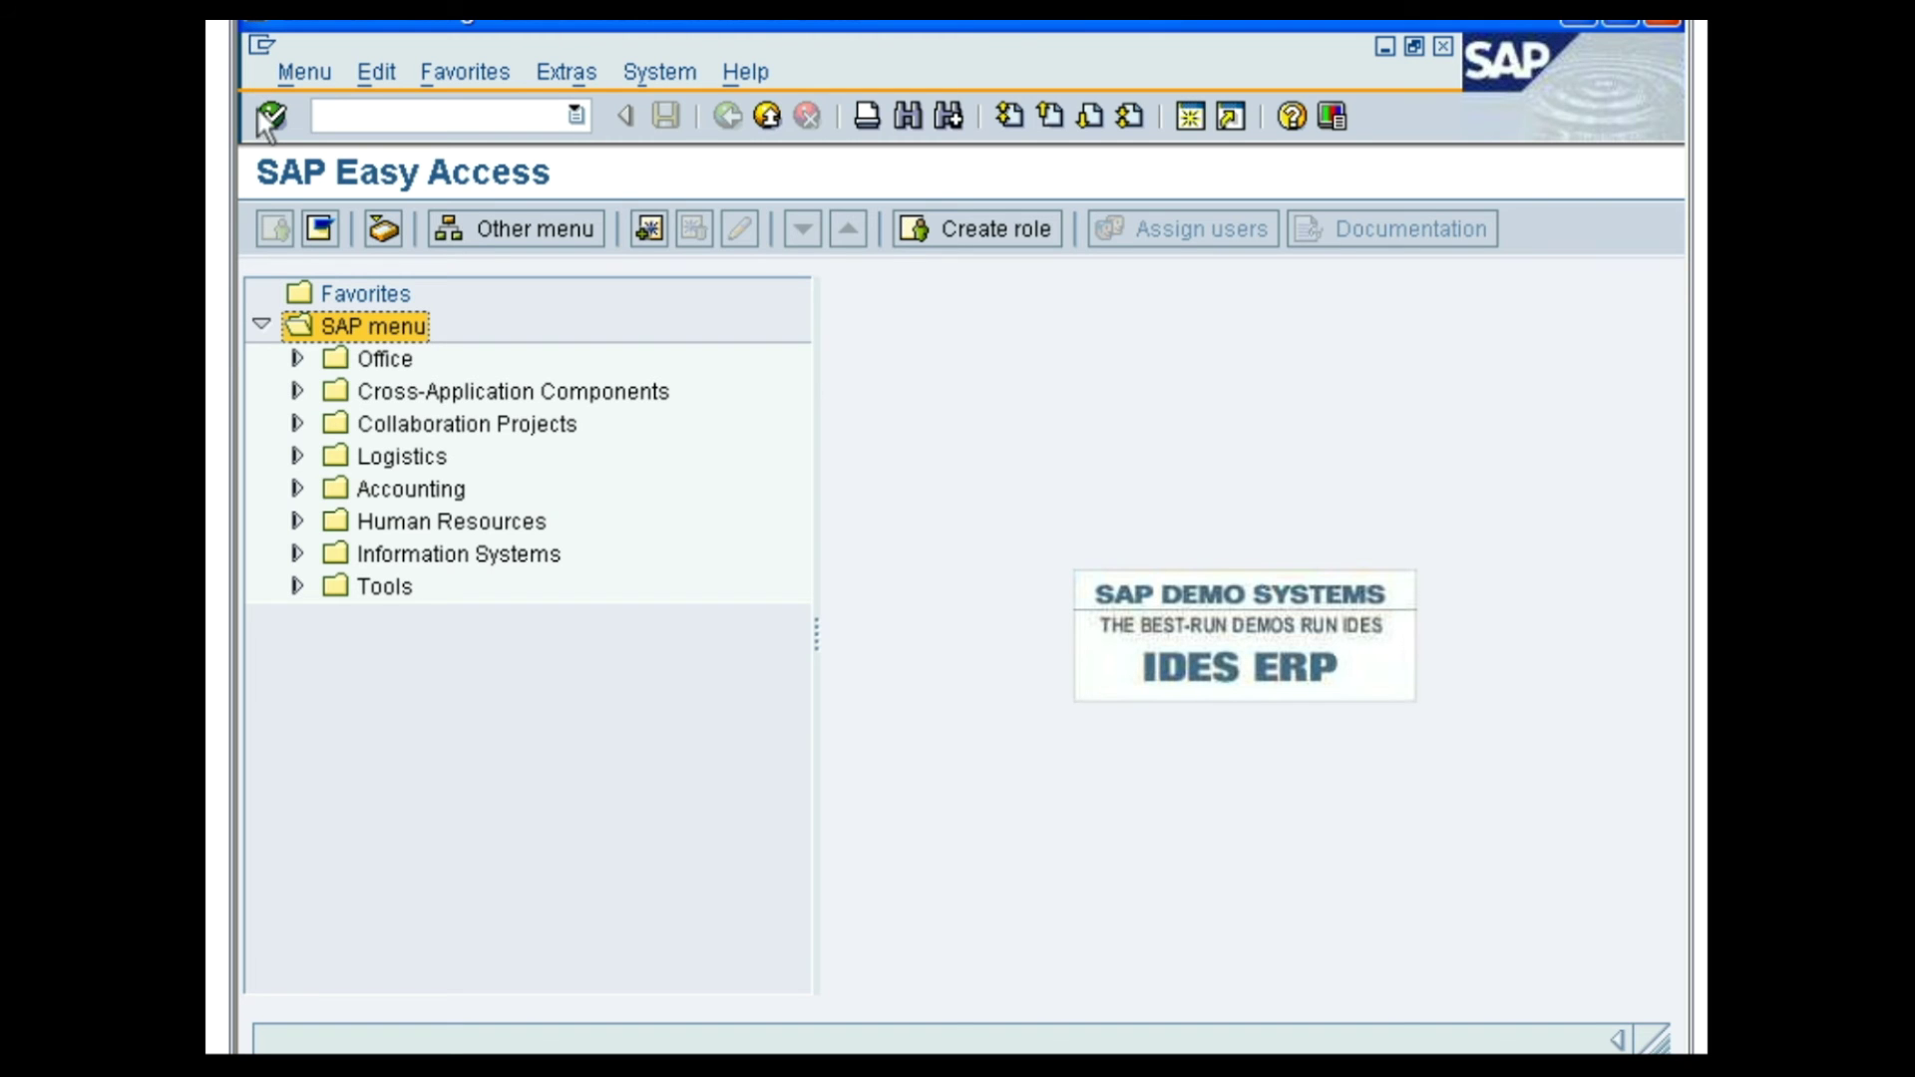
Open condition record creation under Sales and Distribution master data and expand the Prices group
left_click(296, 456)
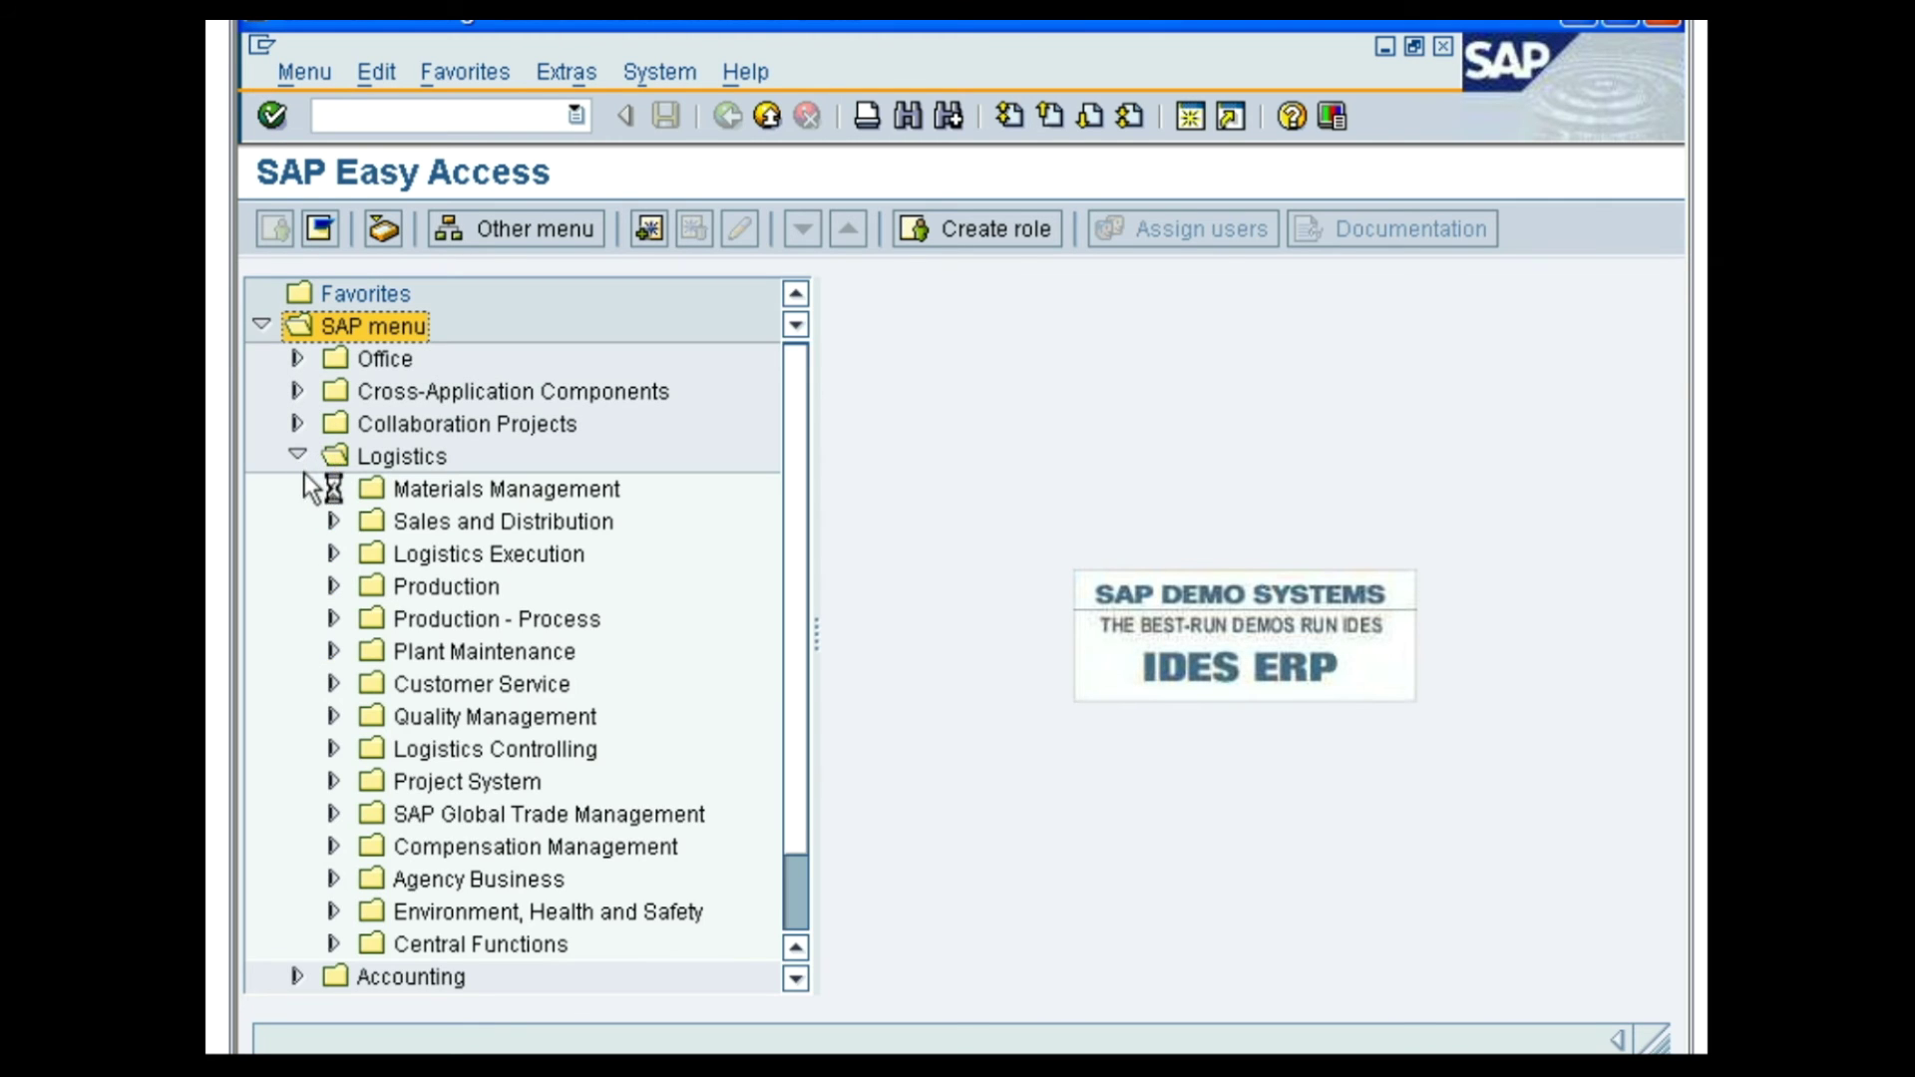
left_click(333, 520)
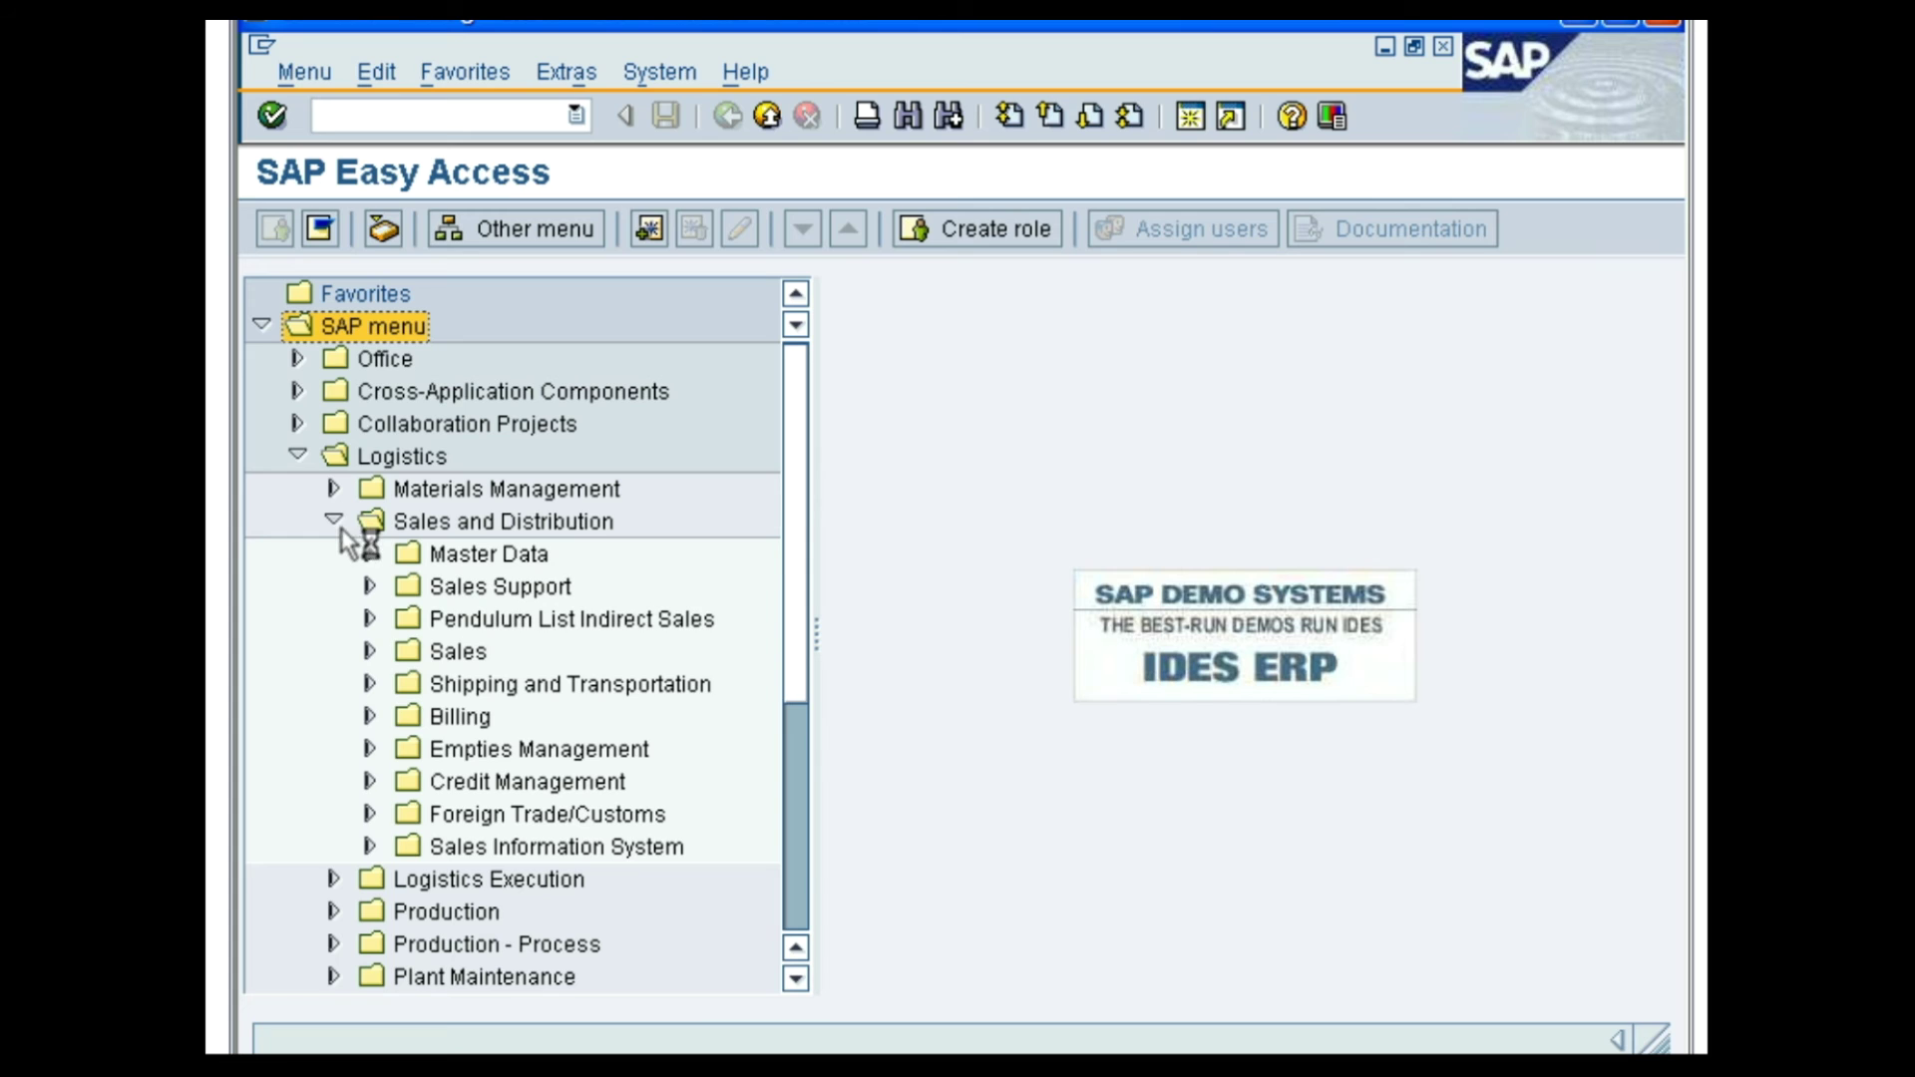
left_click(368, 554)
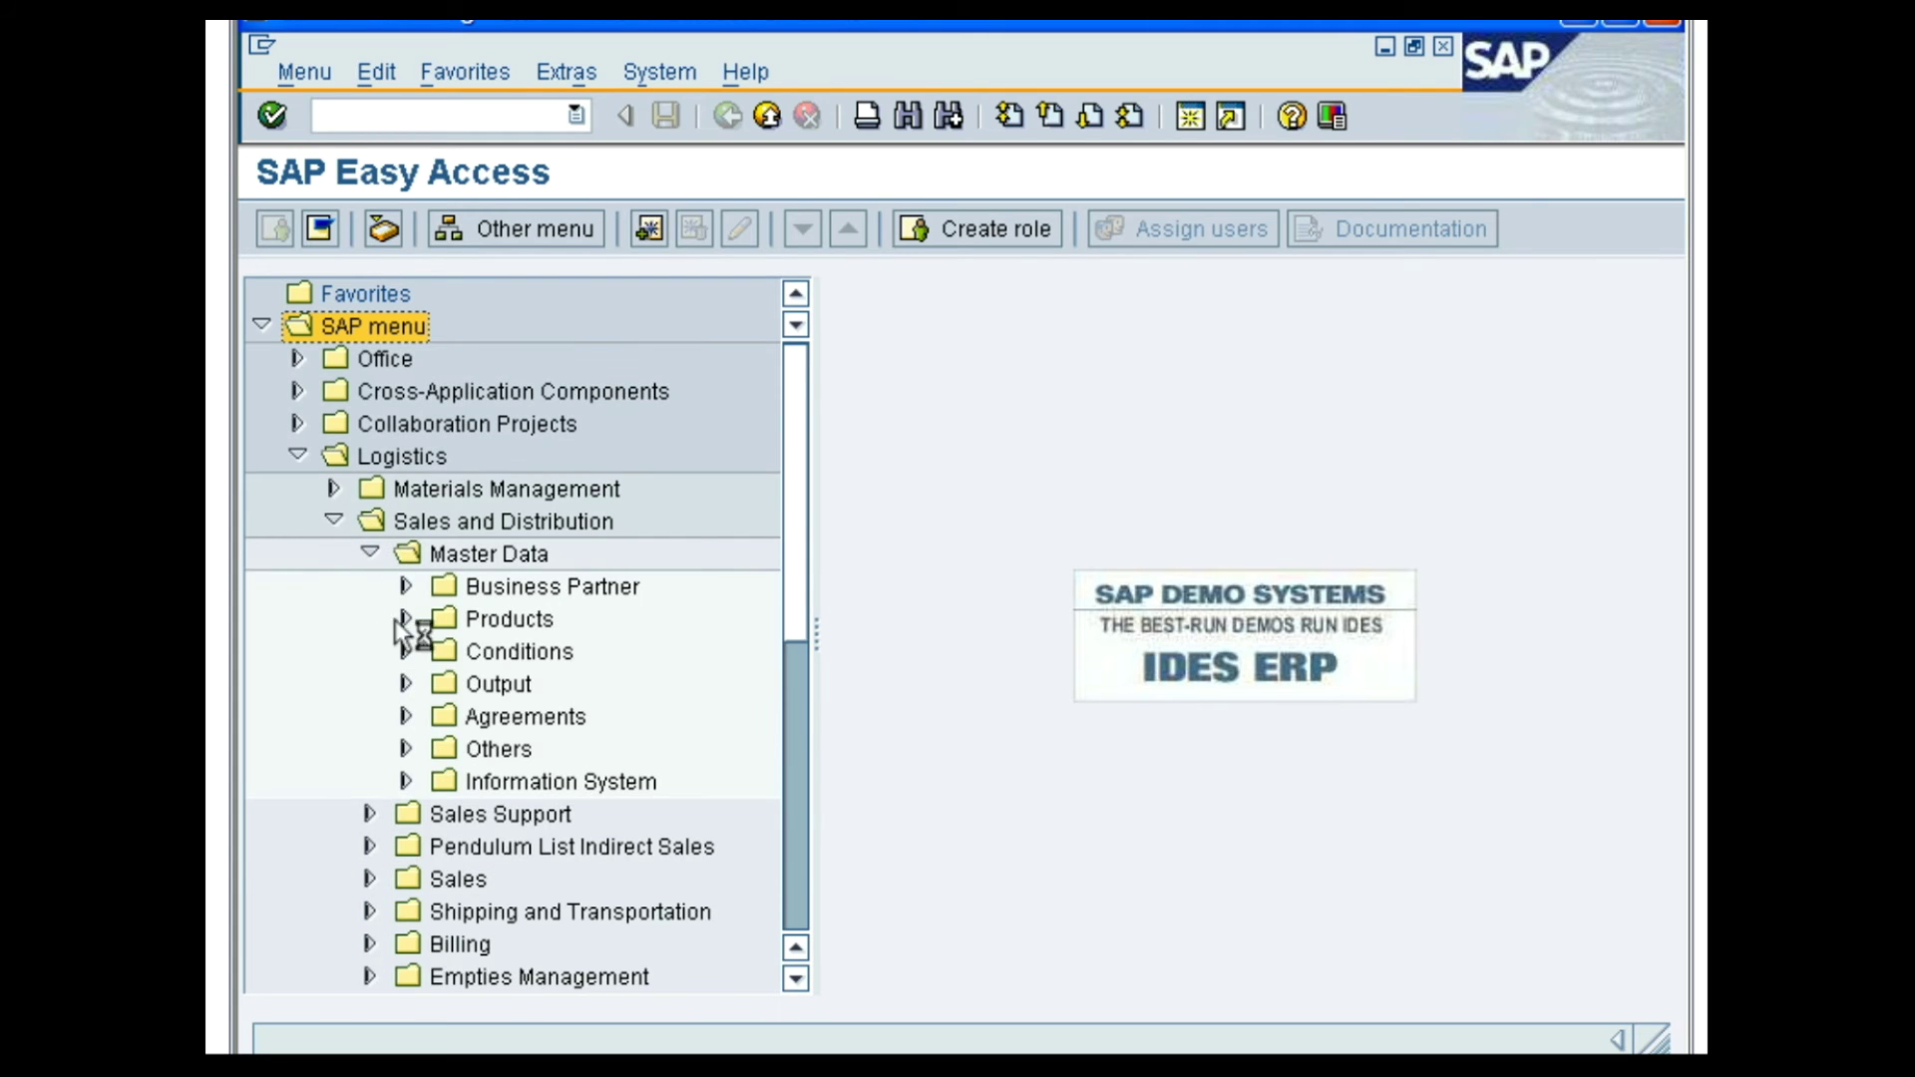
left_click(406, 651)
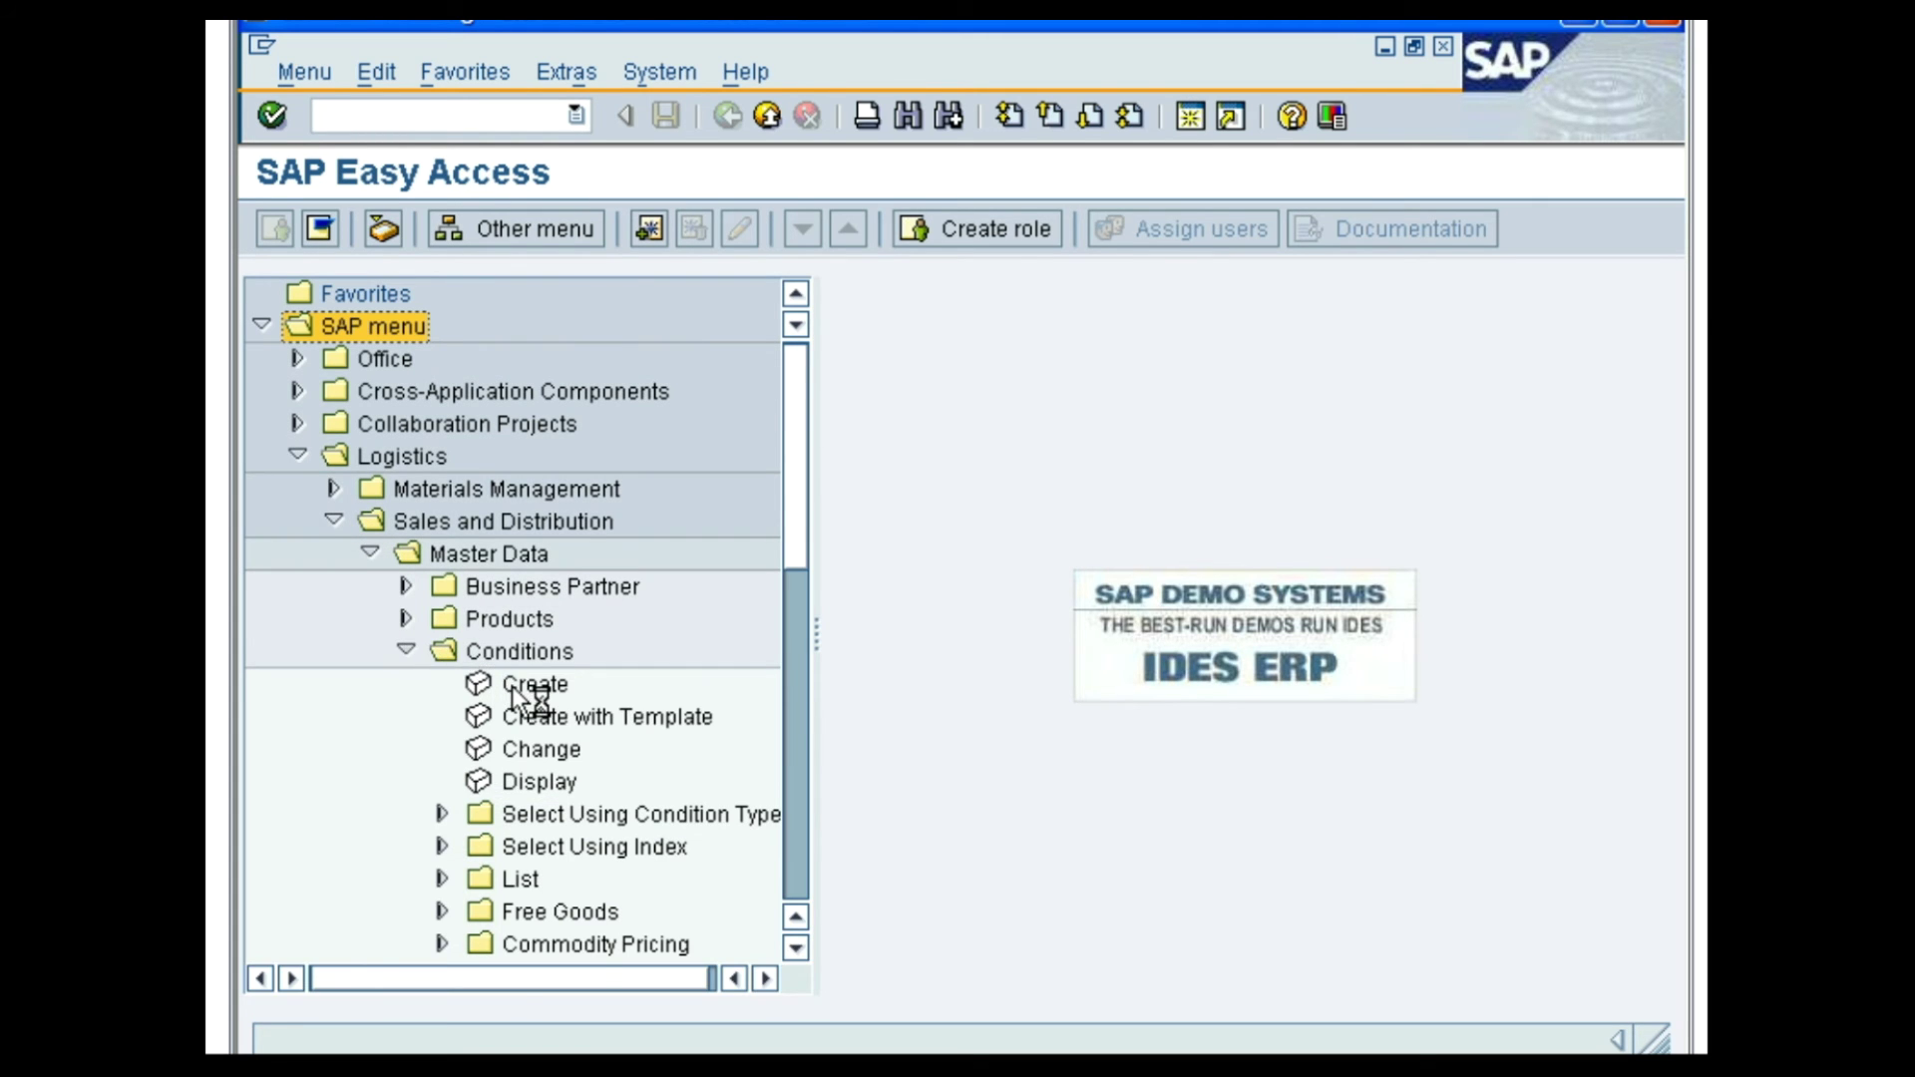
double_click(529, 685)
left_click(261, 284)
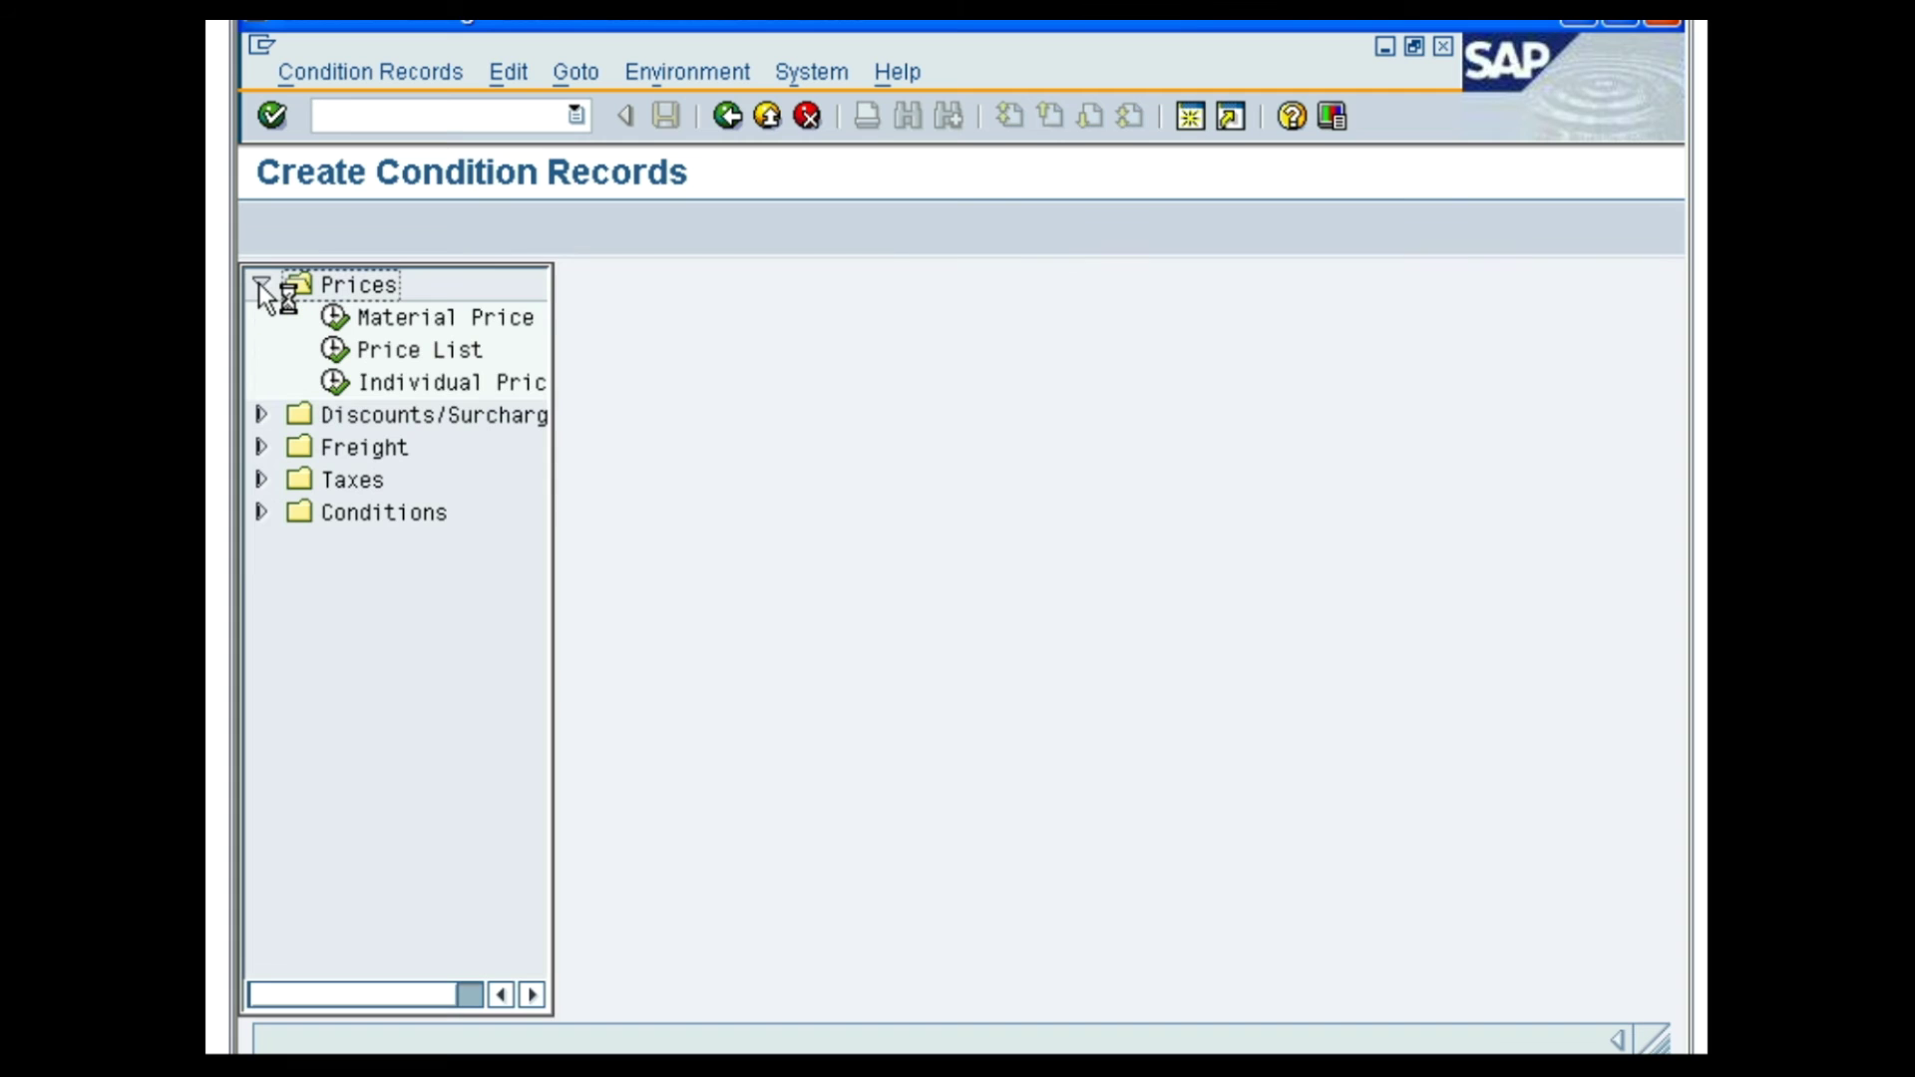
Open individual price entry and enter sales organization 1000, distribution channel 10 and the customer number
double_click(339, 385)
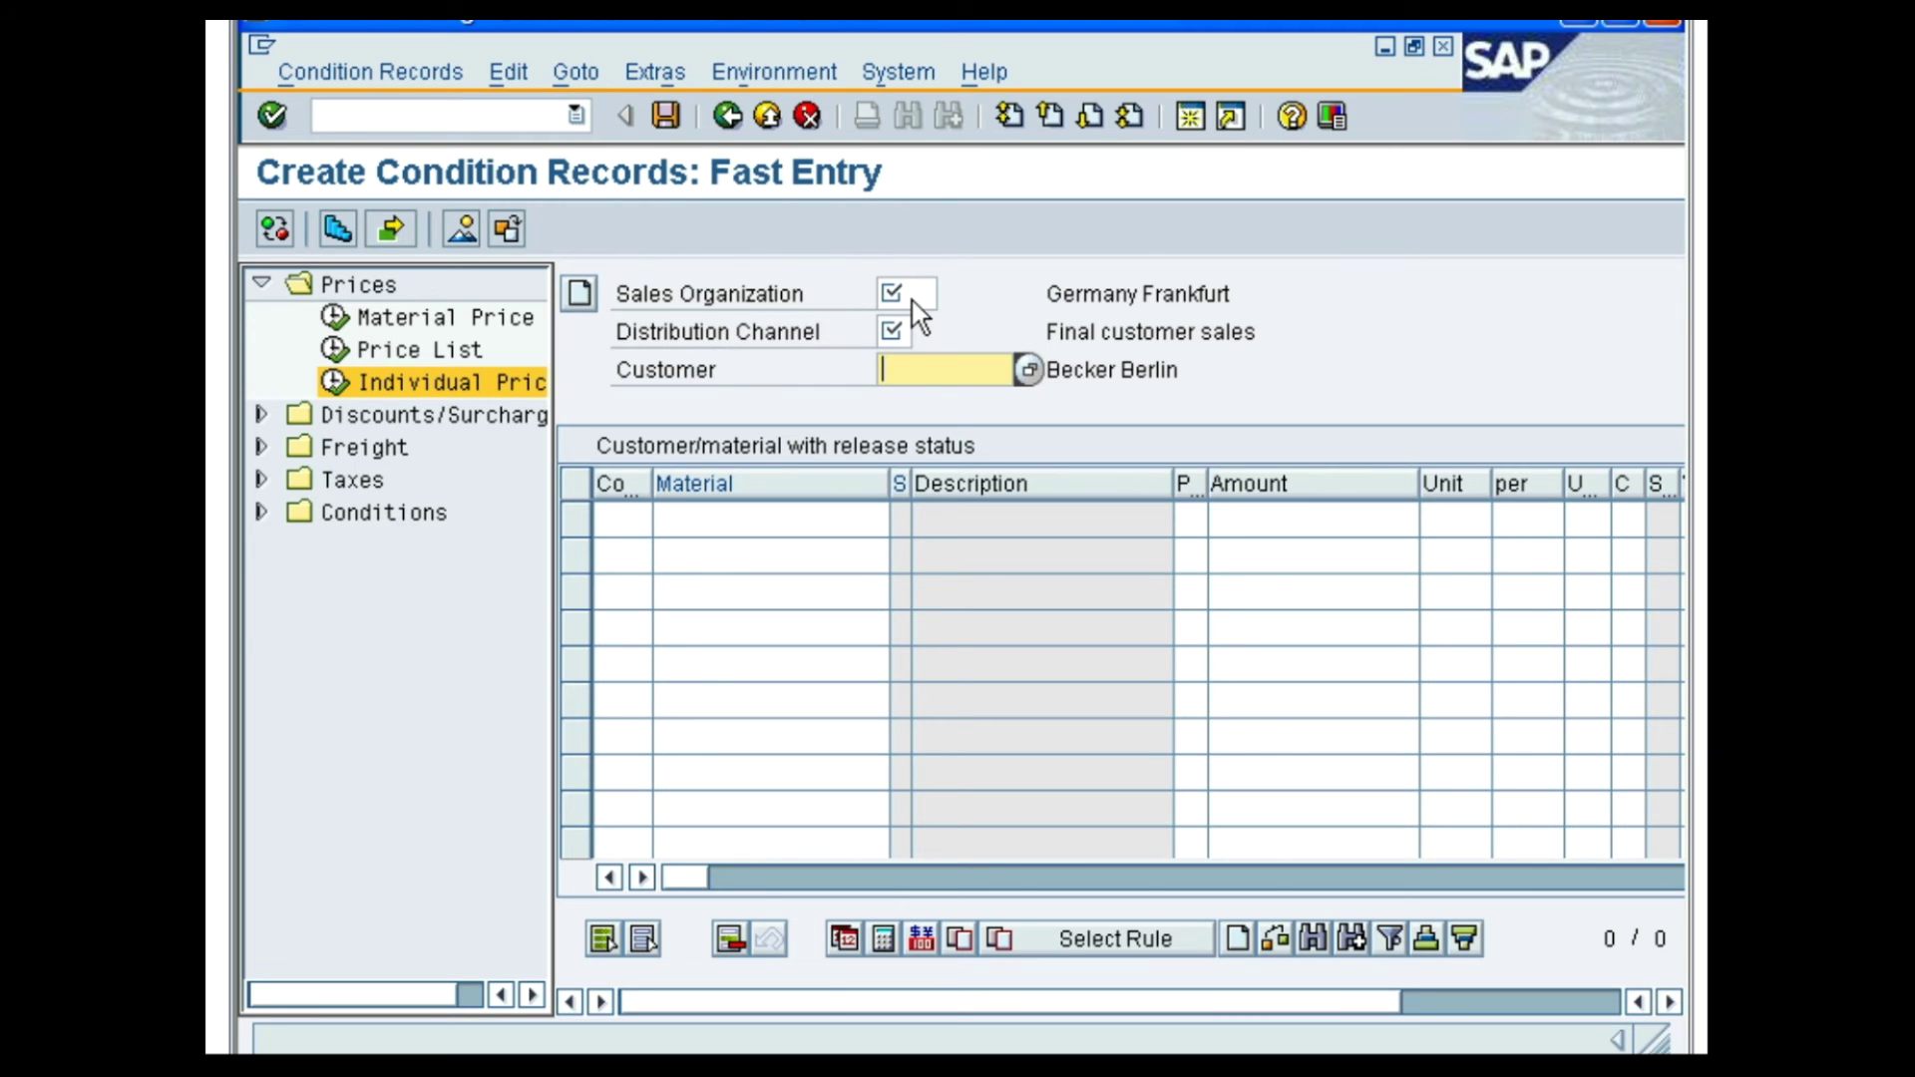
left_click(911, 299)
type("1000")
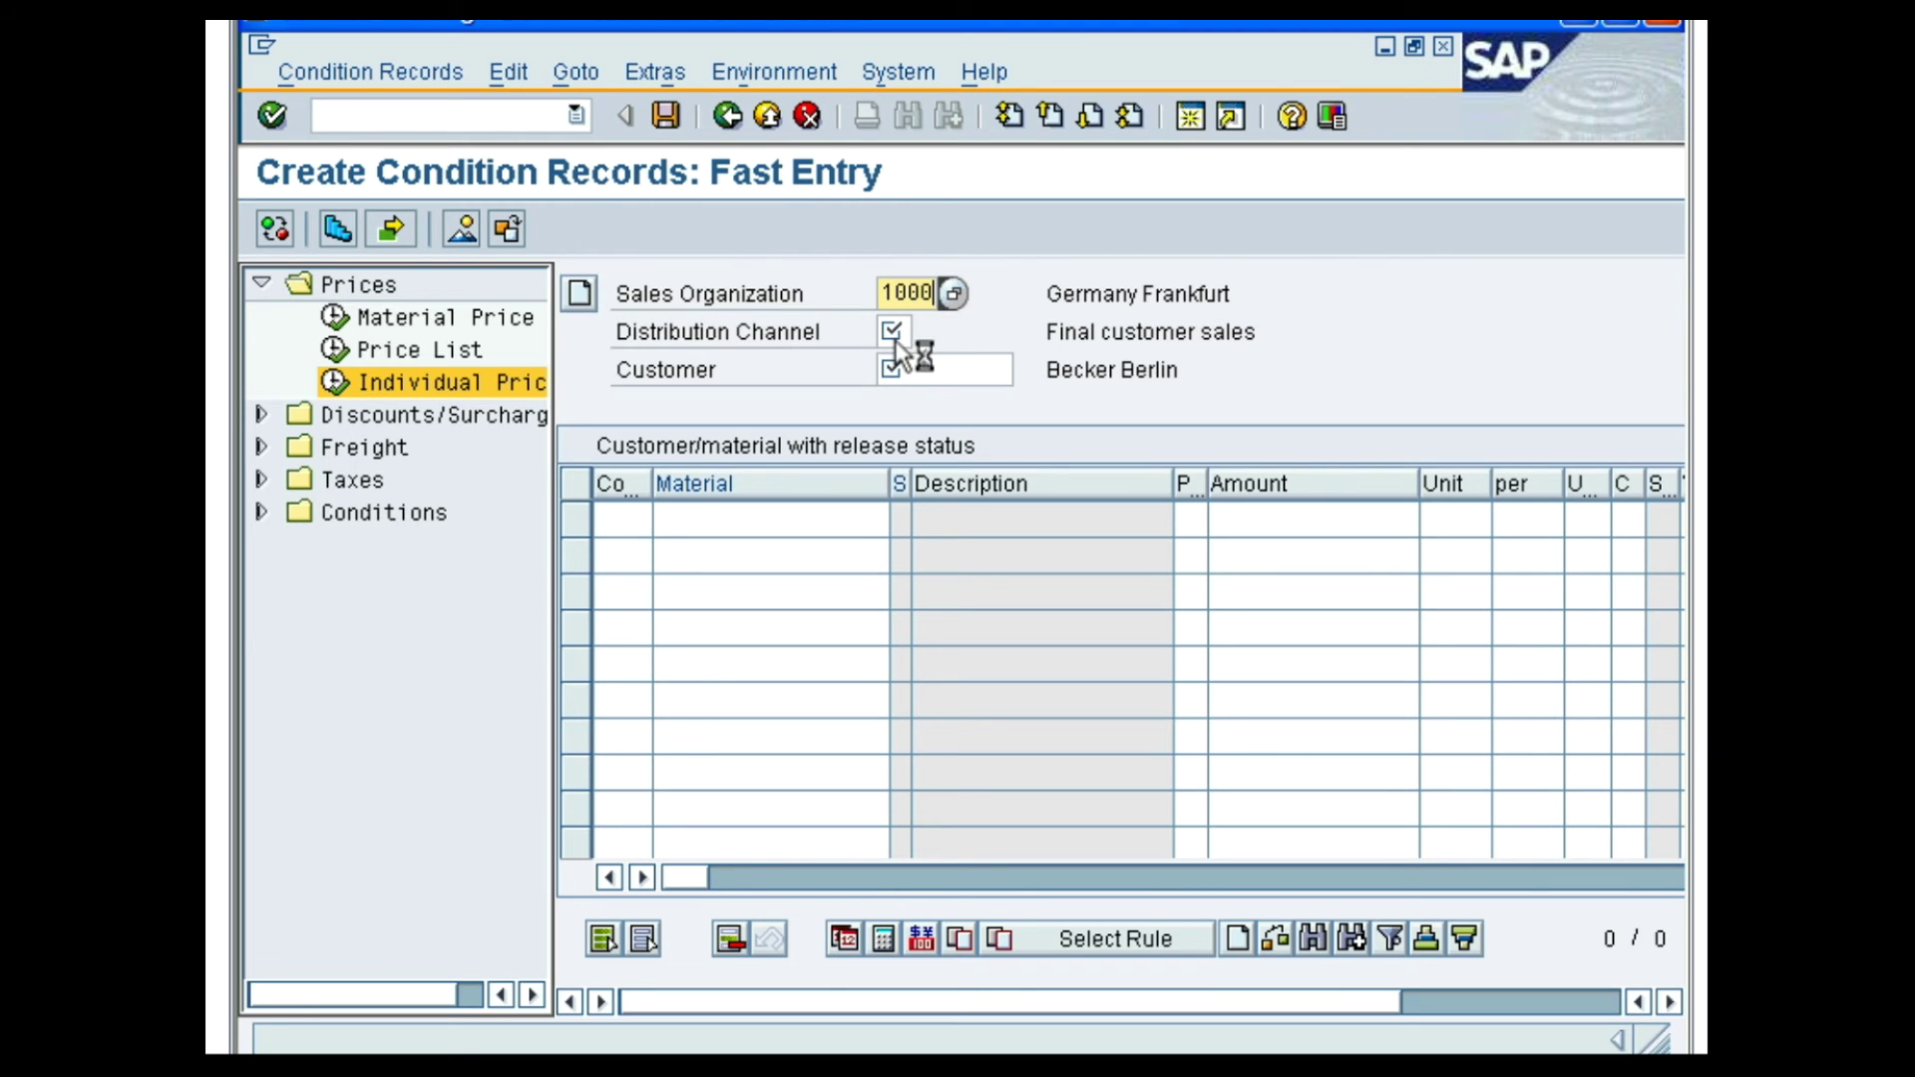
left_click(893, 332)
type("10")
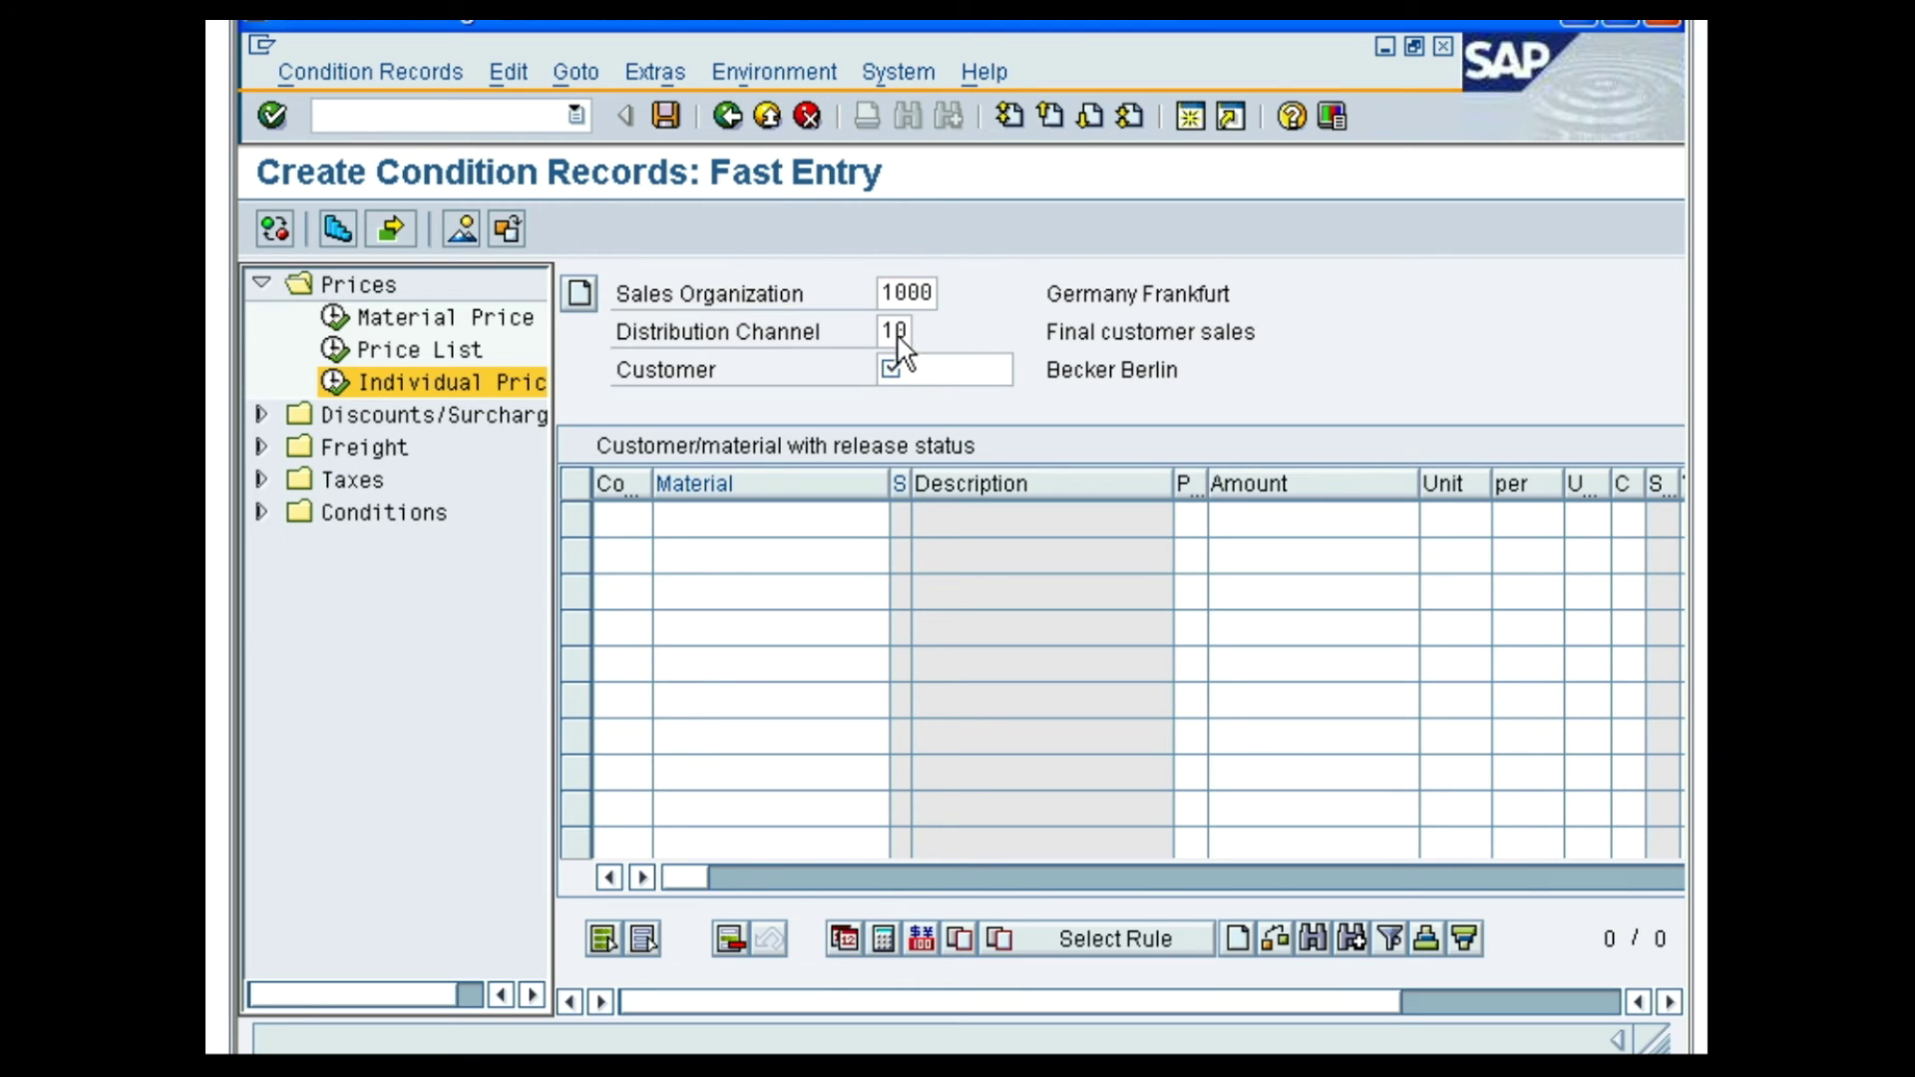
left_click(898, 375)
type("1360")
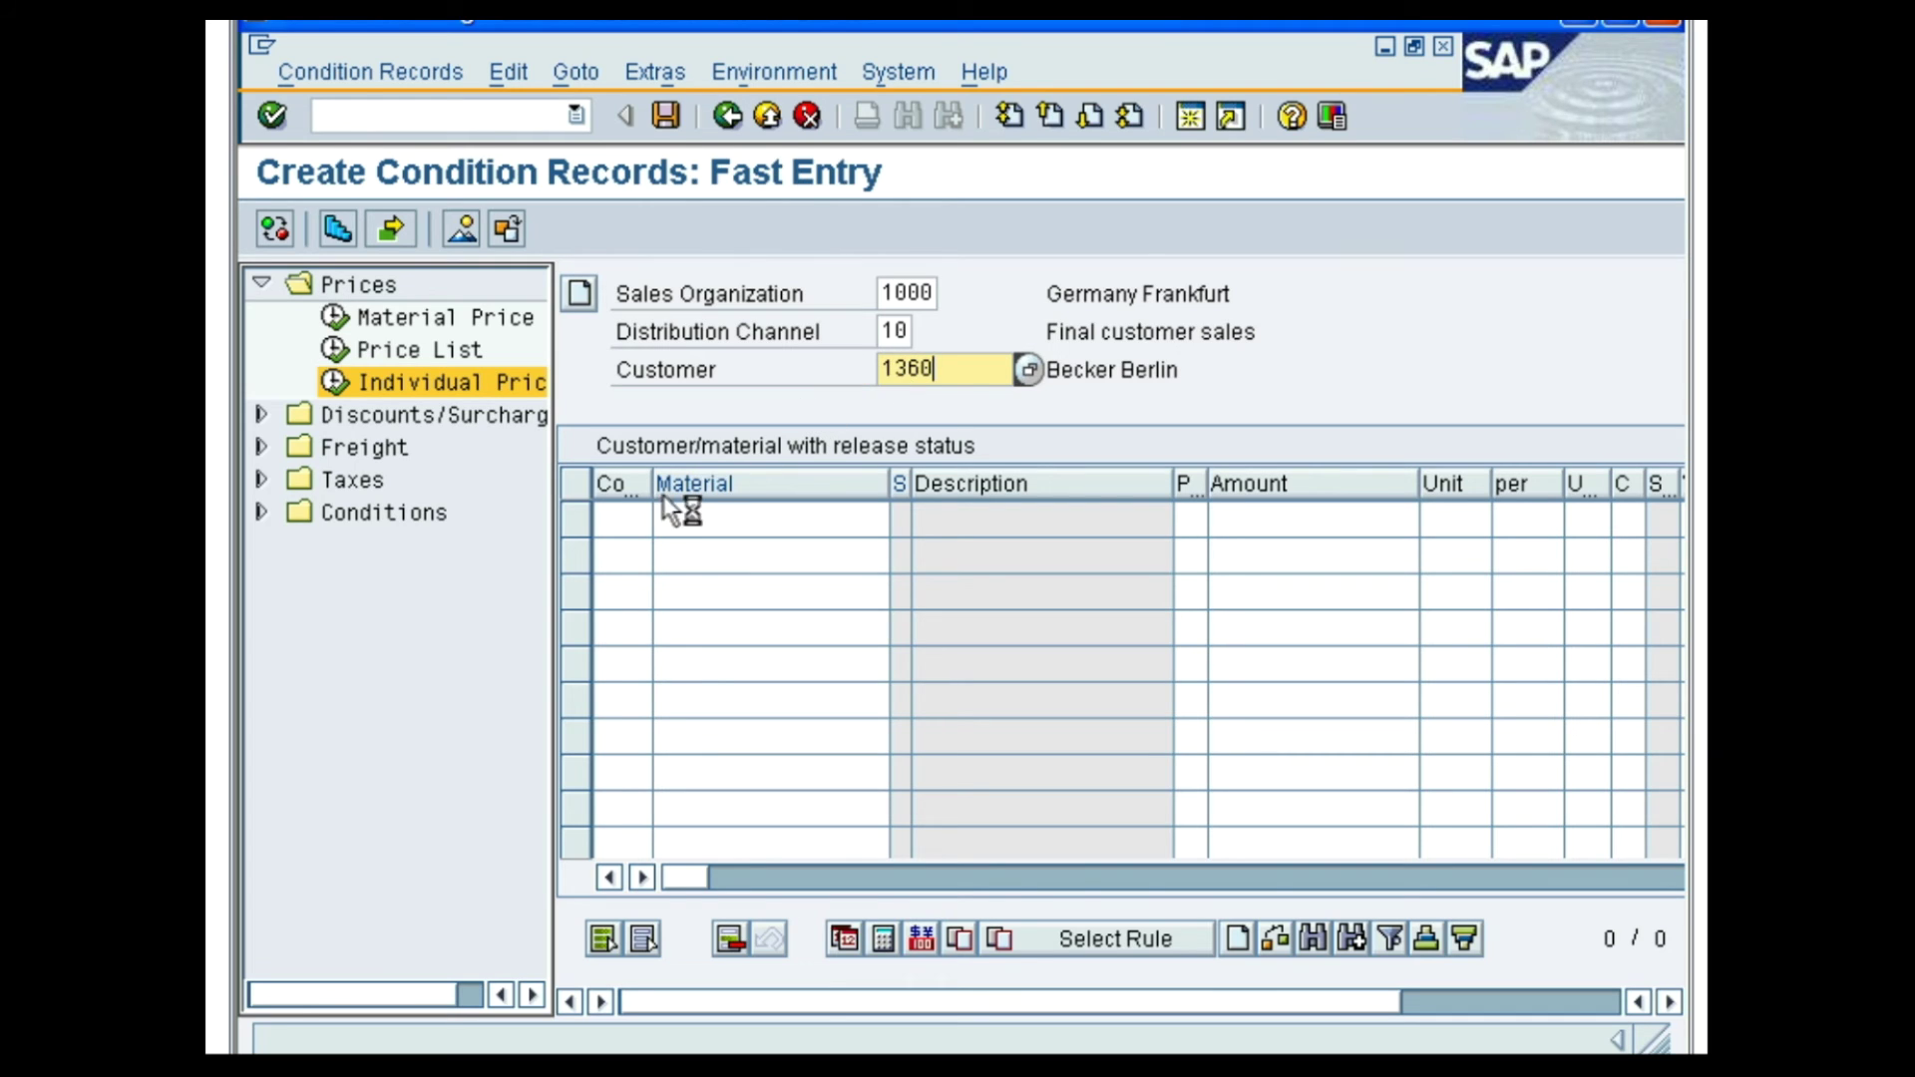
Enter condition type PR00 with material DPC1003 in the first row of the price records and confirm the entry
left_click(630, 517)
type("PR00")
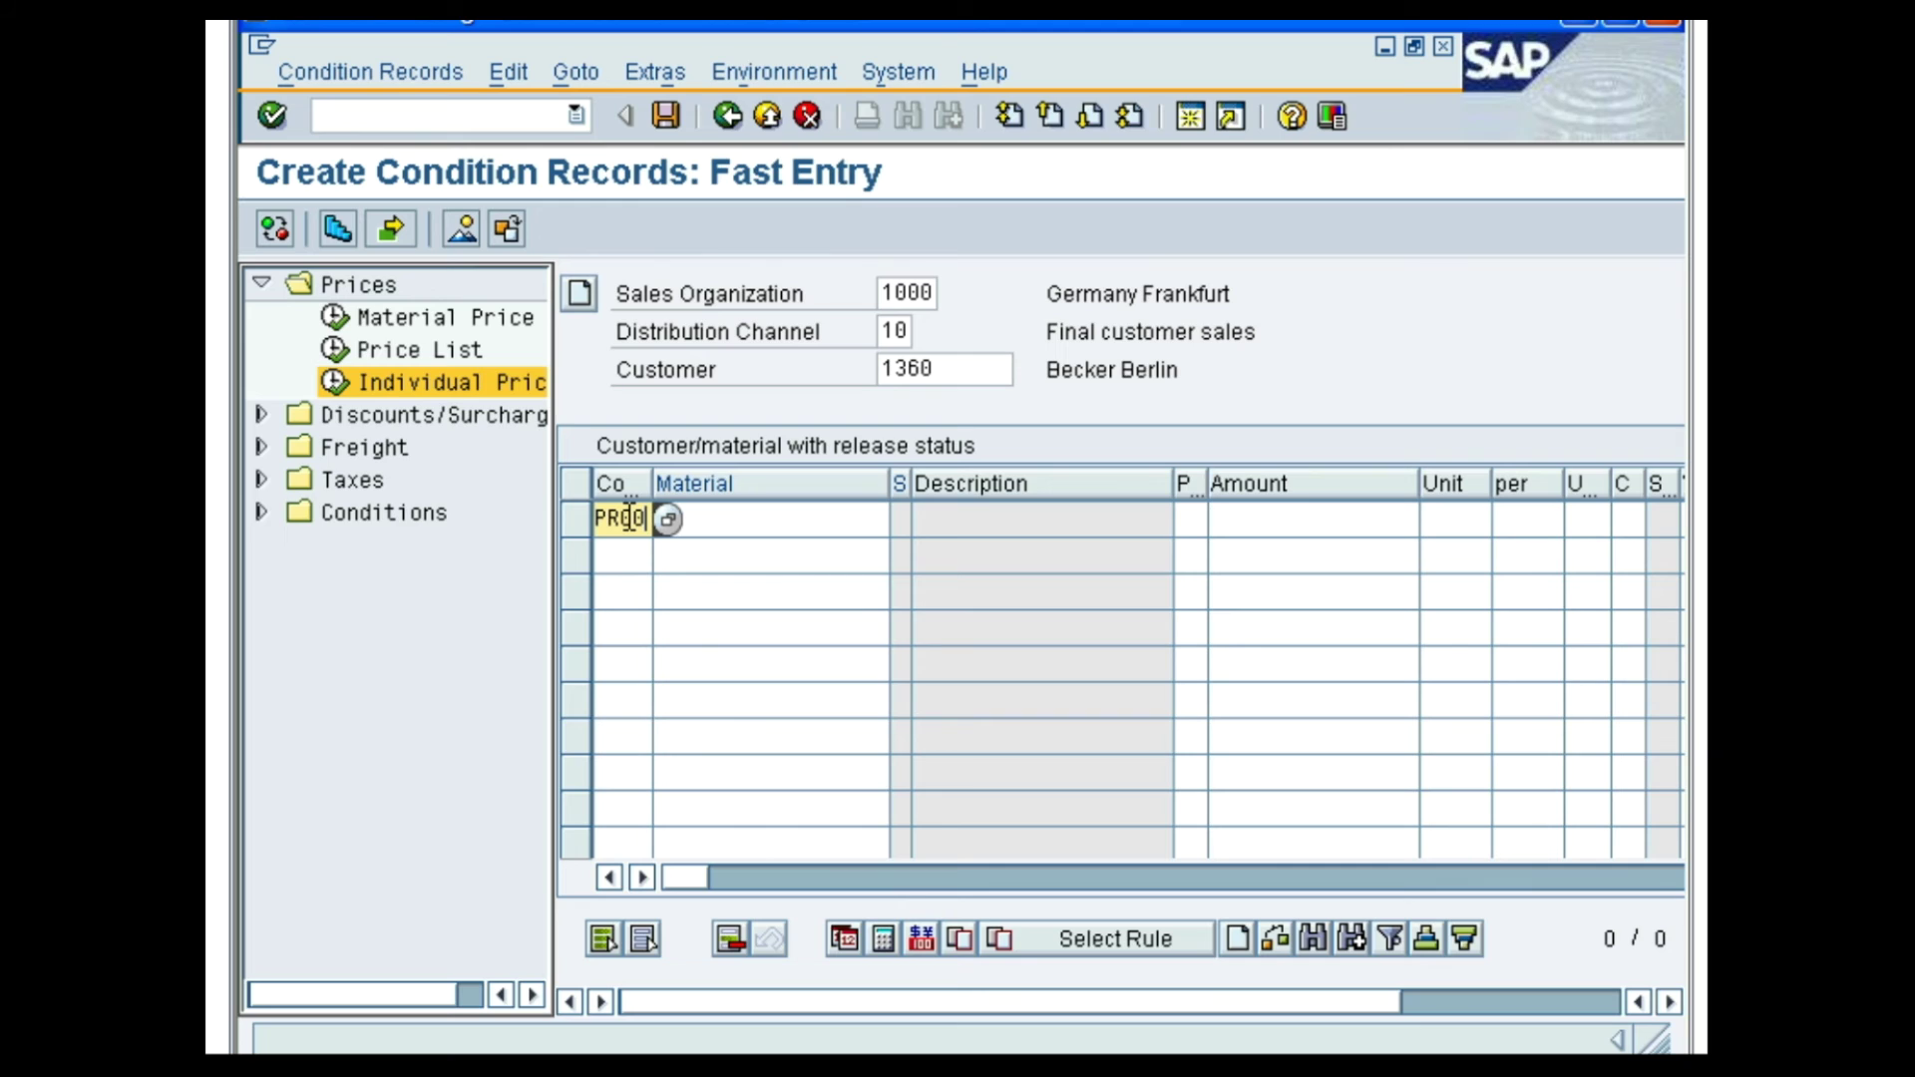
left_click(704, 526)
type("D")
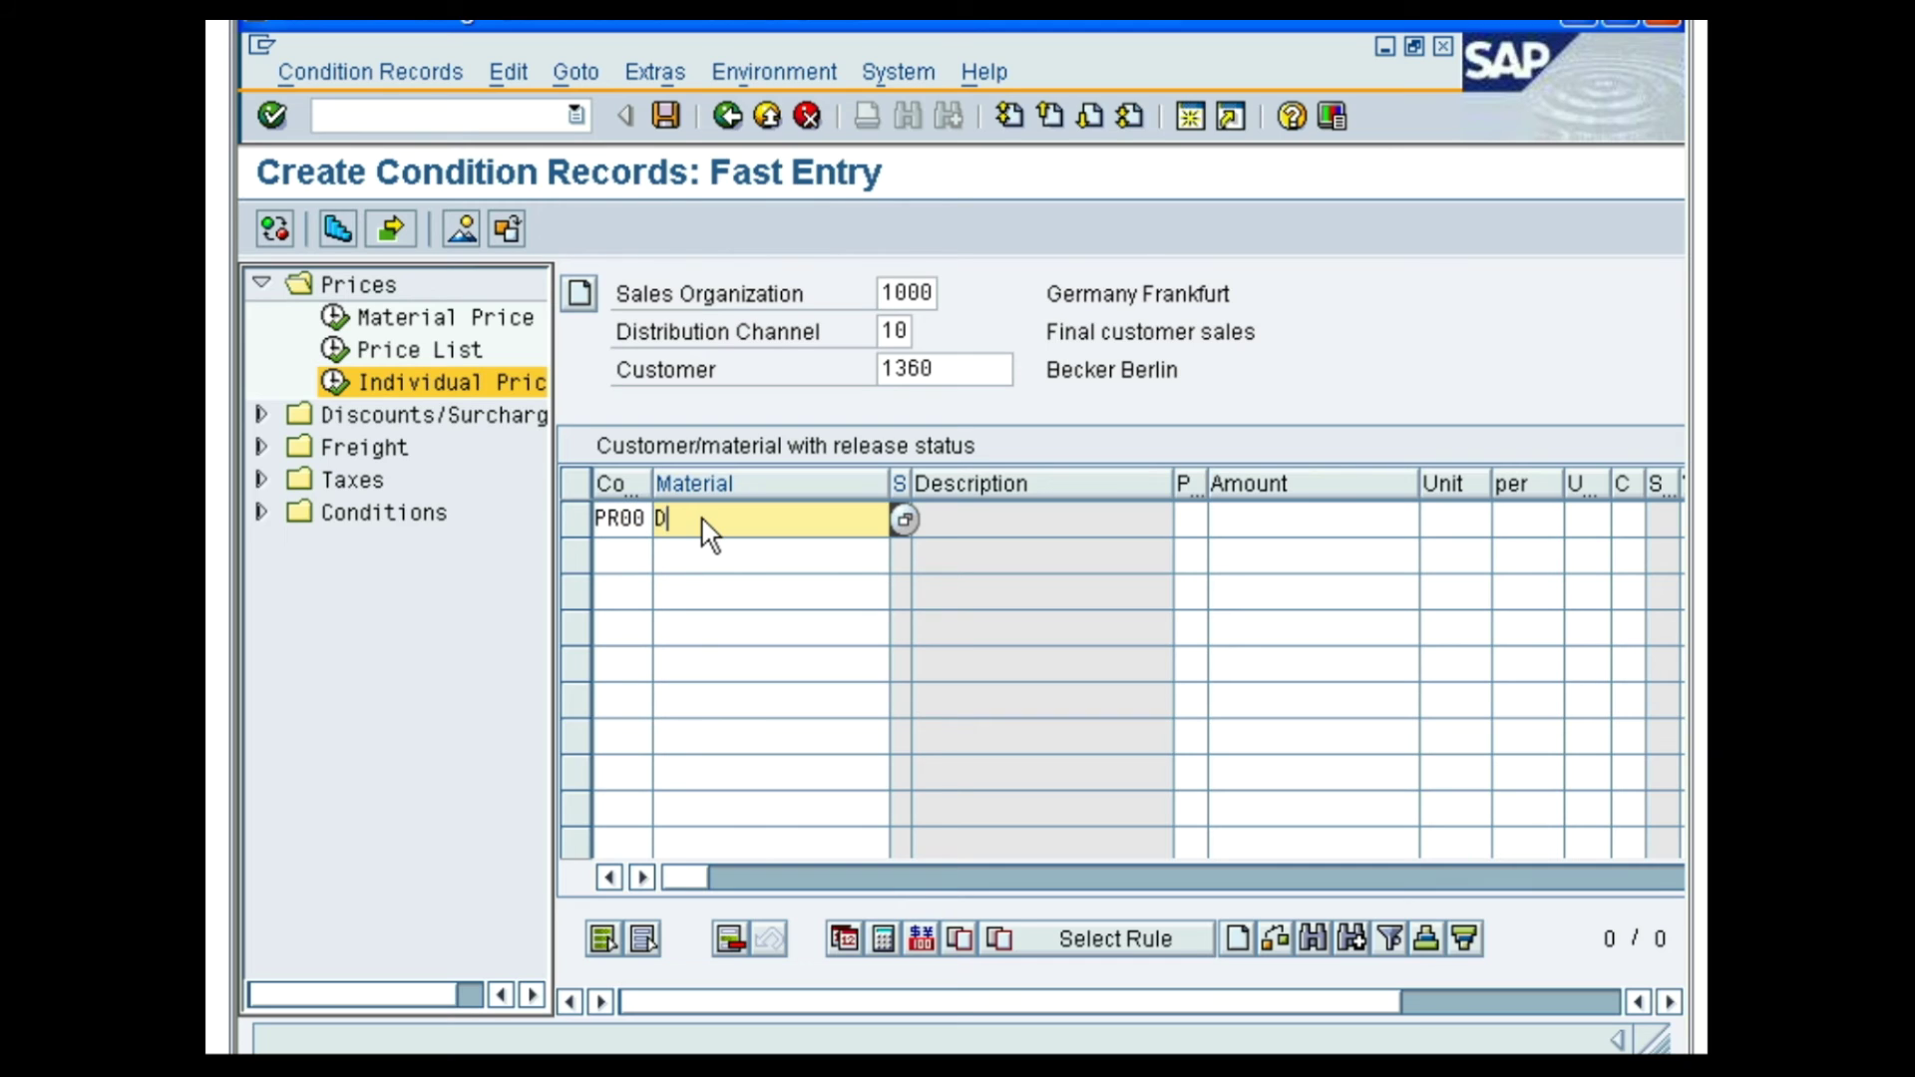
type("PC1003")
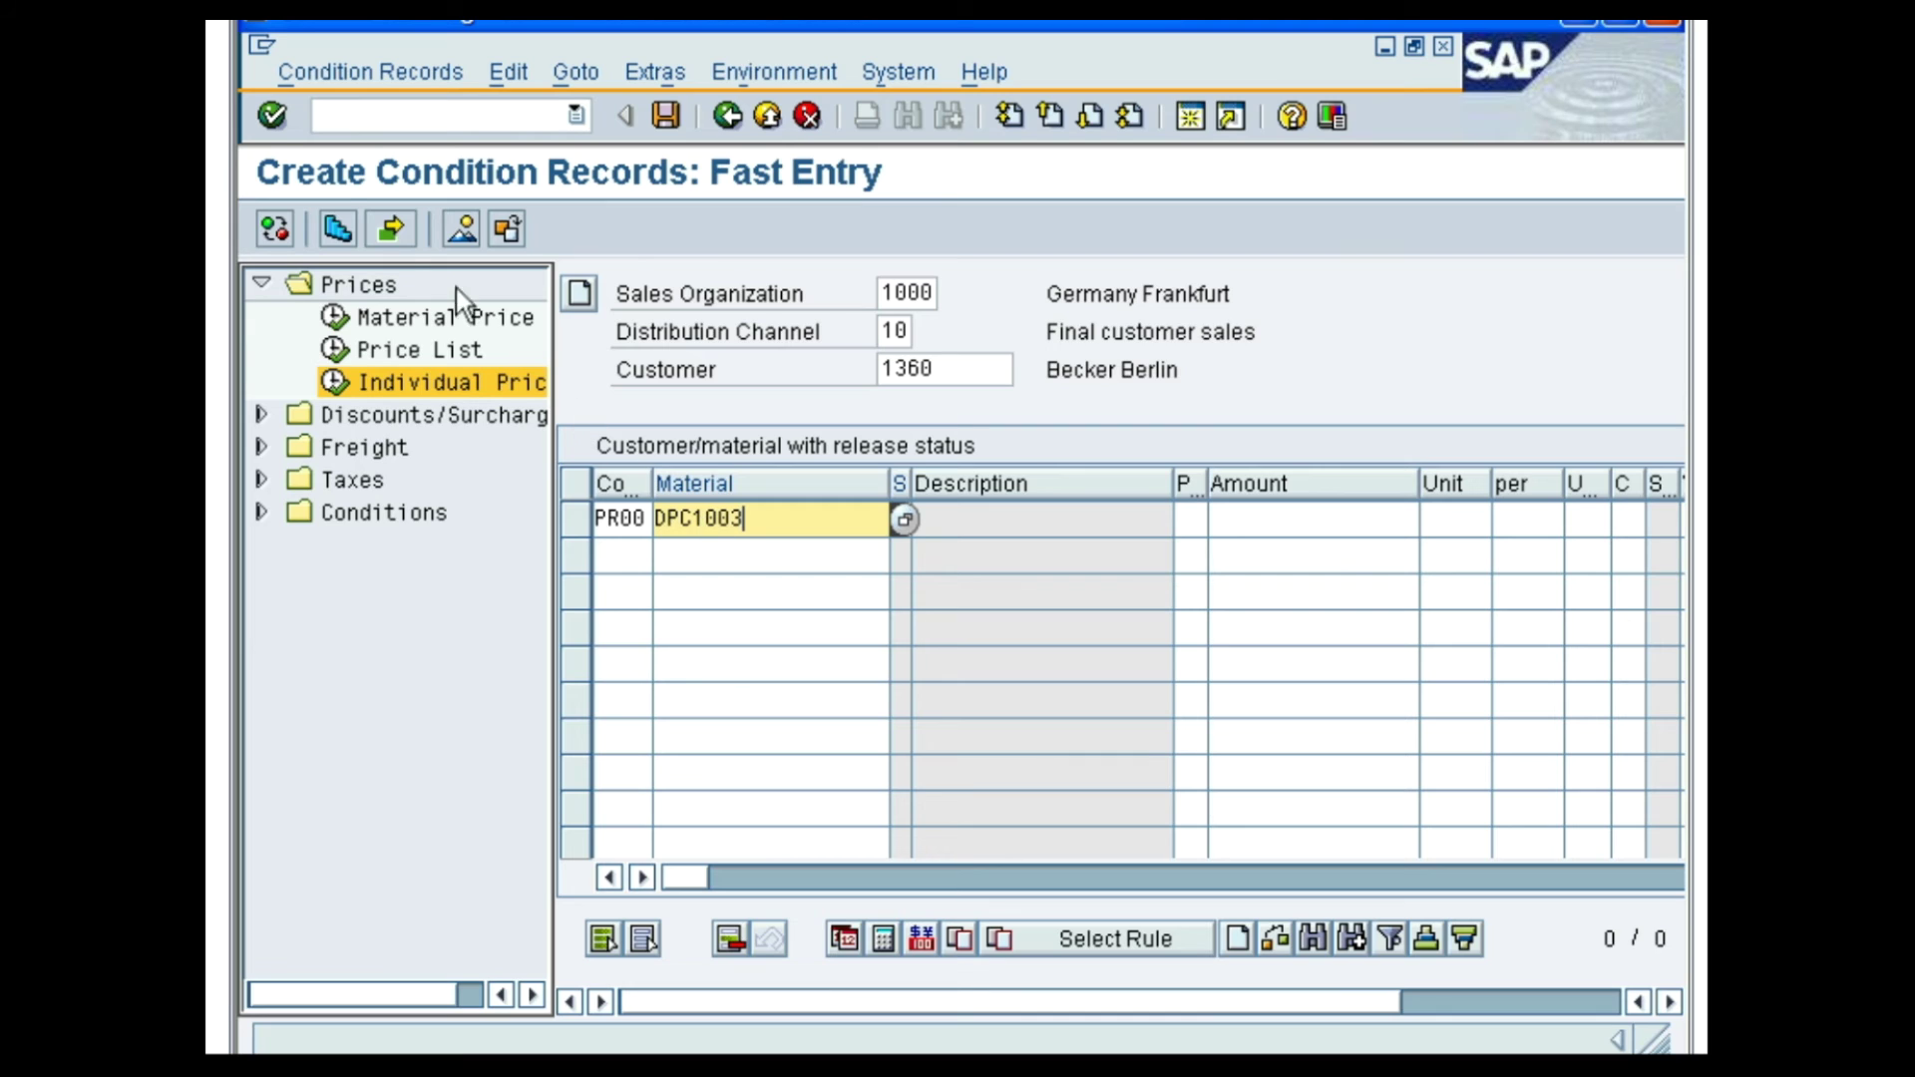
left_click(272, 114)
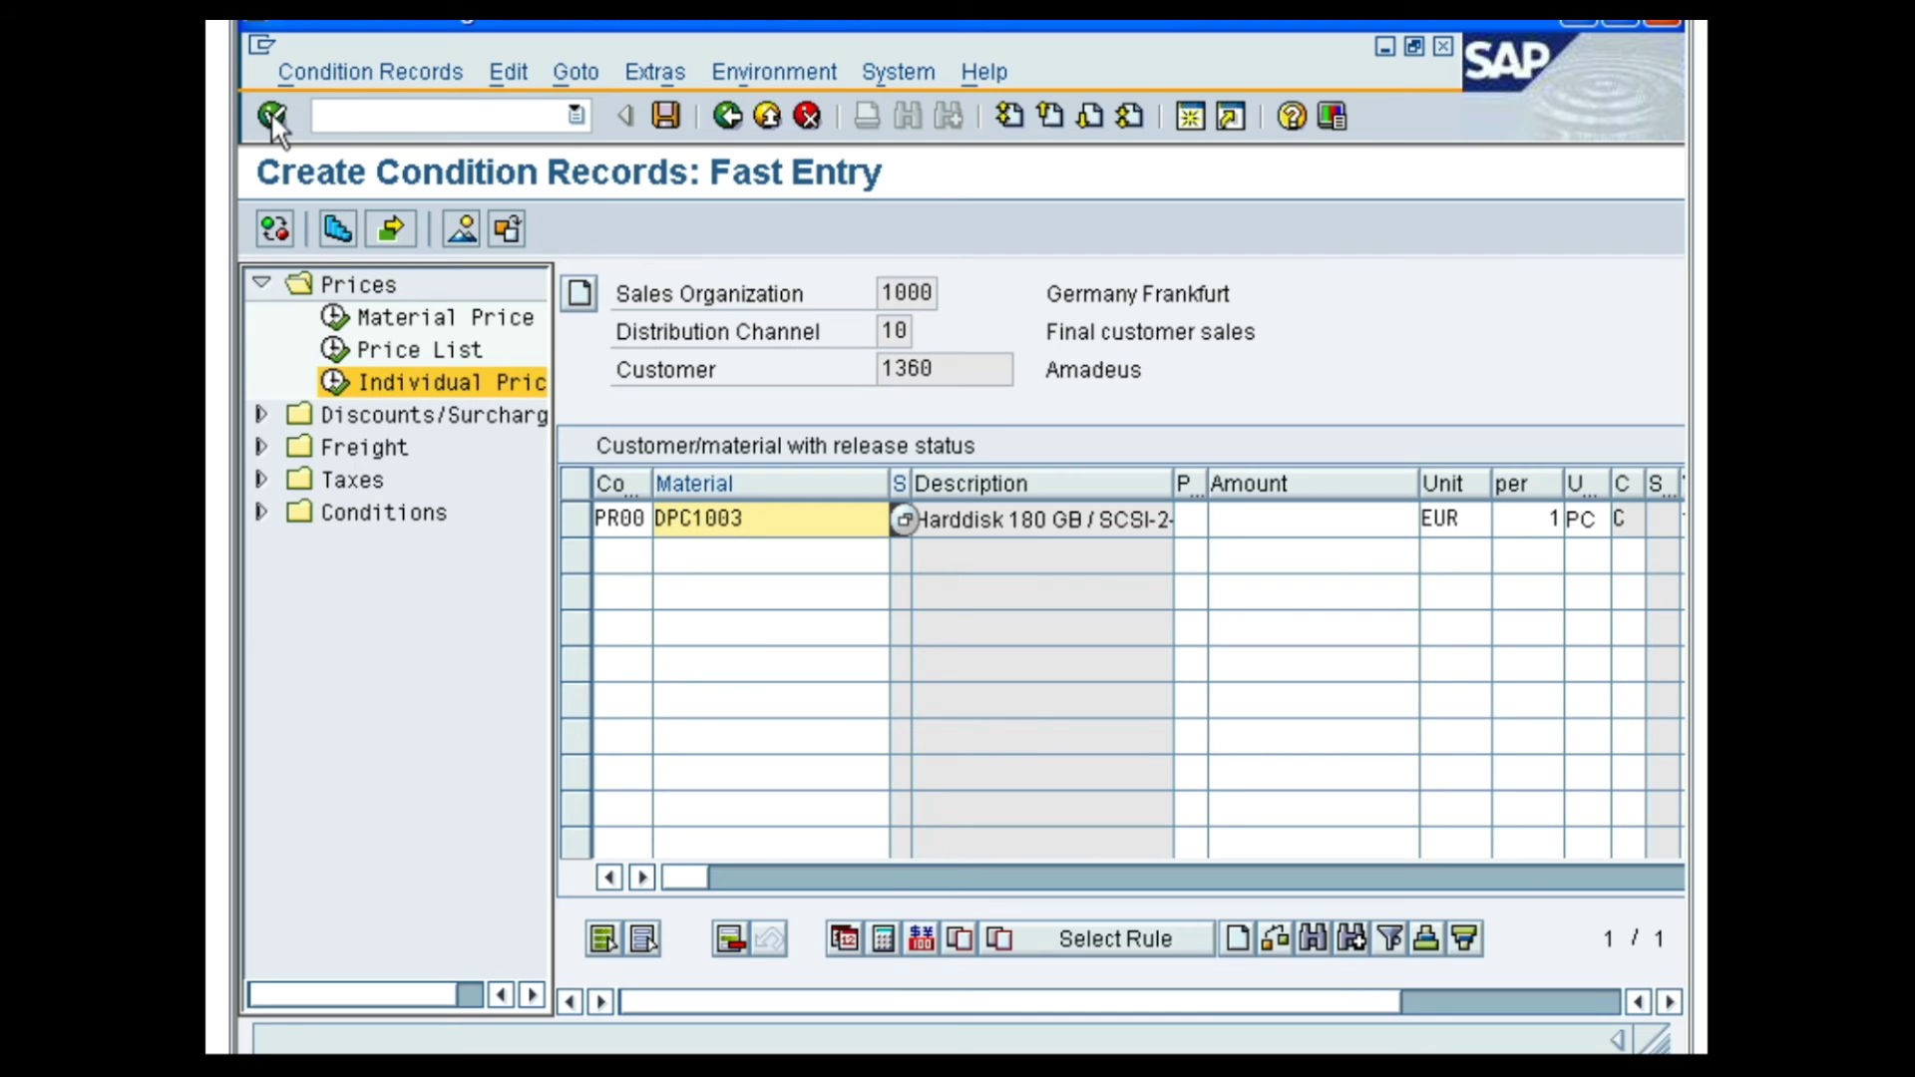
Open the scales of the PR00 record and enter 800 EUR from 1 piece and 750 EUR from 10 pieces
left_click(590, 517)
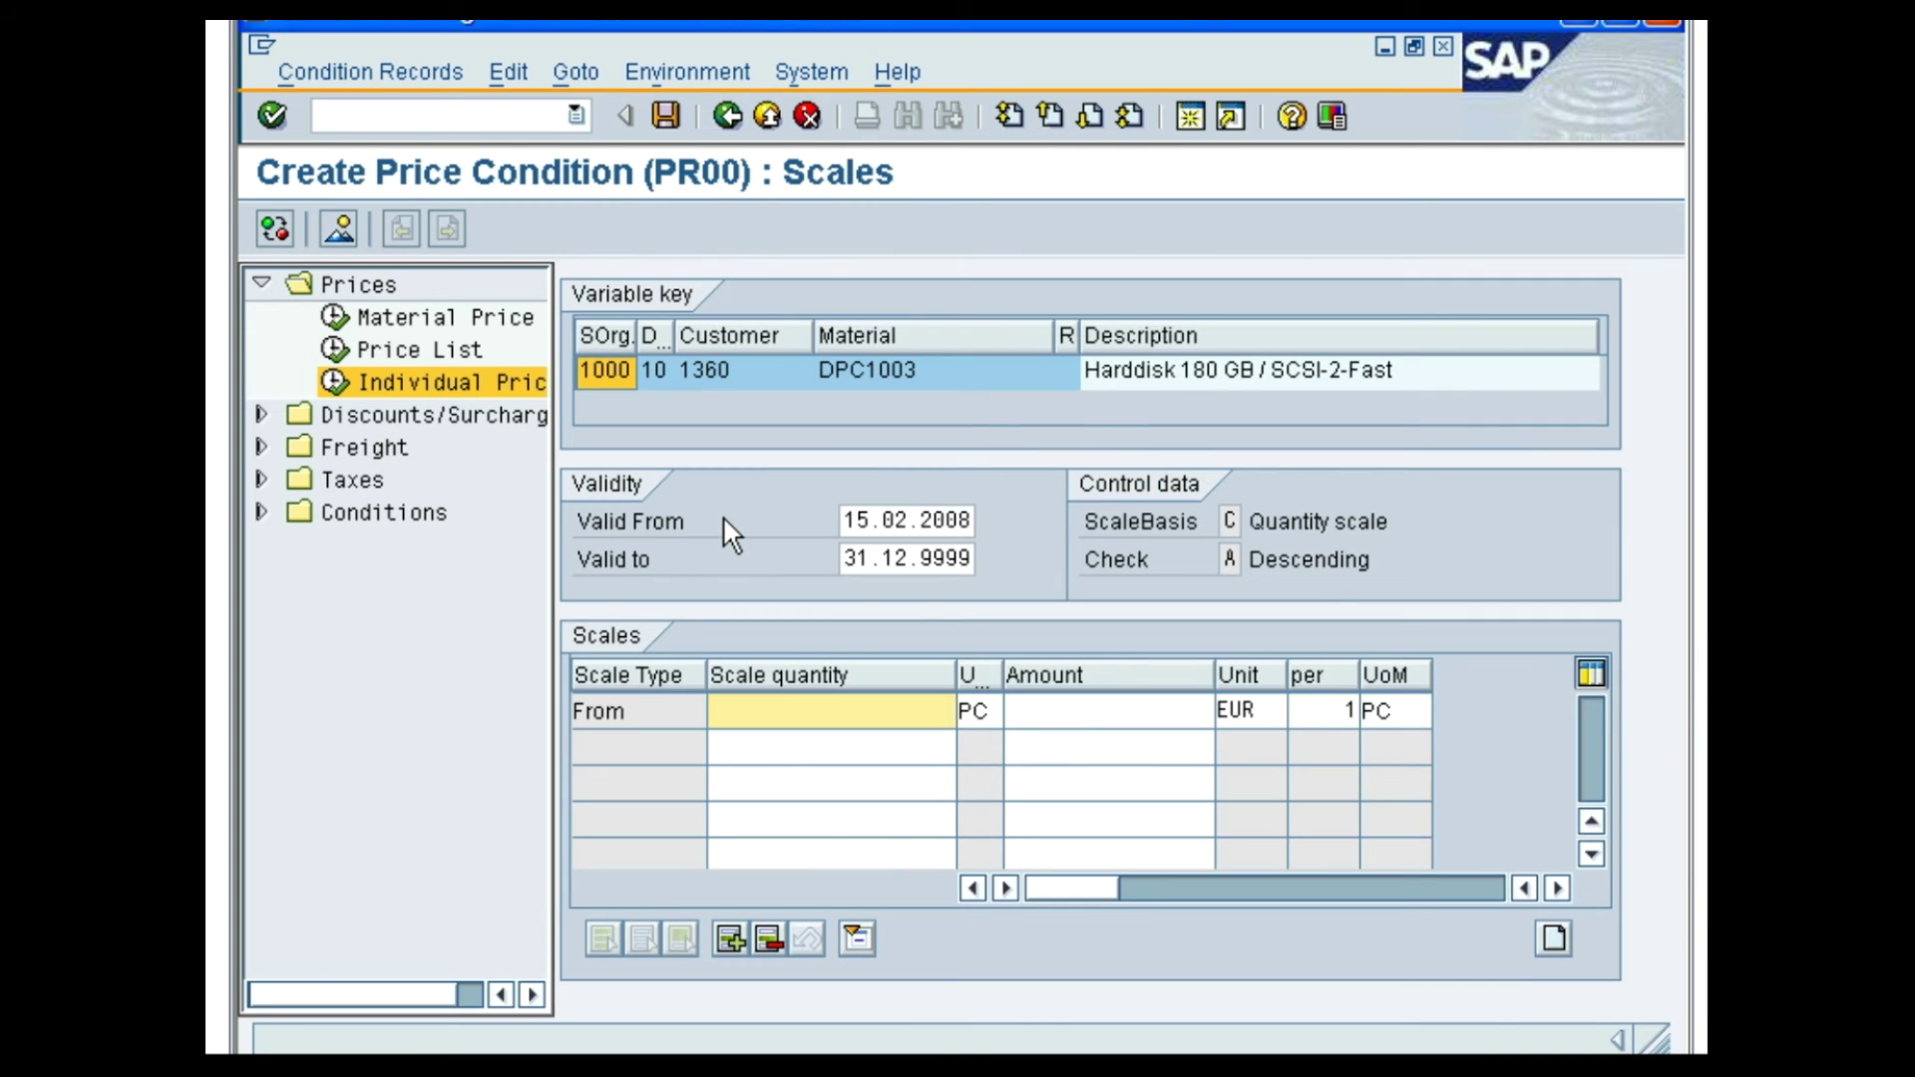
left_click(722, 717)
type("1")
left_click(1162, 720)
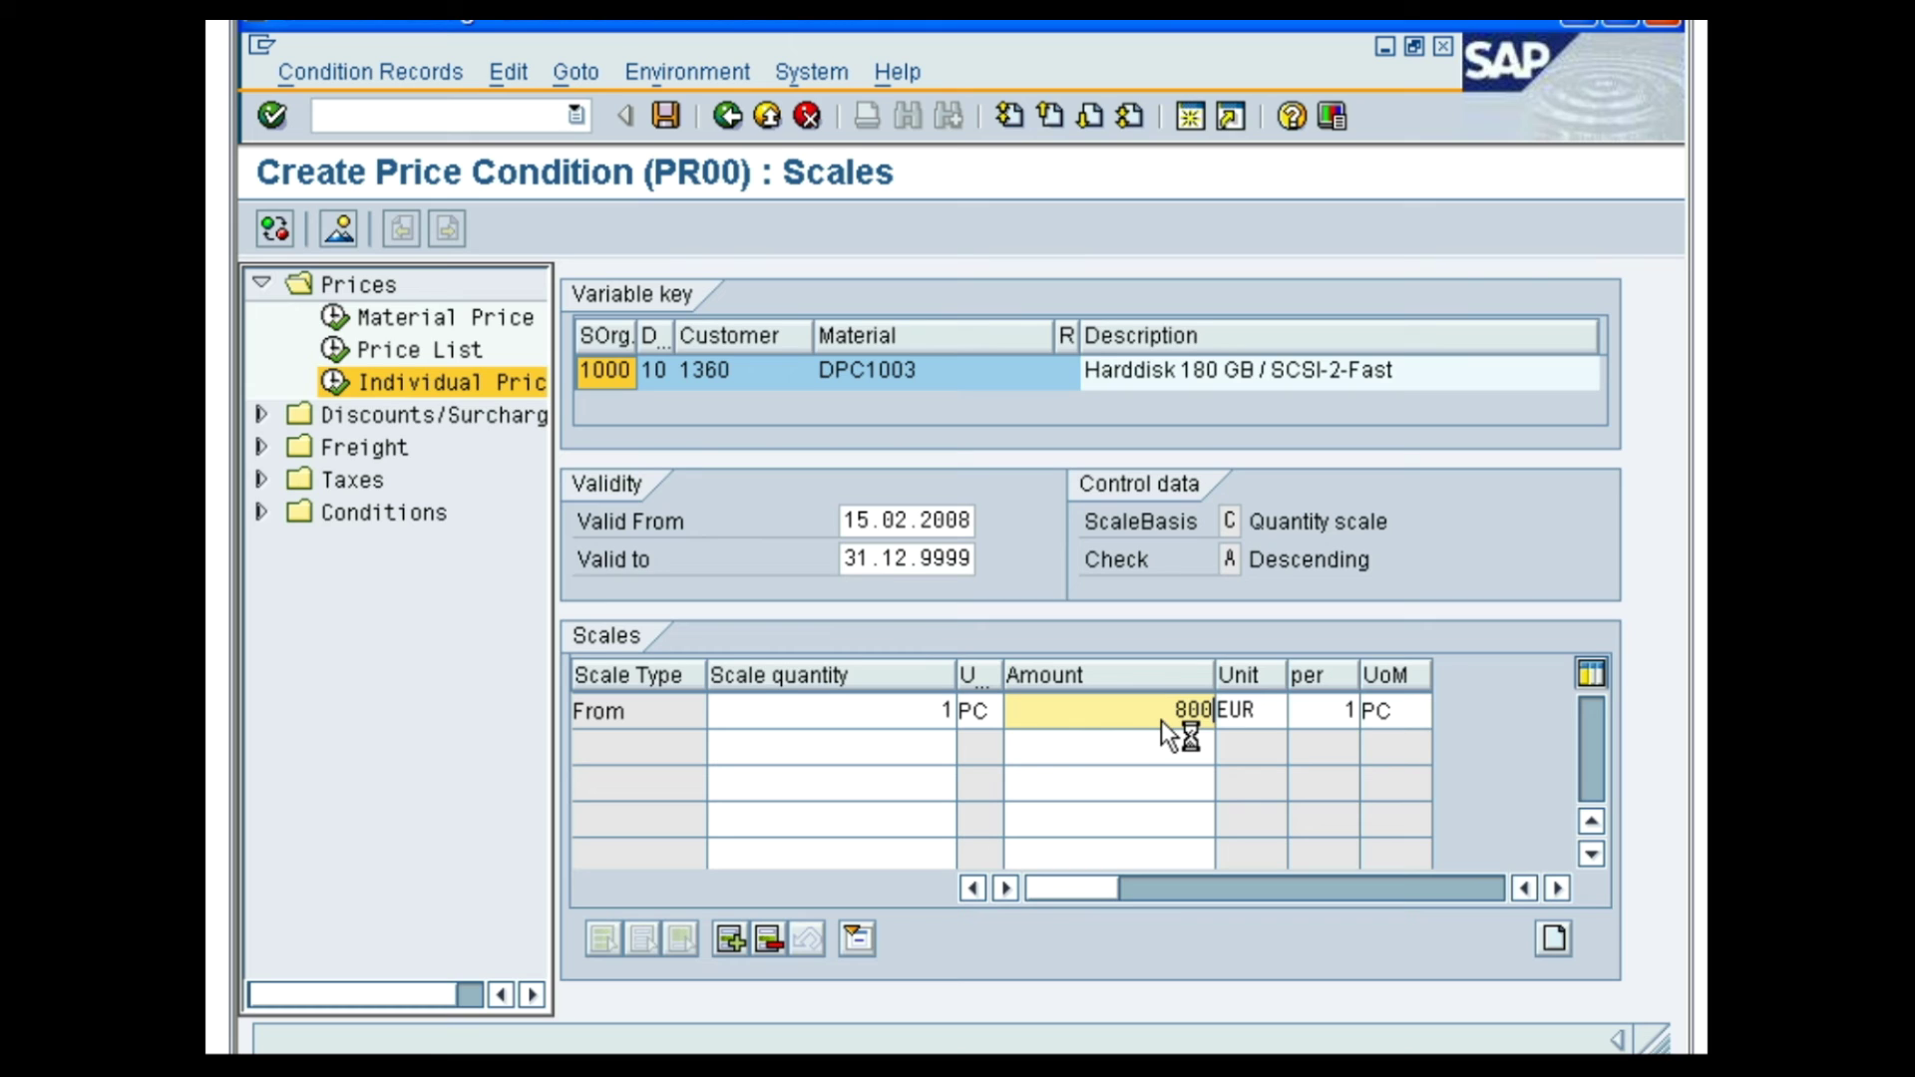
left_click(840, 756)
type("10")
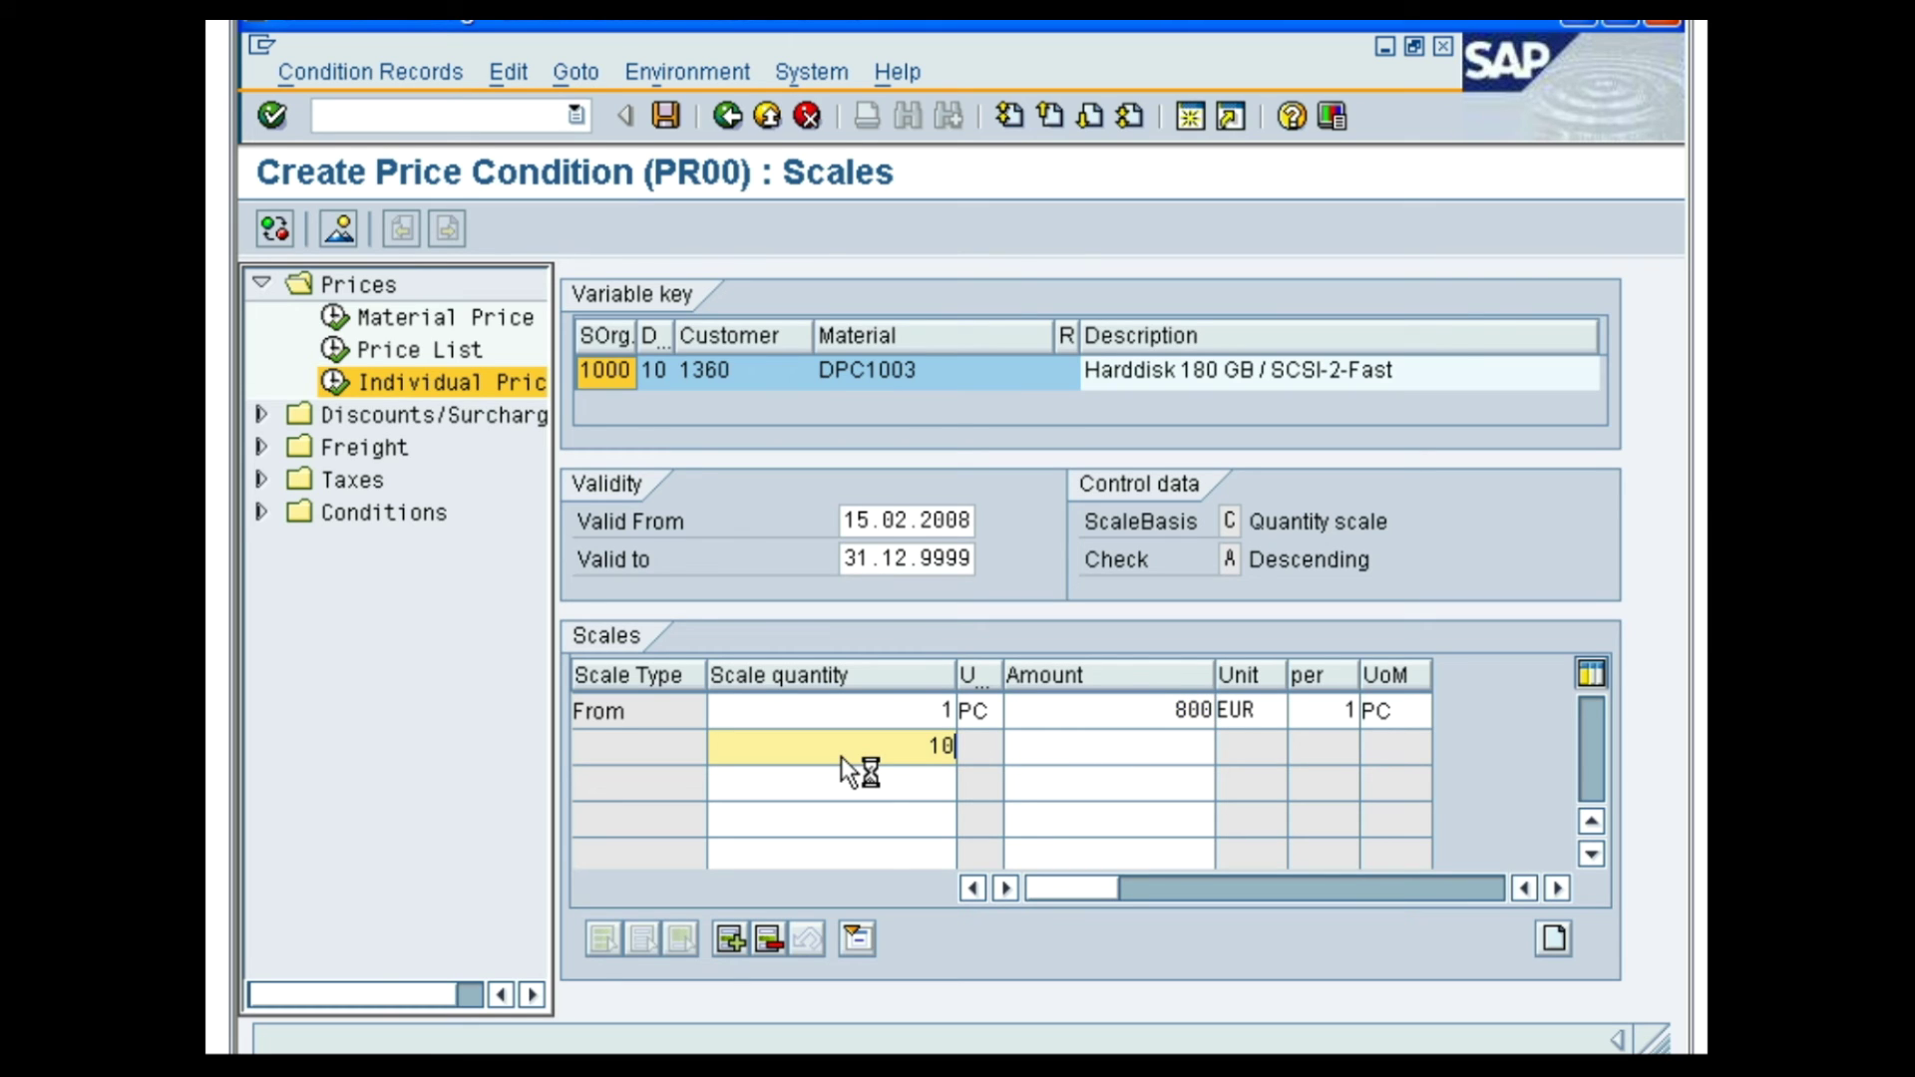
left_click(1096, 756)
type("750")
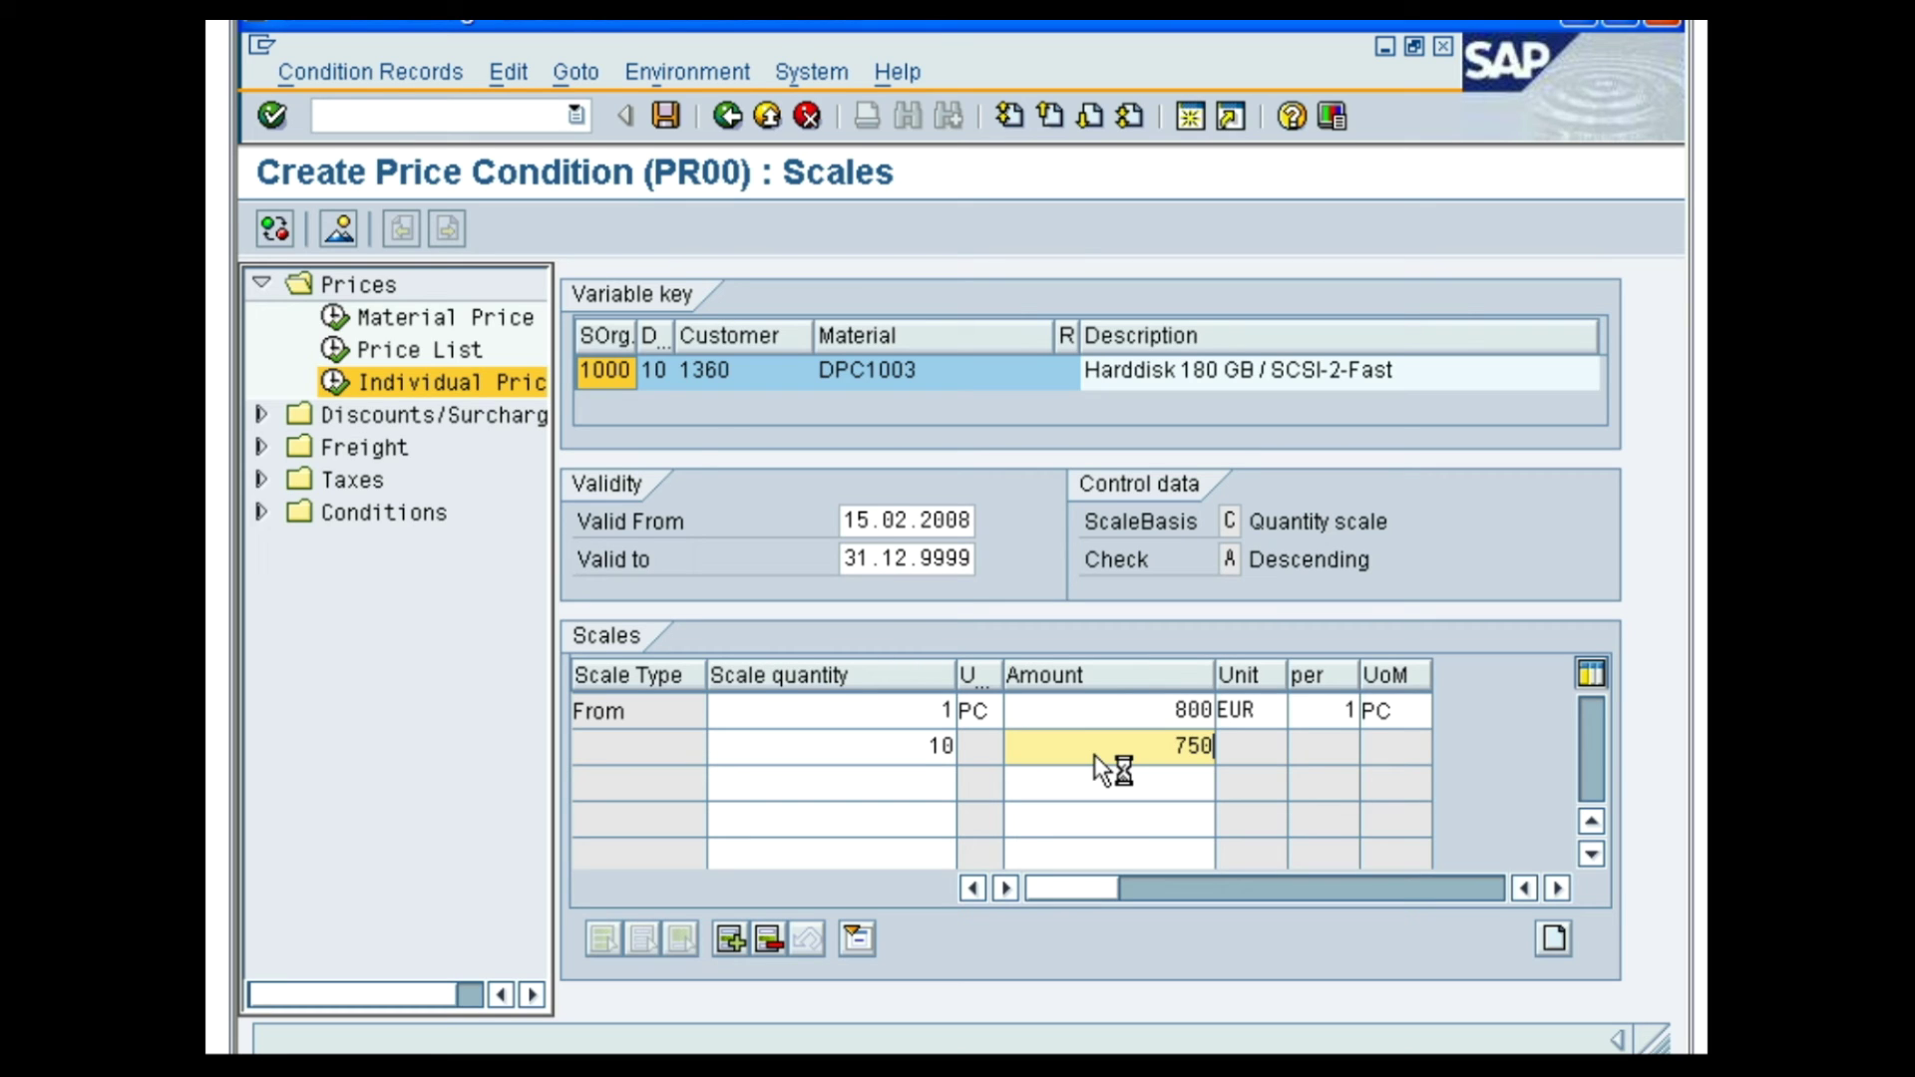
Add a scale level of 700 EUR from 100 pieces and save the PR00 price condition
left_click(924, 787)
type("100")
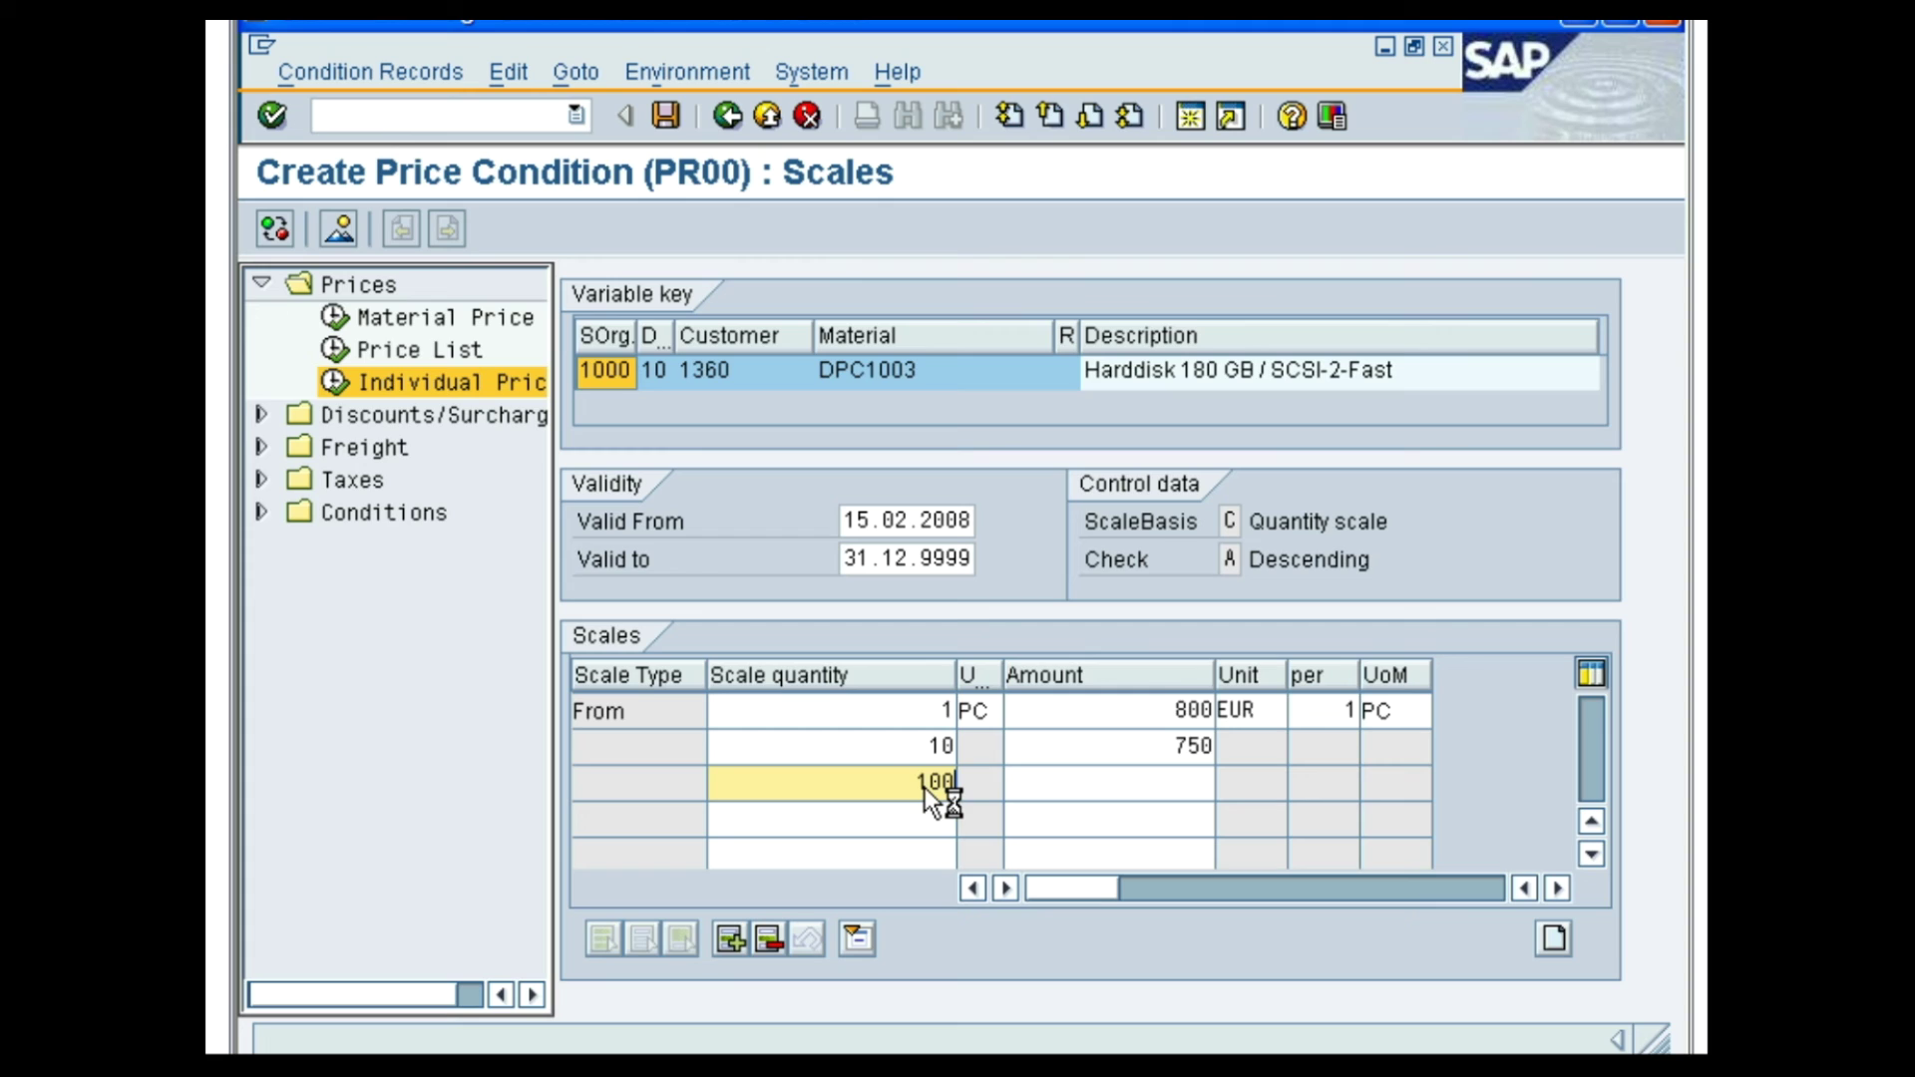
left_click(1047, 793)
type("700")
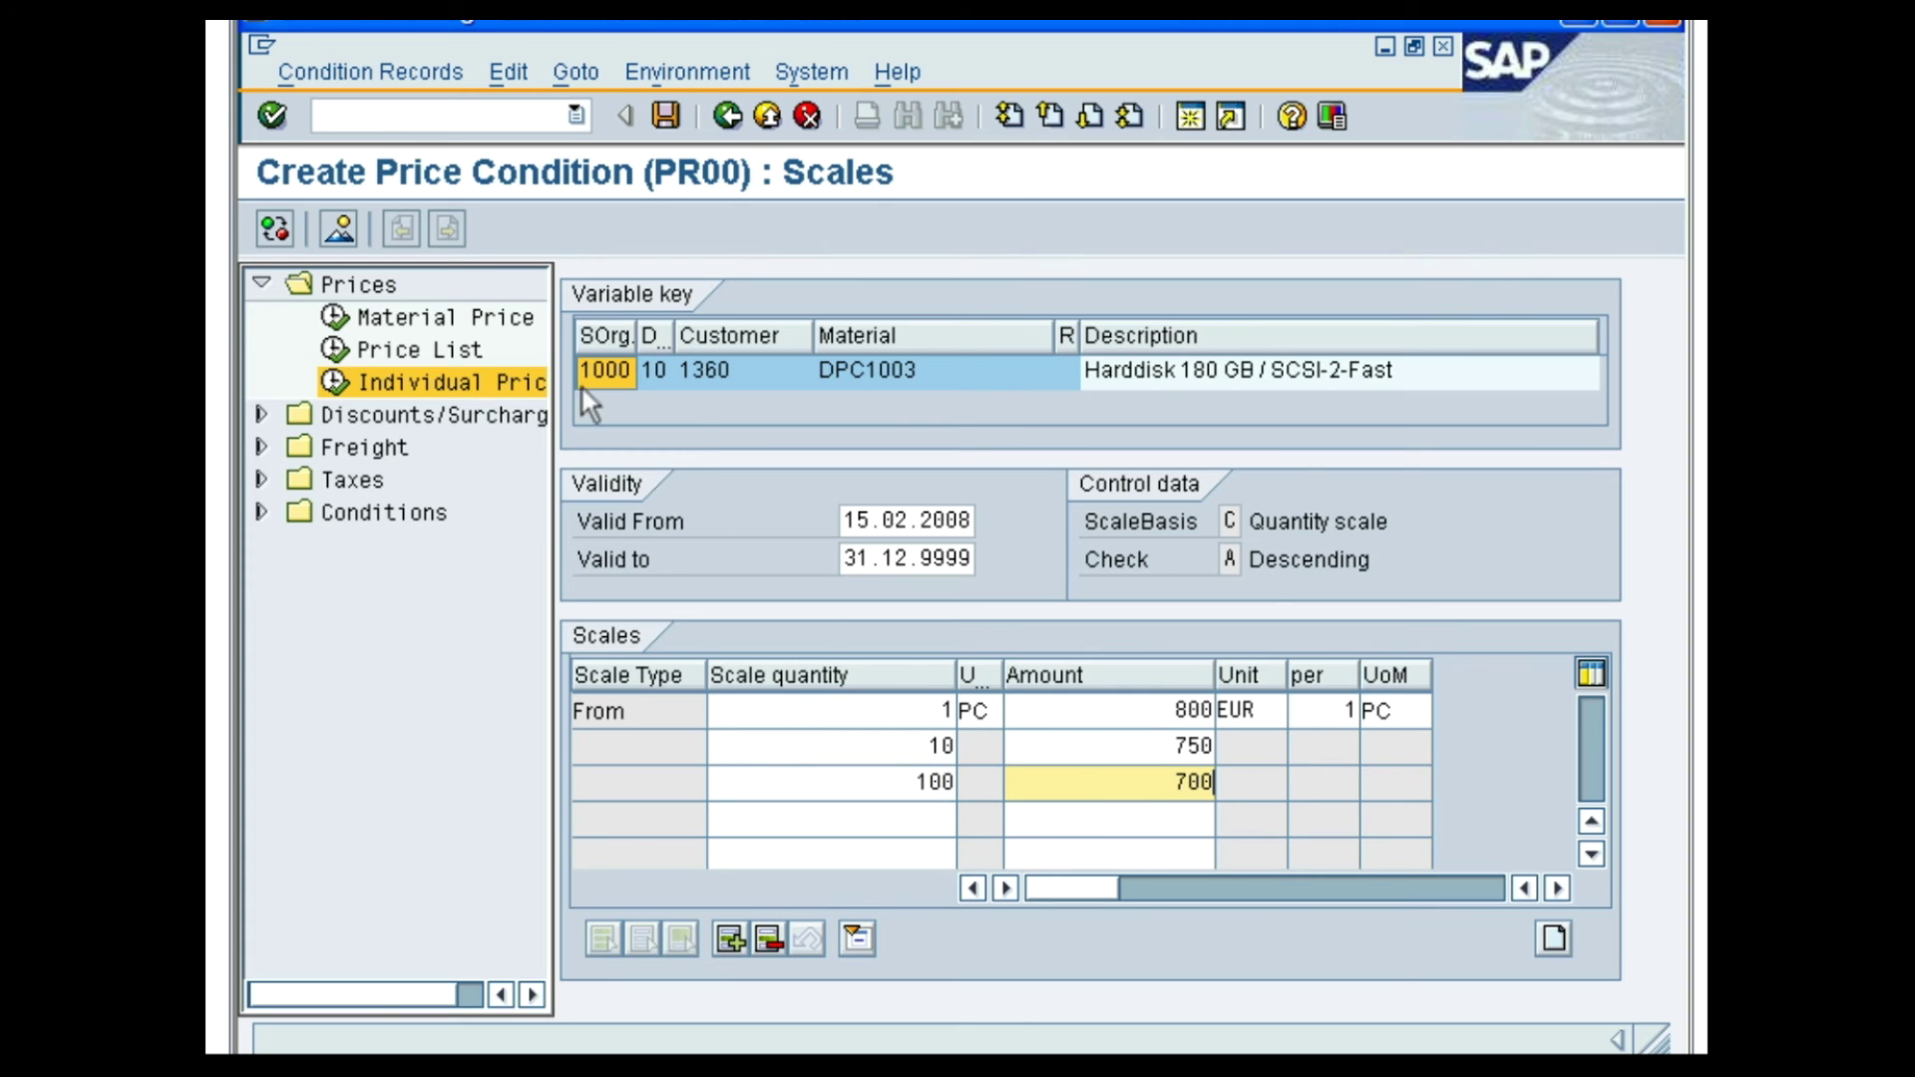
left_click(271, 114)
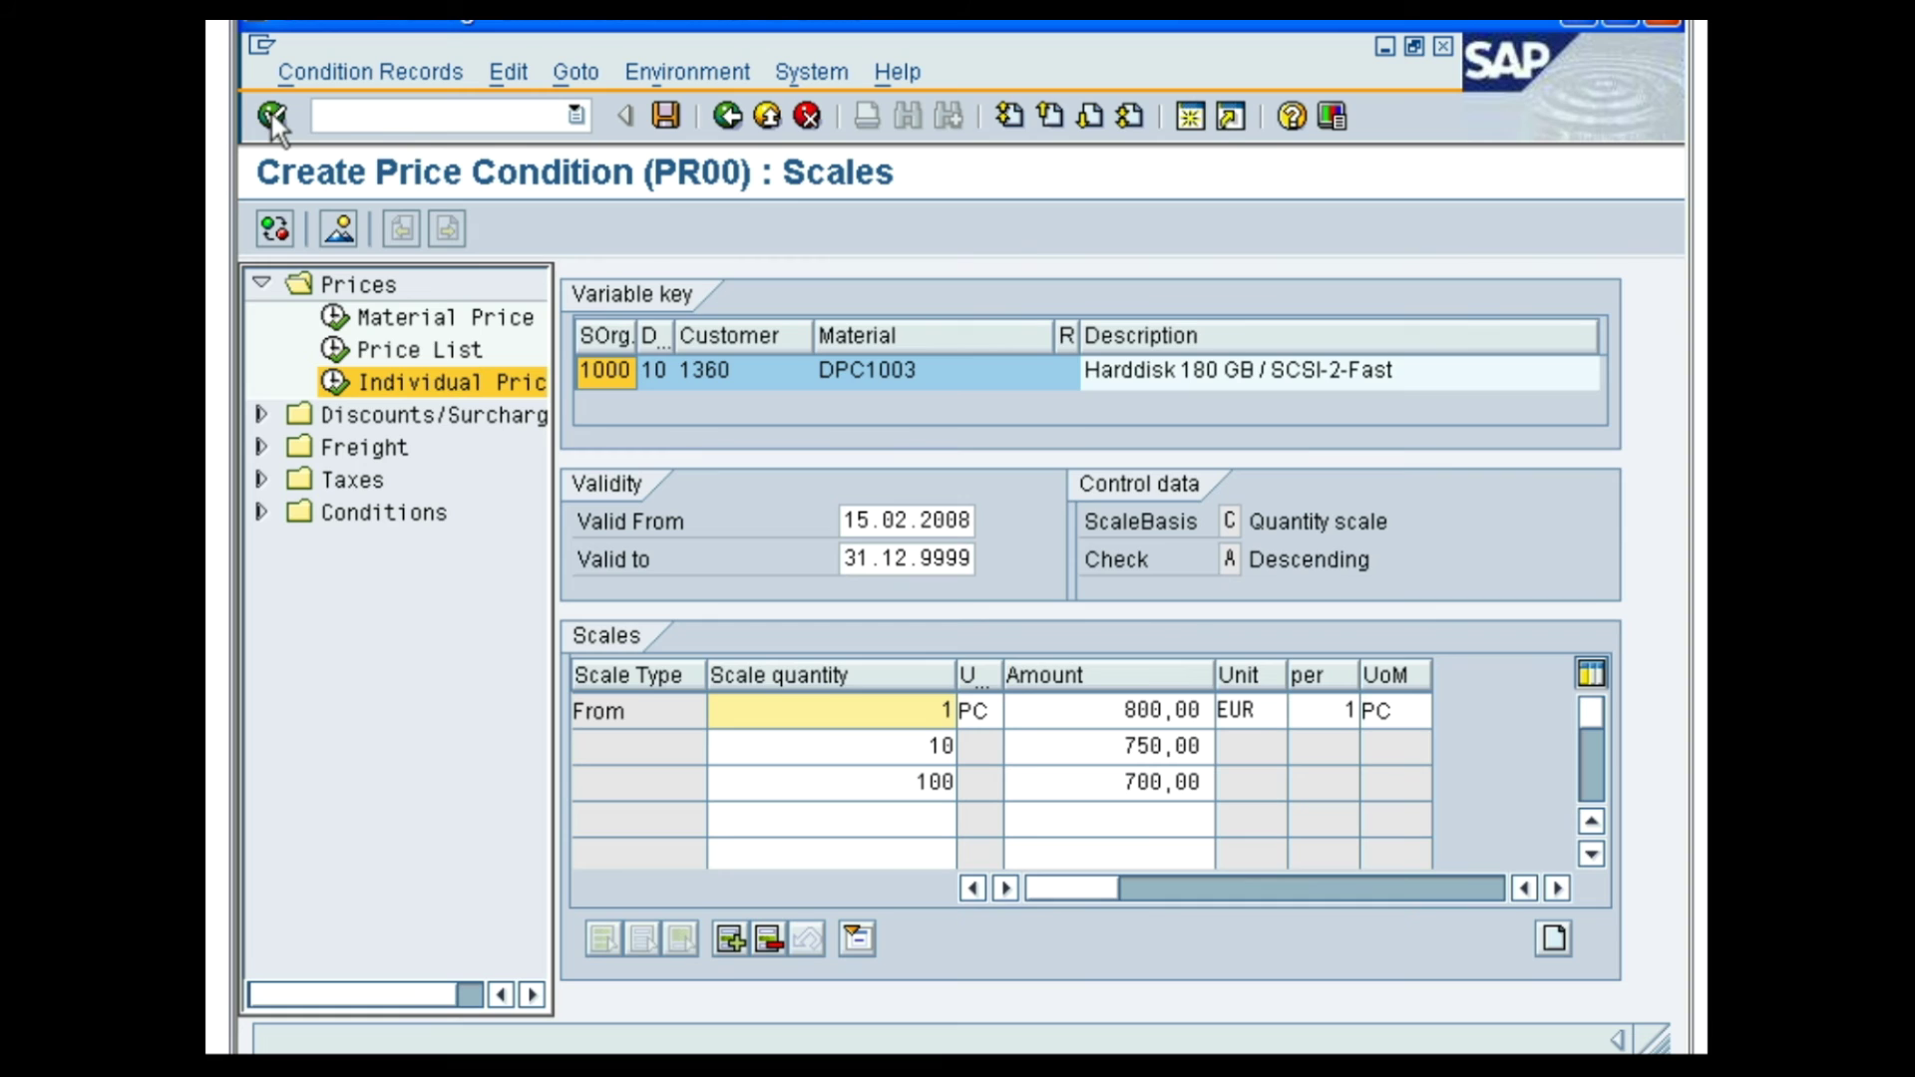
left_click(665, 115)
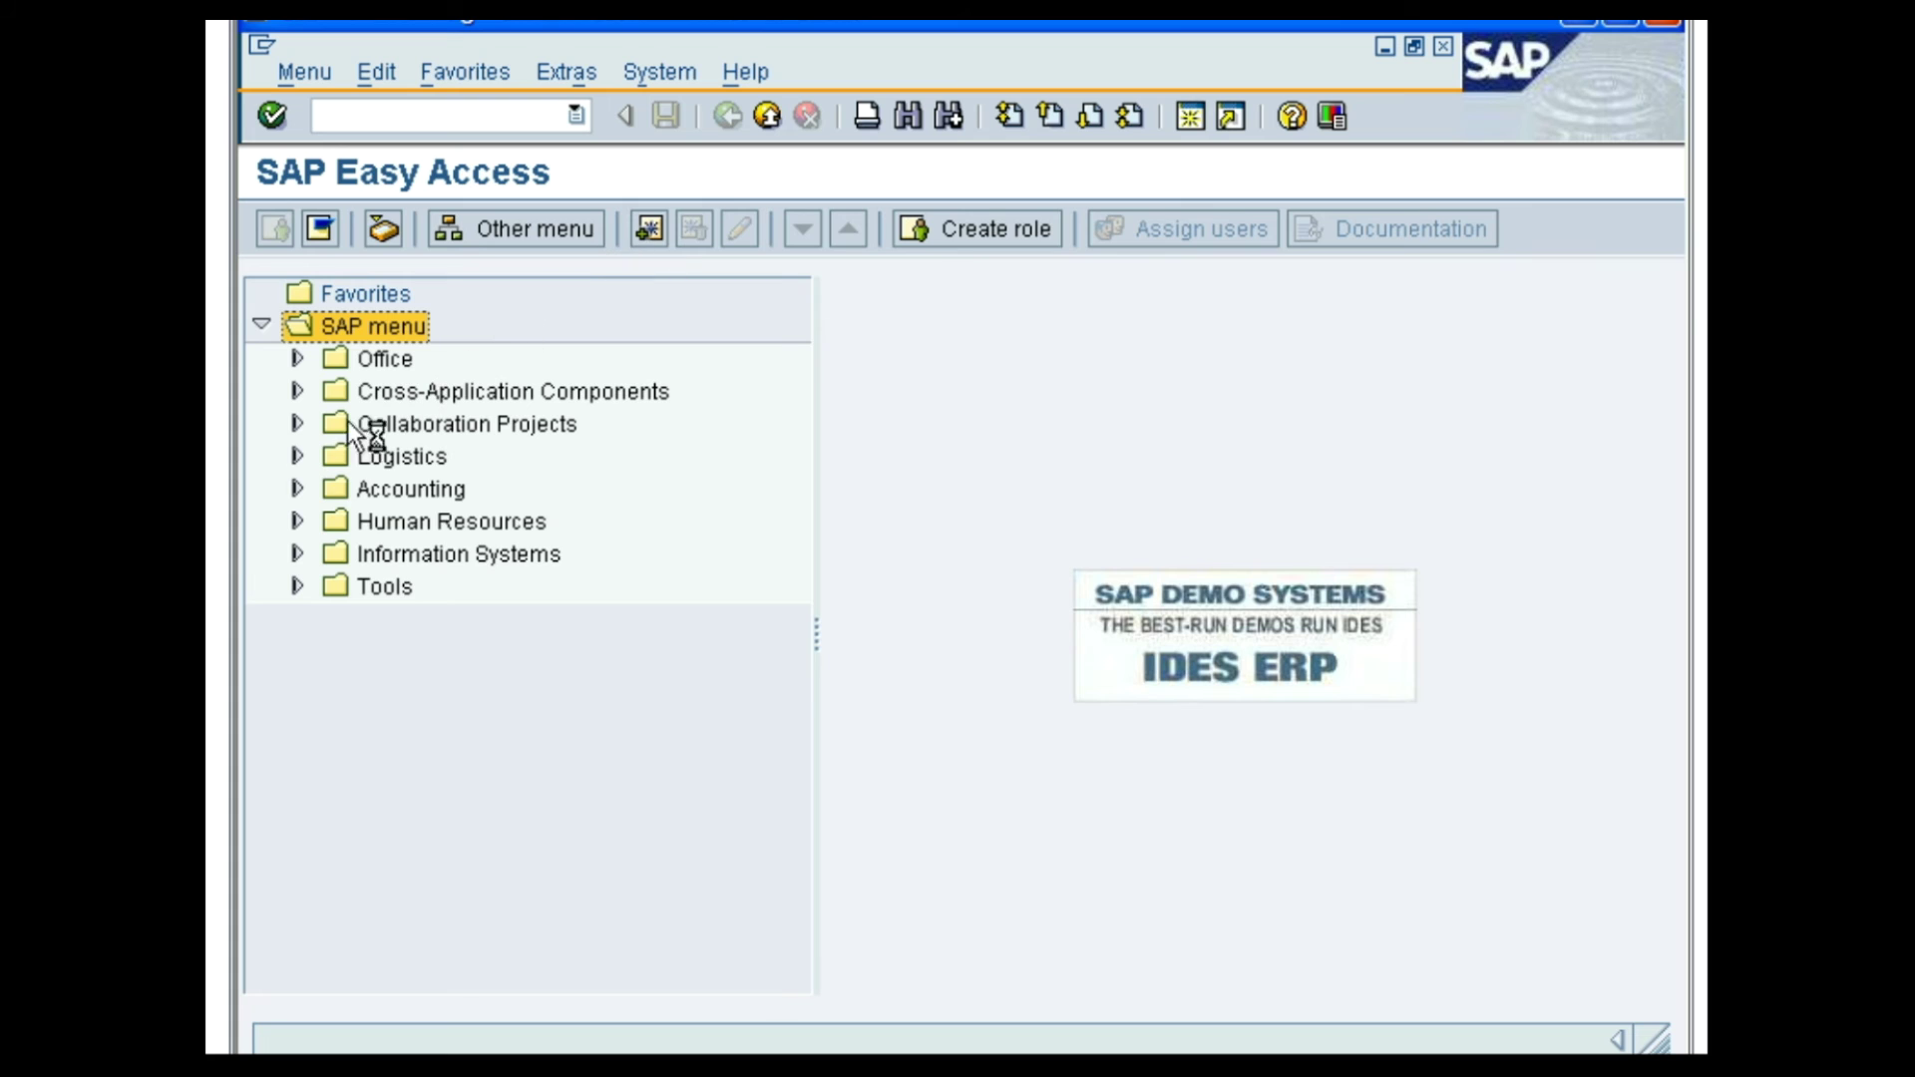
Open condition record creation under Sales and Distribution master data and choose the discounts/surcharges by customer
left_click(296, 456)
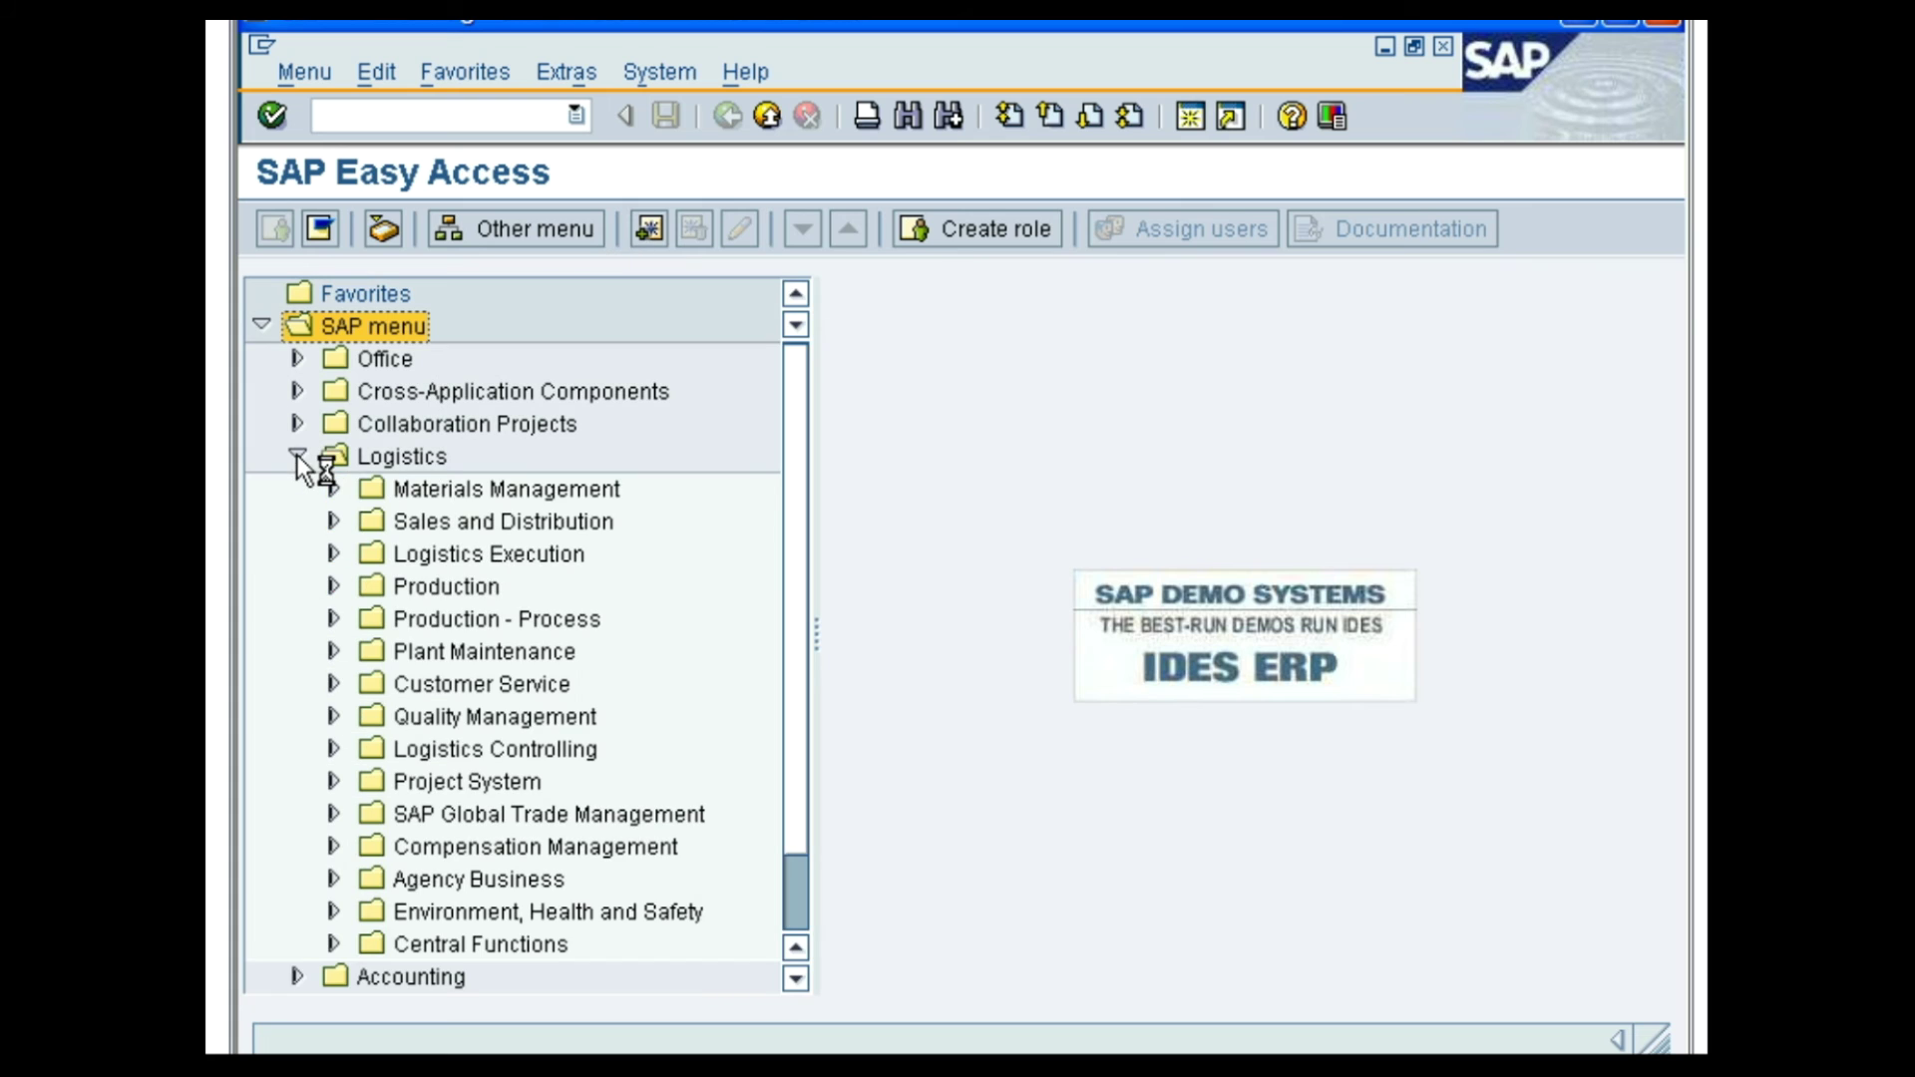
left_click(333, 520)
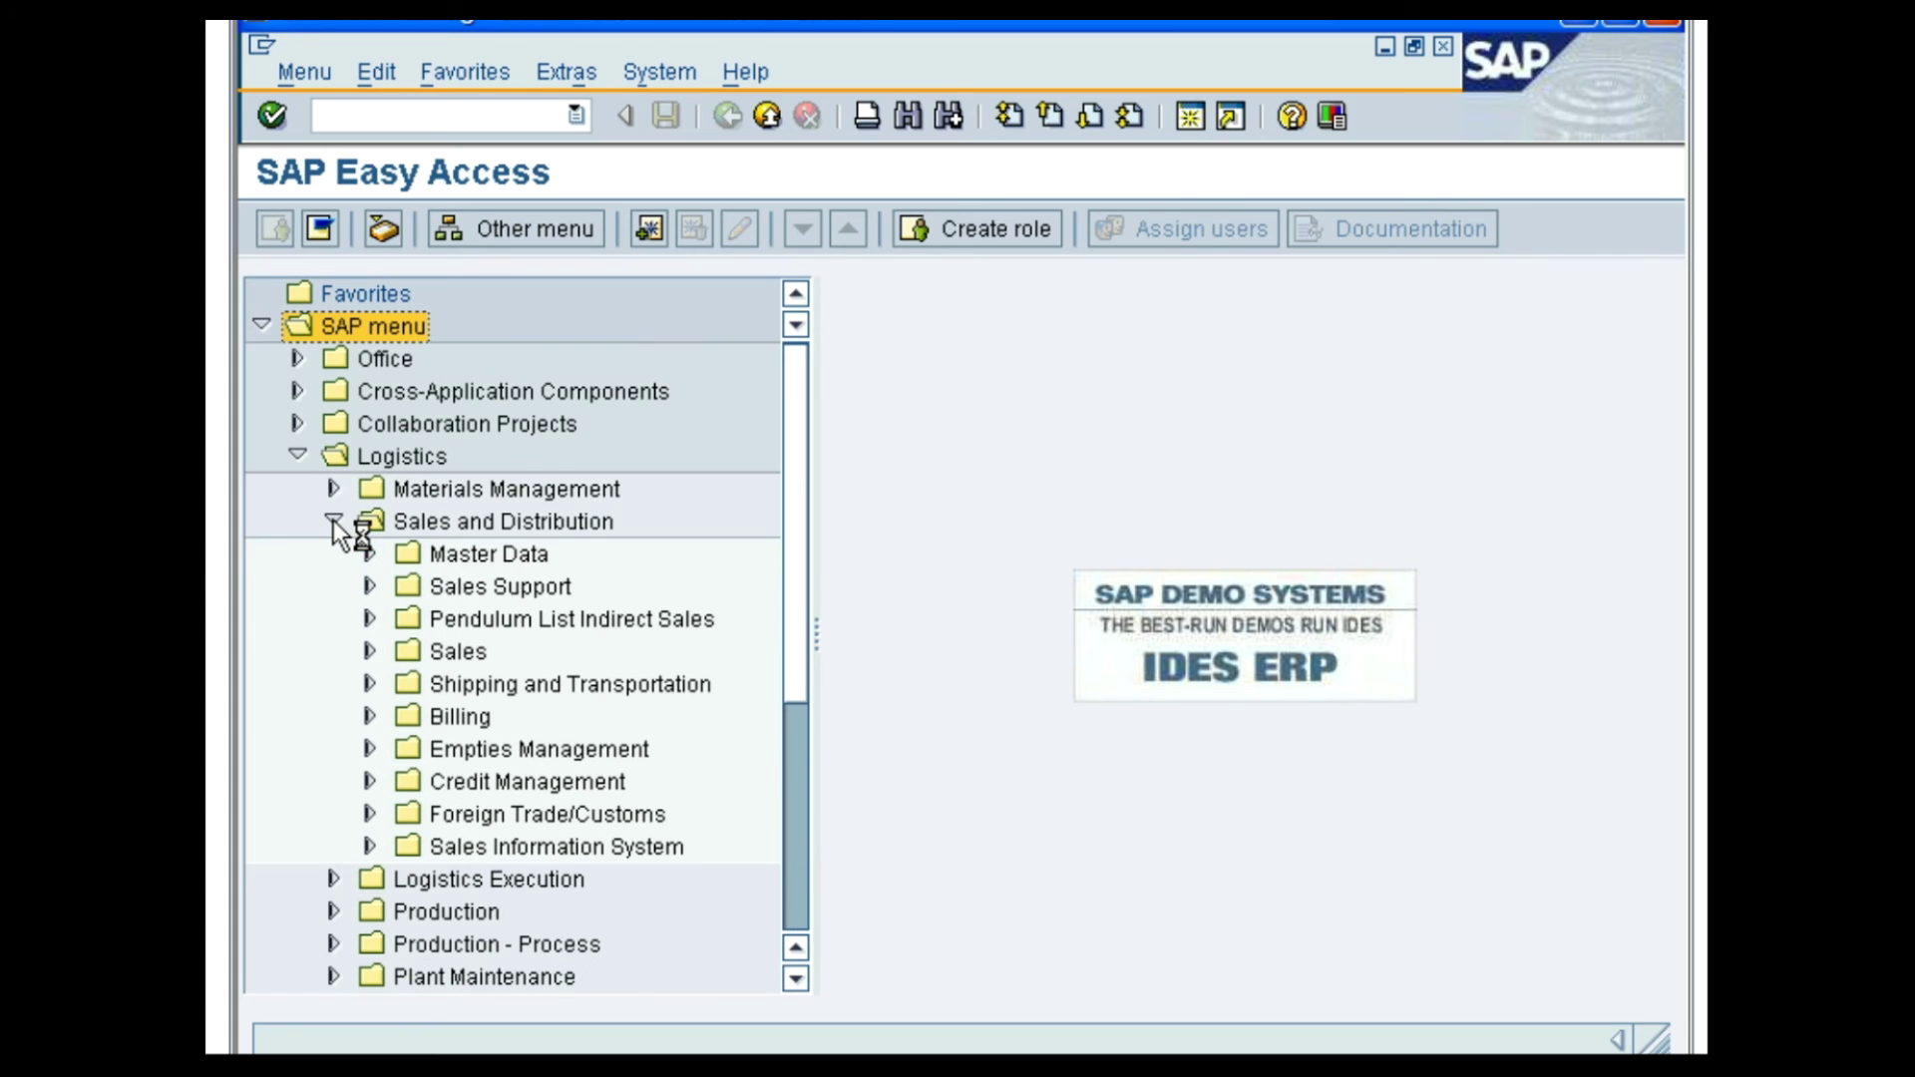
left_click(369, 554)
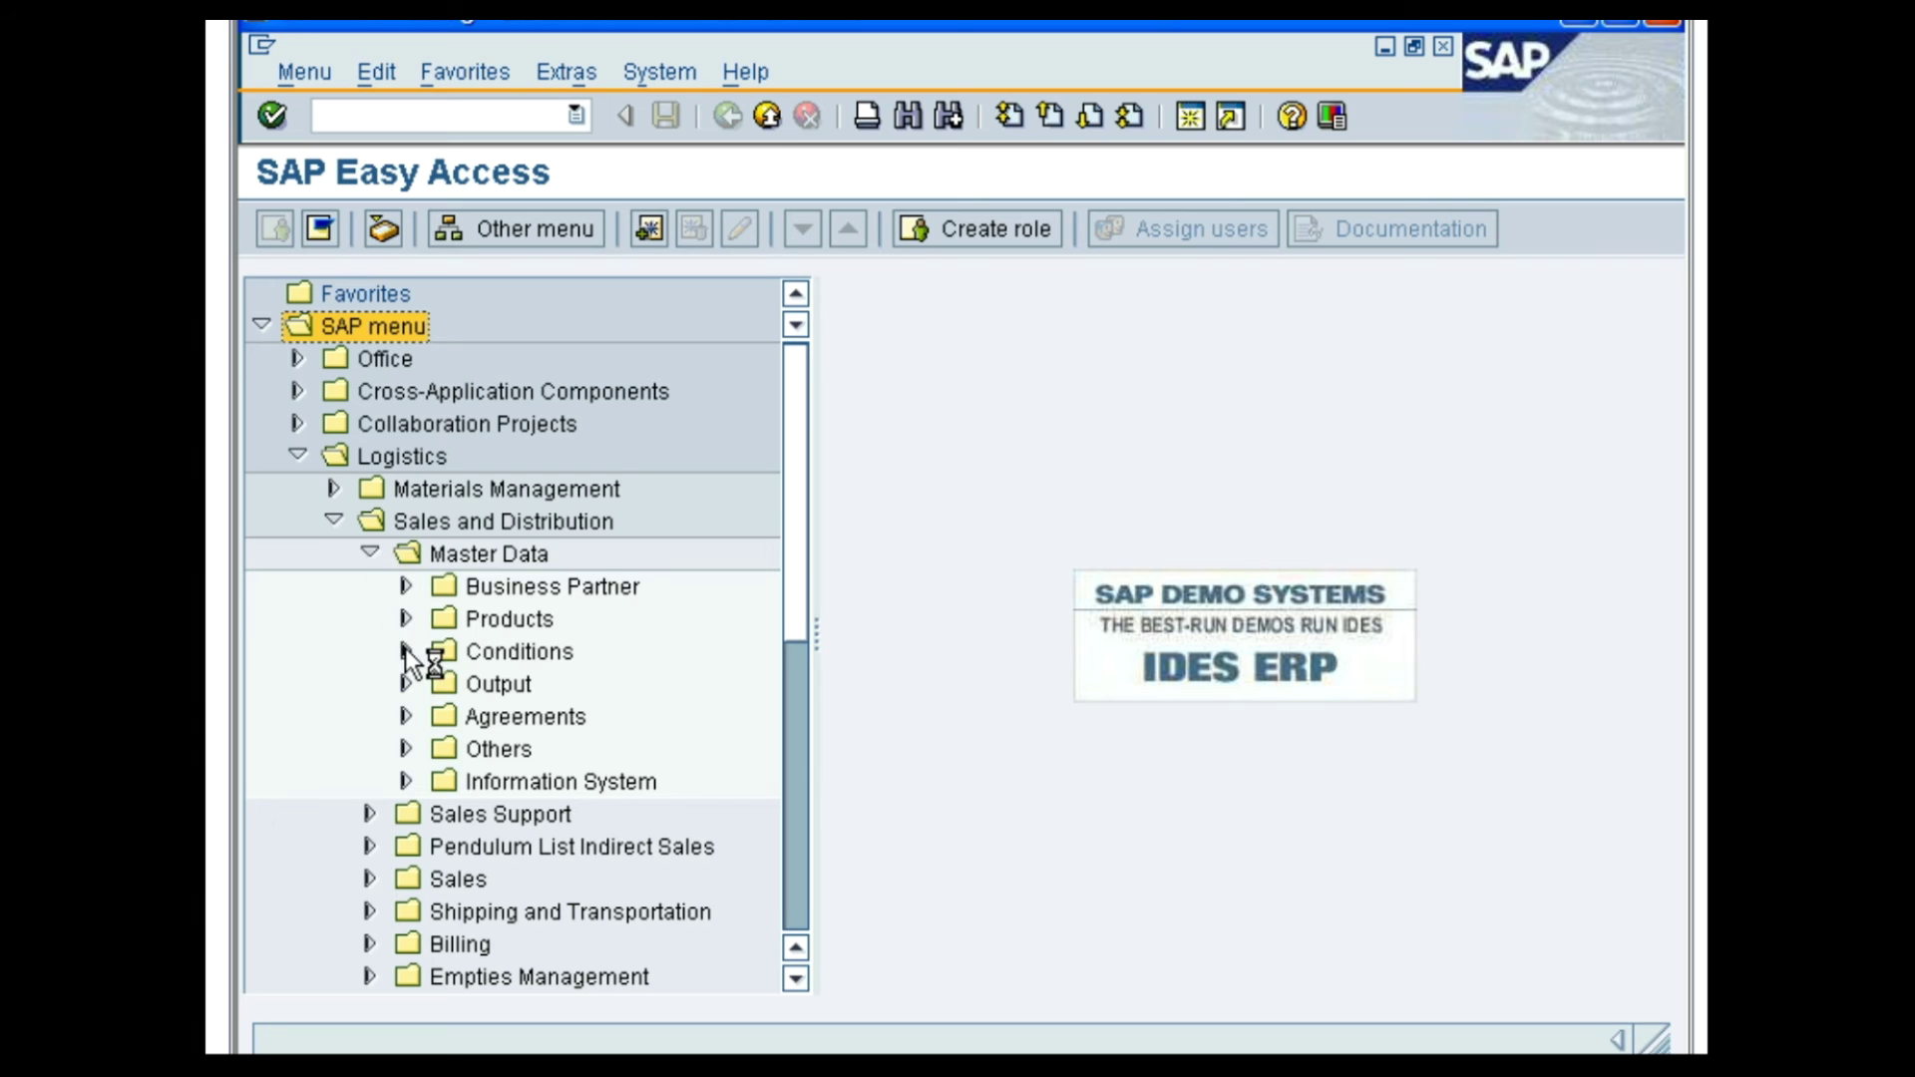
left_click(477, 684)
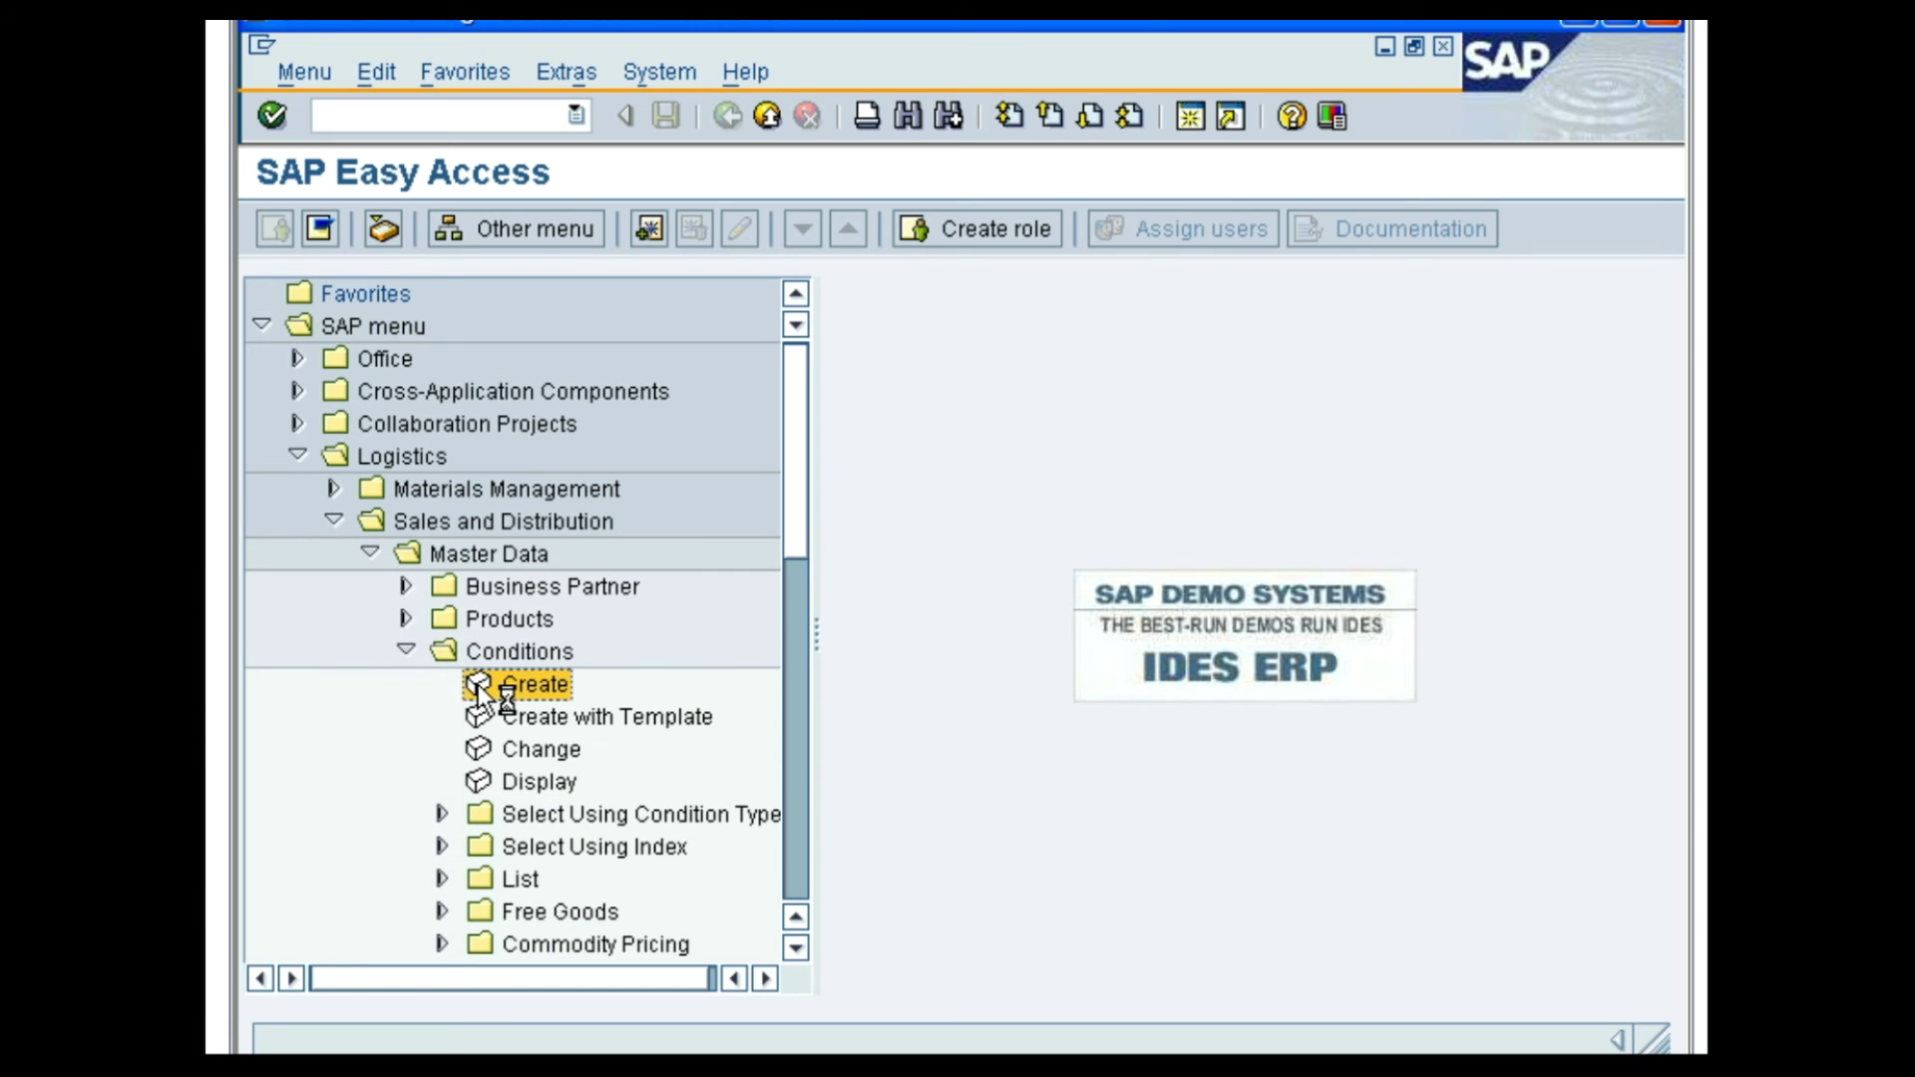
left_click(260, 318)
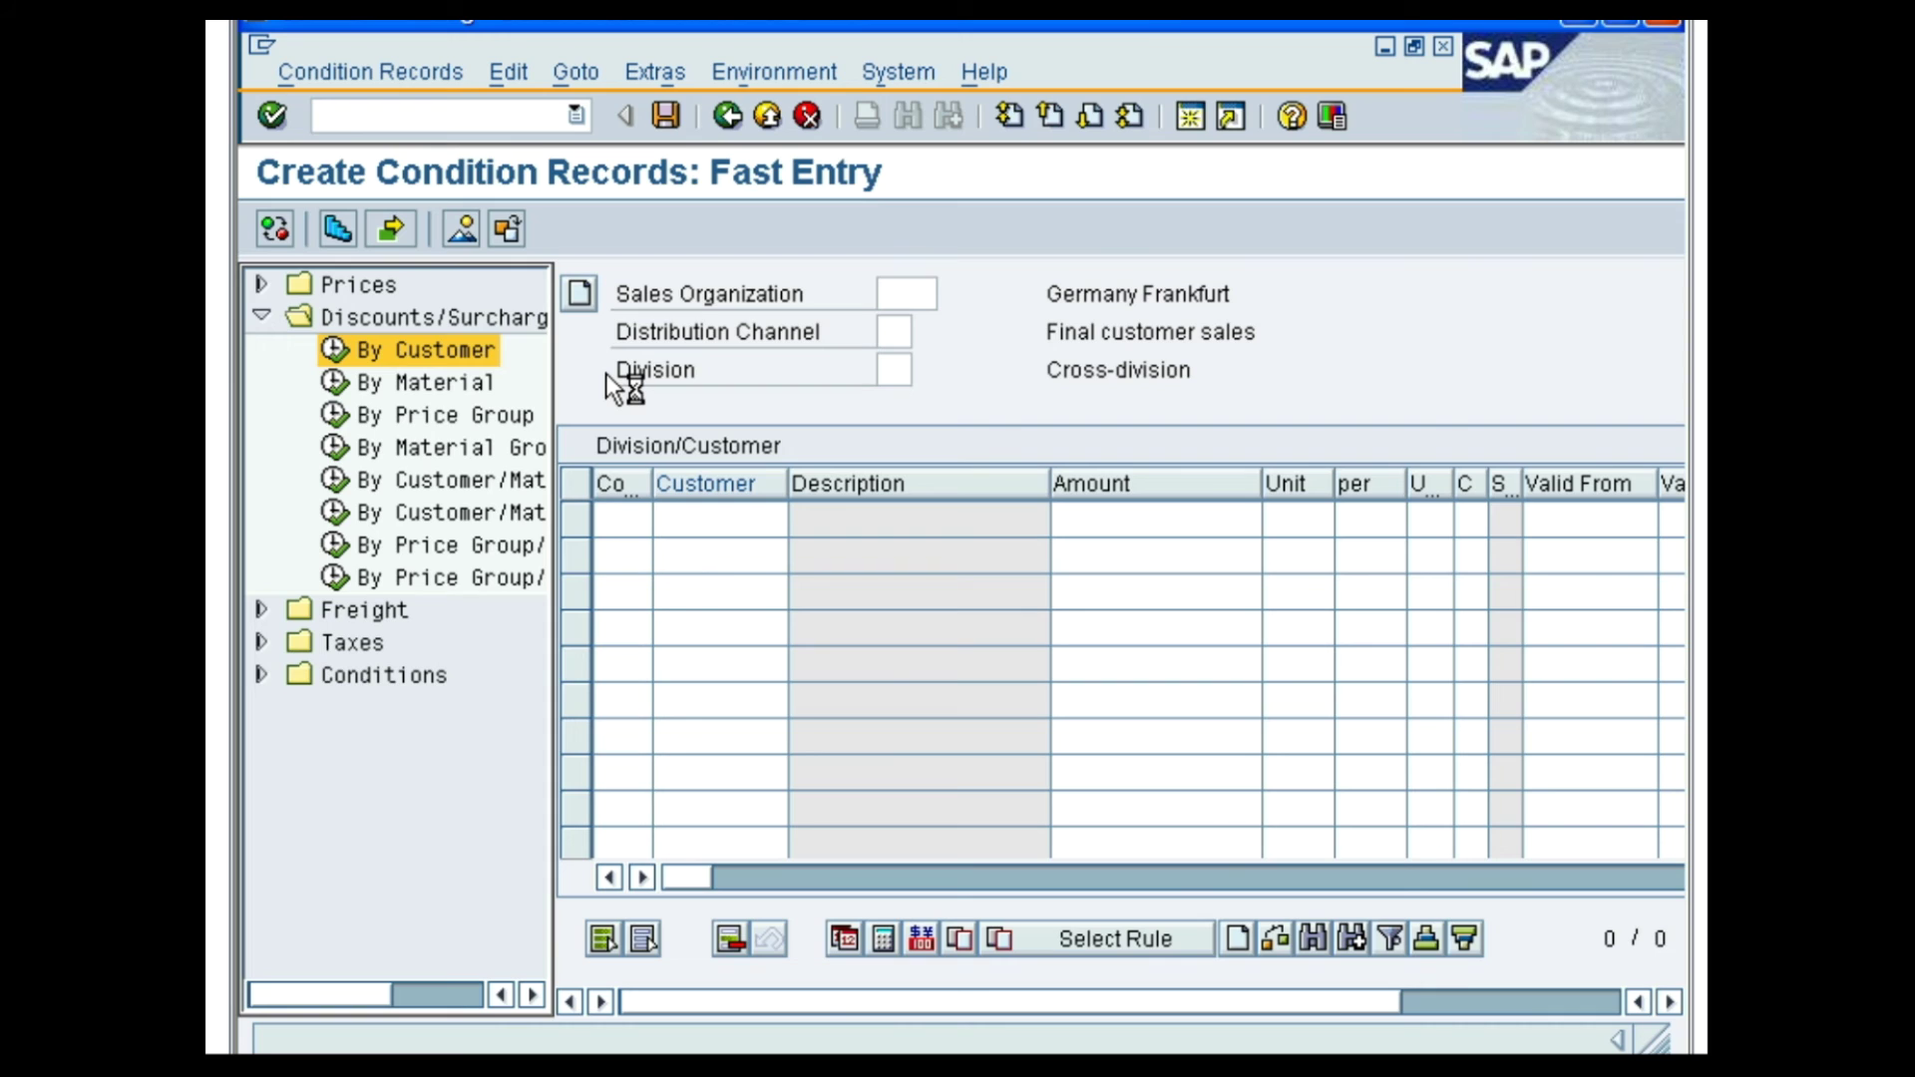
Enter sales organization 1000, distribution channel 10, division 00, condition type K007 and the customer number for the discount, and confirm
left_click(914, 301)
type("10")
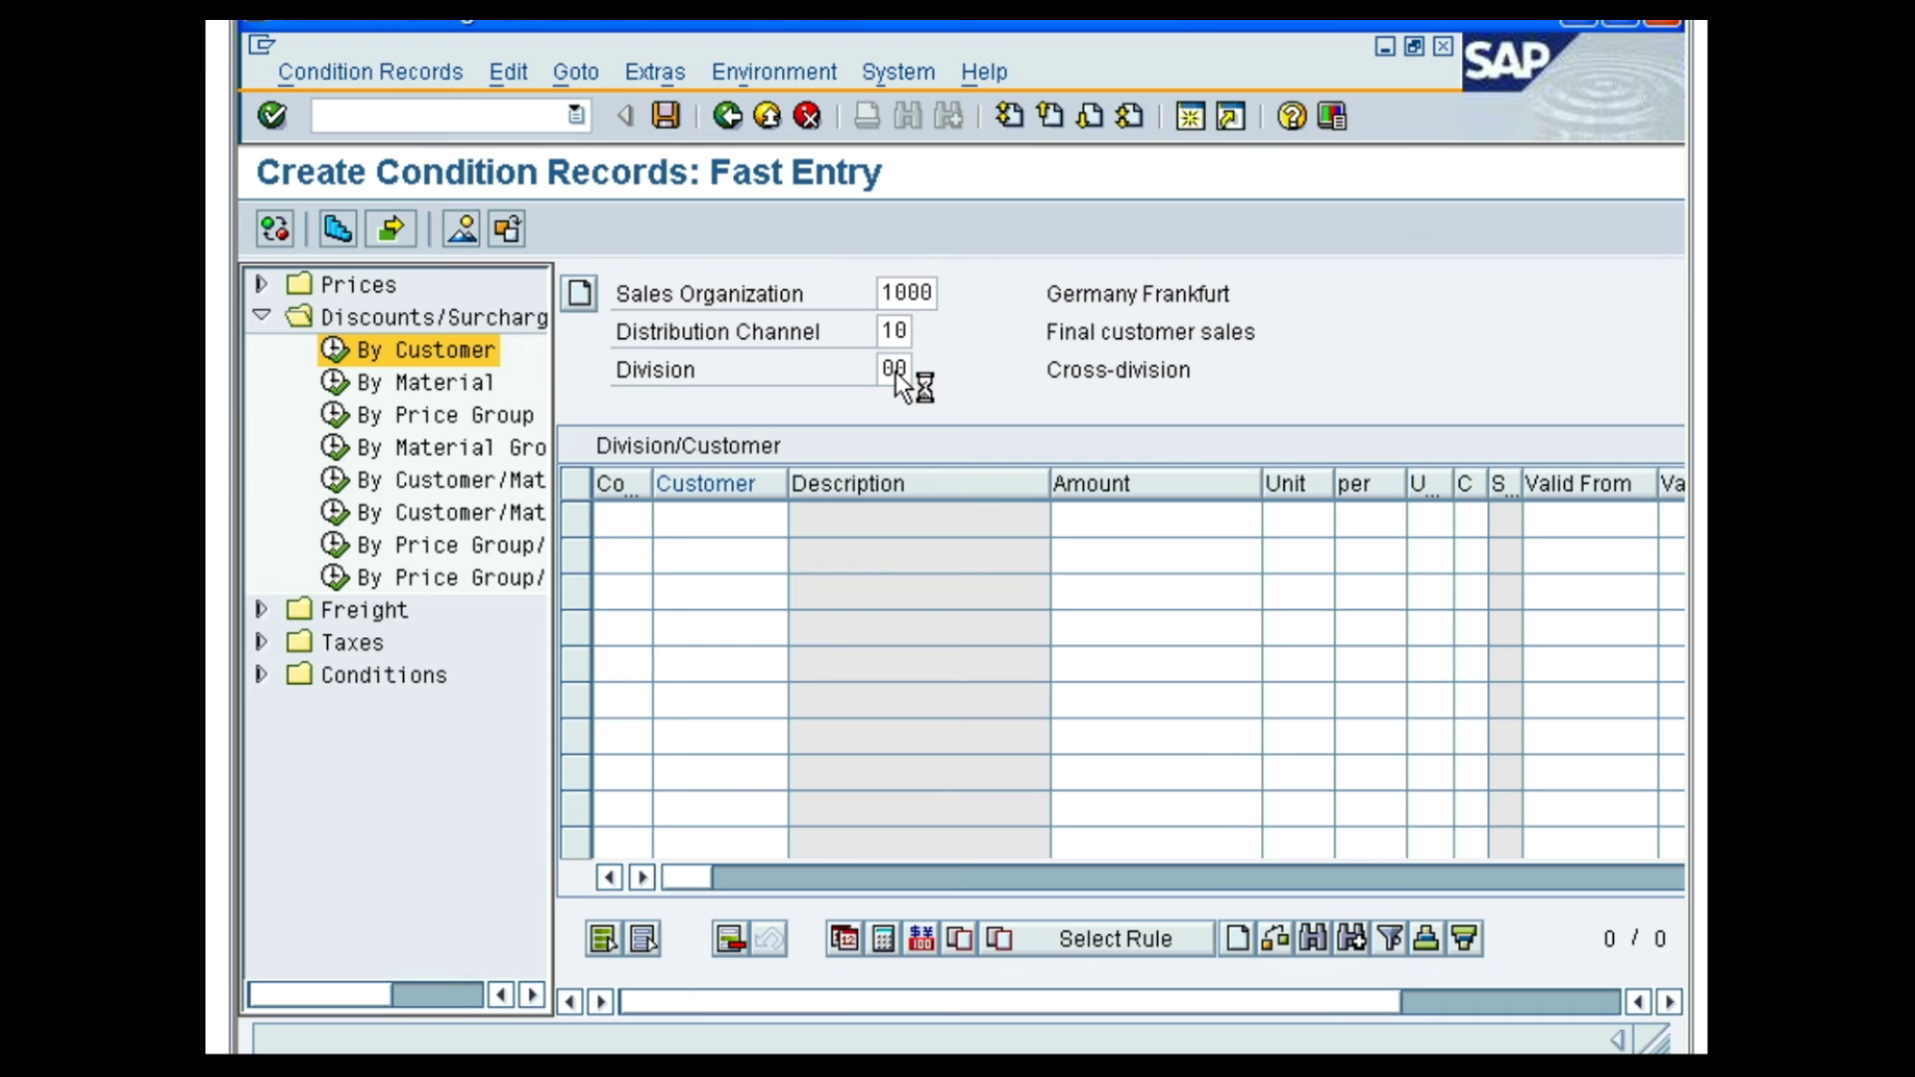
left_click(612, 514)
type("k007")
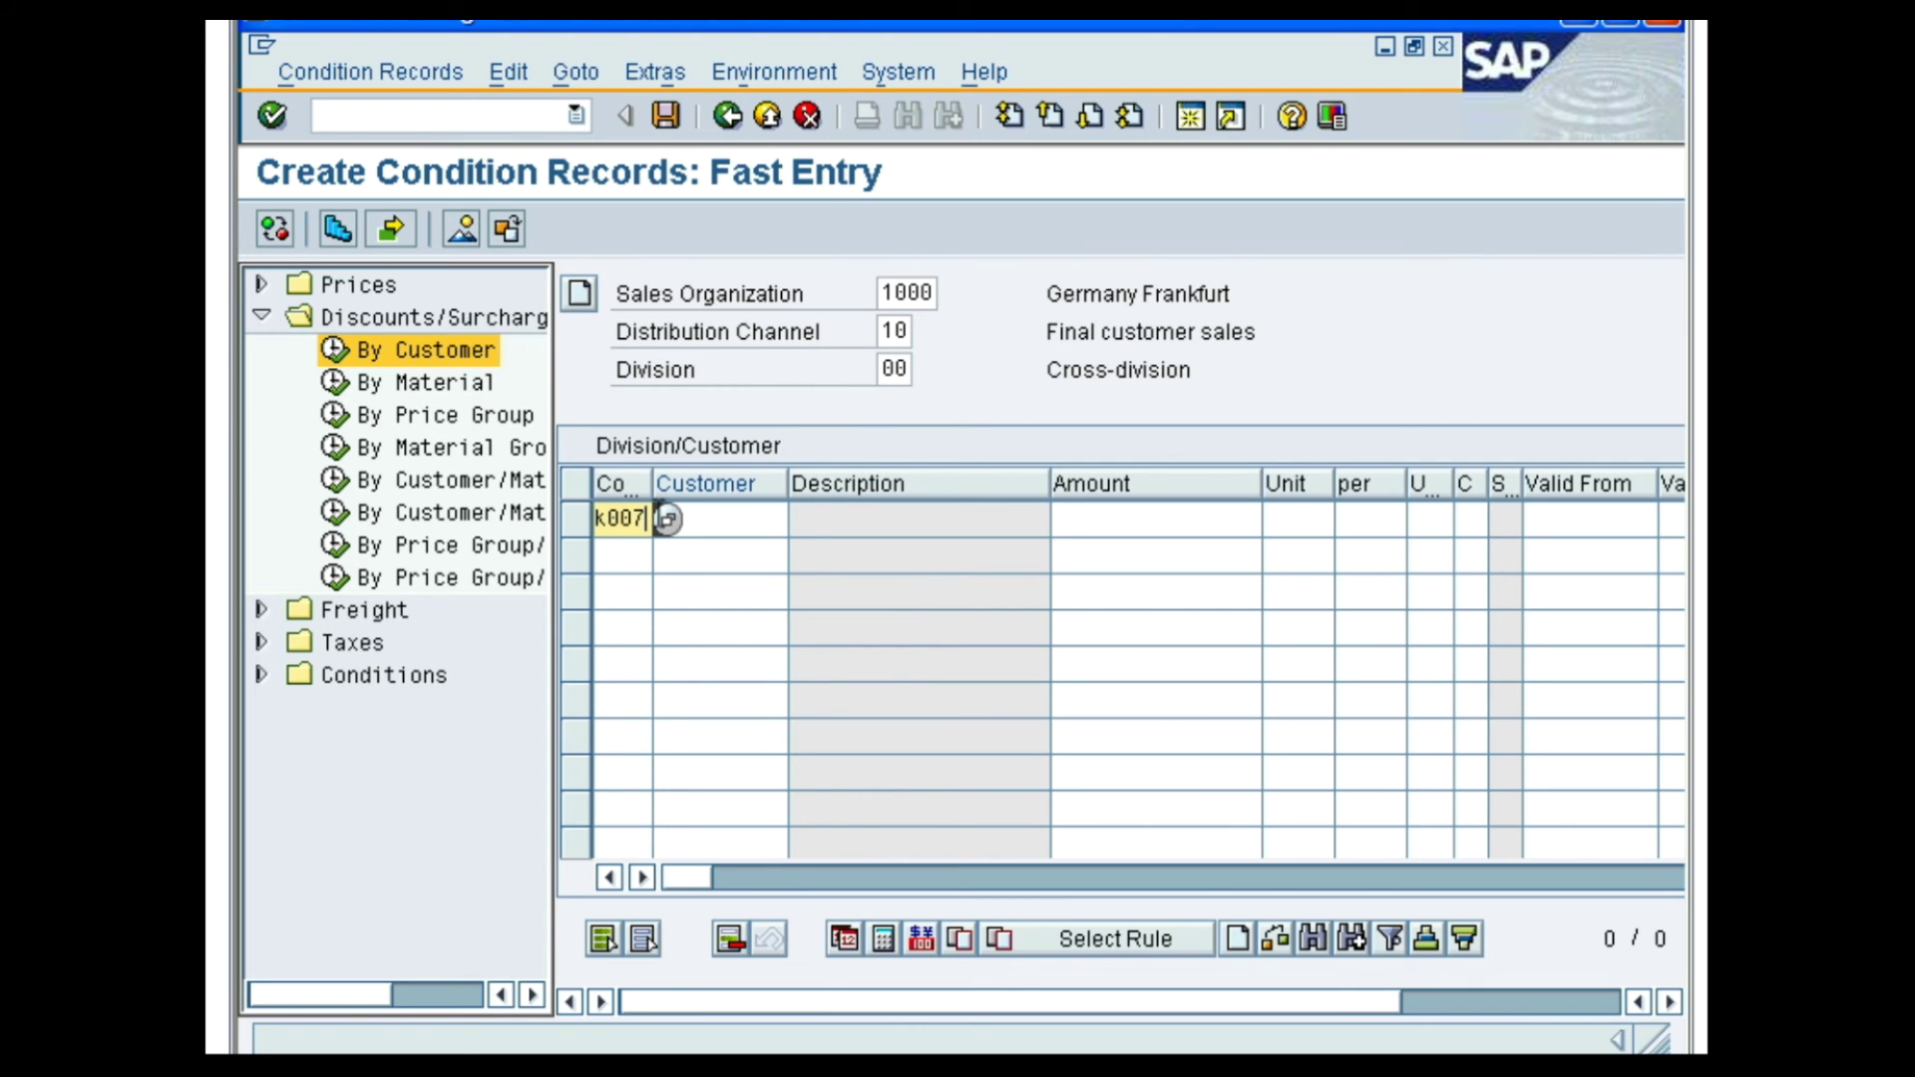
left_click(721, 518)
type("1360")
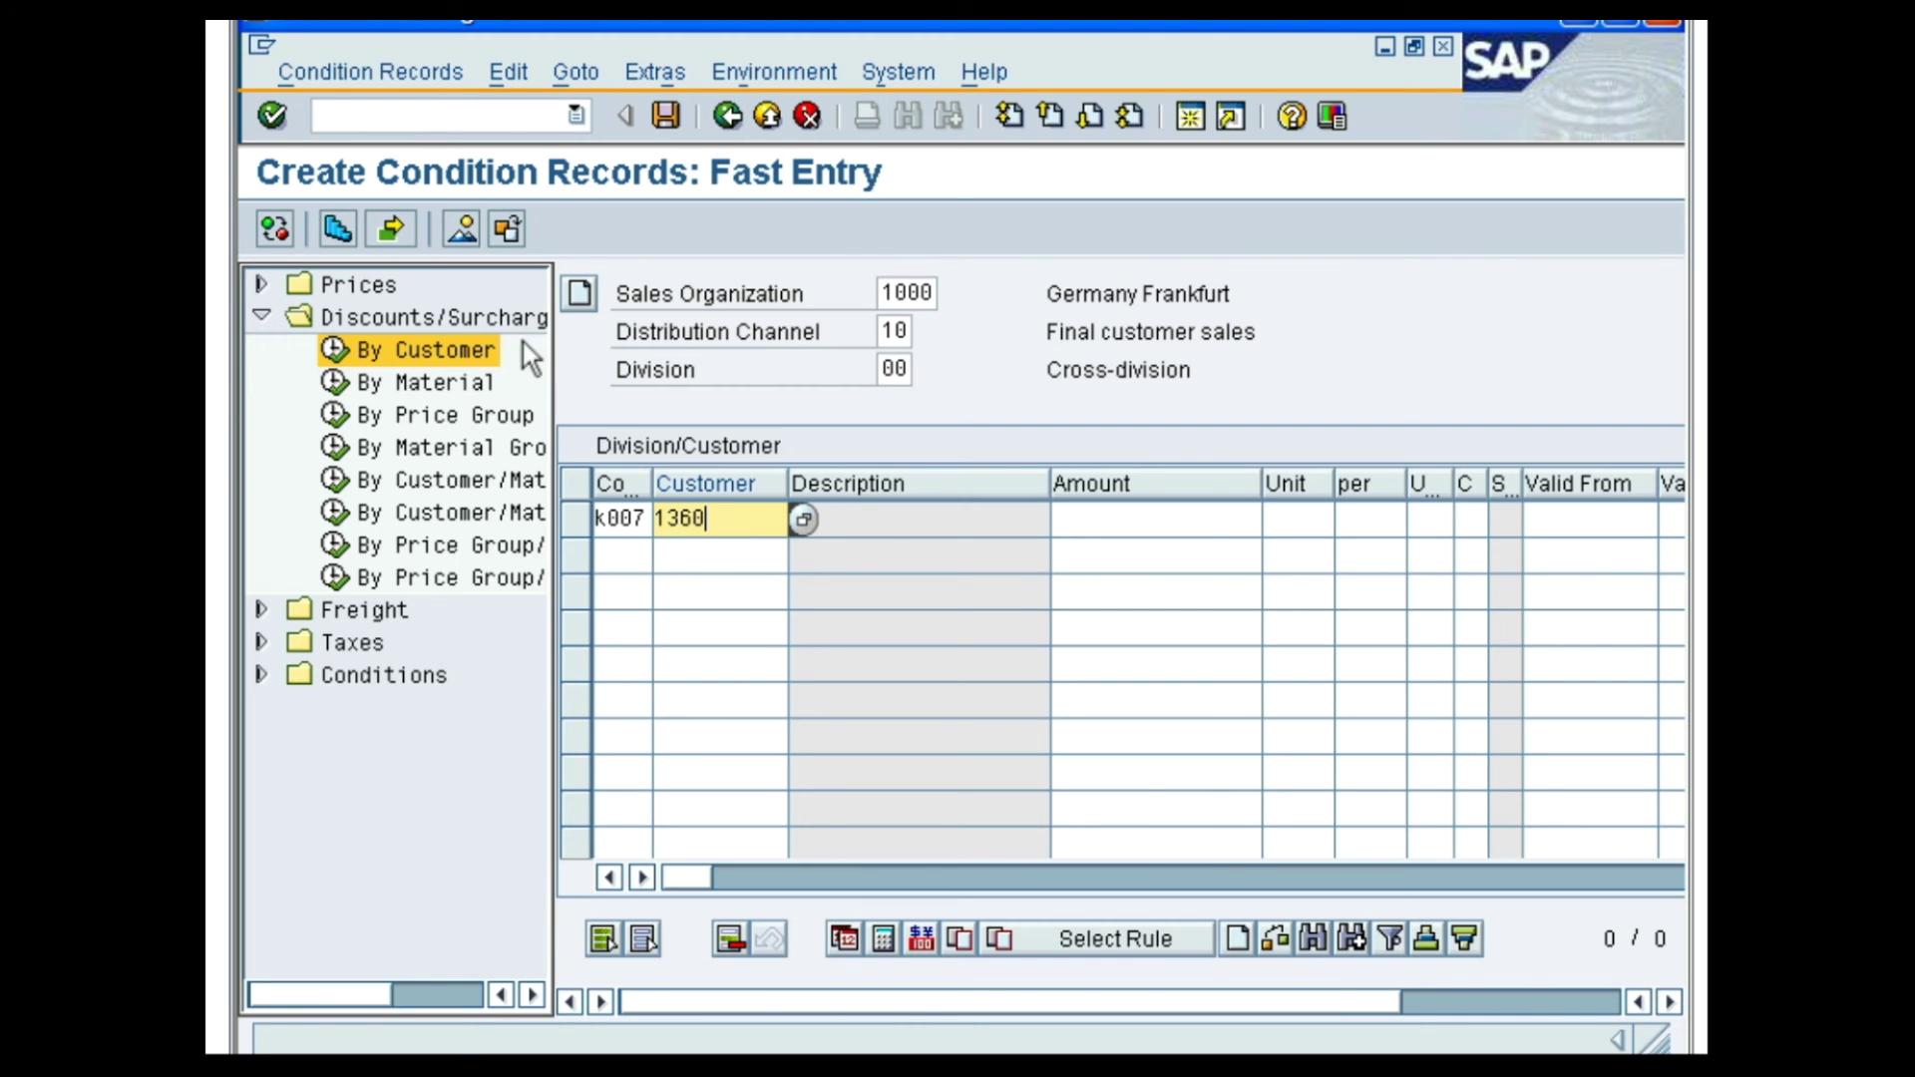
left_click(272, 117)
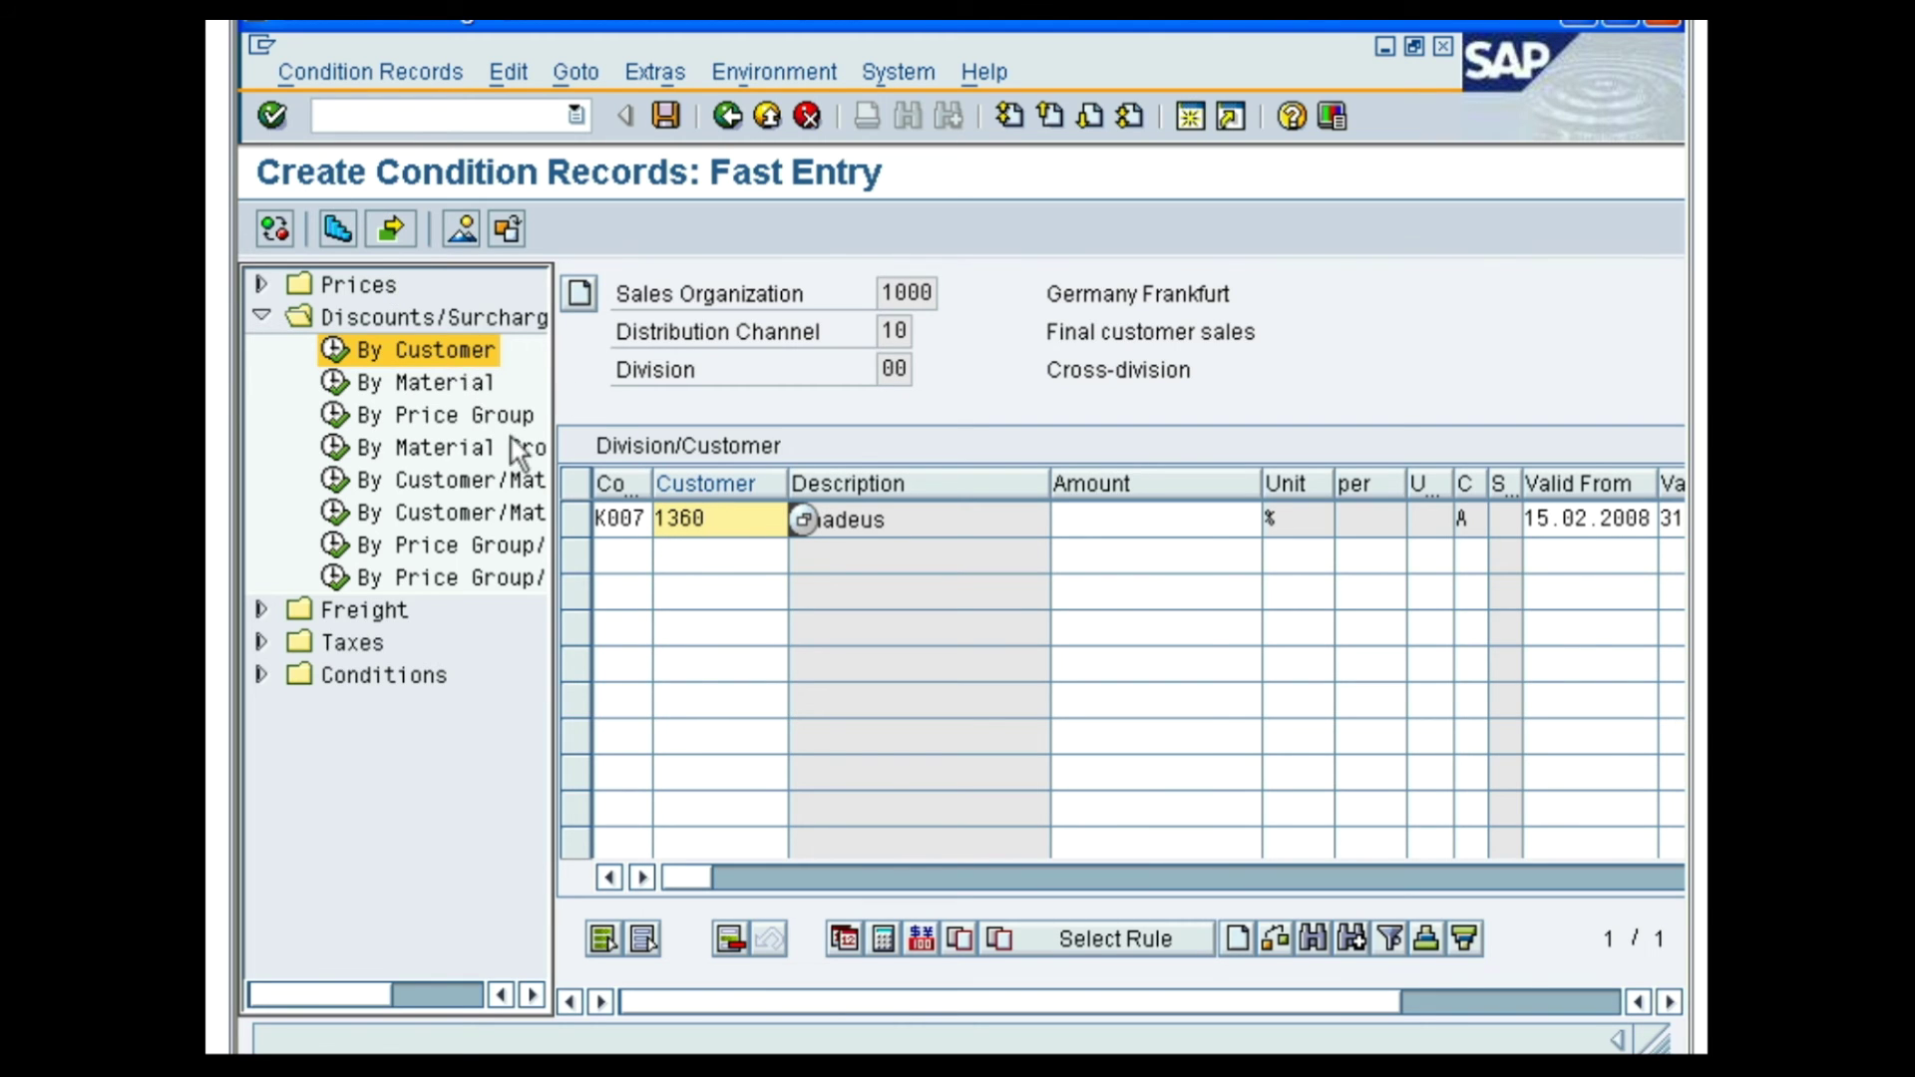
Open the scales of the K007 discount and enter 2 % from 100 EUR and 3 % from 1000 EUR
left_click(575, 519)
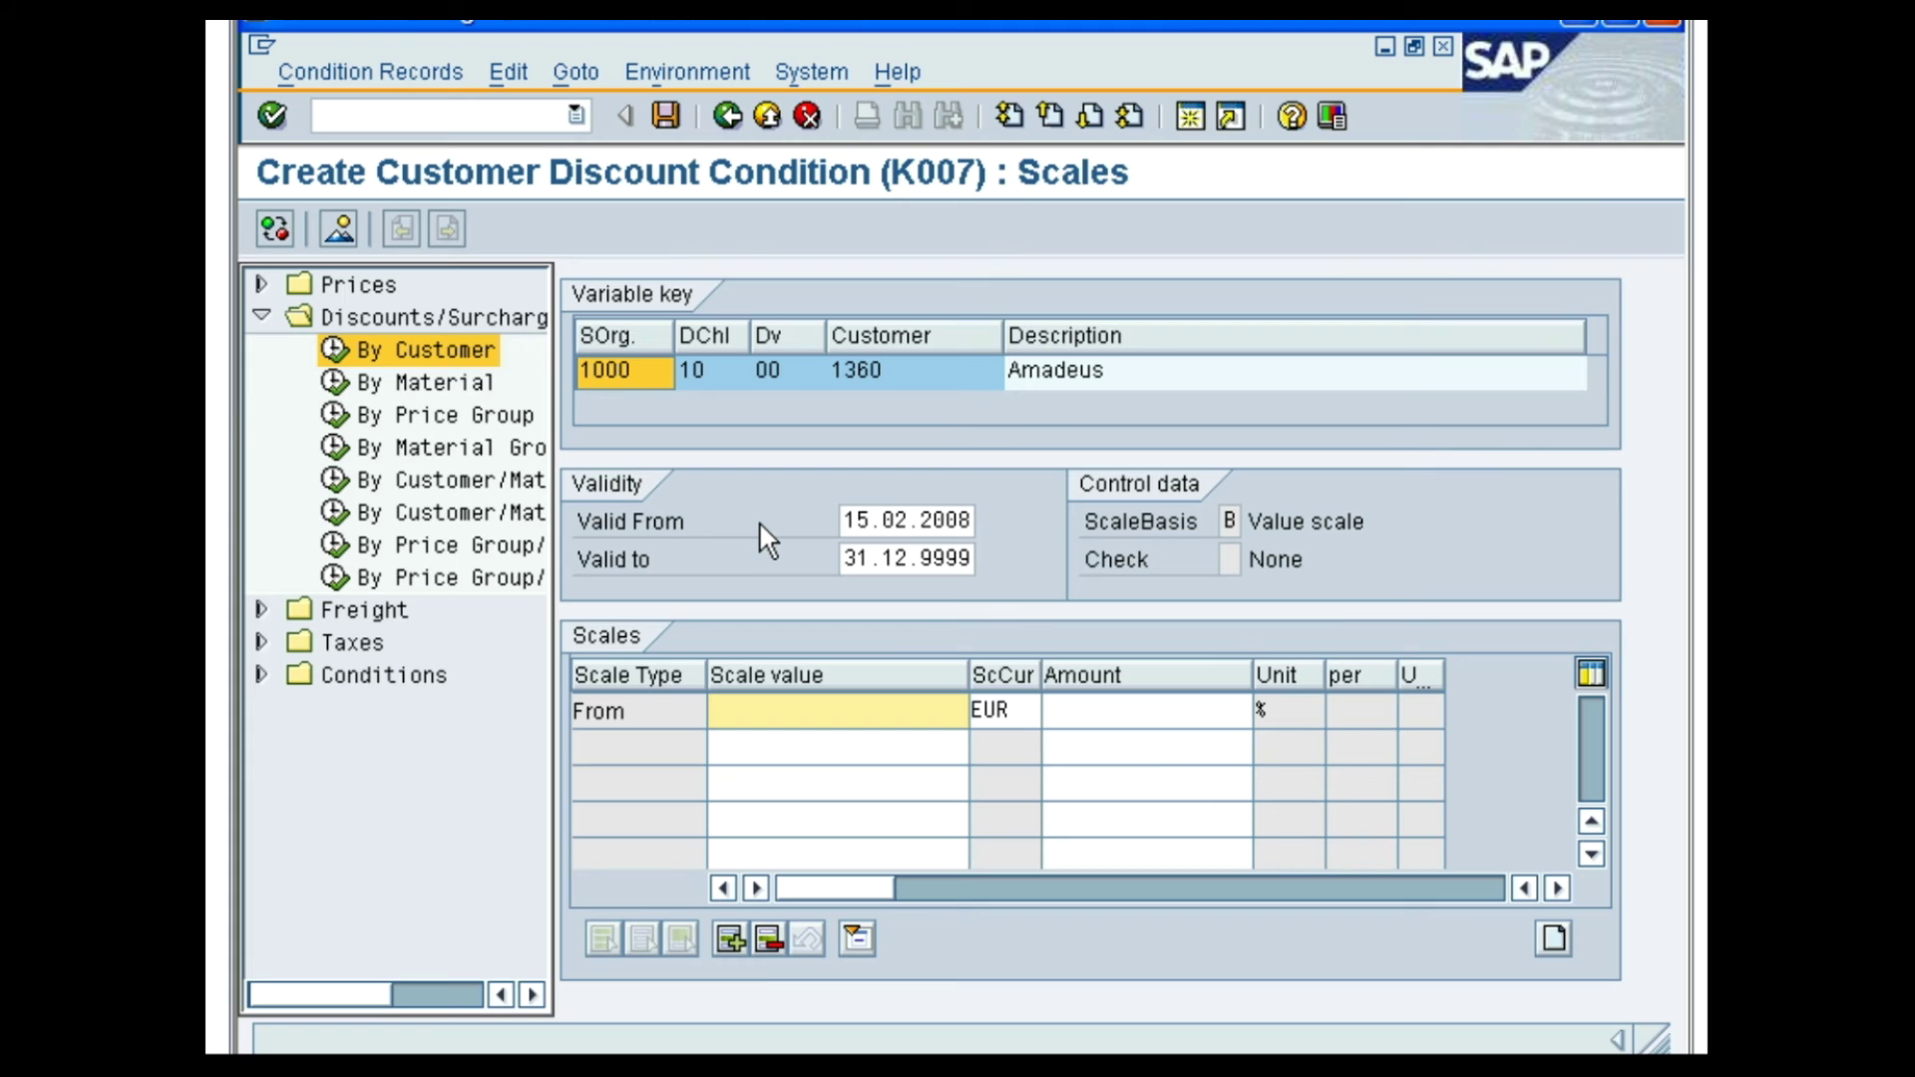
left_click(828, 716)
type("100")
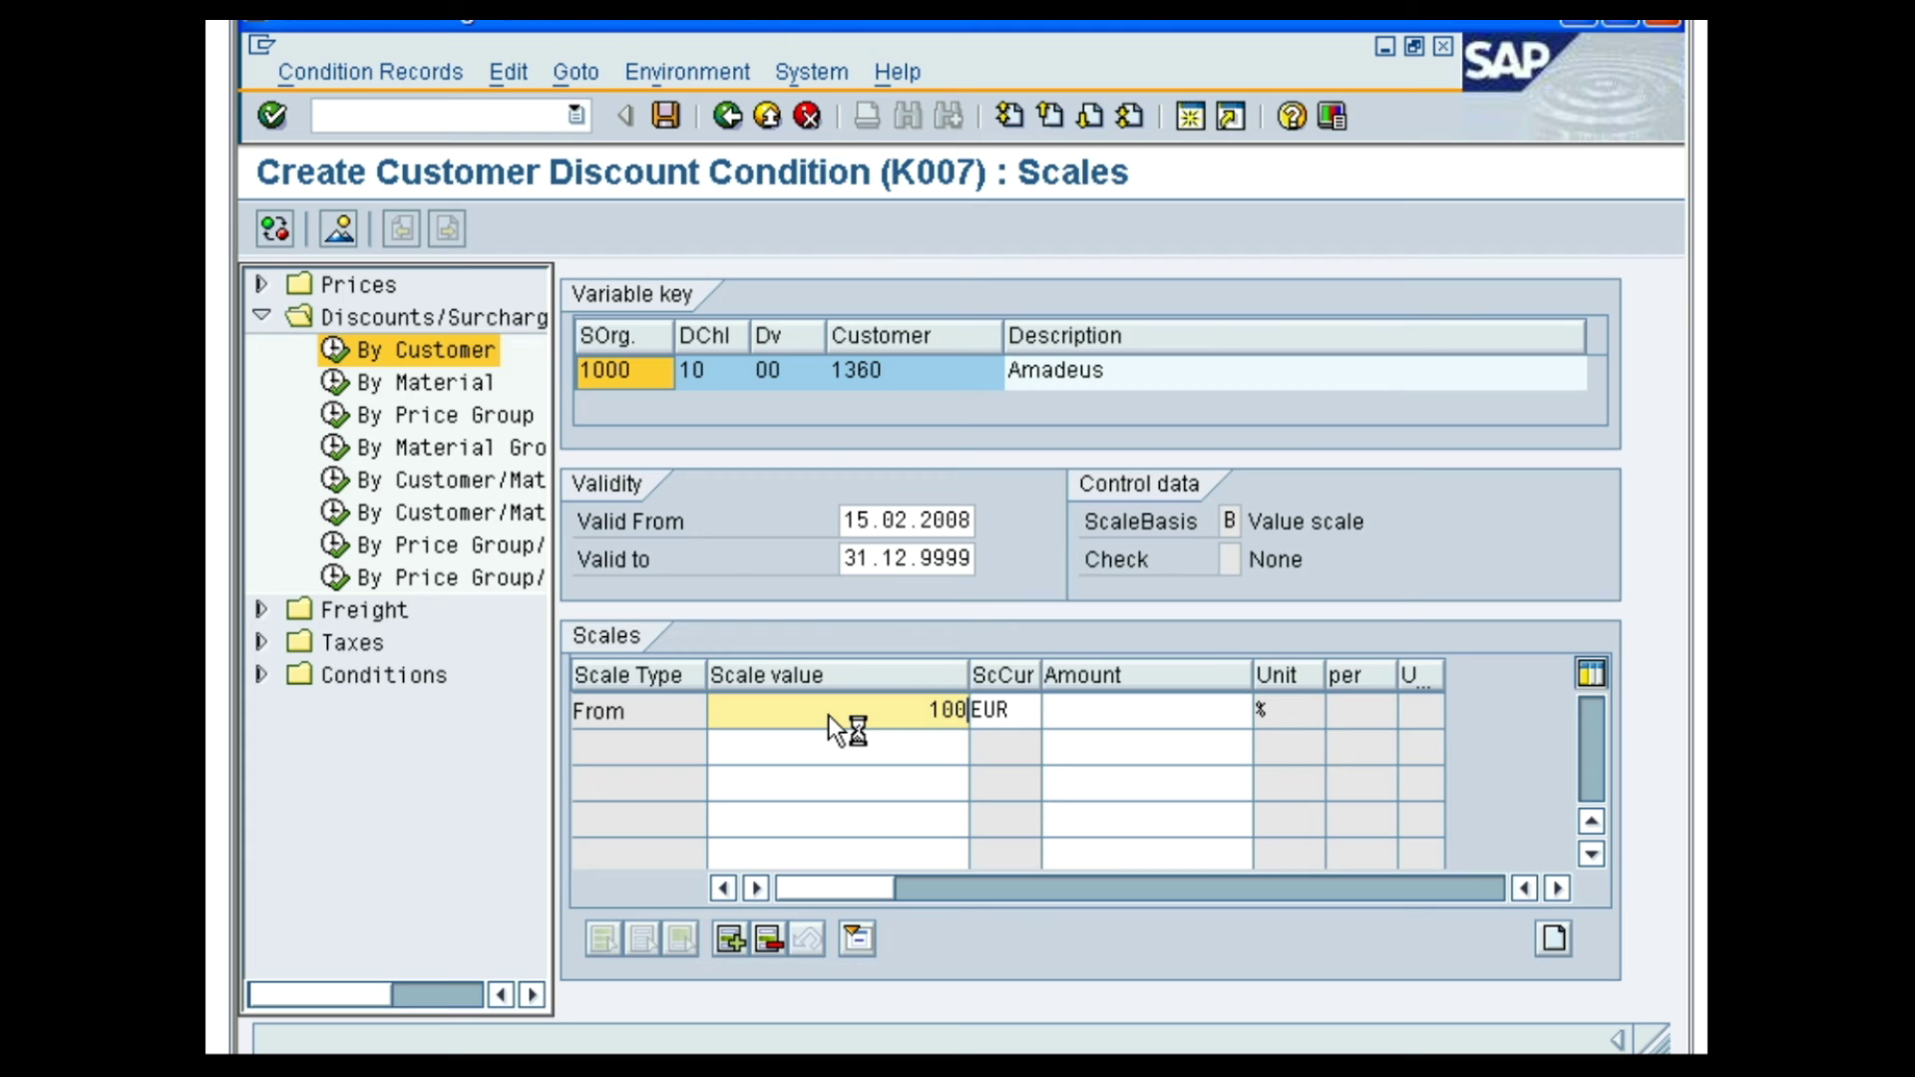
left_click(1056, 709)
type("2")
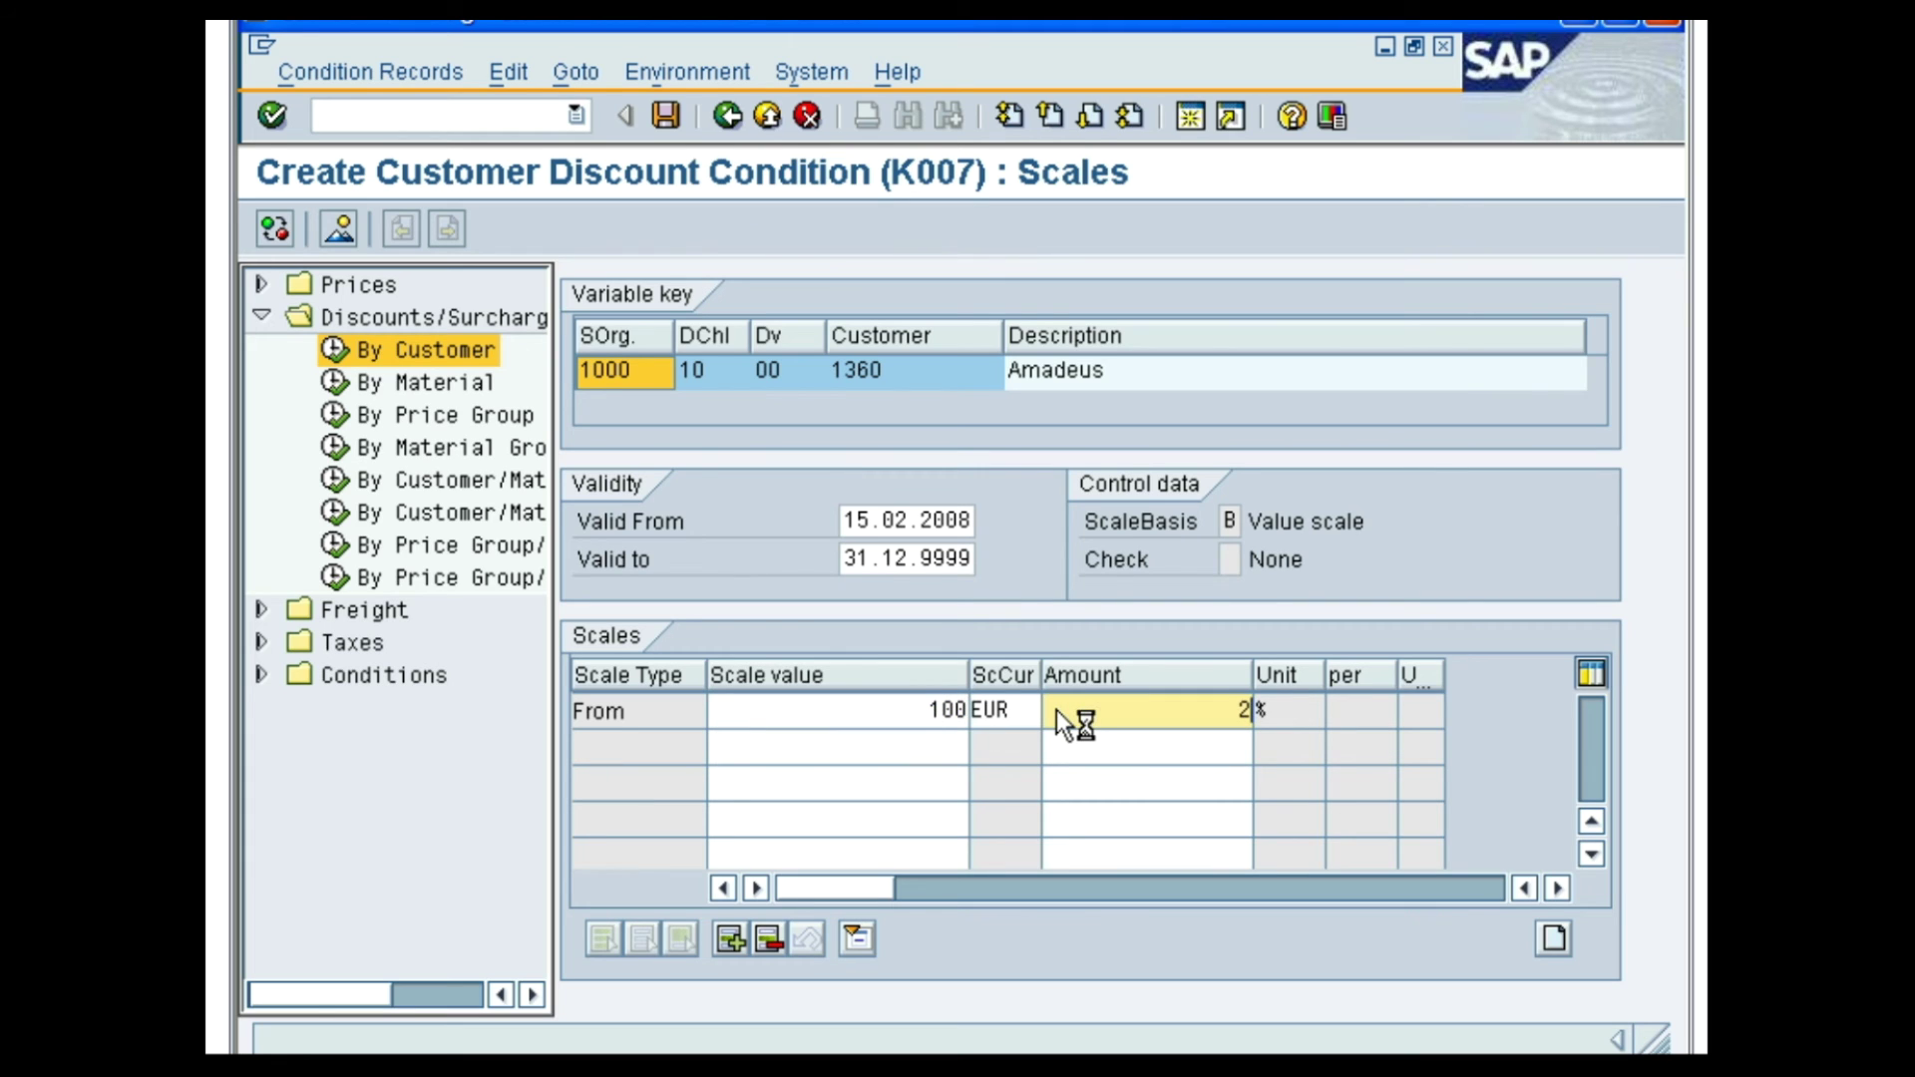
left_click(937, 768)
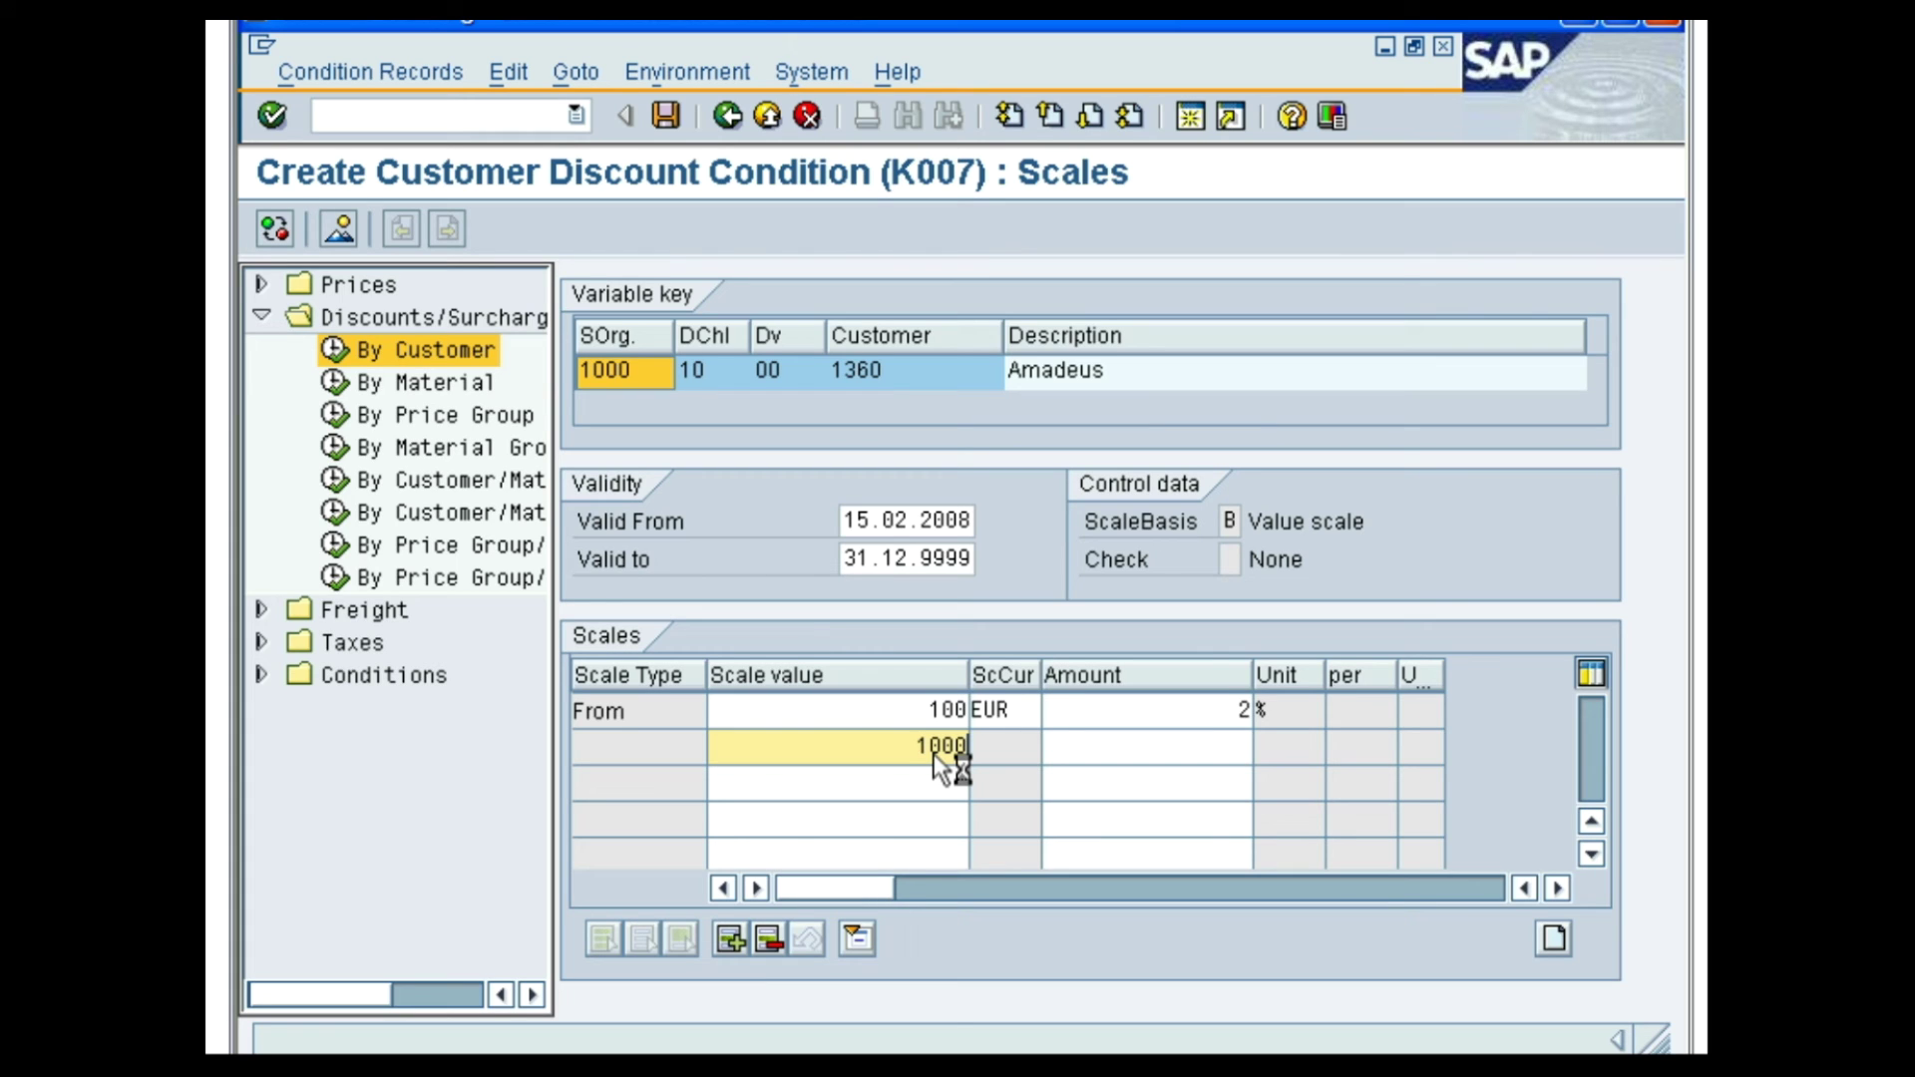
left_click(1147, 748)
type("3")
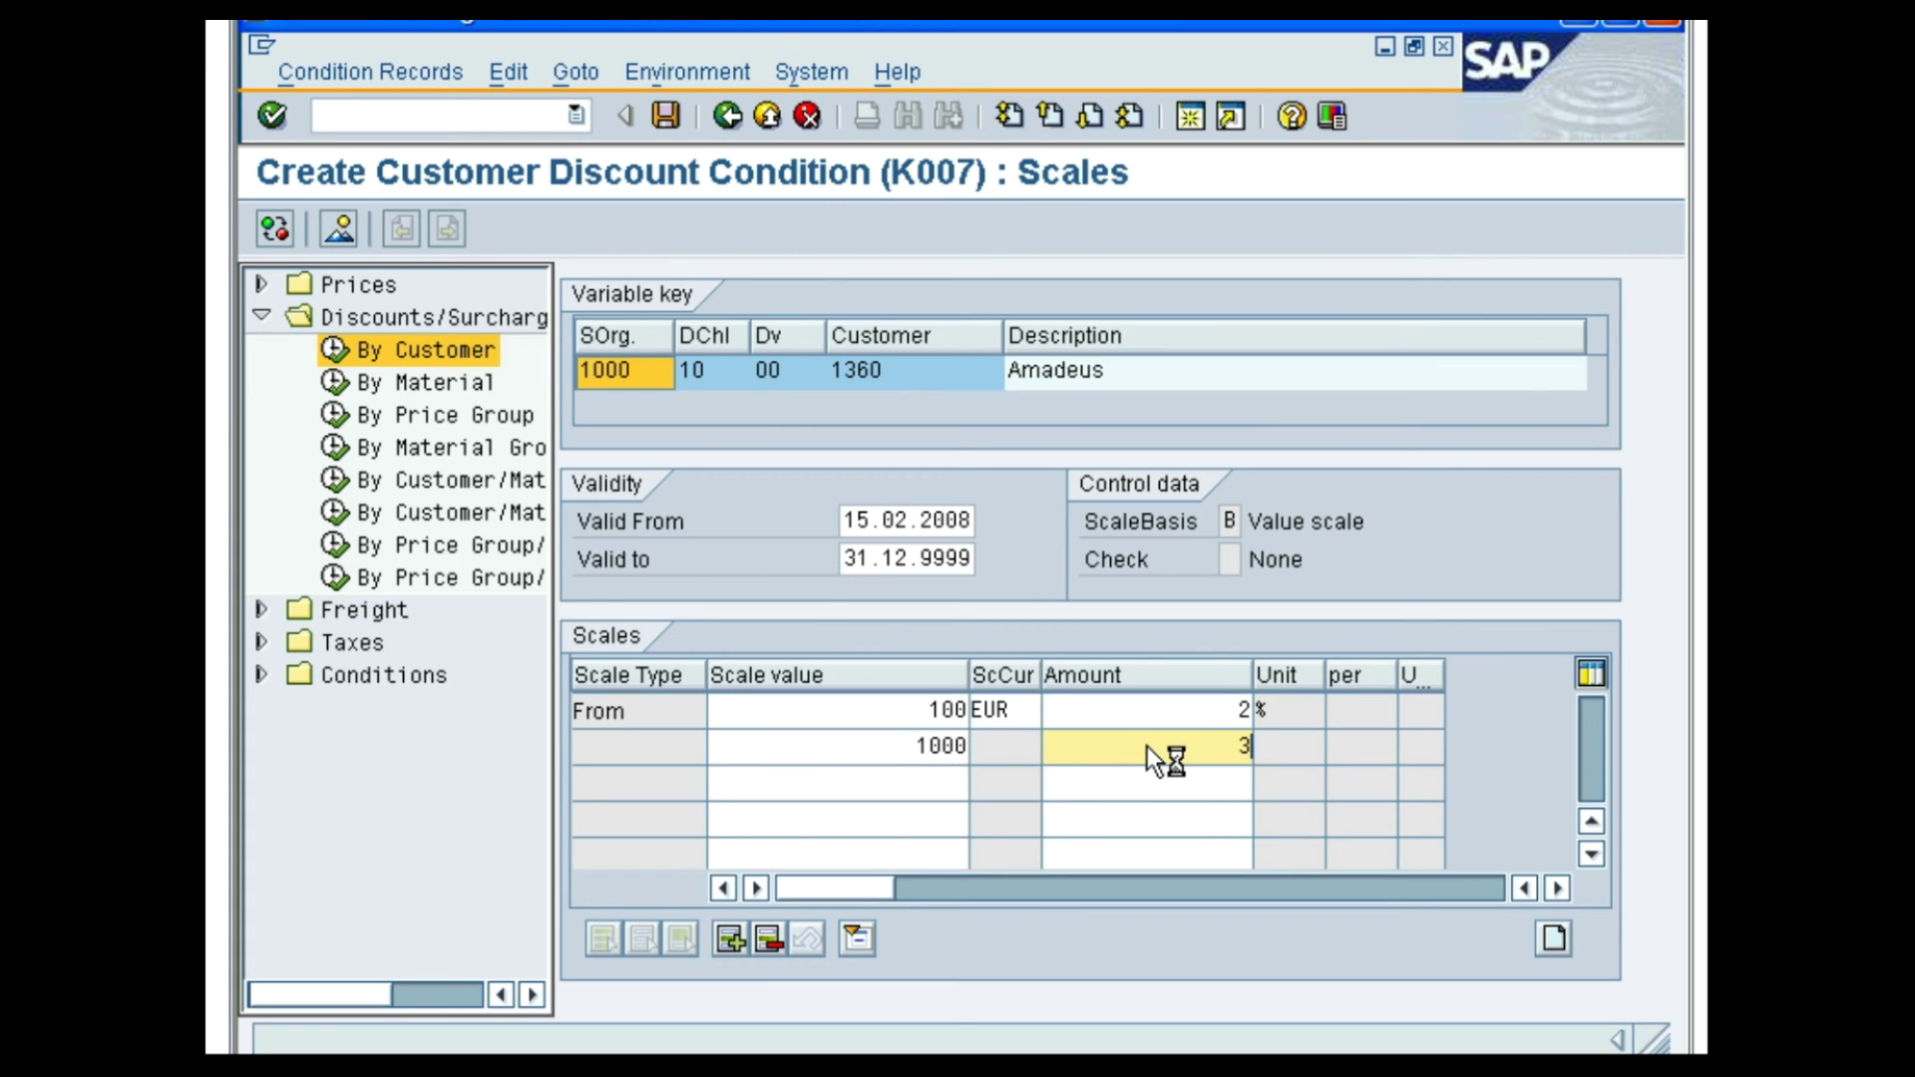
Add a scale level of 5 % from 5000 EUR and save the K007 customer discount
left_click(924, 788)
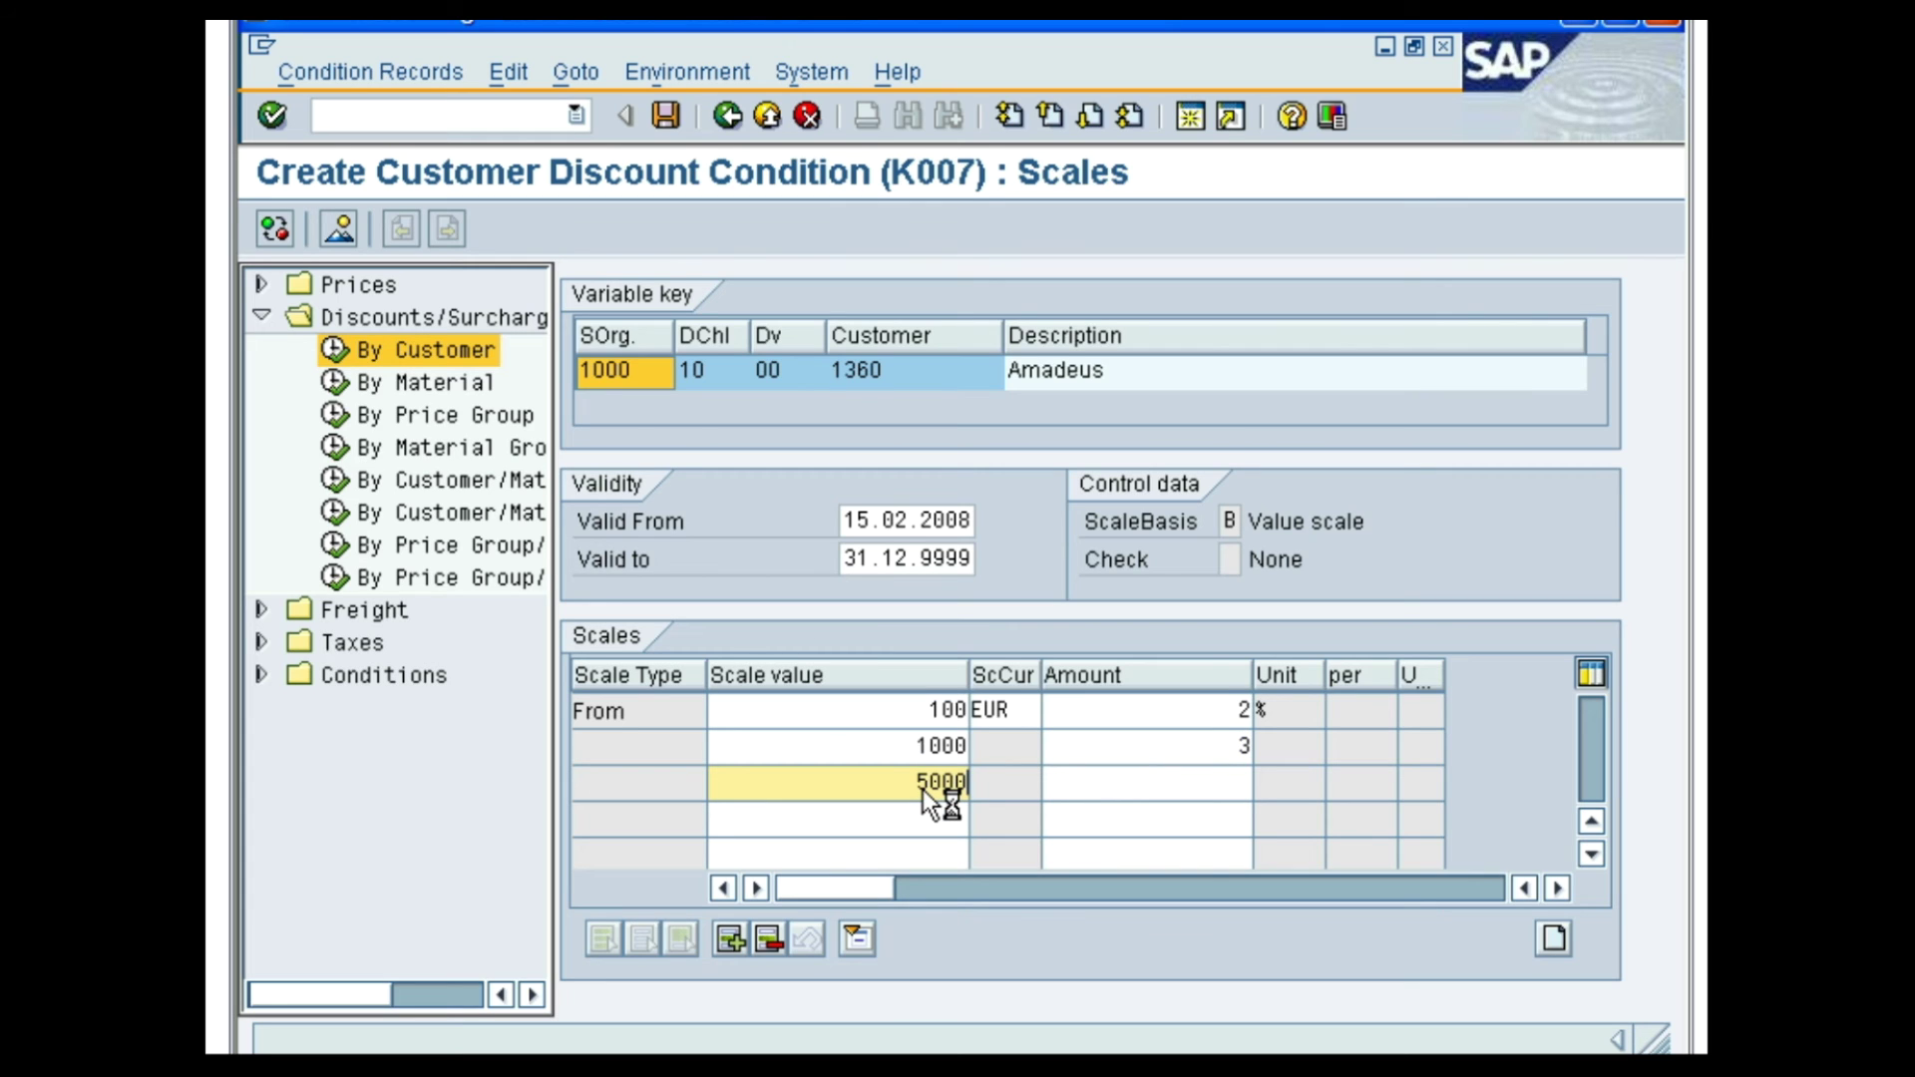
left_click(1062, 789)
type("5")
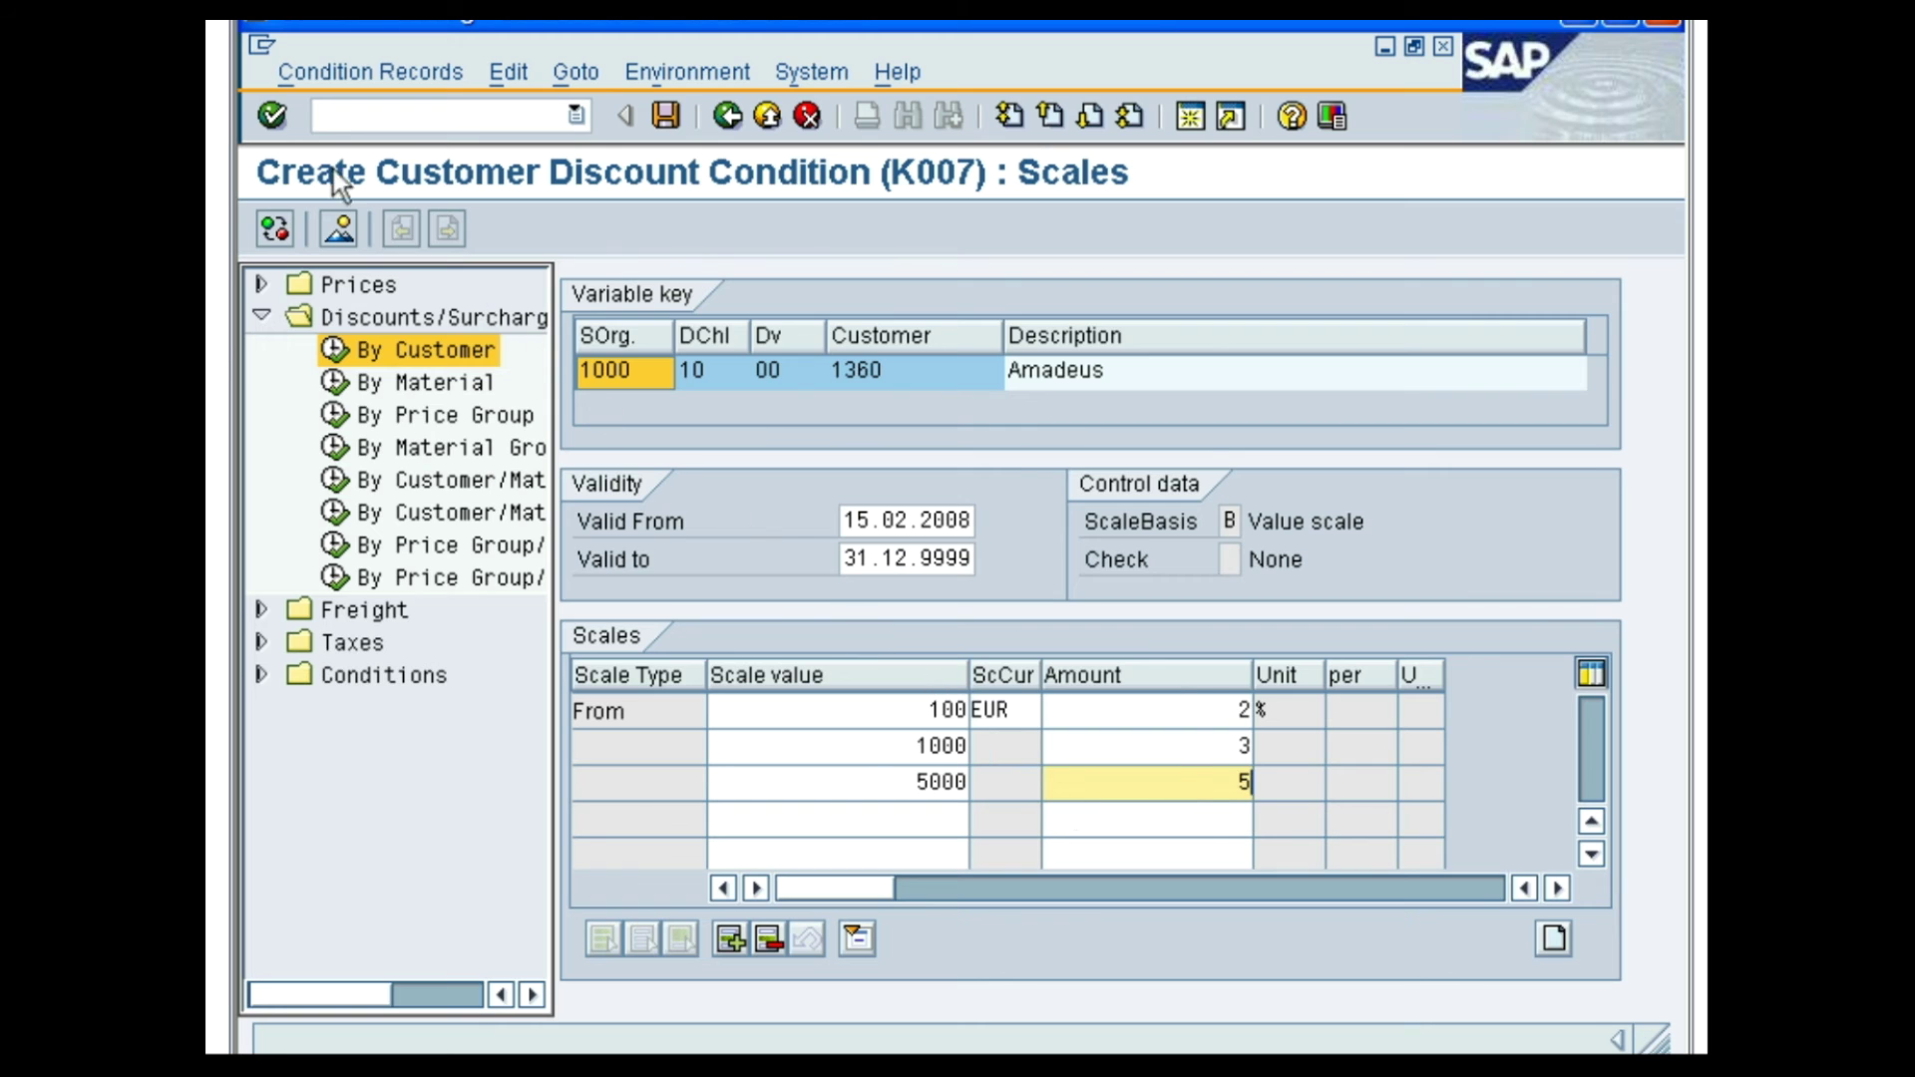
left_click(272, 116)
left_click(666, 115)
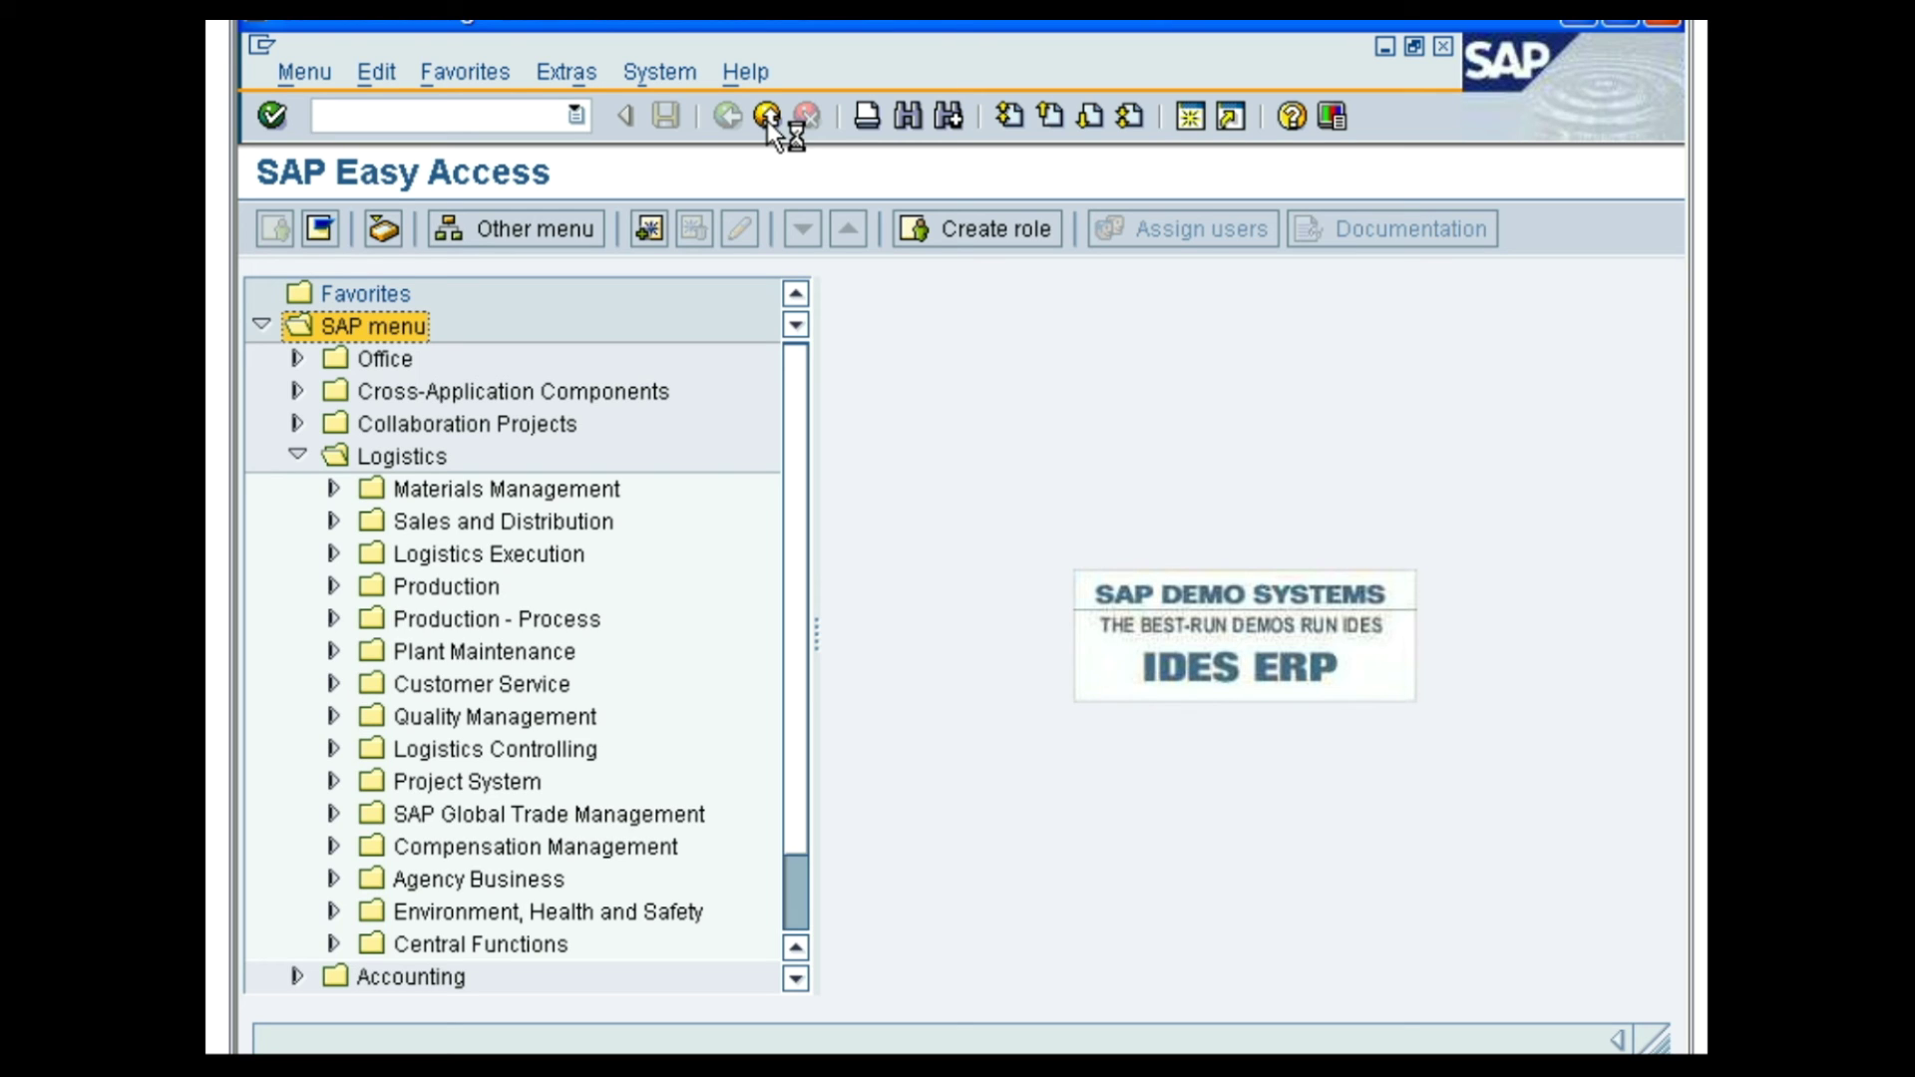
Open sales order creation under Logistics, Sales and Distribution, Sales, Order
left_click(333, 518)
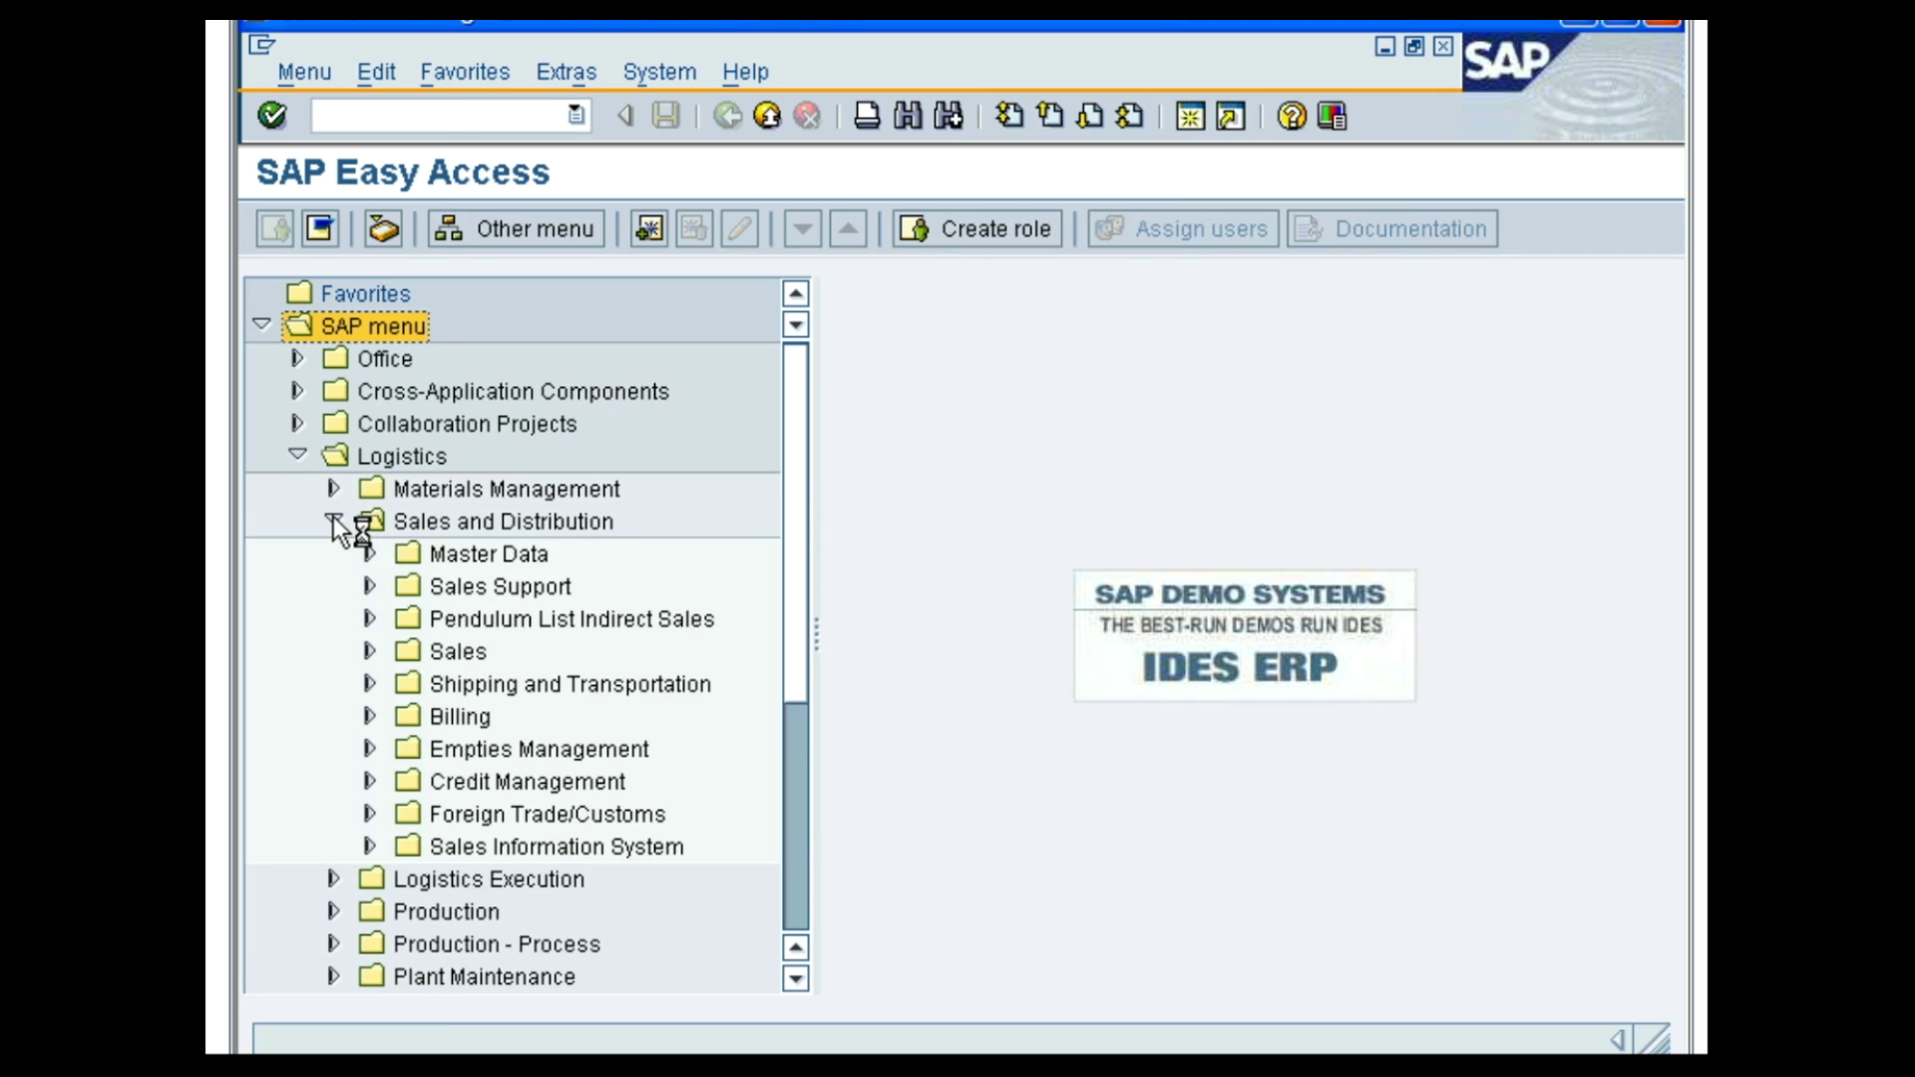
left_click(369, 652)
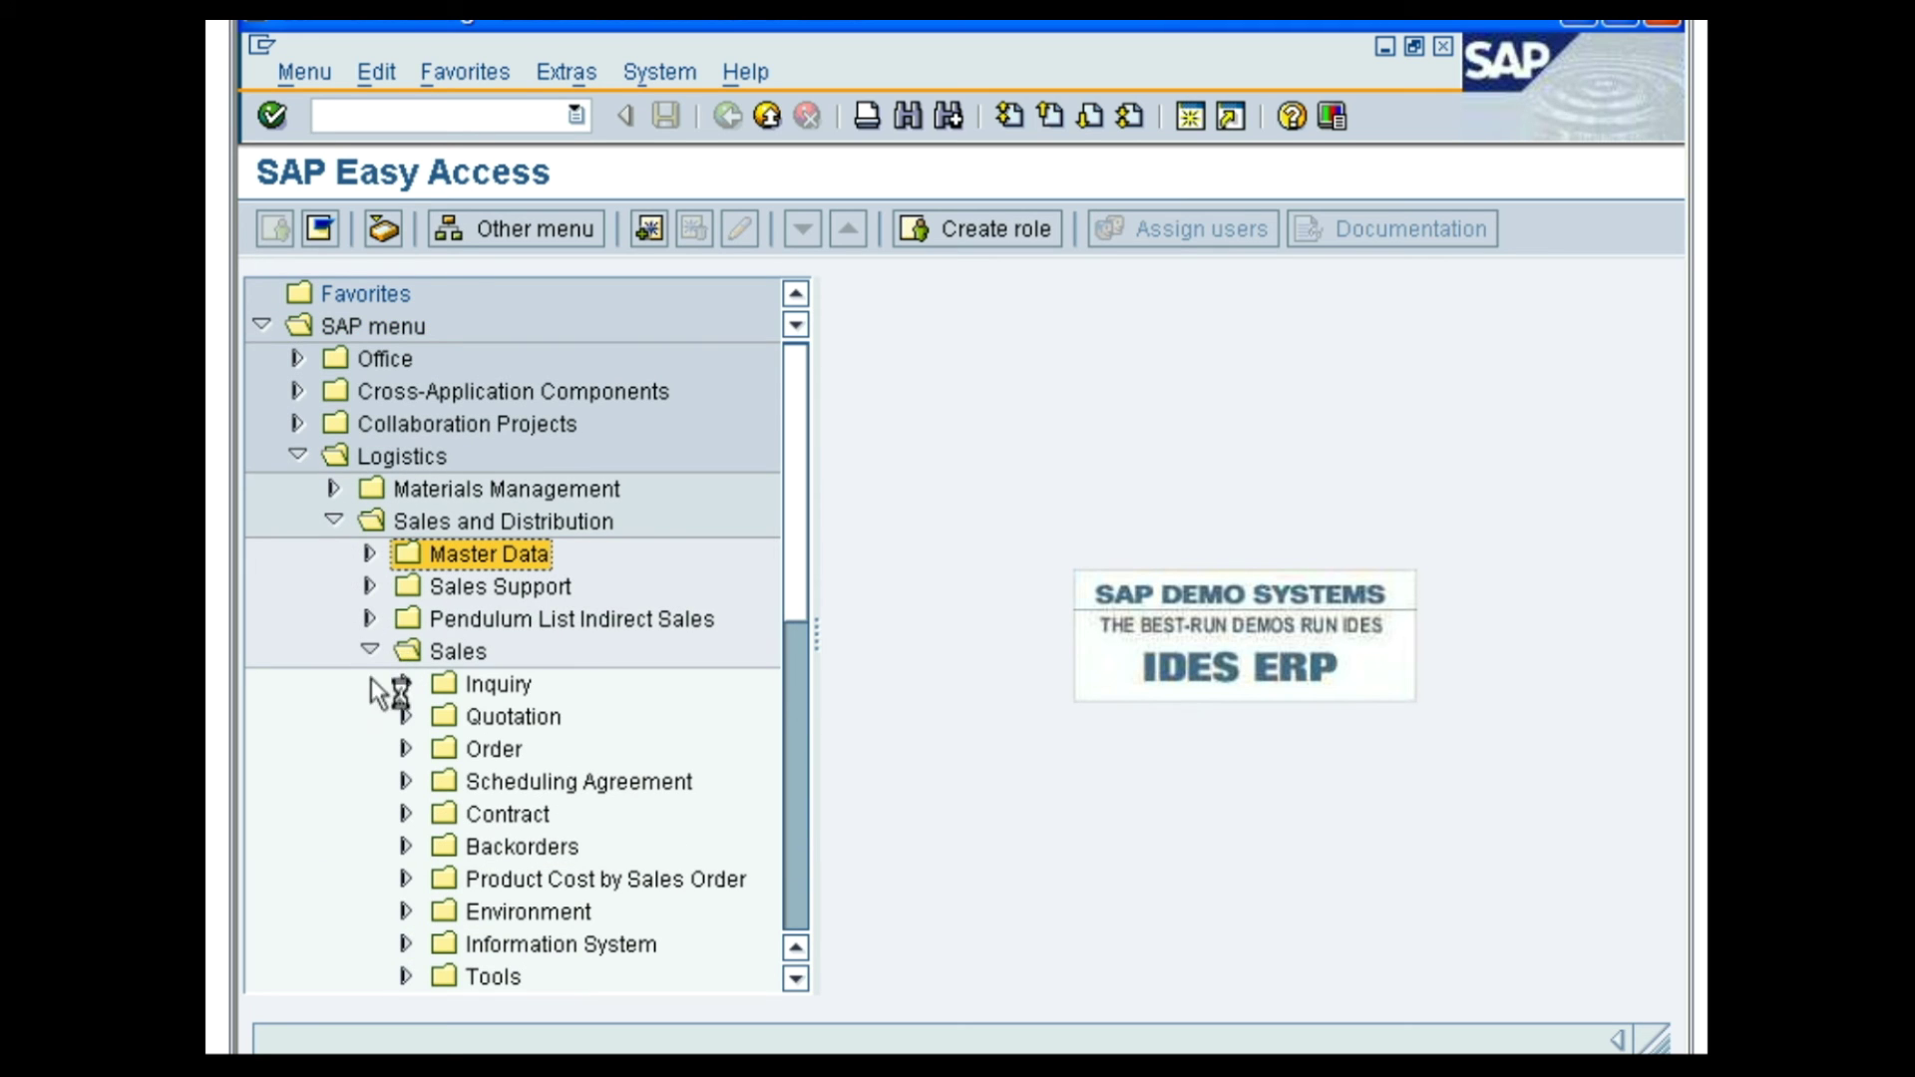
left_click(405, 748)
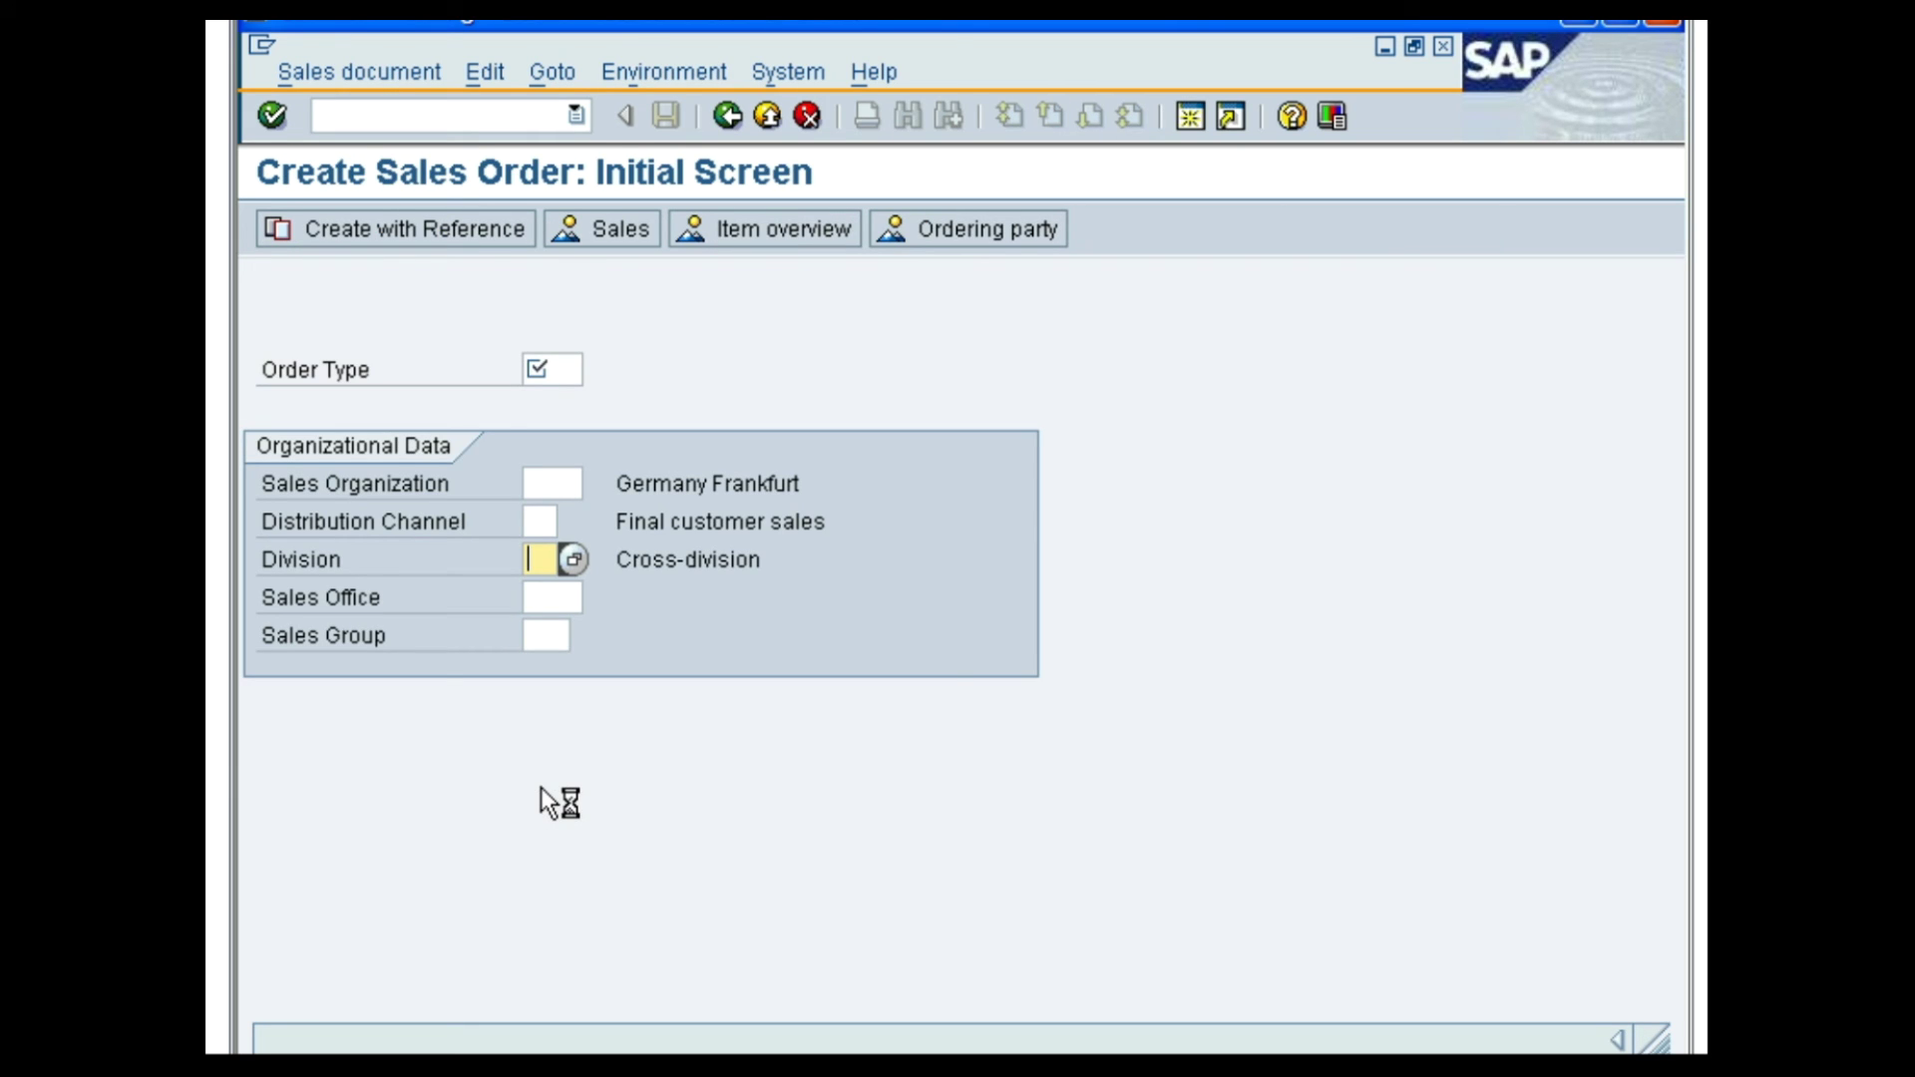
Start a sales order with order type OR1, sales organization 1000, distribution channel 10 and division 00
left_click(569, 373)
type("OR1")
key("Tab")
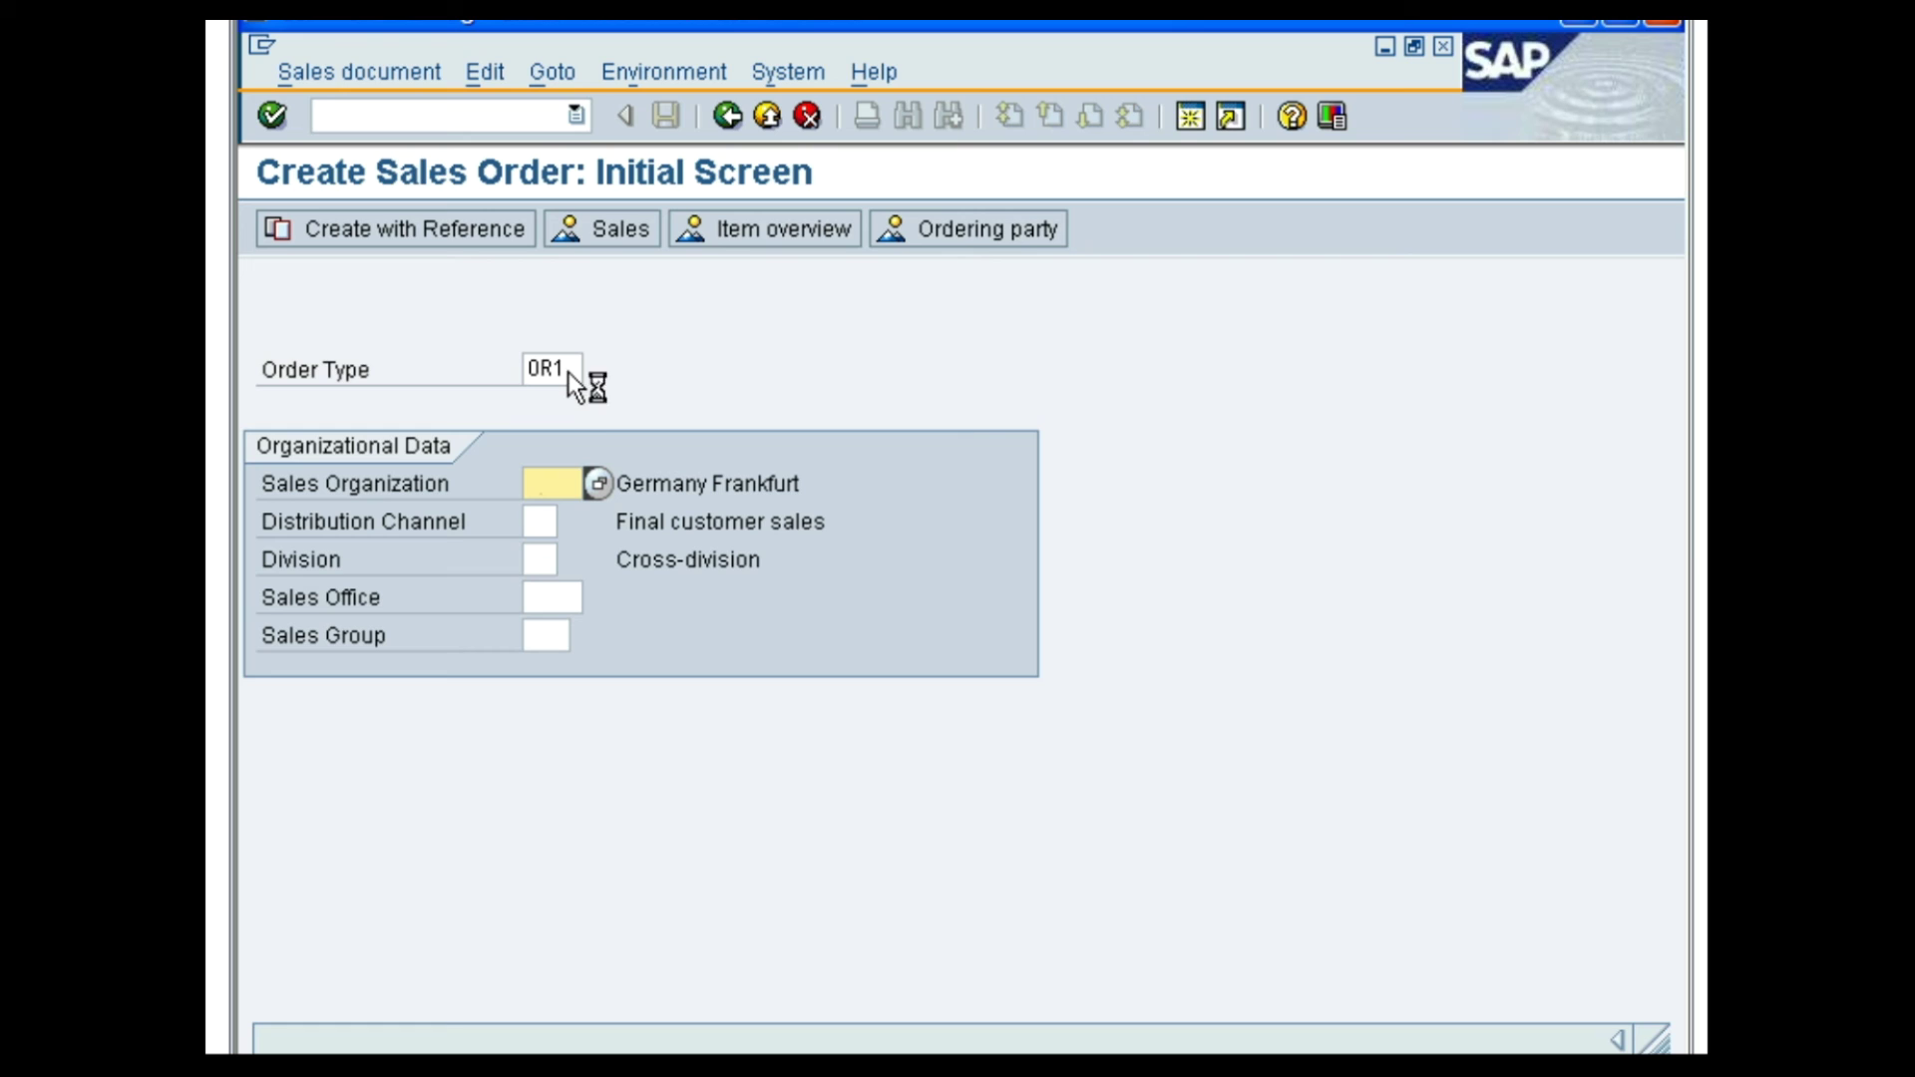
type("000")
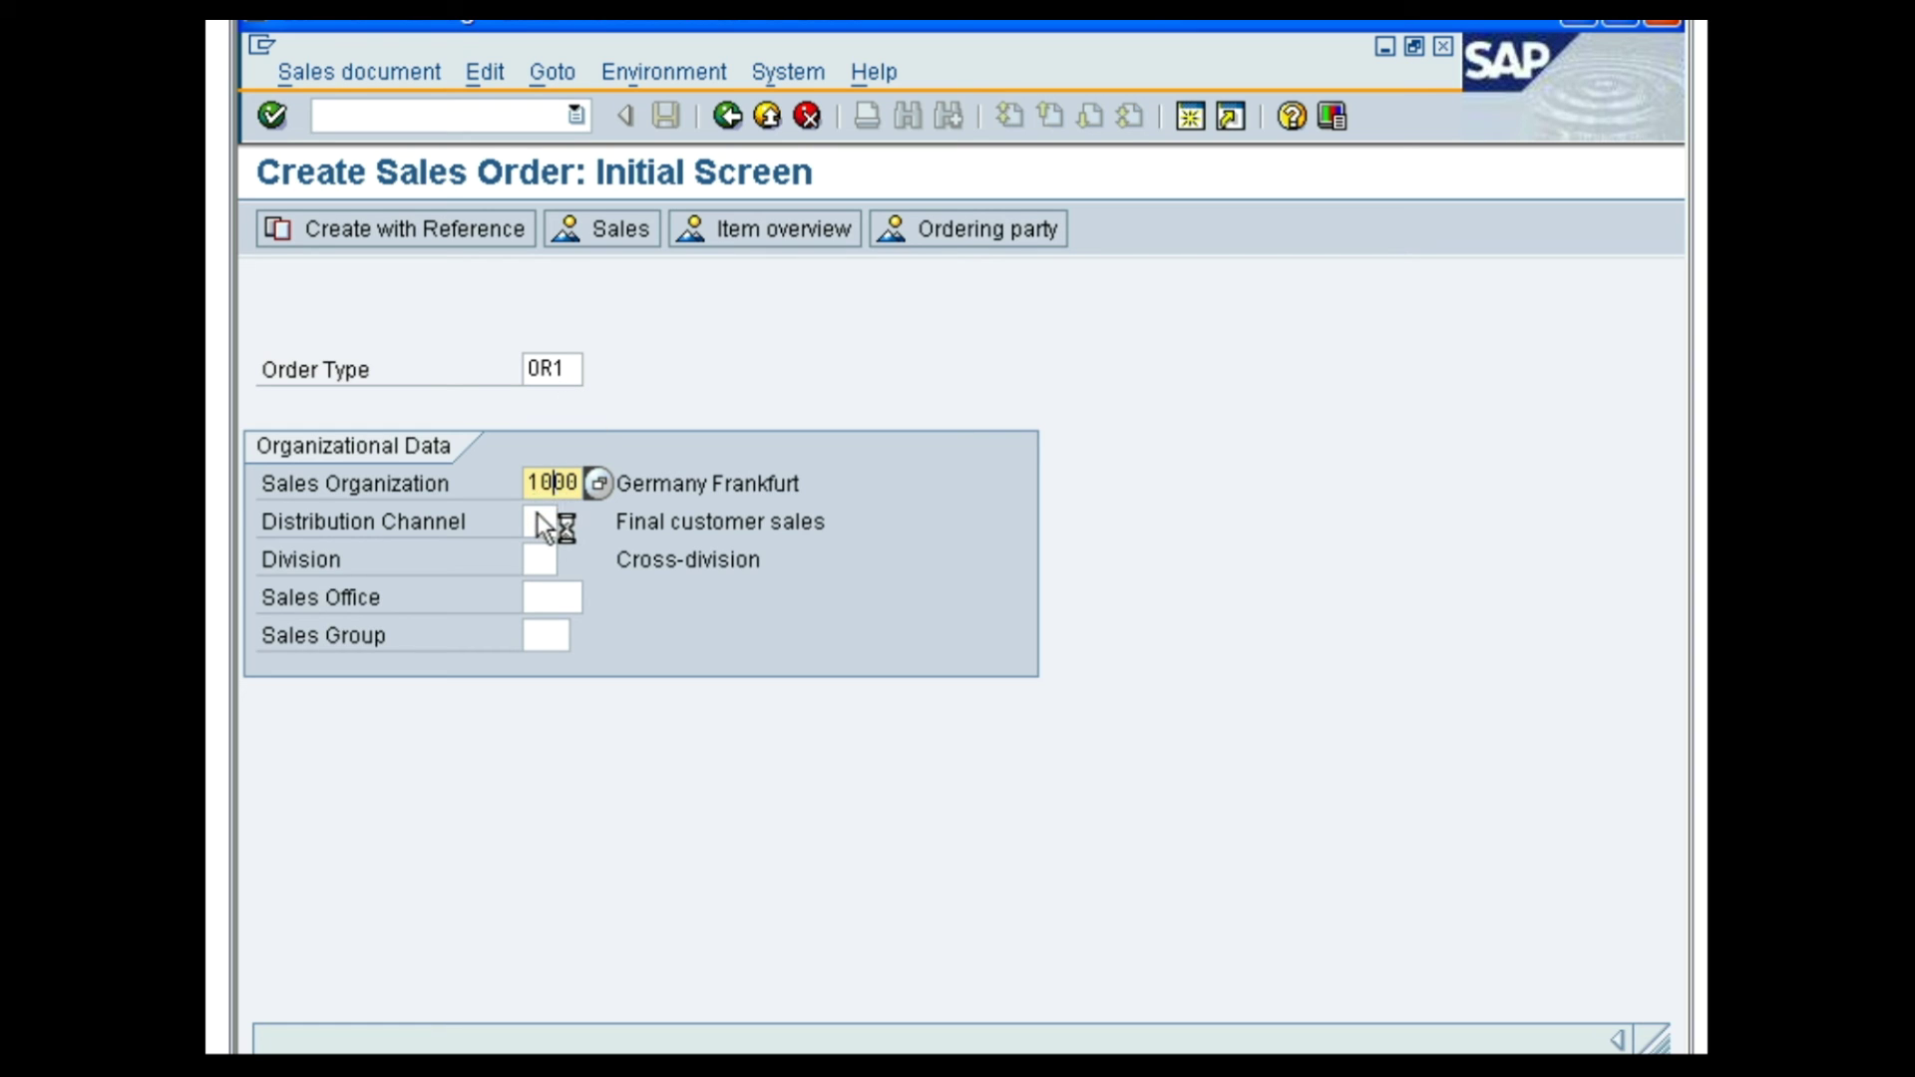
left_click(541, 524)
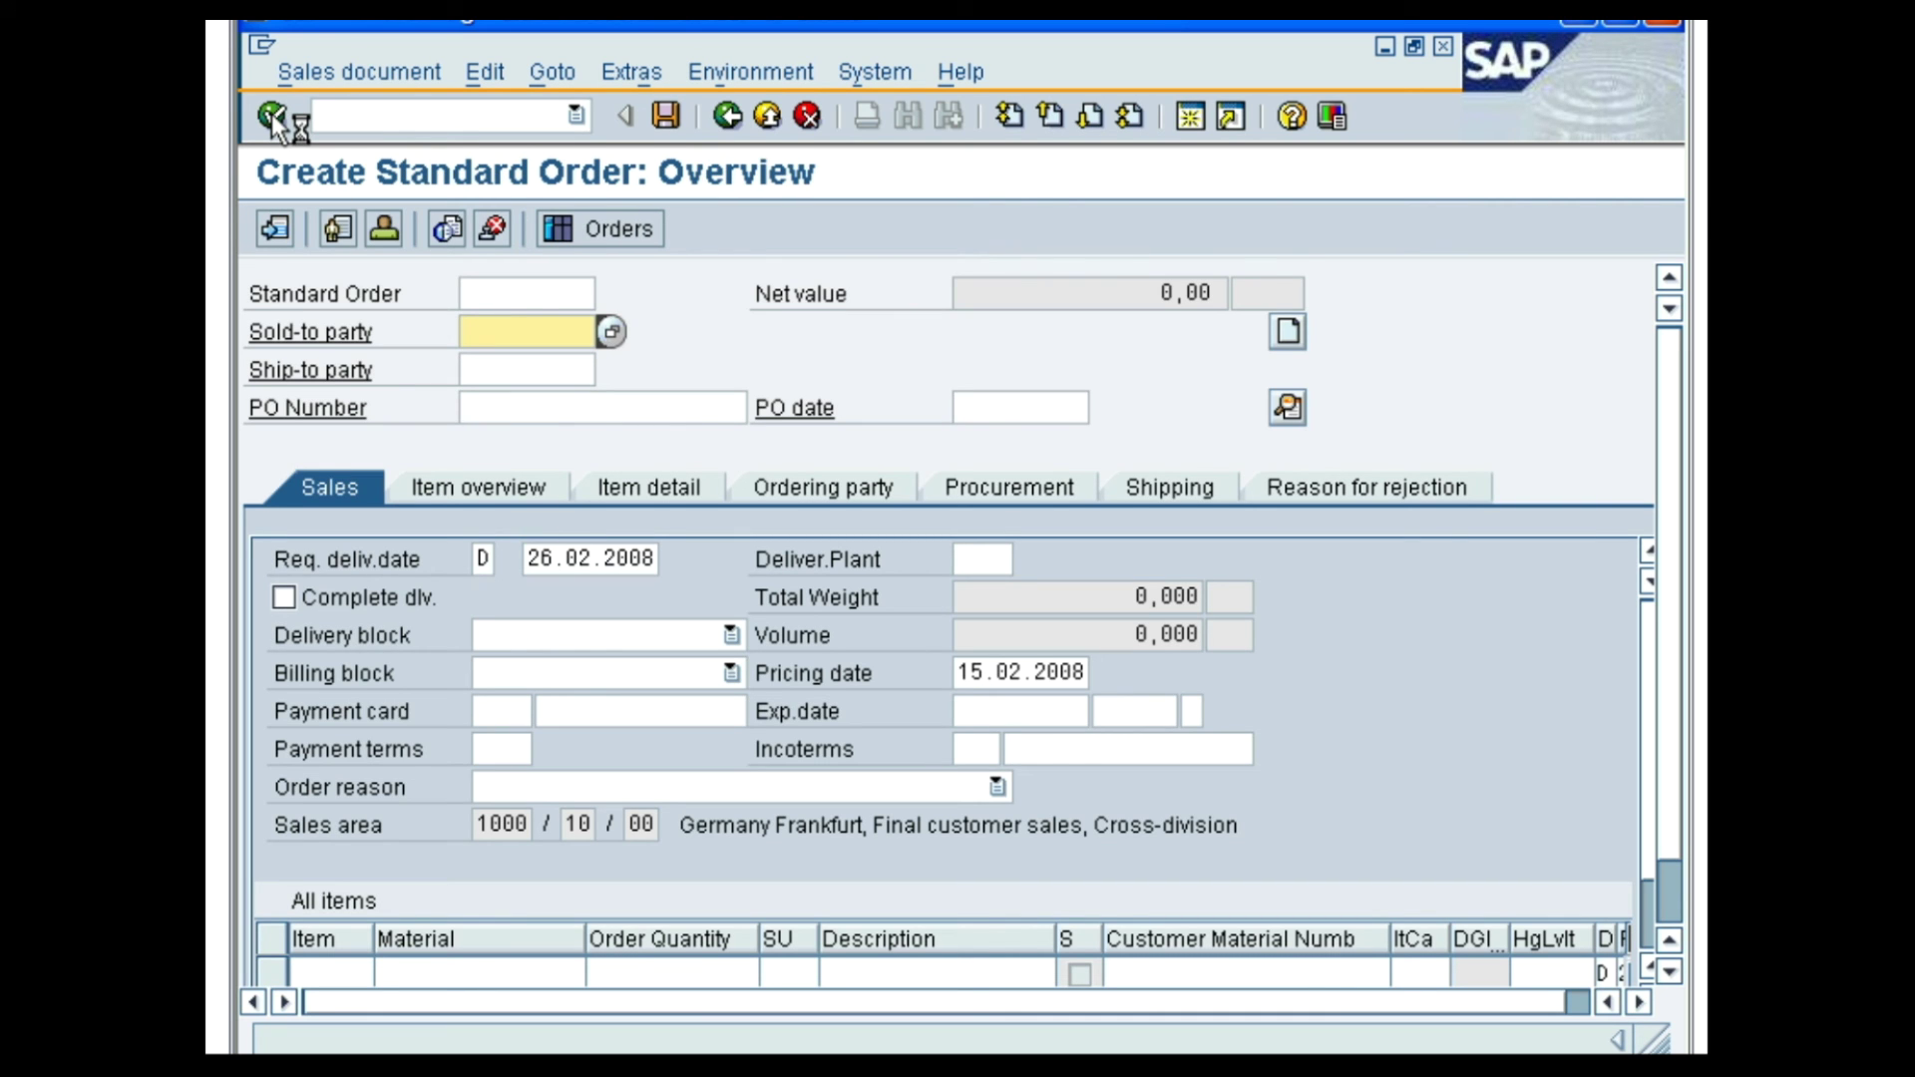
Enter the customer number as sold-to and ship-to party and fill in the purchase order number
type("1360")
key("Return")
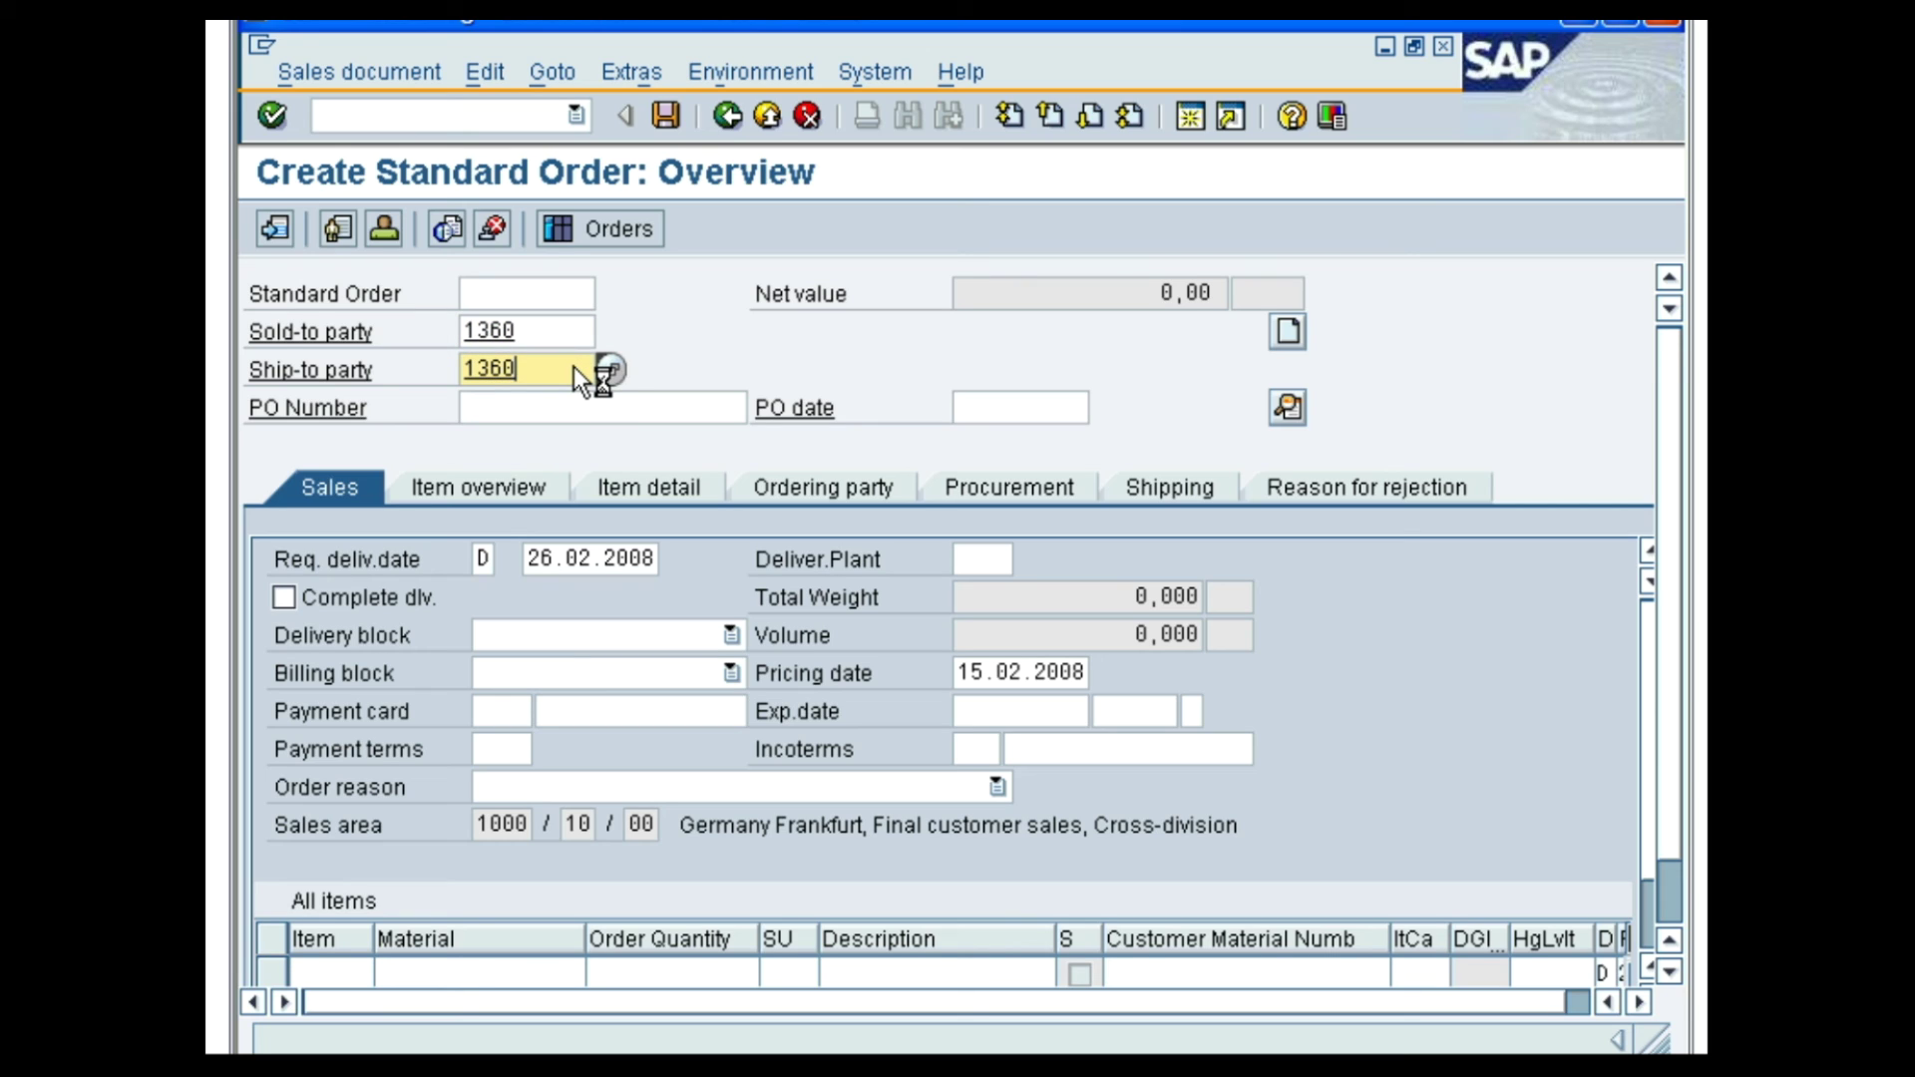
left_click(573, 405)
type("PRCK01")
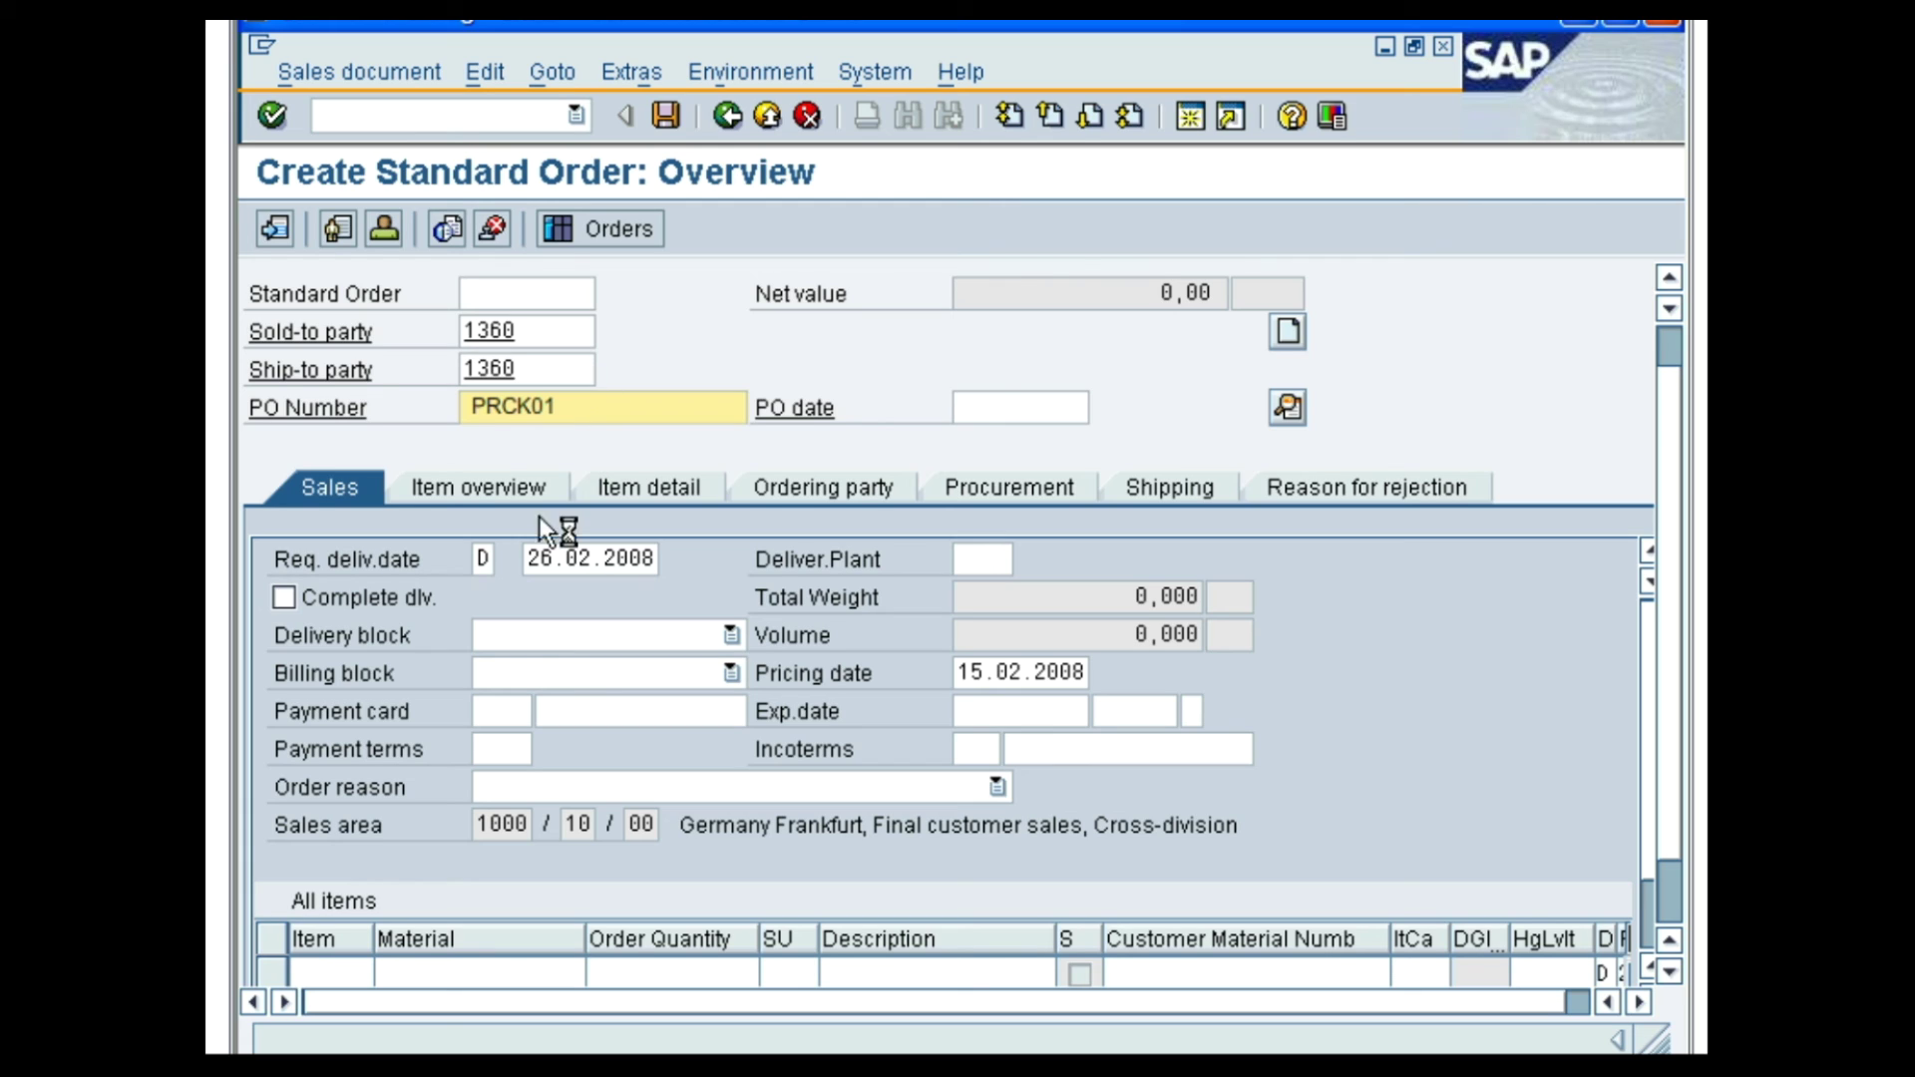
Add material DPC1003 with an order quantity of 9 as an item and display its item conditions
type("DPC1003")
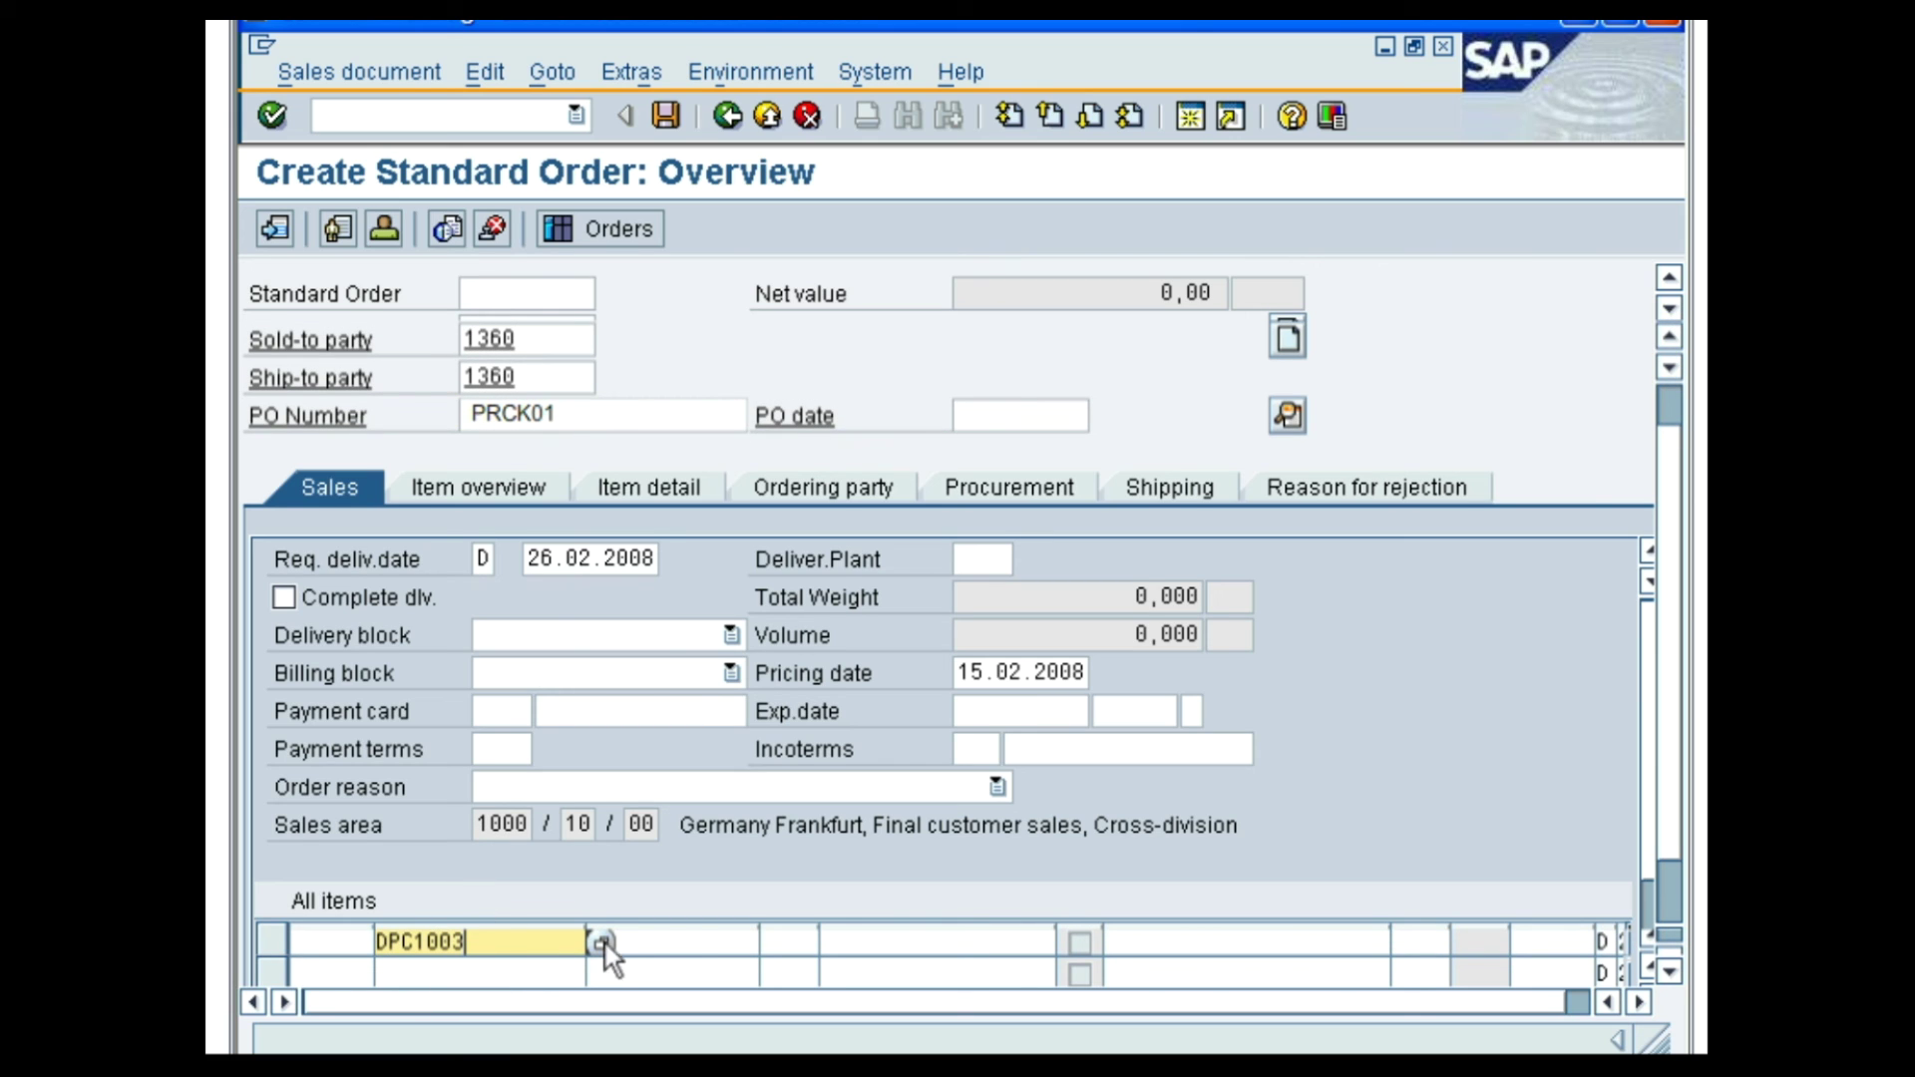
left_click(698, 948)
type("9")
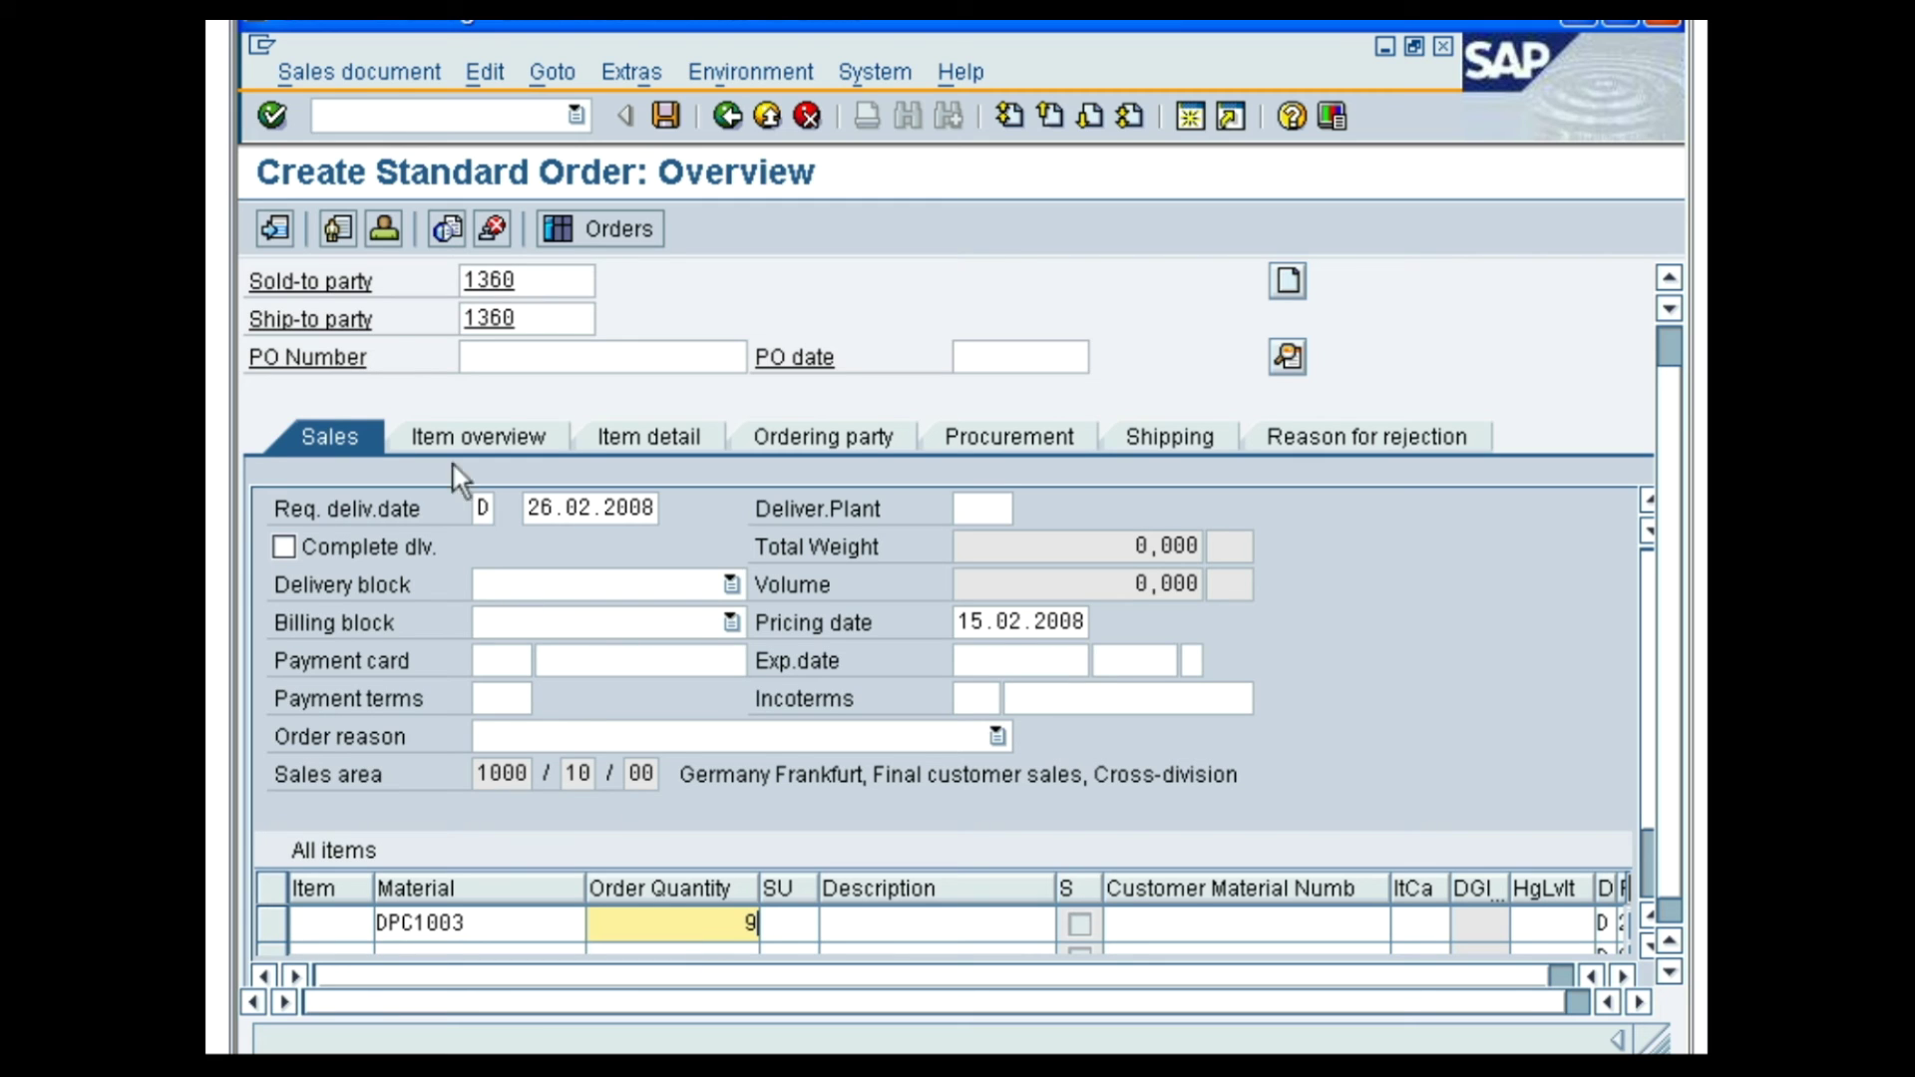
left_click(273, 113)
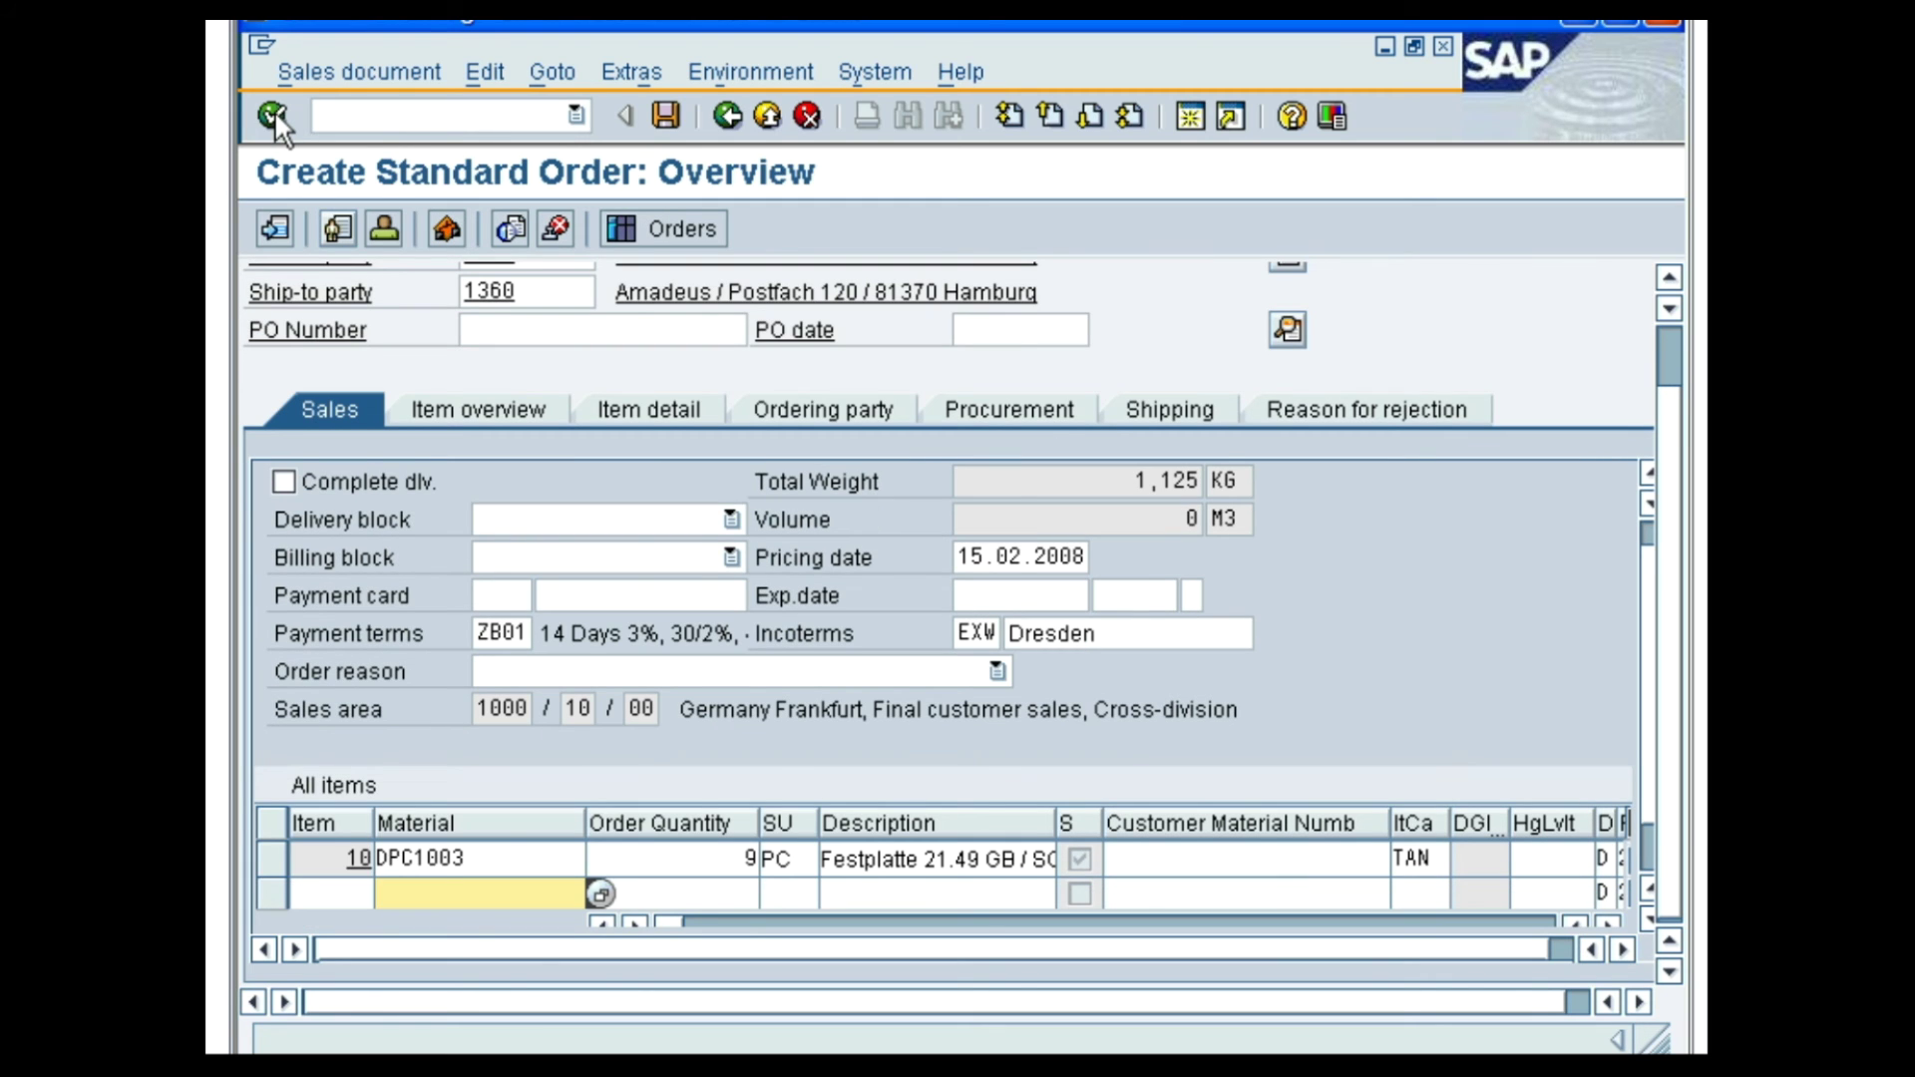
scroll(1476, 808, "down", 2)
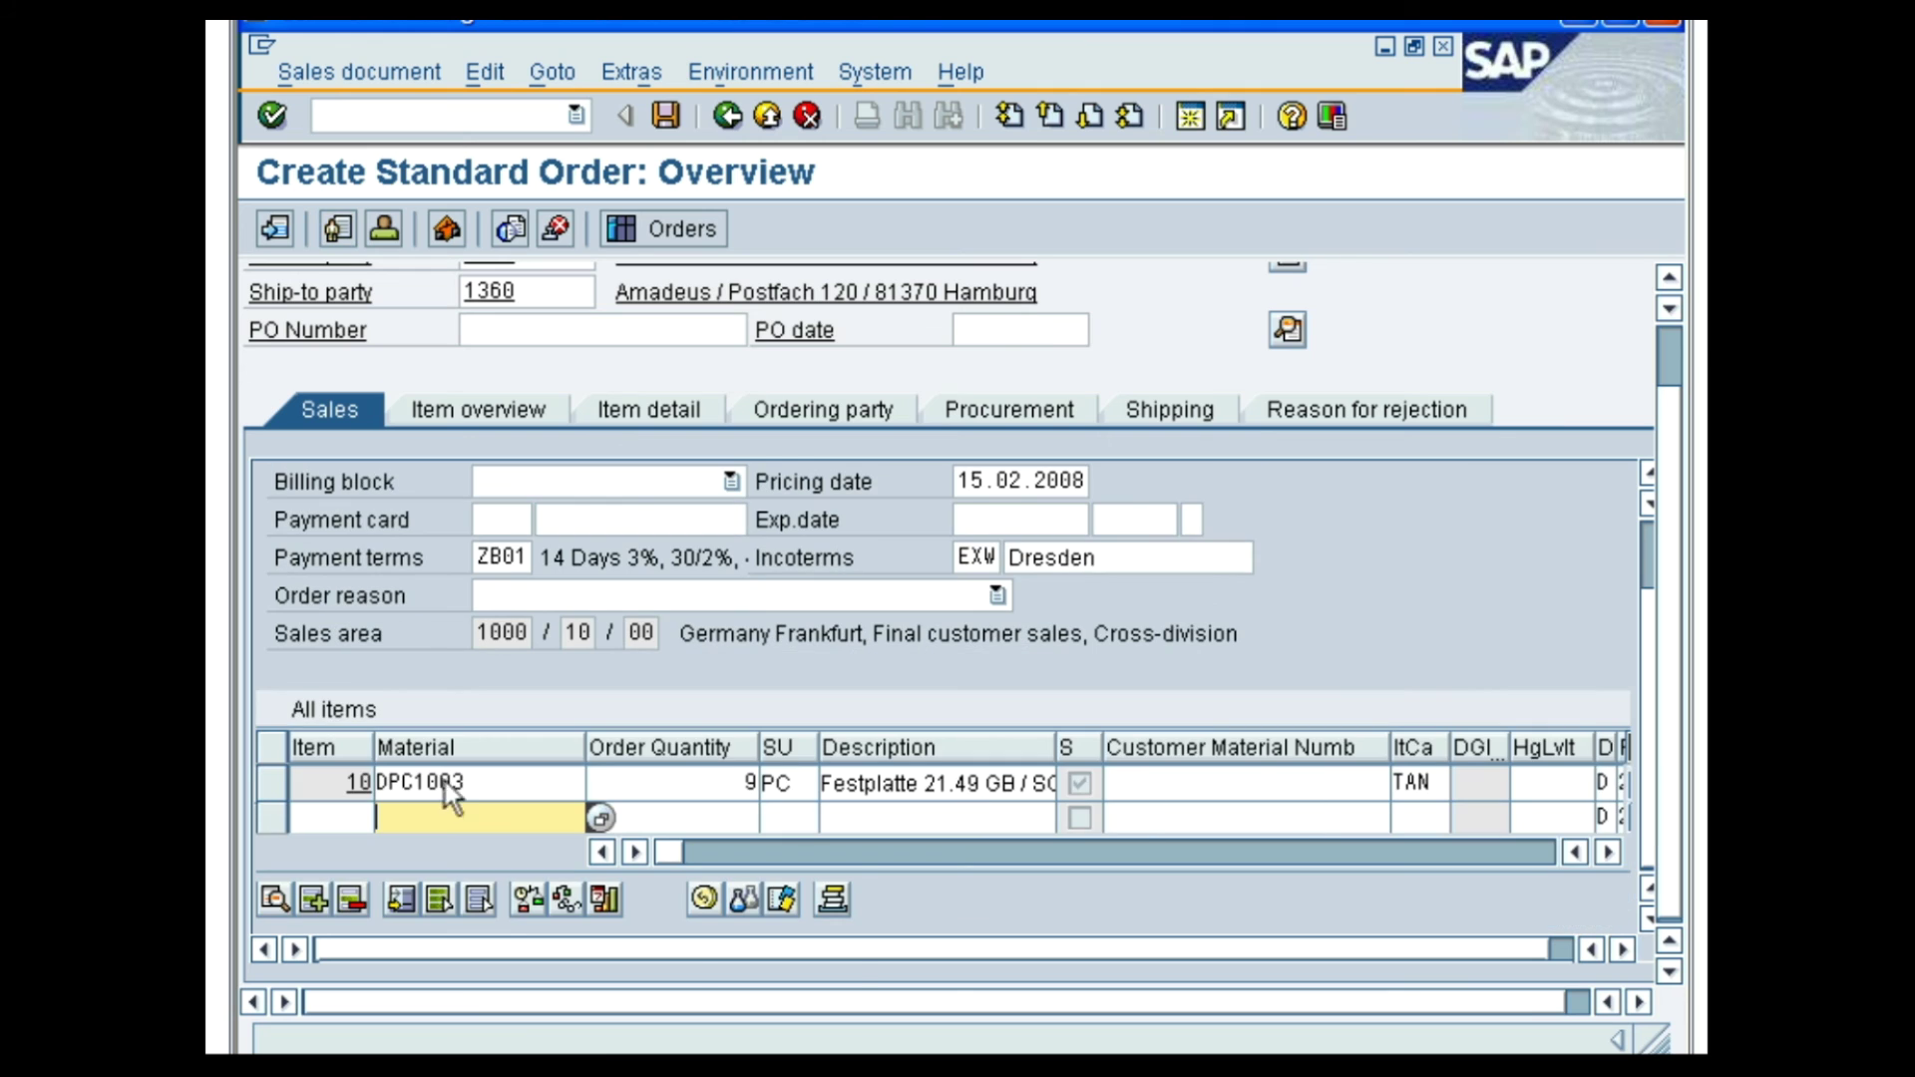
left_click(273, 784)
left_click(705, 898)
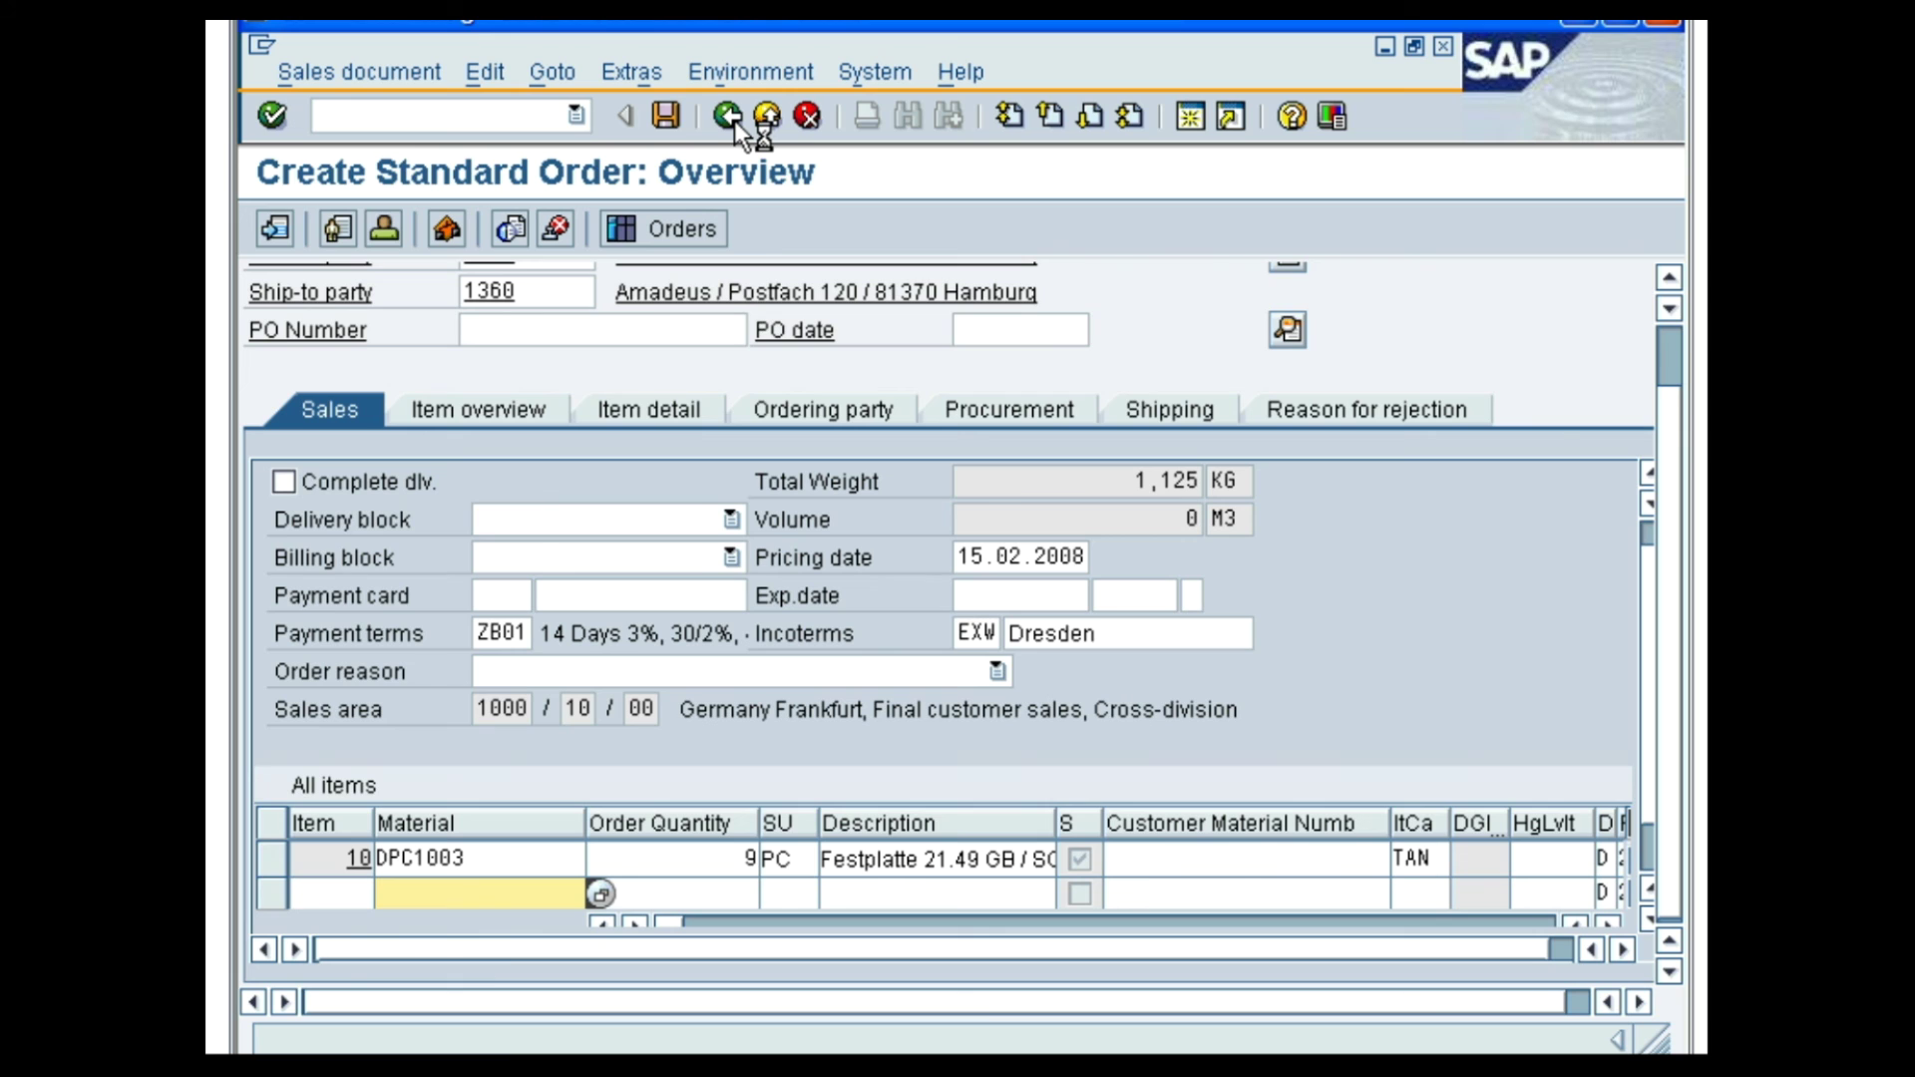
Set the order quantity of item DPC1003 to 1 and check its item conditions
left_click(715, 869)
type("1")
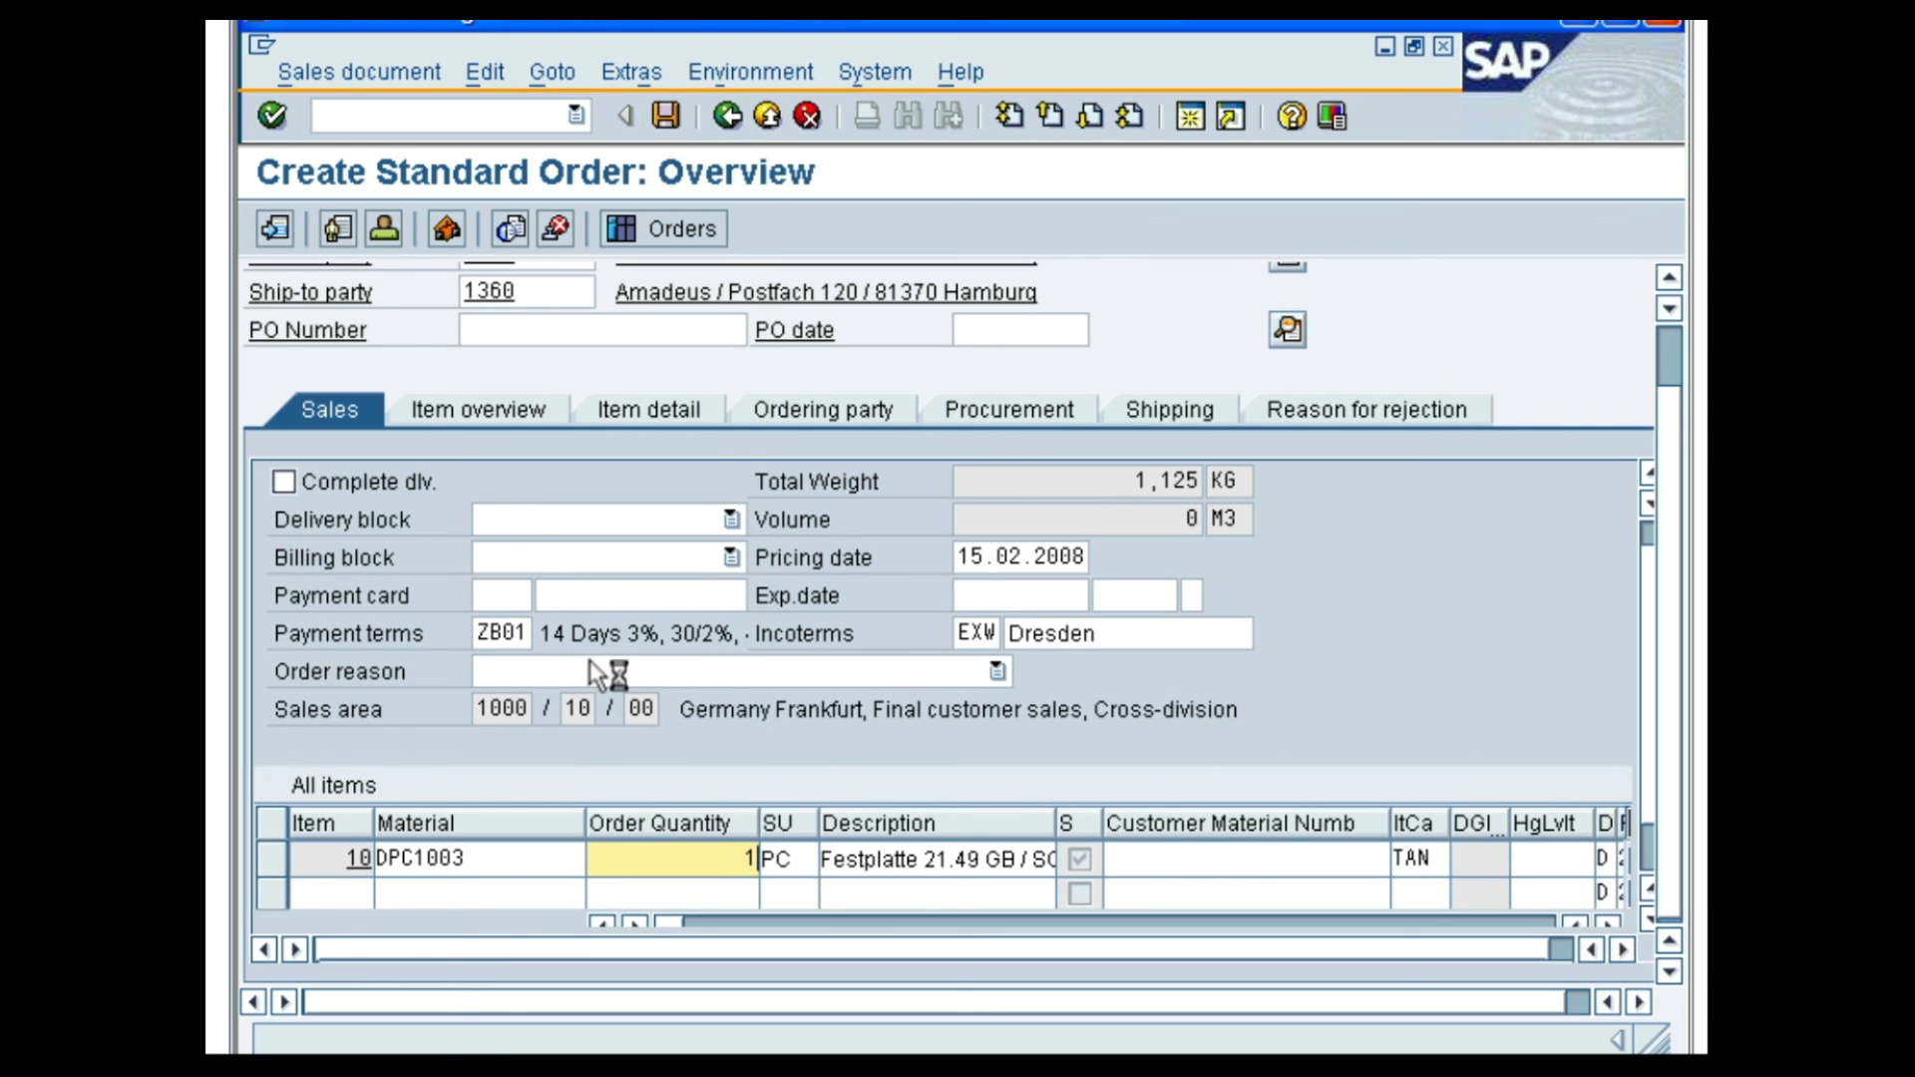
left_click(272, 113)
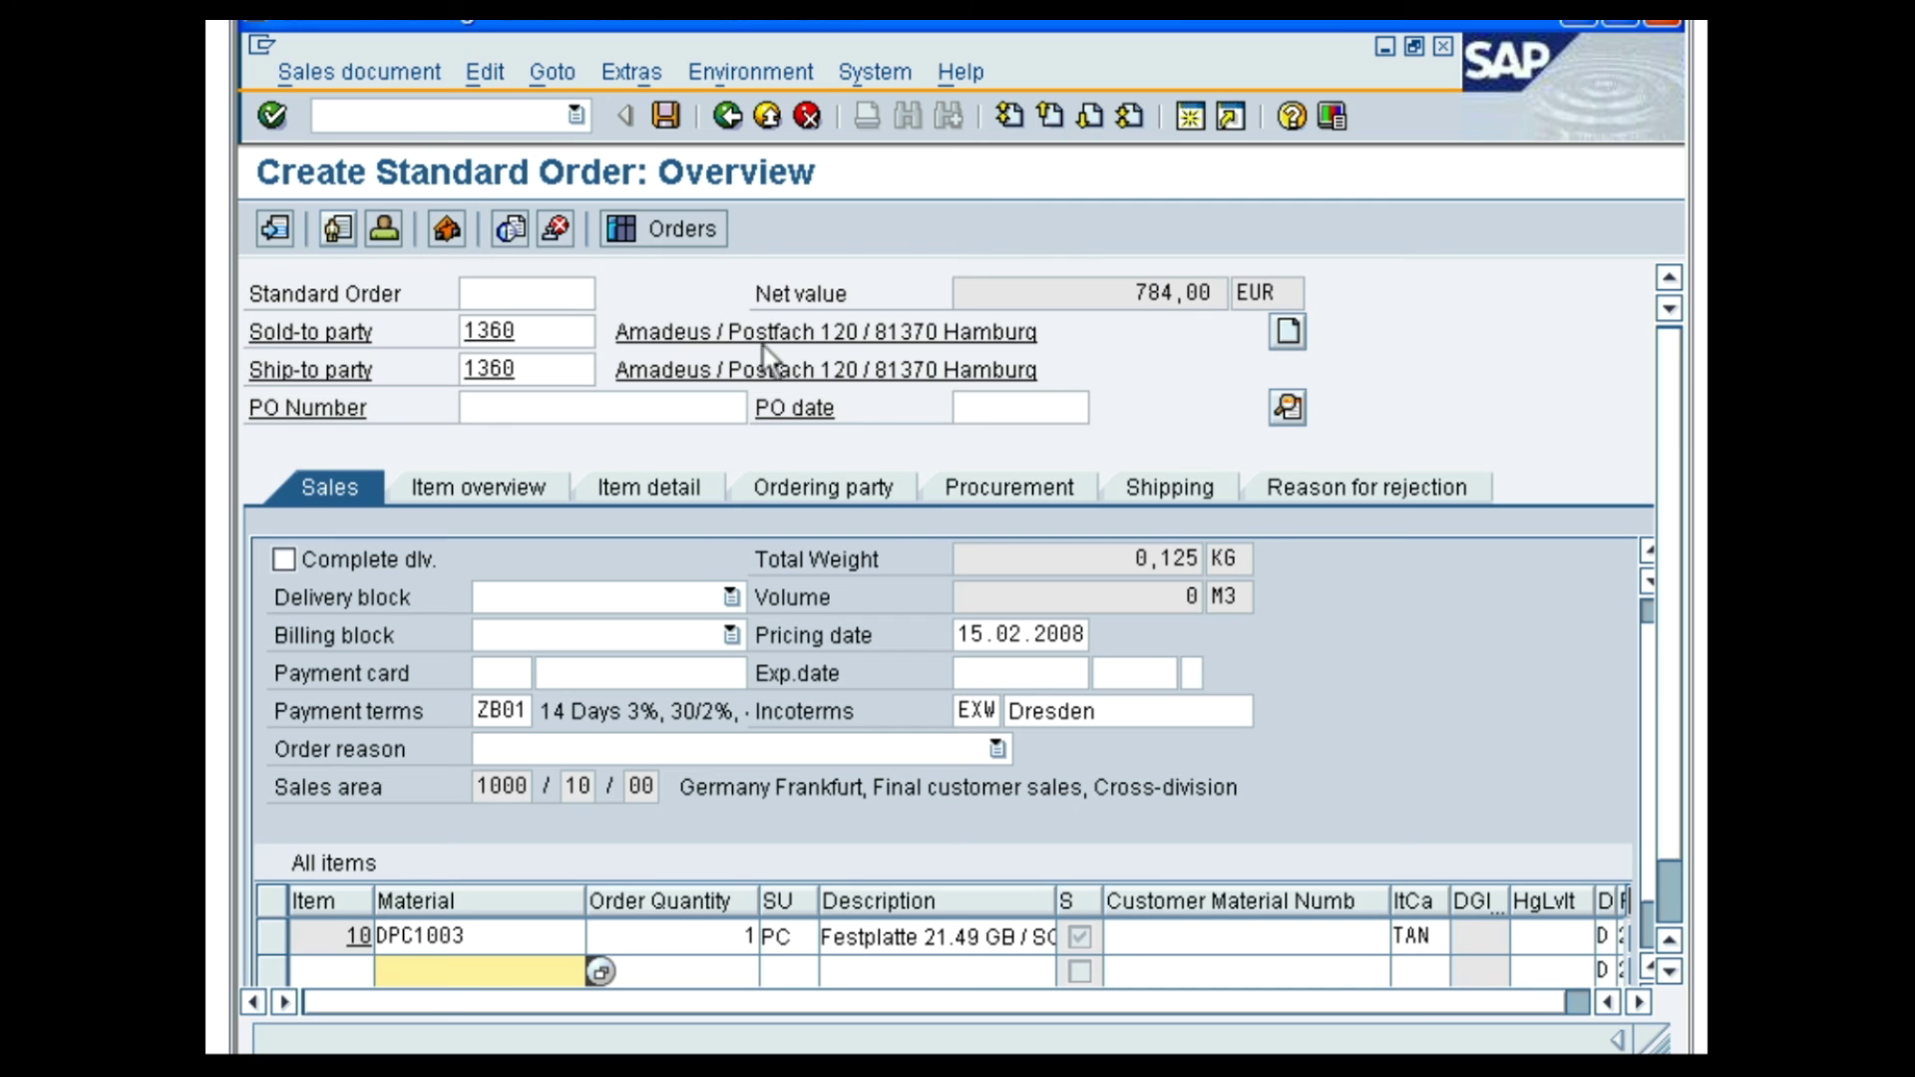
left_click(1648, 778)
left_click(266, 863)
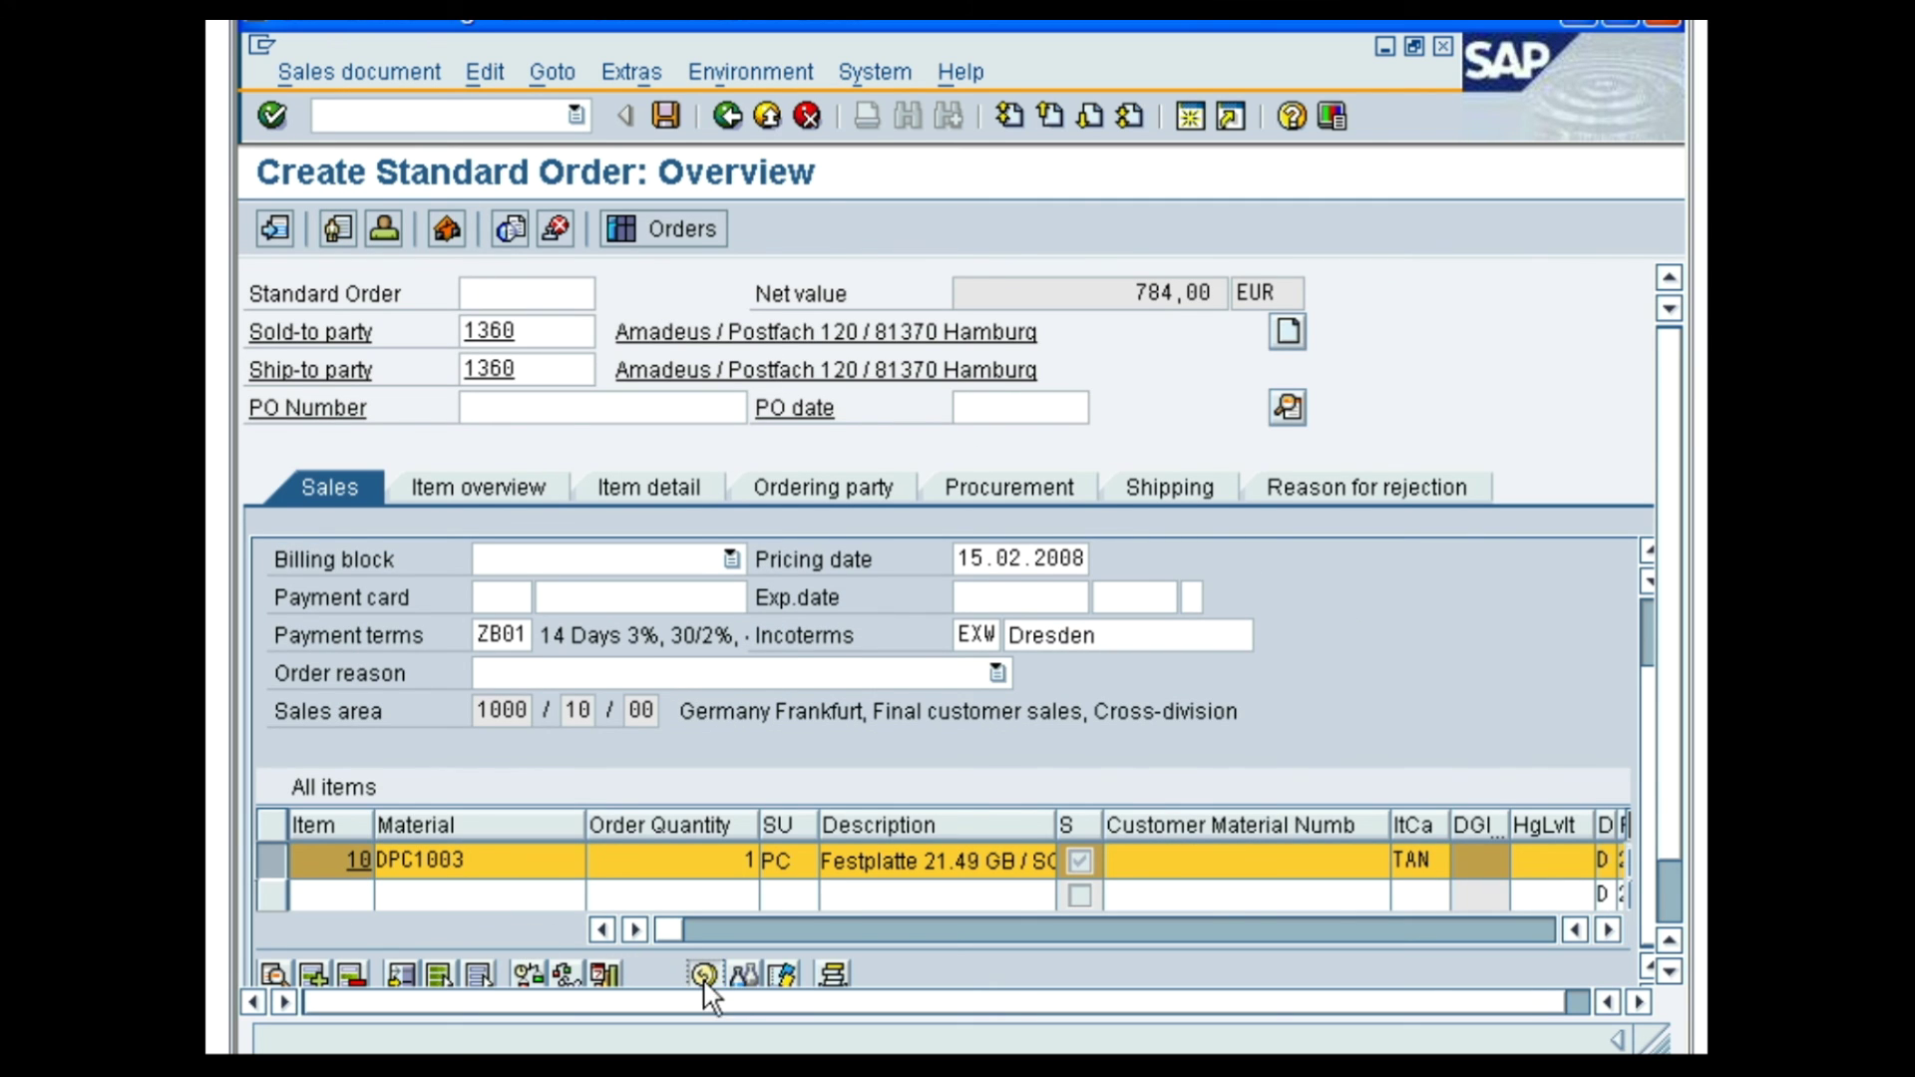
left_click(704, 974)
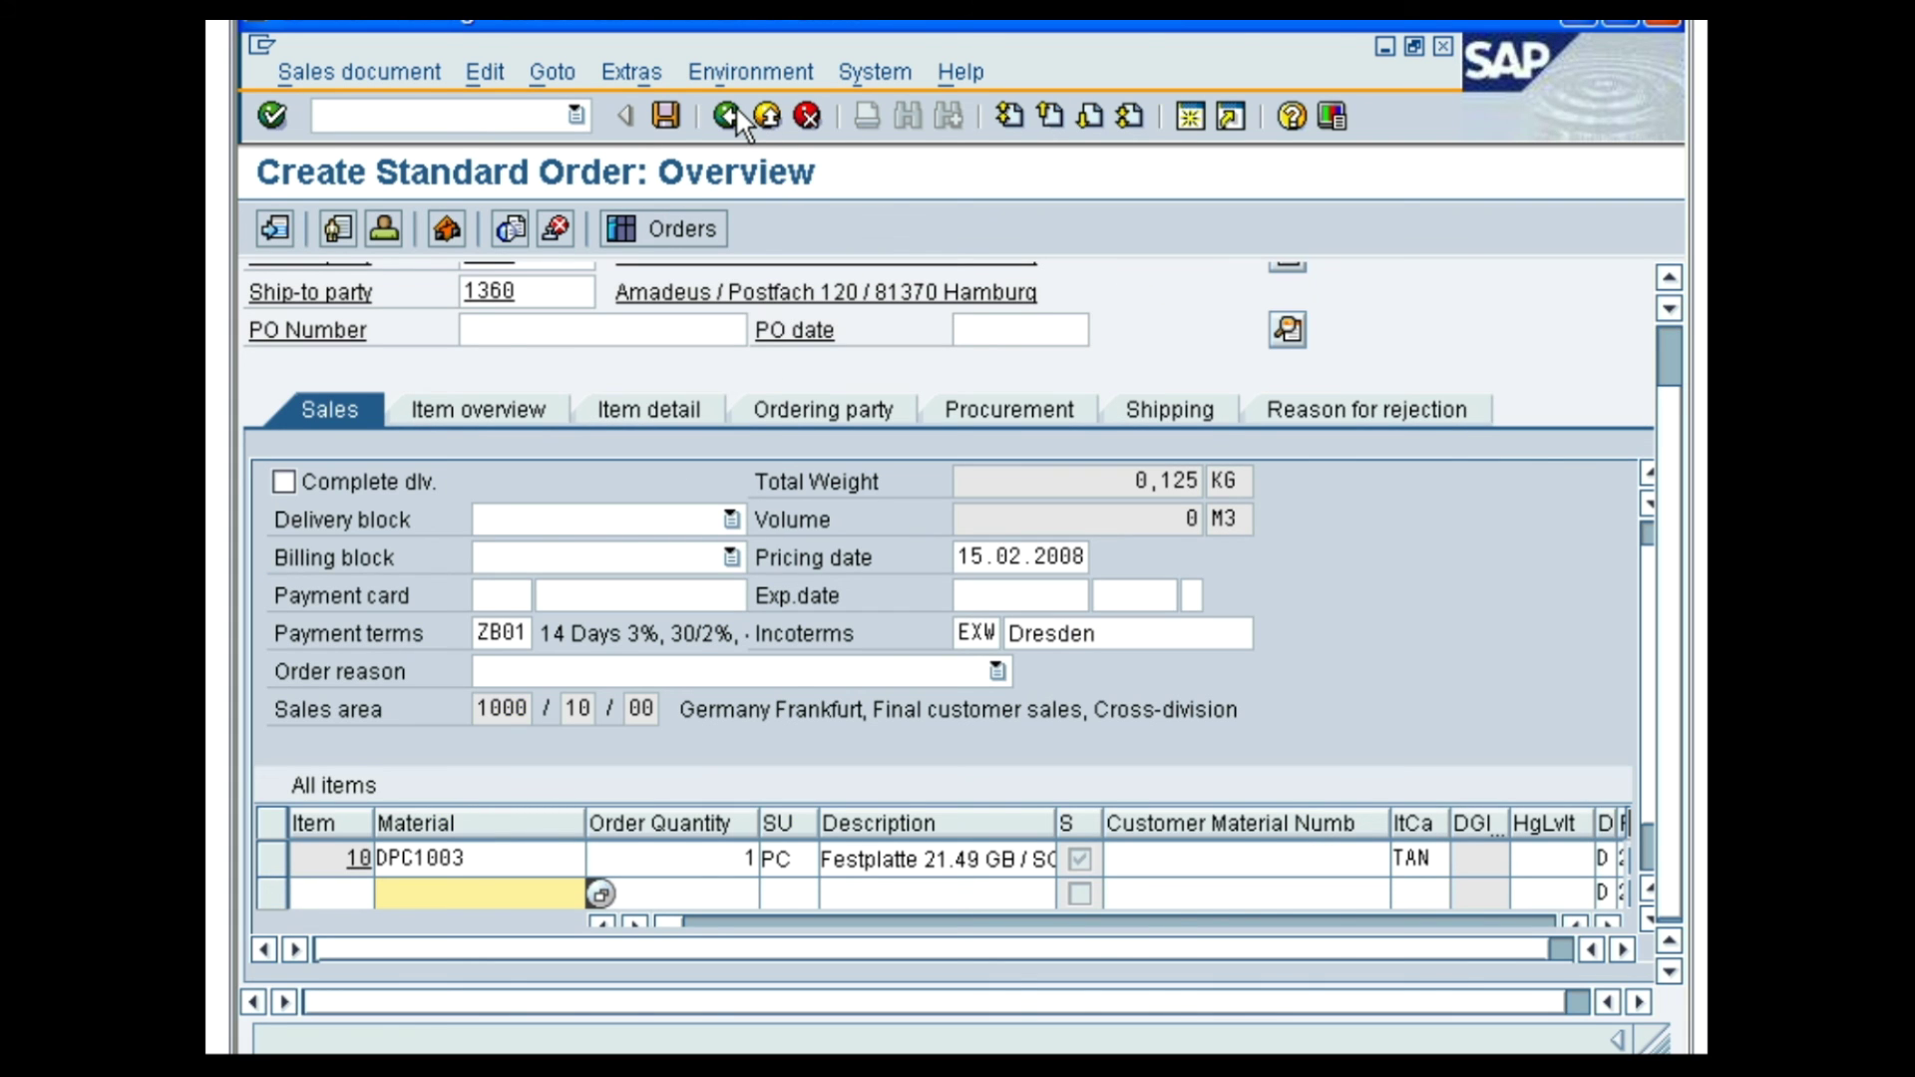
Raise the order quantity of item DPC1003 to 101 and inspect its item conditions
left_click(735, 866)
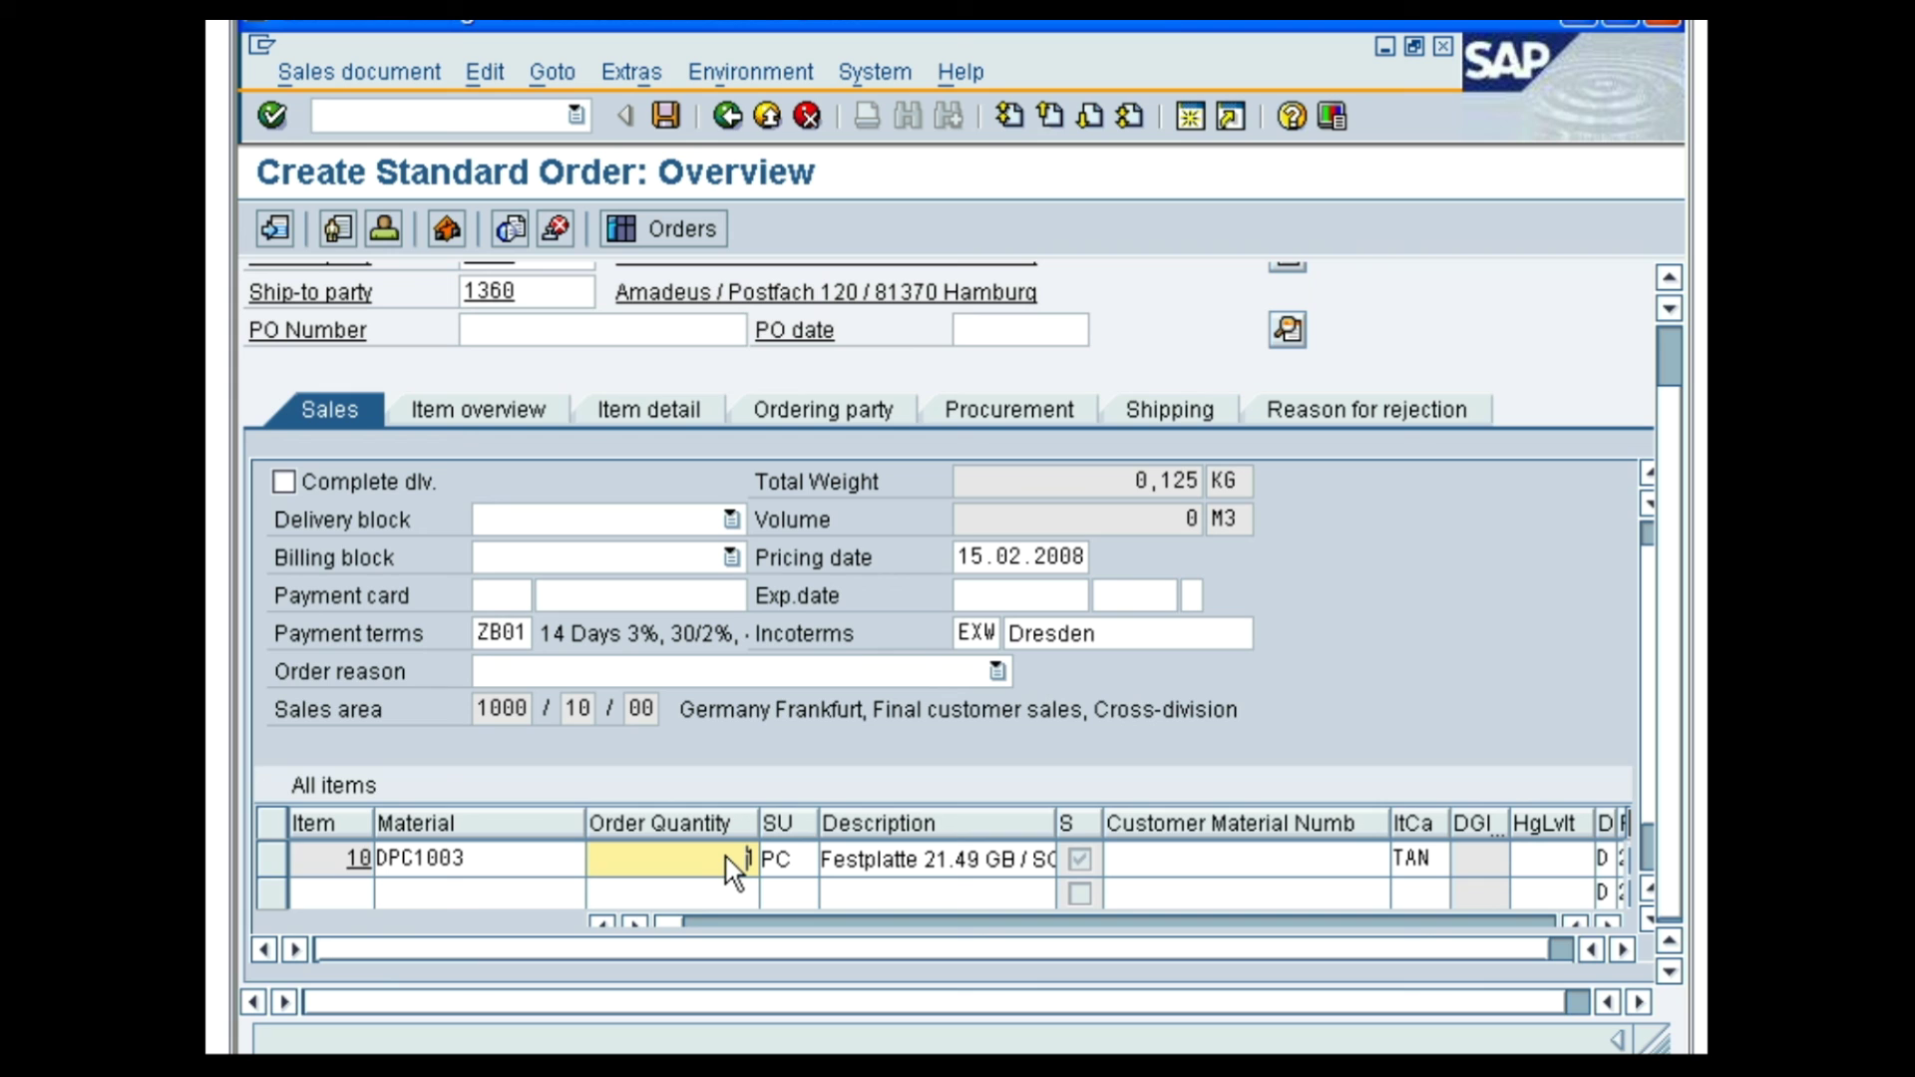
type("01")
left_click(273, 115)
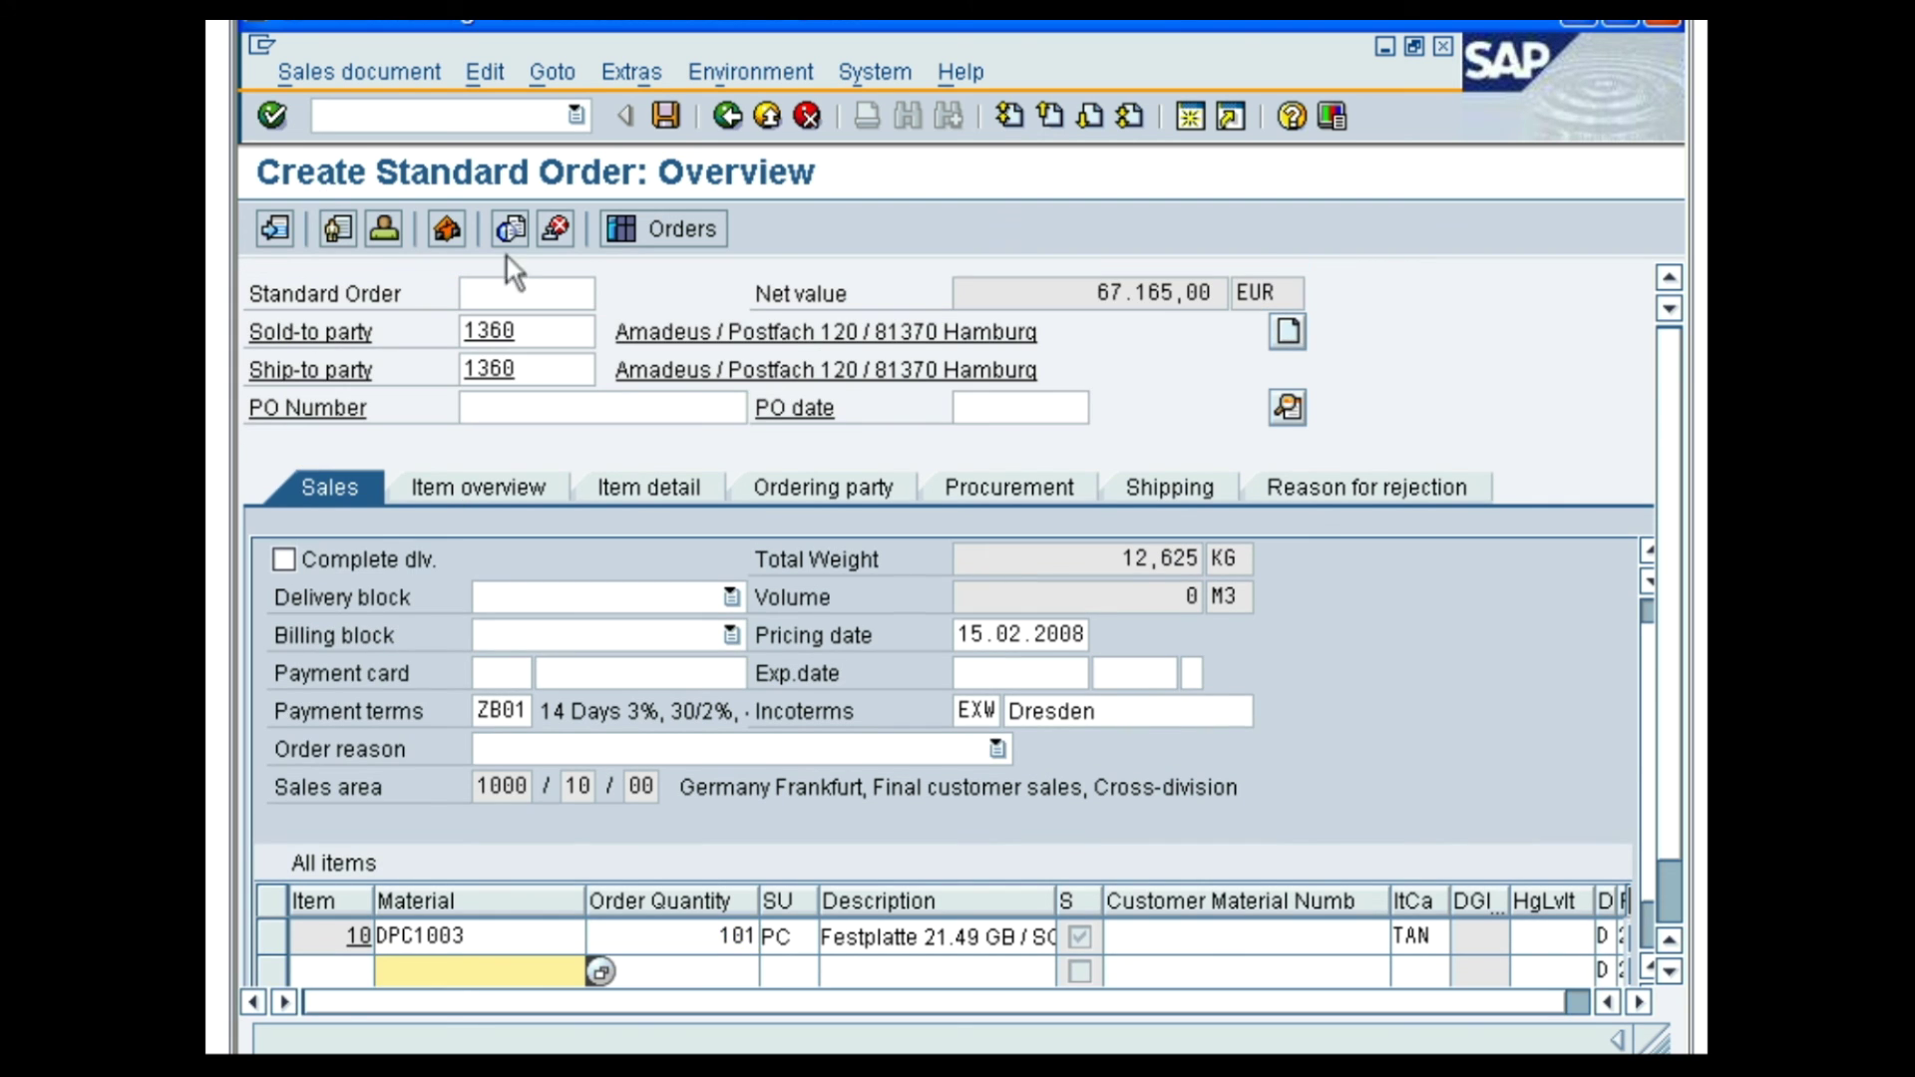
left_click(1652, 968)
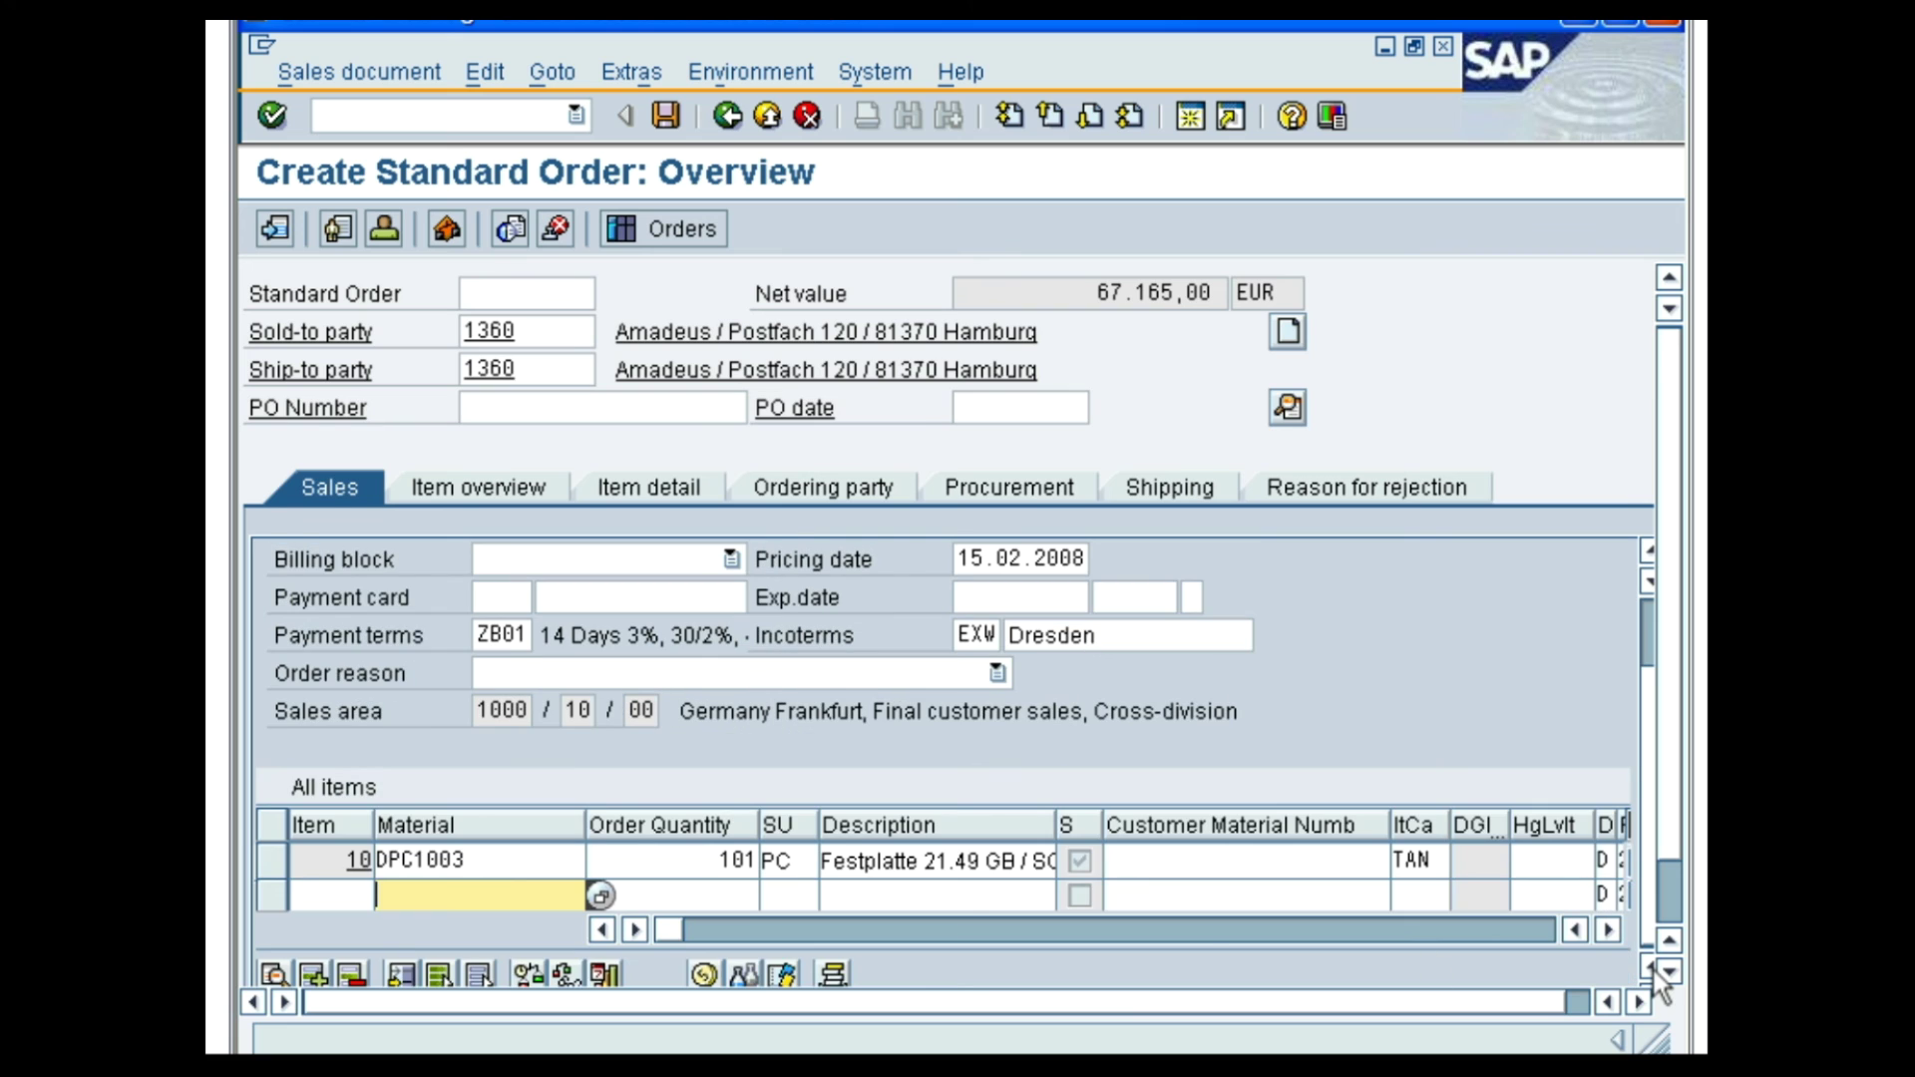
left_click(279, 862)
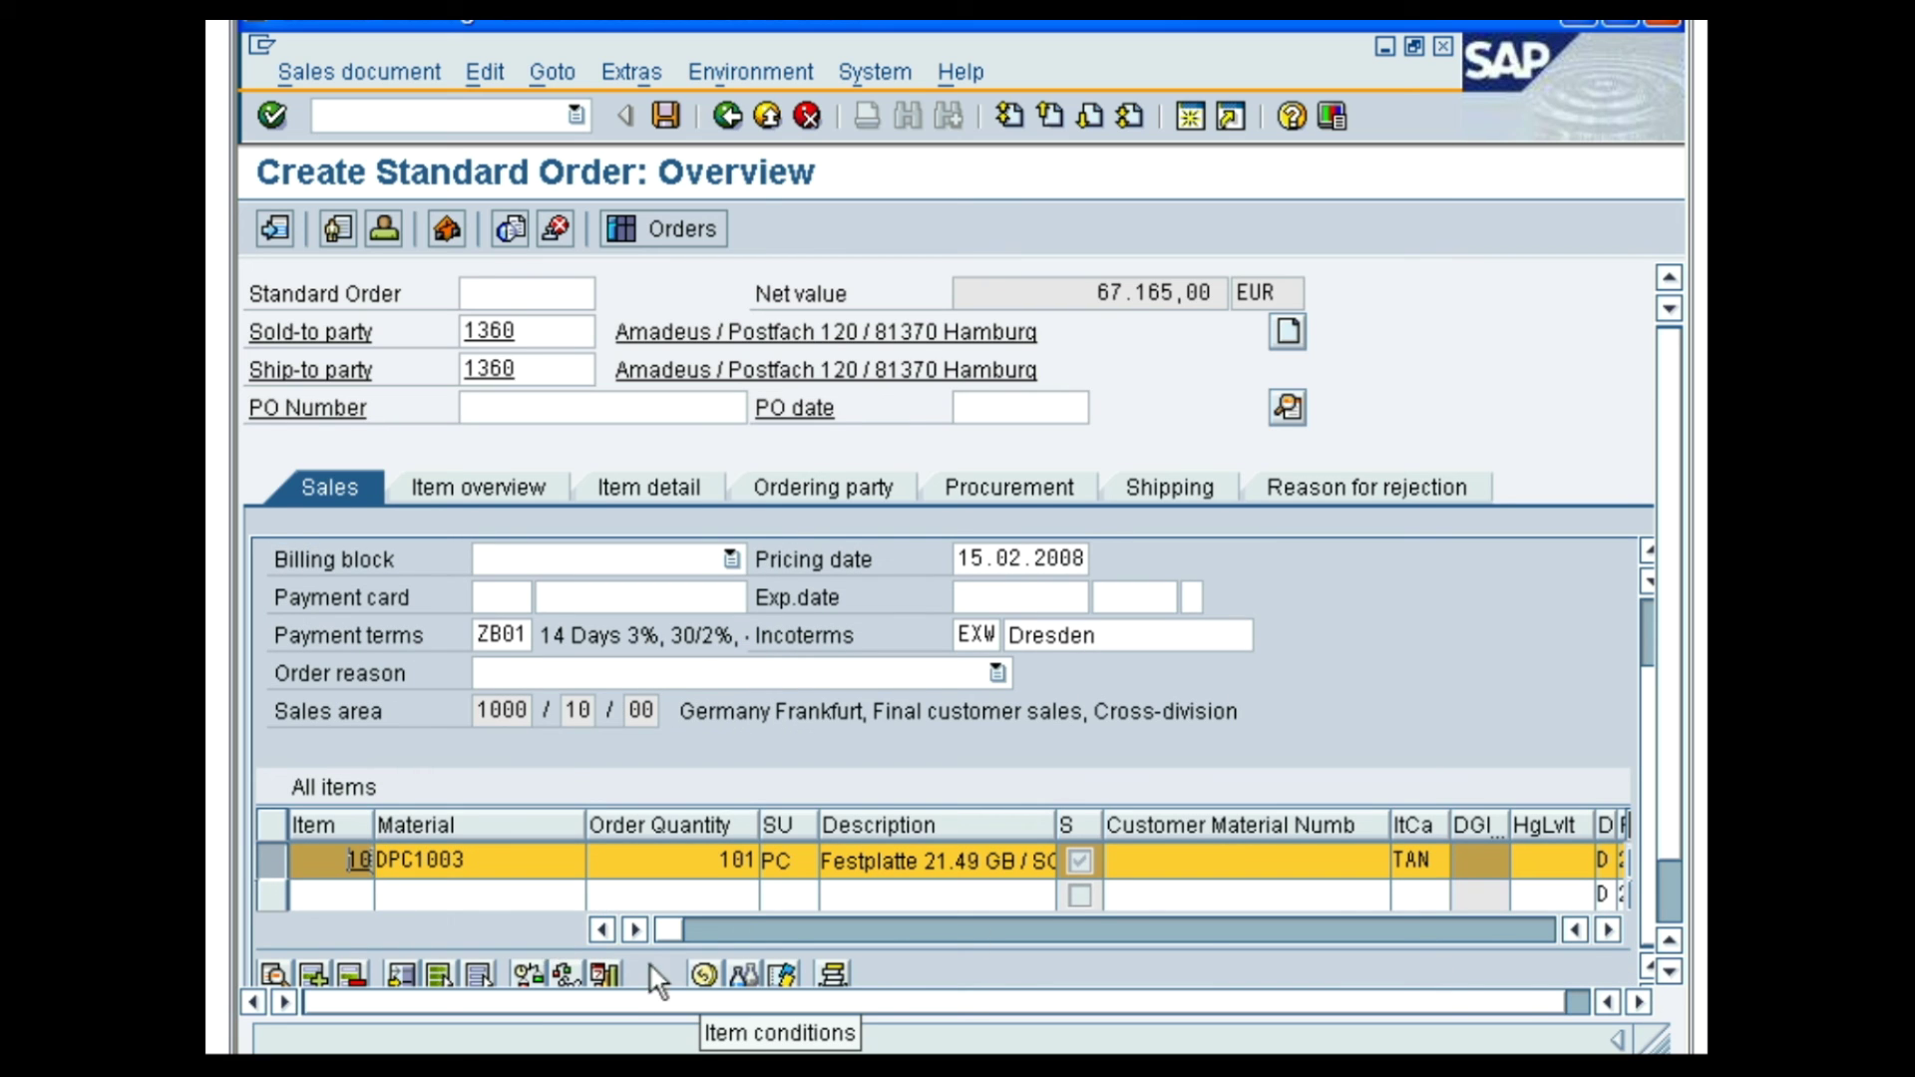
left_click(703, 974)
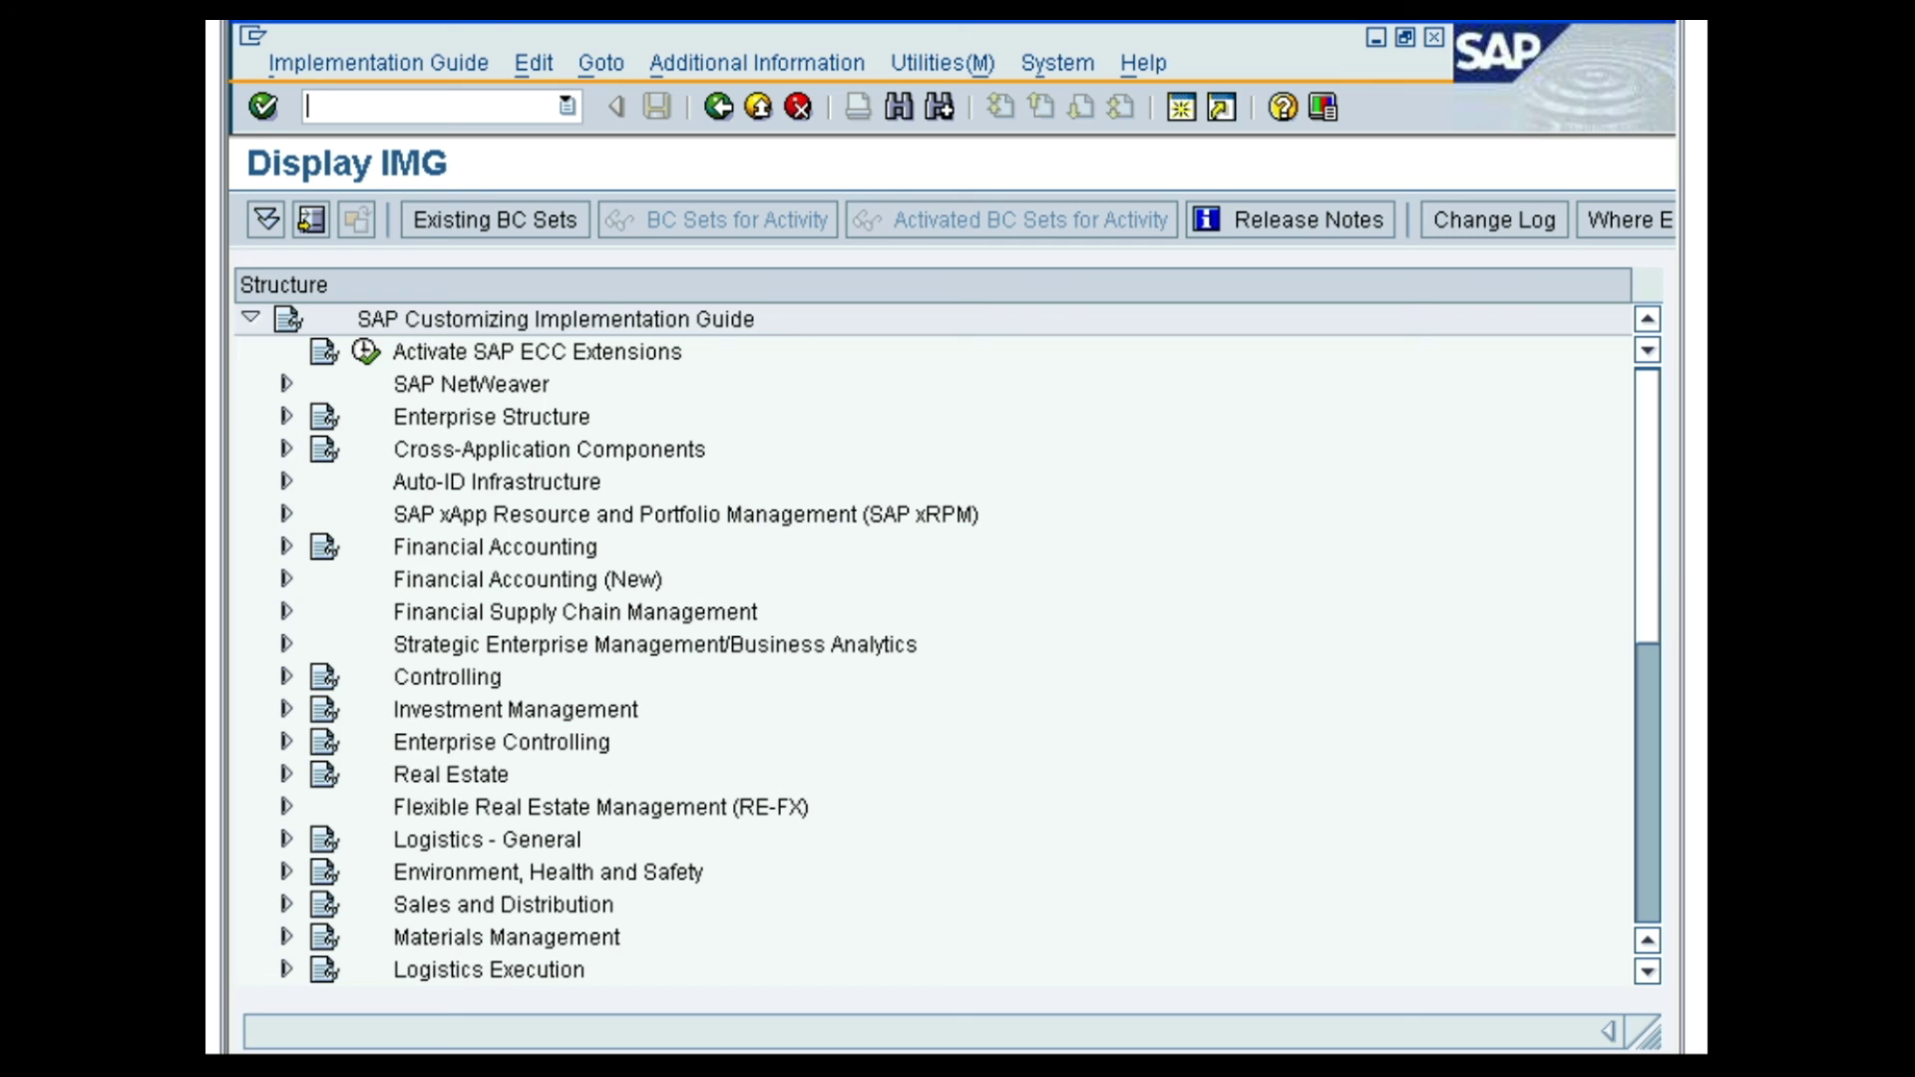
In the implementation guide, open Maintain Condition Types from the pricing control settings under Sales and Distribution, Basic Functions
left_click(286, 903)
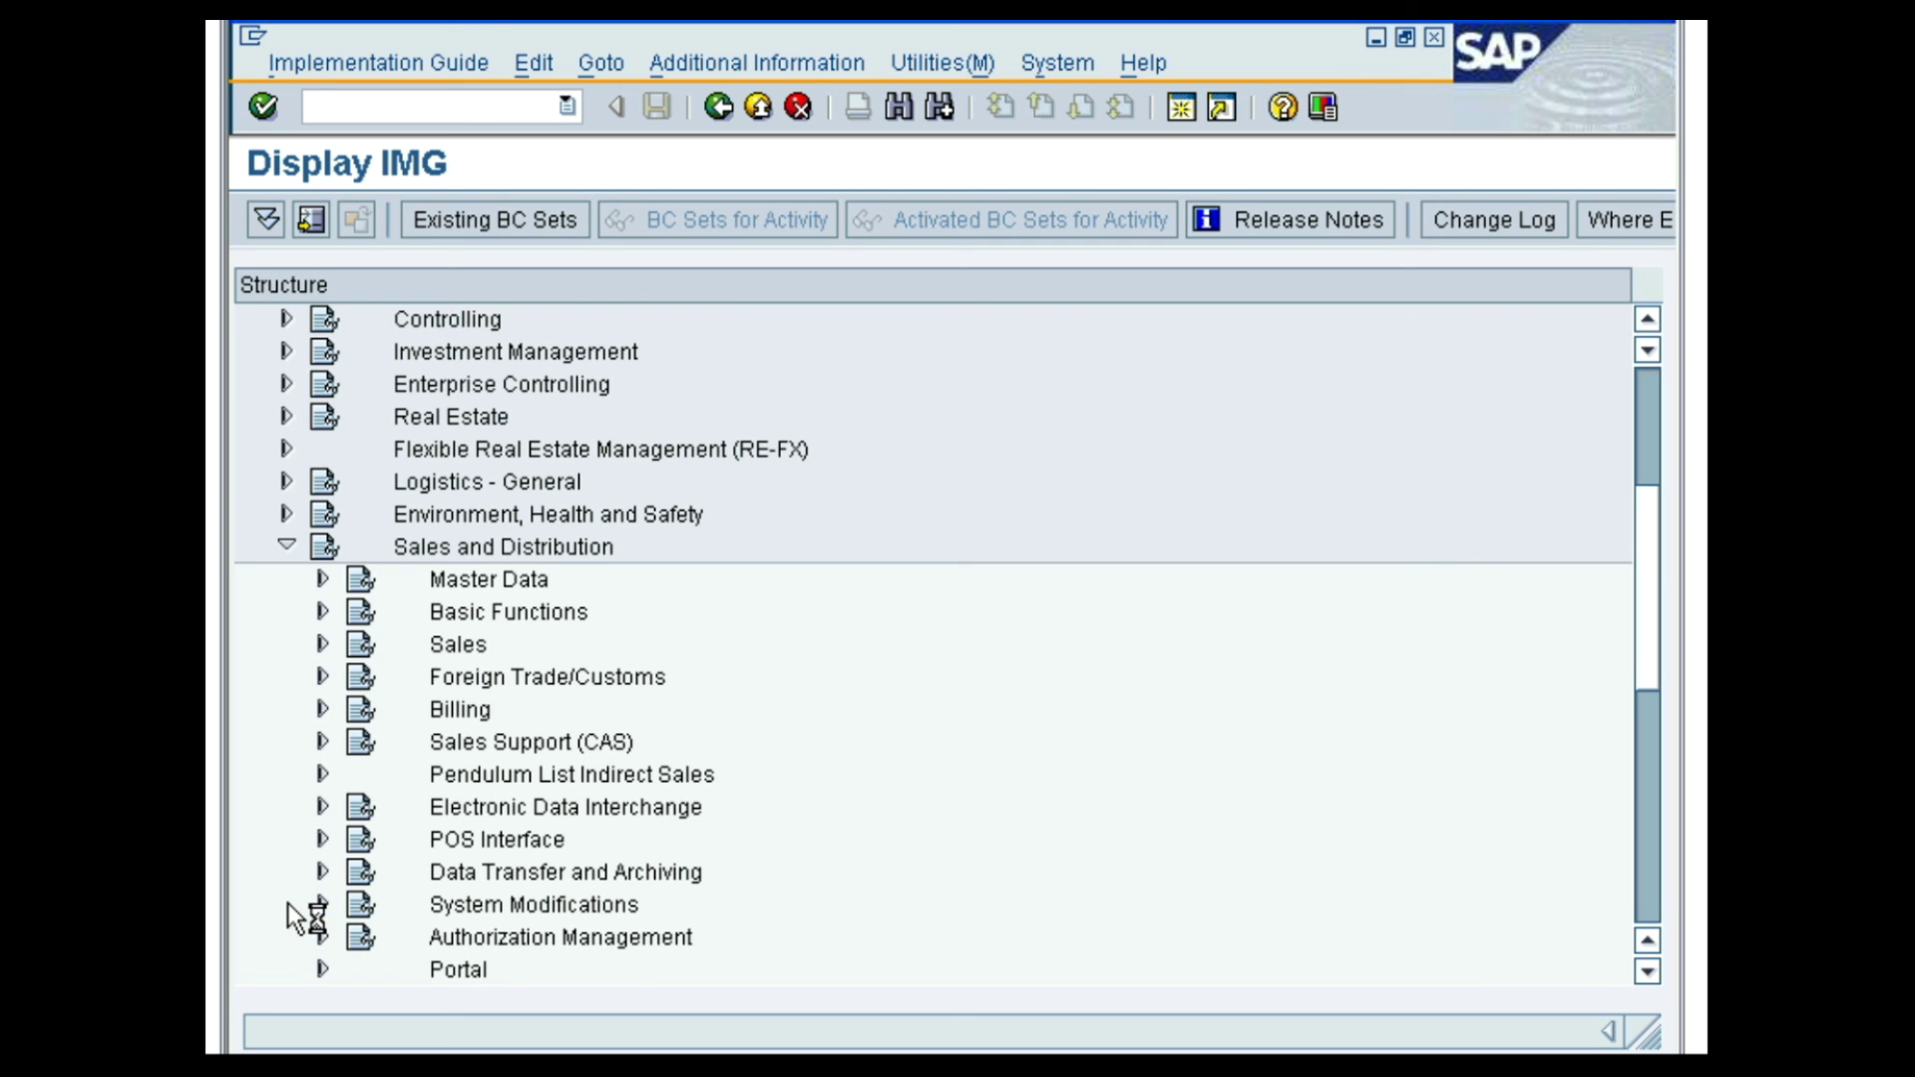
left_click(322, 612)
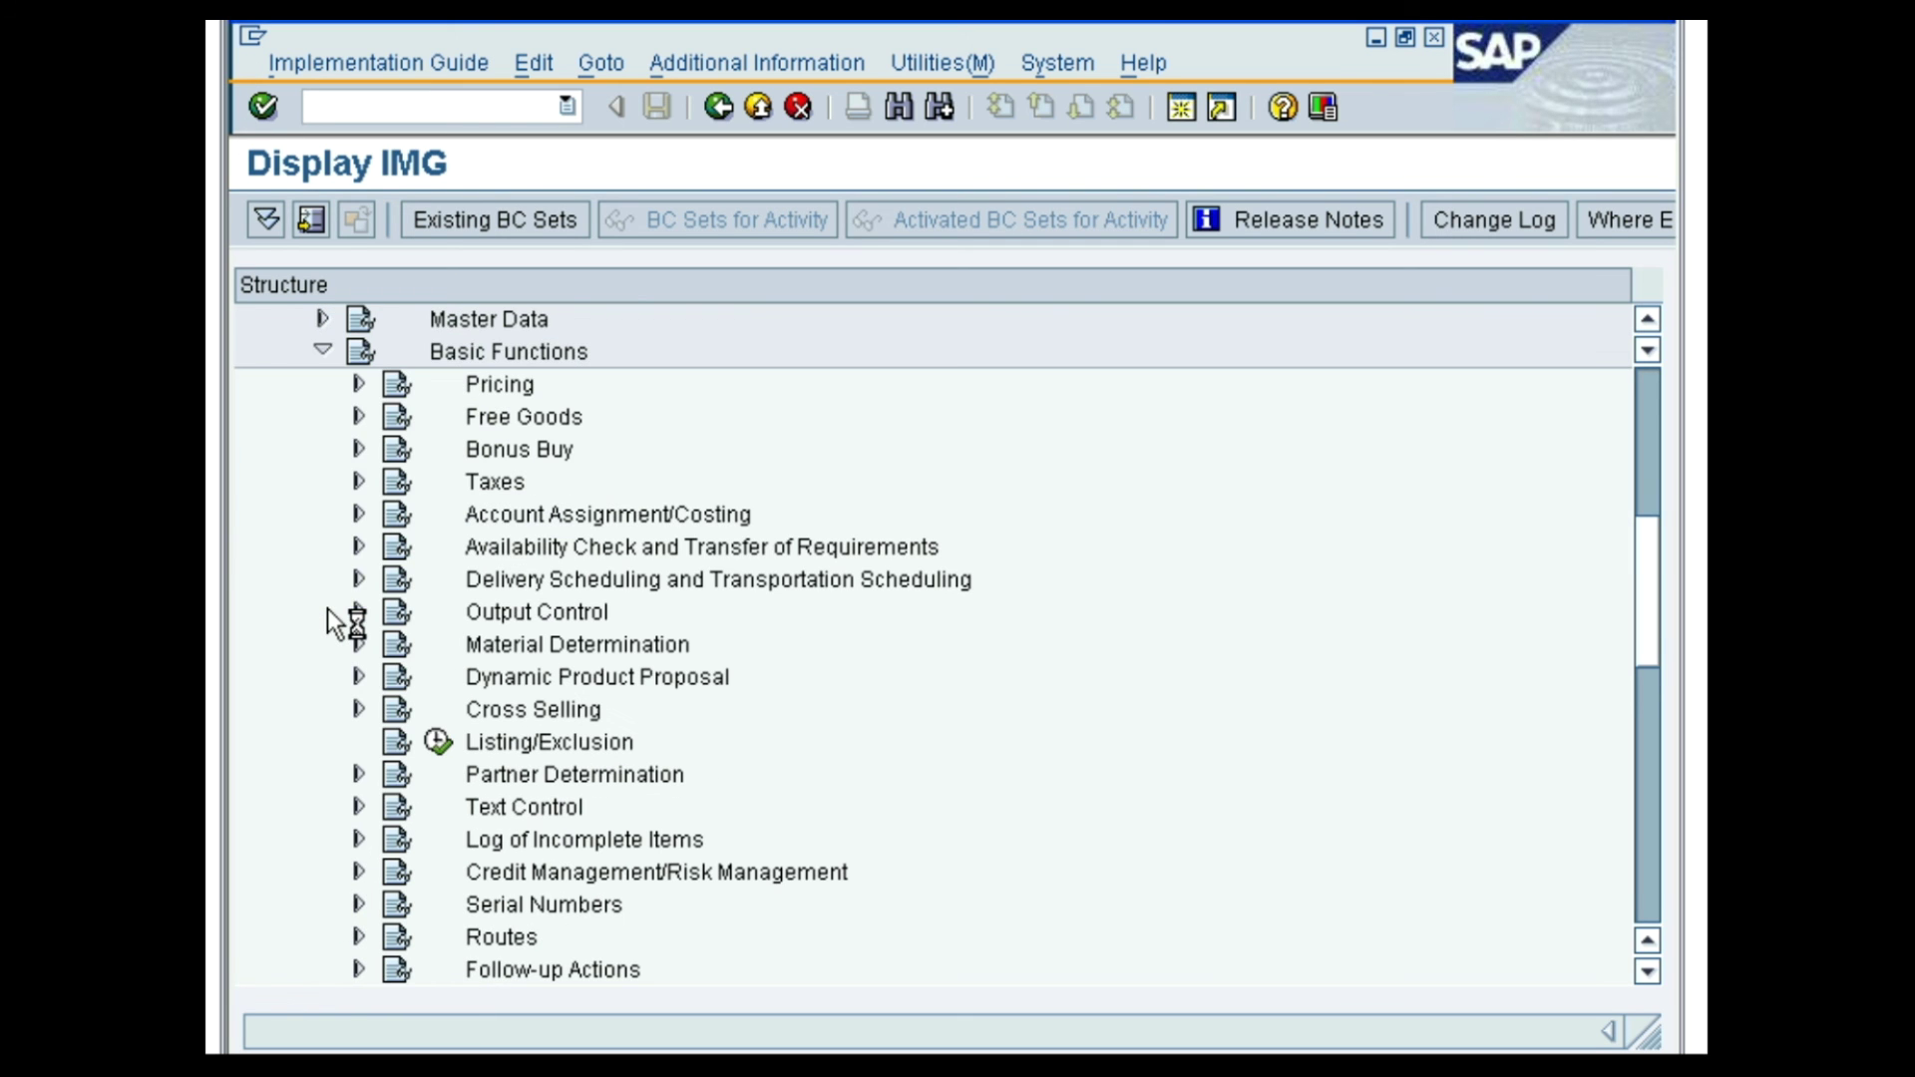
left_click(359, 386)
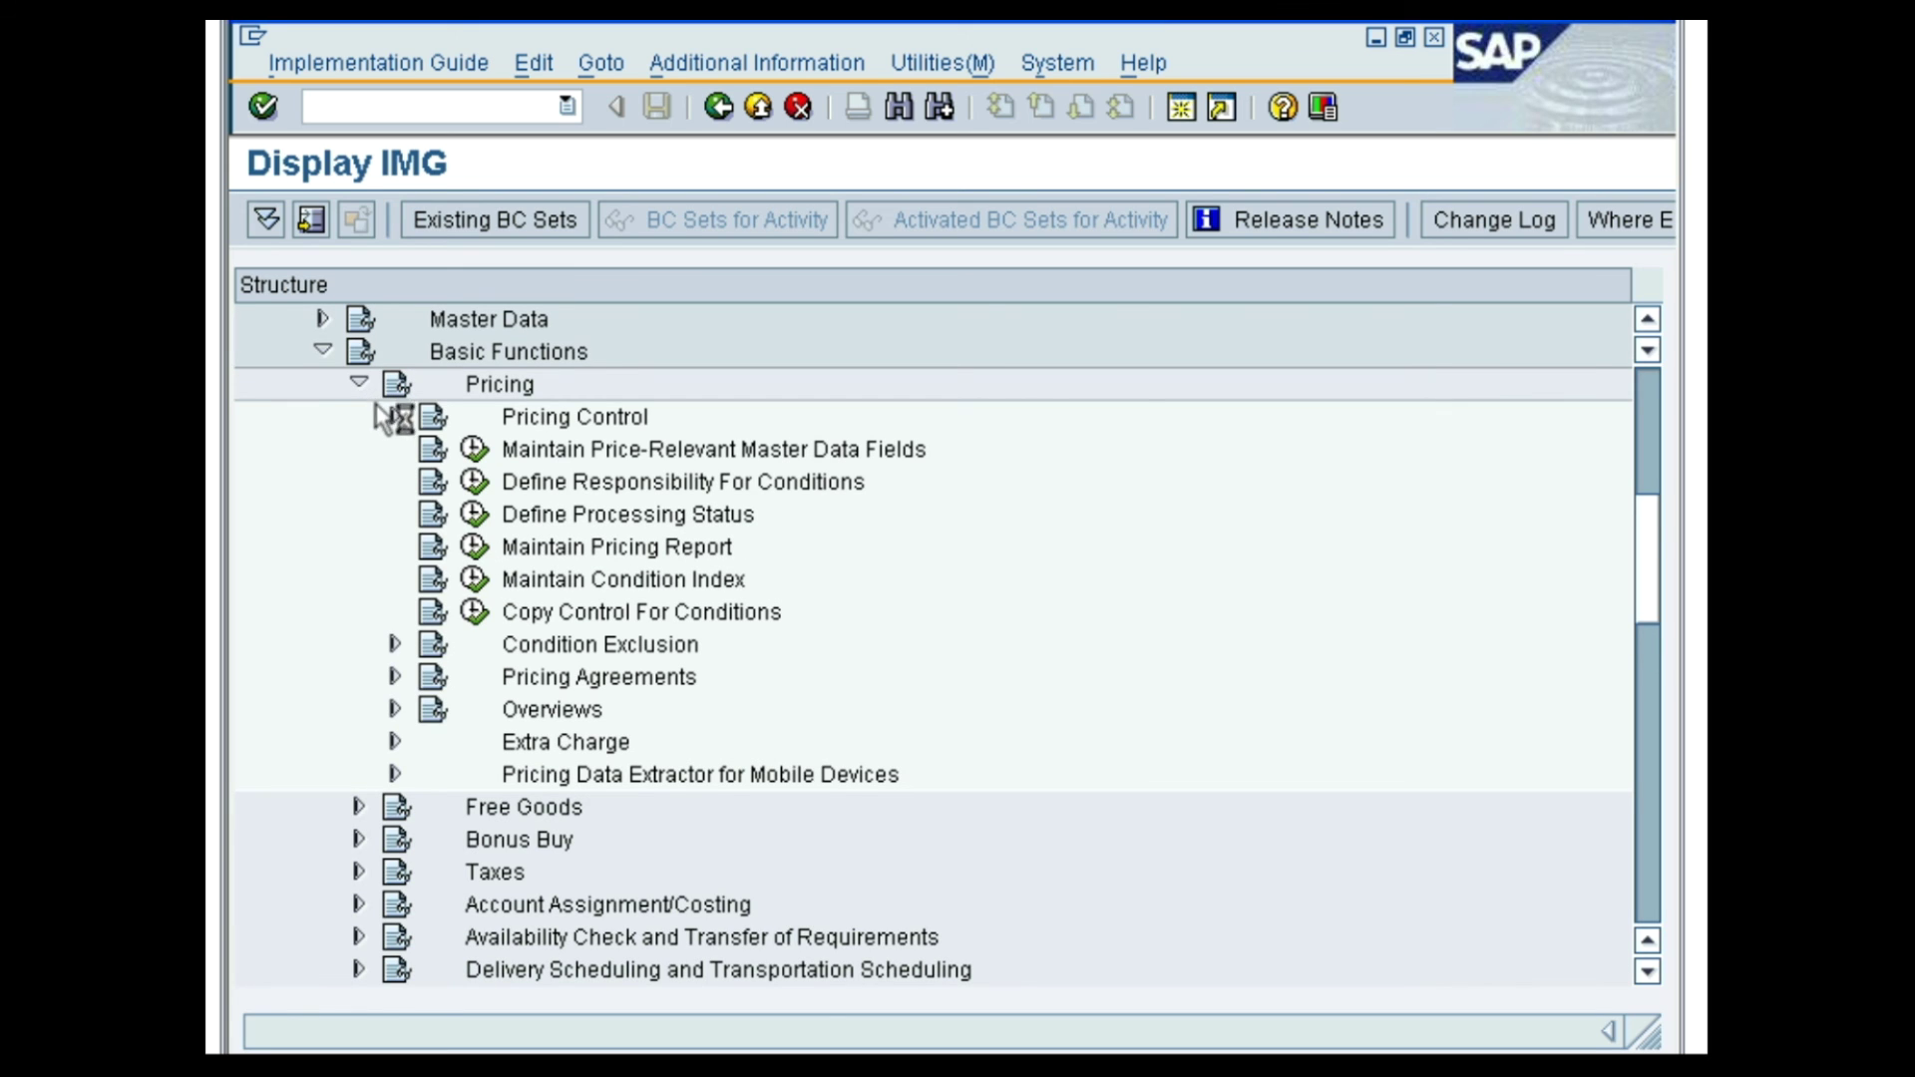
left_click(395, 417)
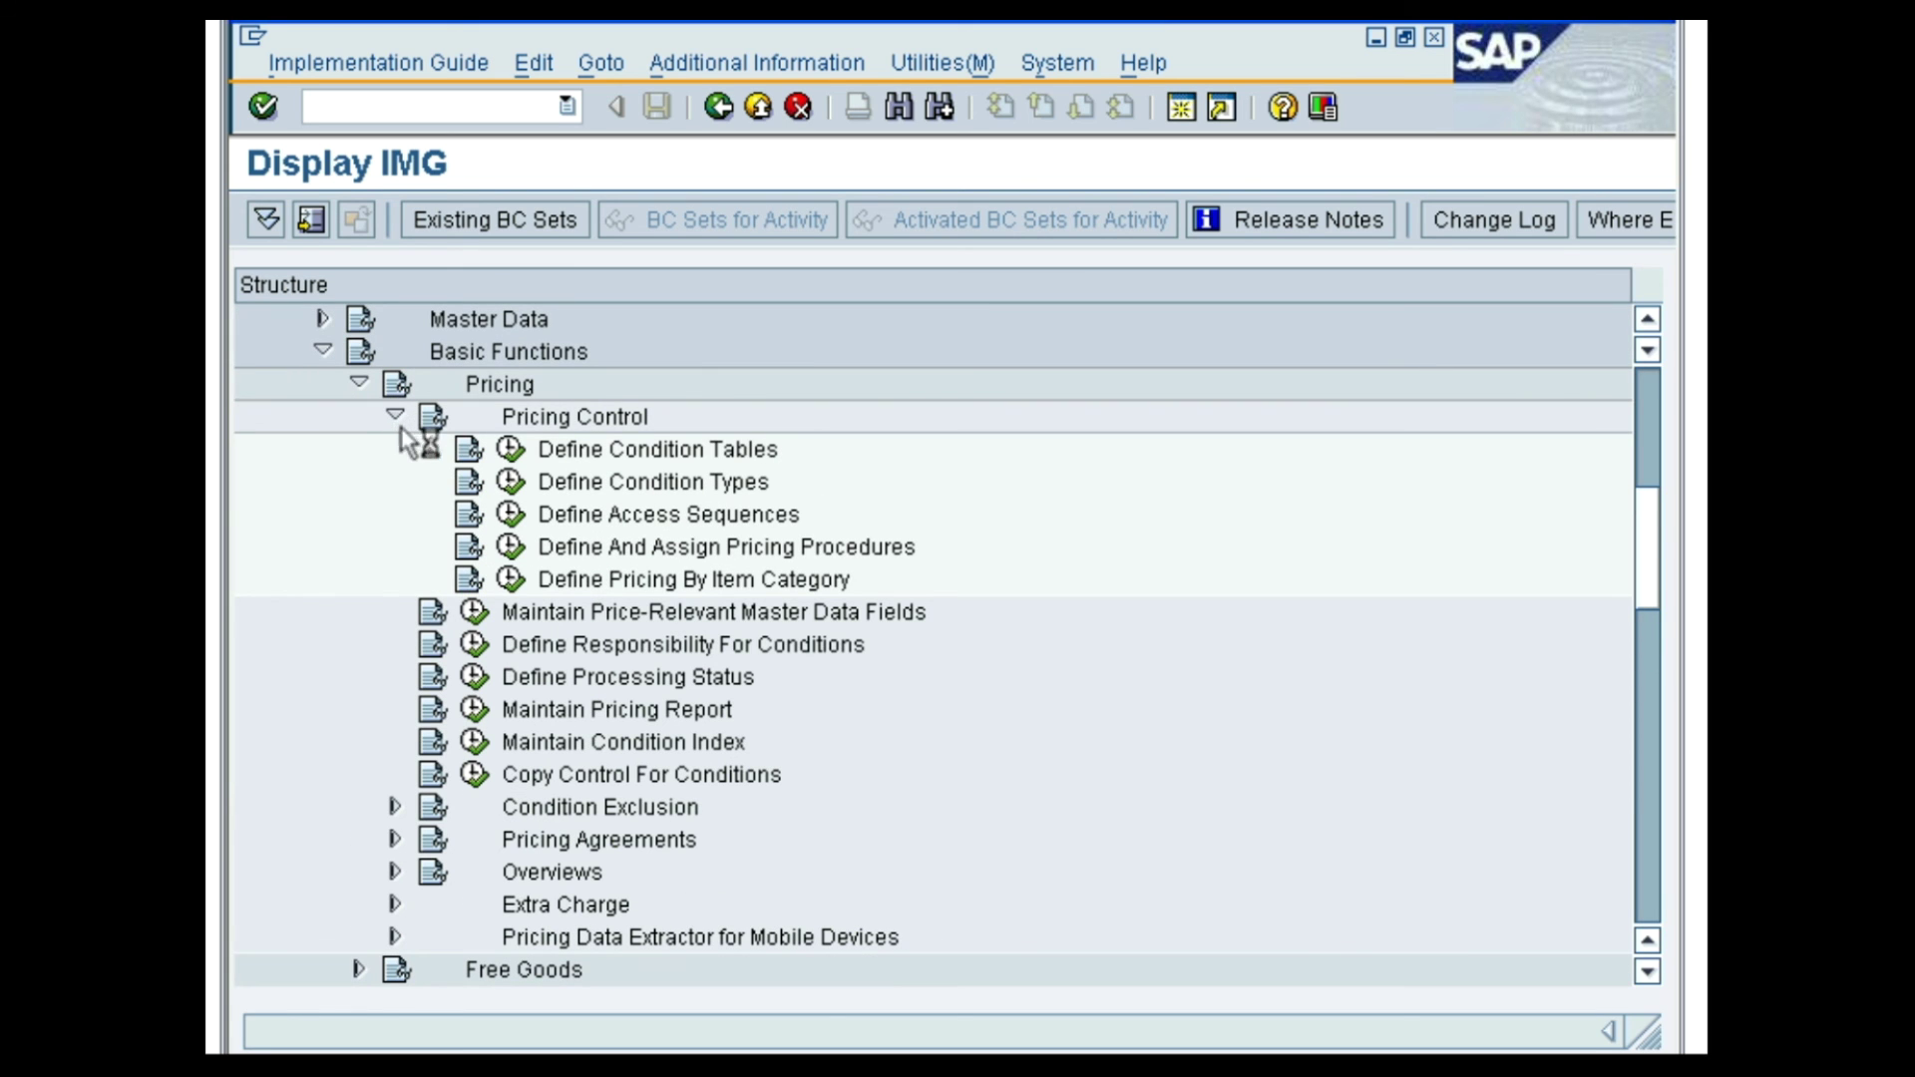
left_click(507, 485)
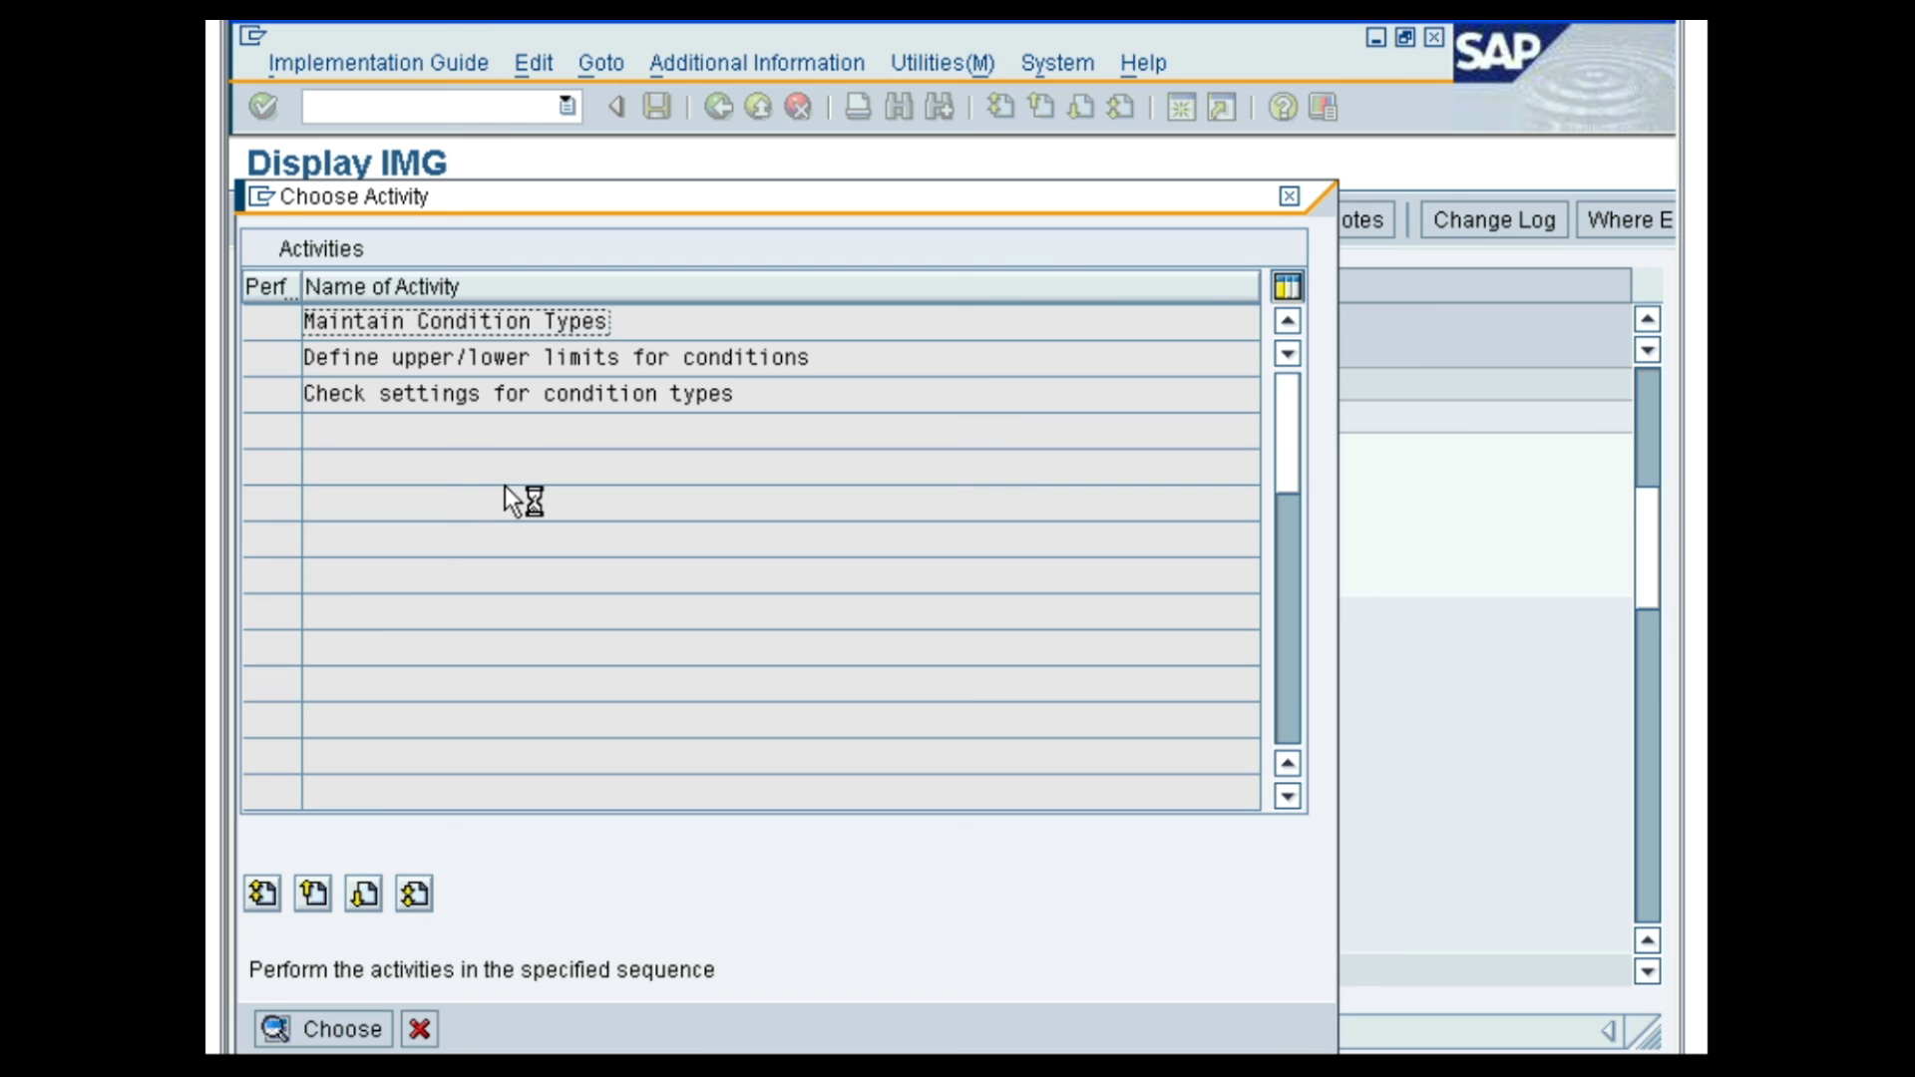
double_click(479, 321)
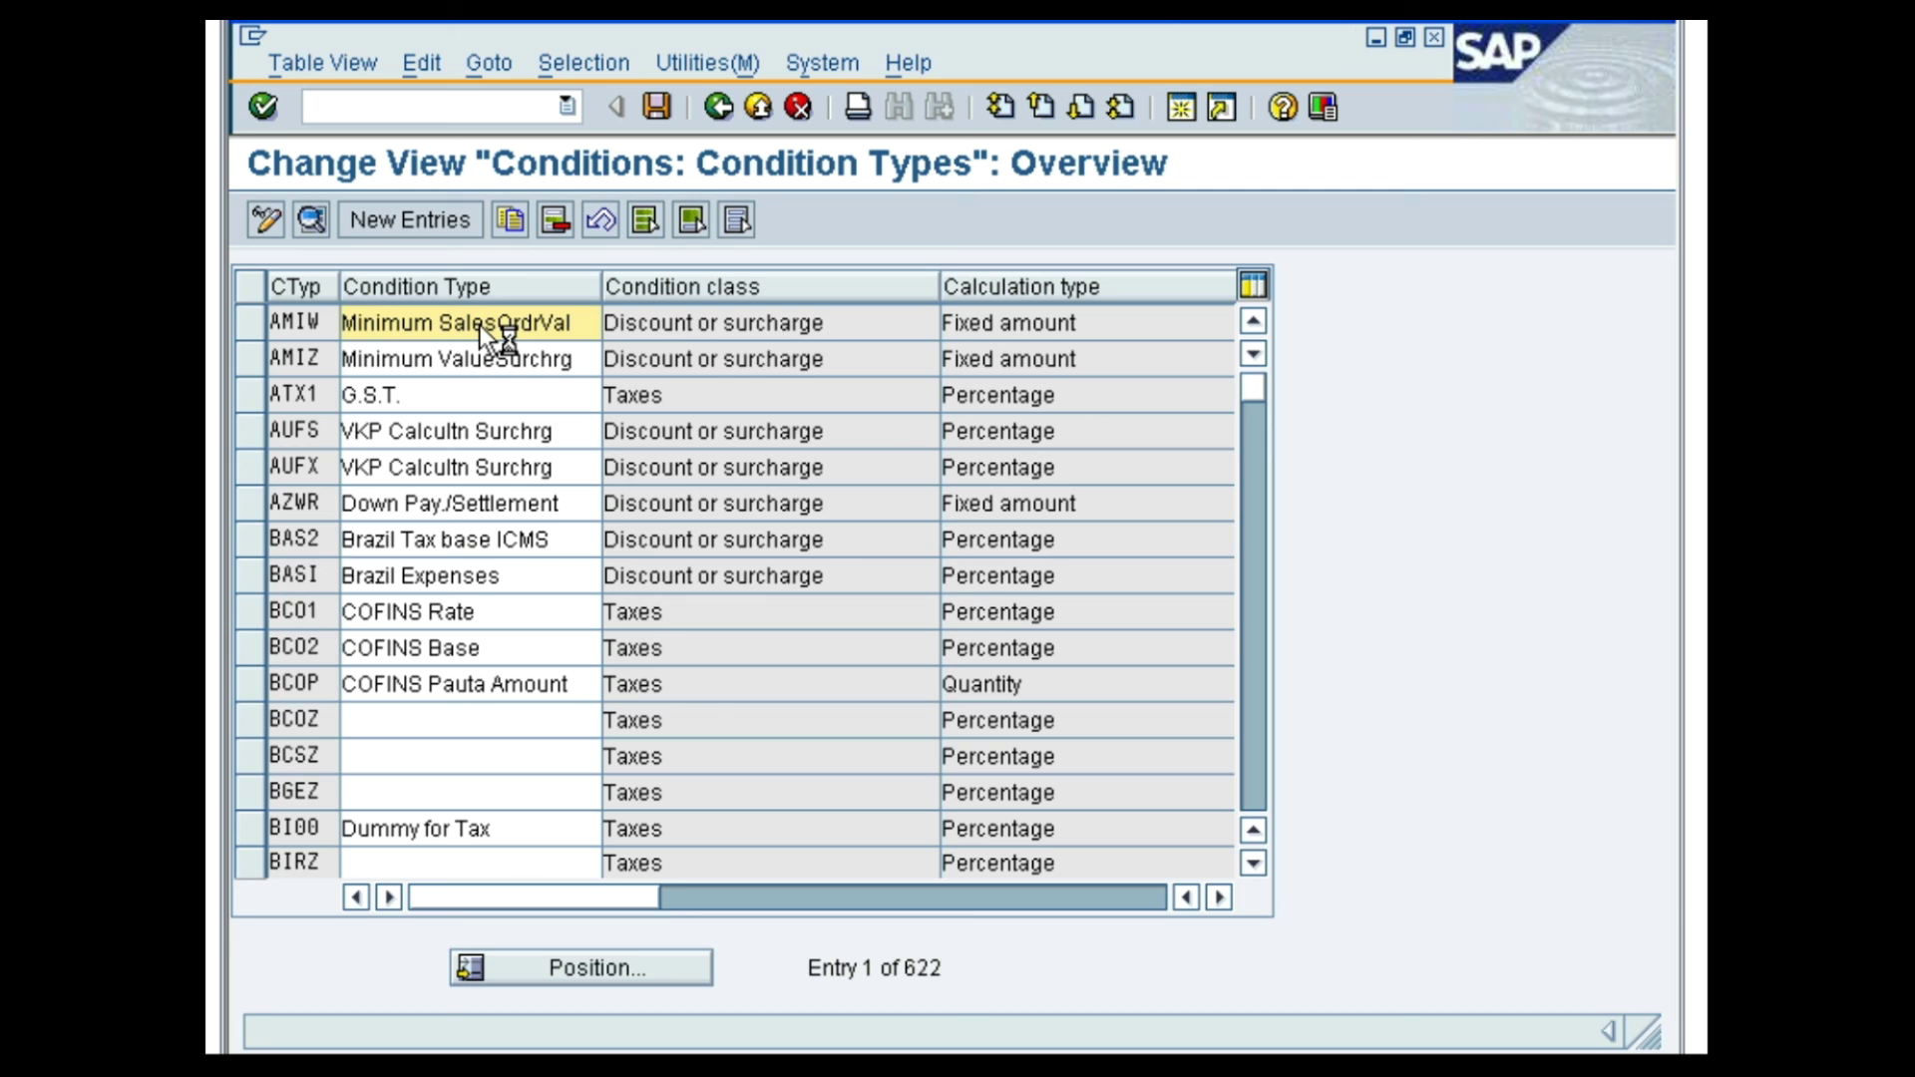
Locate condition type K007 in the condition types overview and open its details
left_click(588, 966)
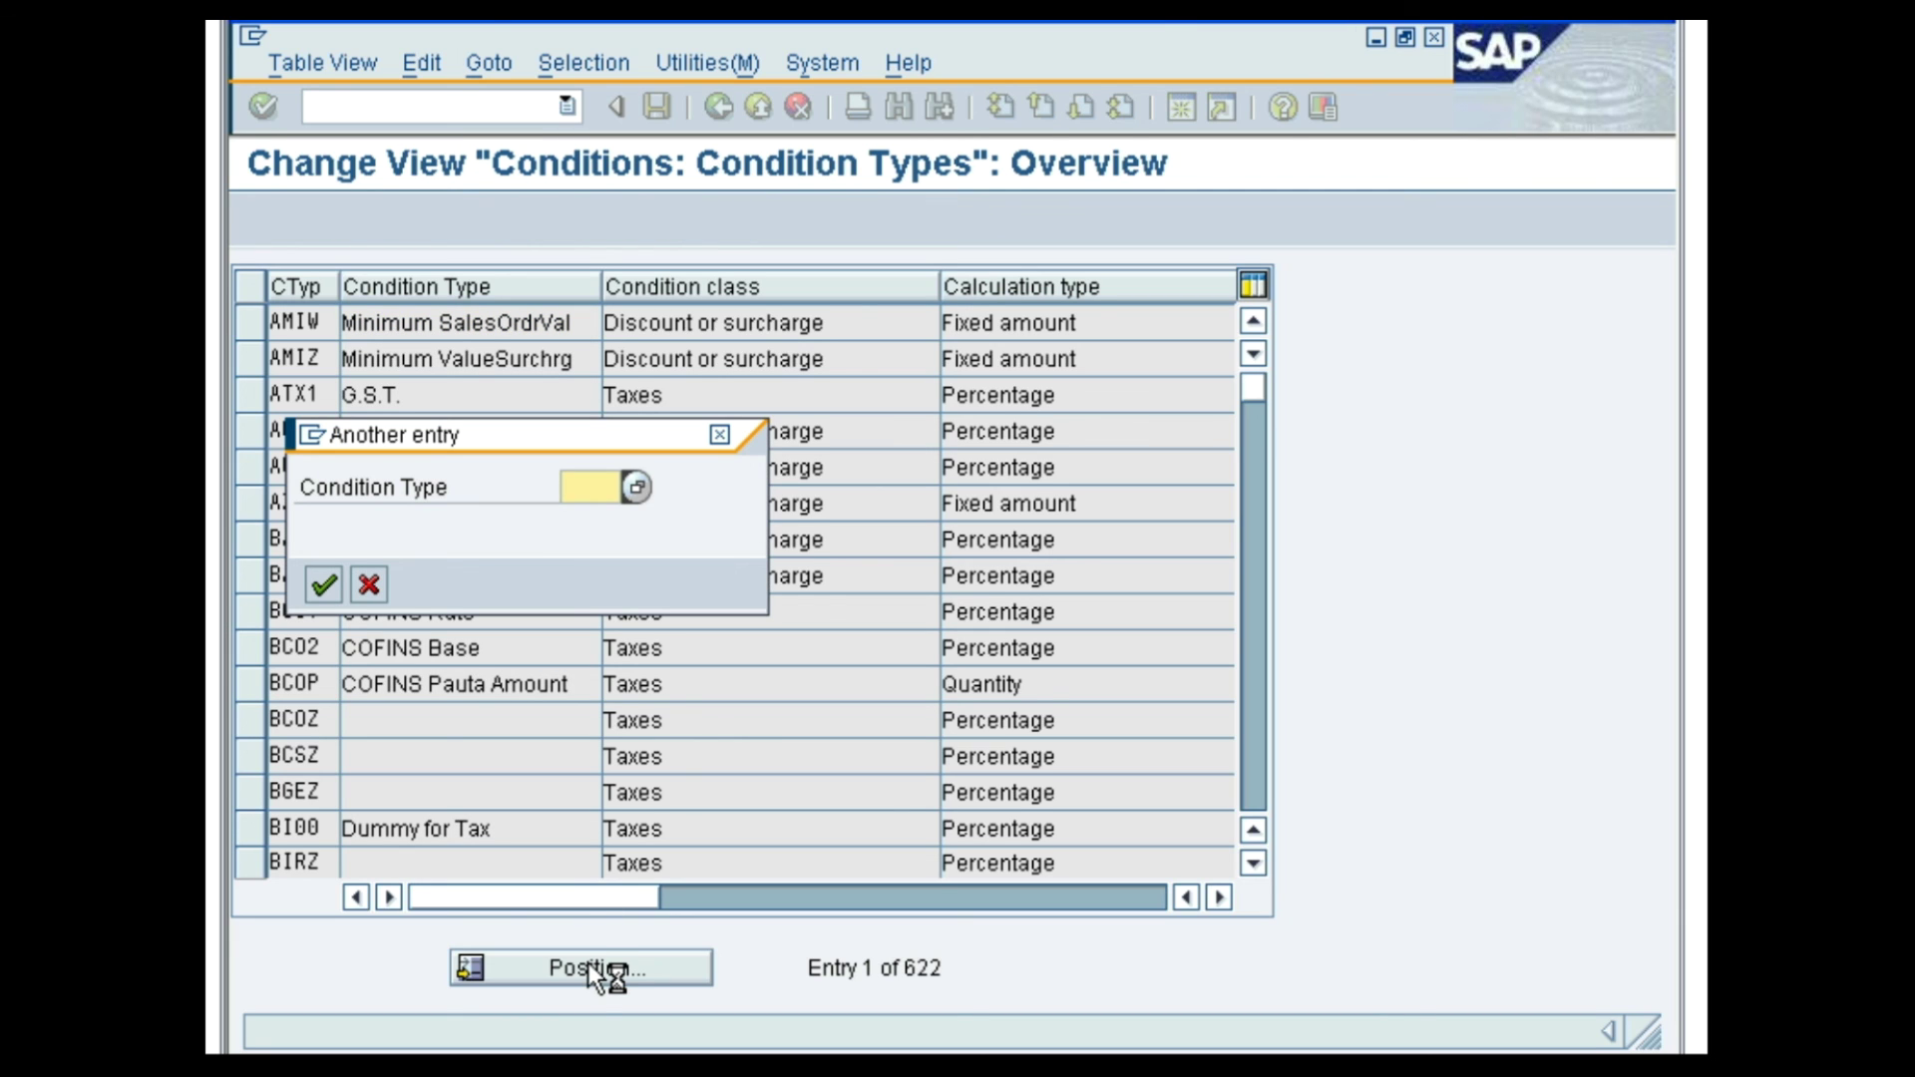
type("k007")
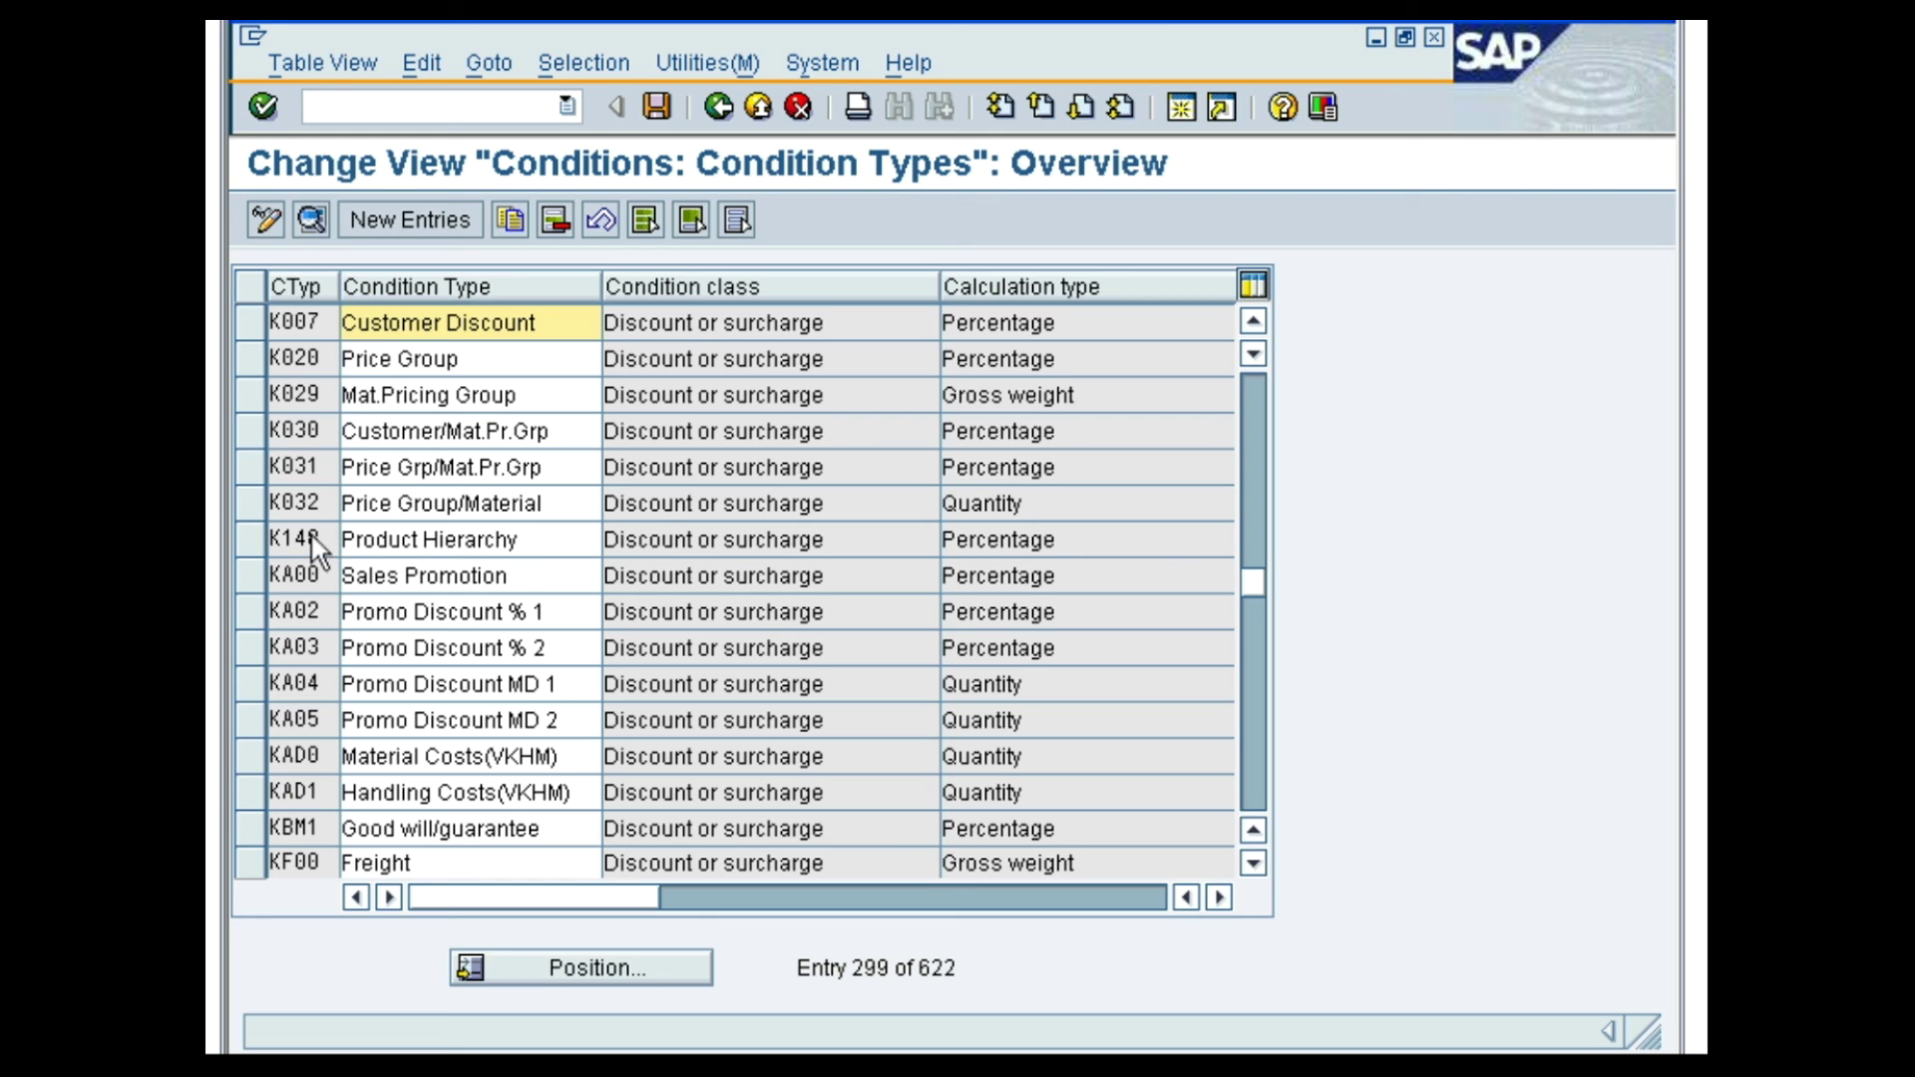
left_click(249, 319)
left_click(311, 218)
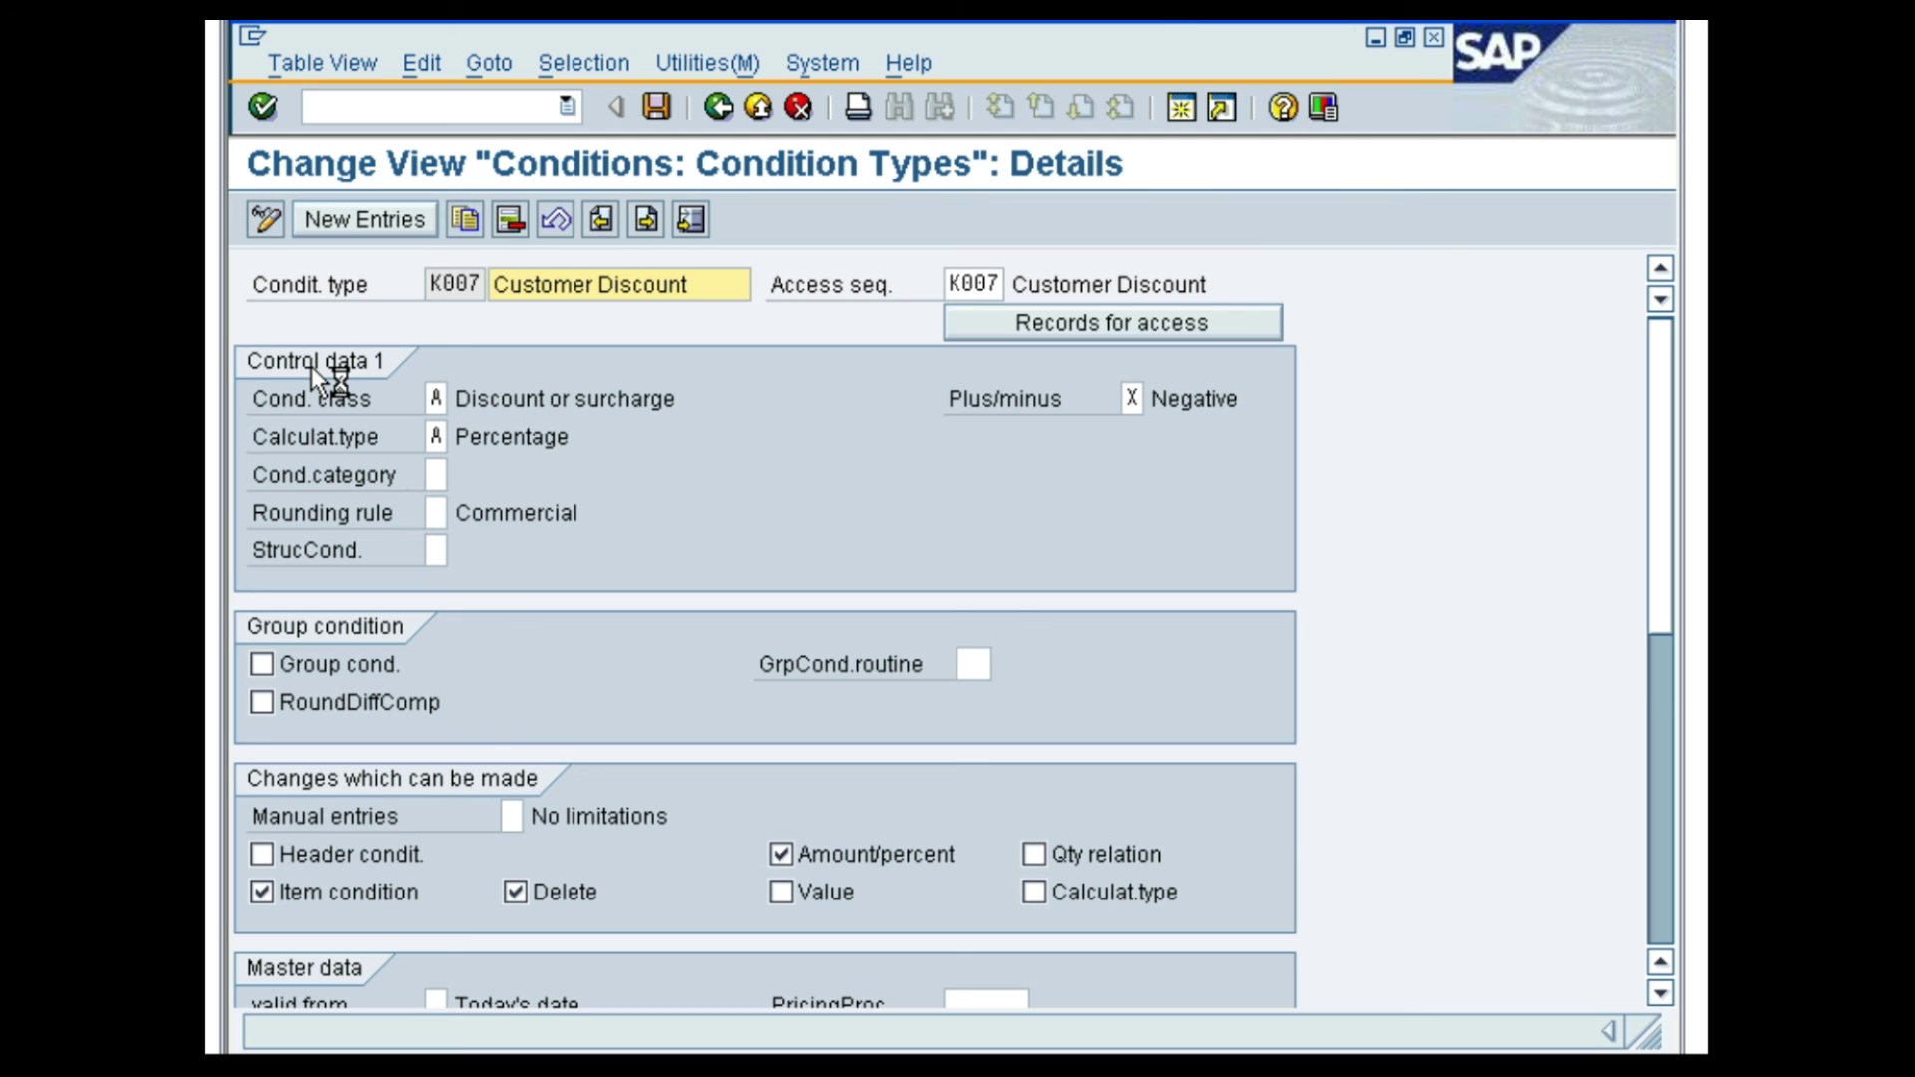
Review the available calculation types for K007 without changing the setting, and examine its master data and scale settings
left_click(439, 435)
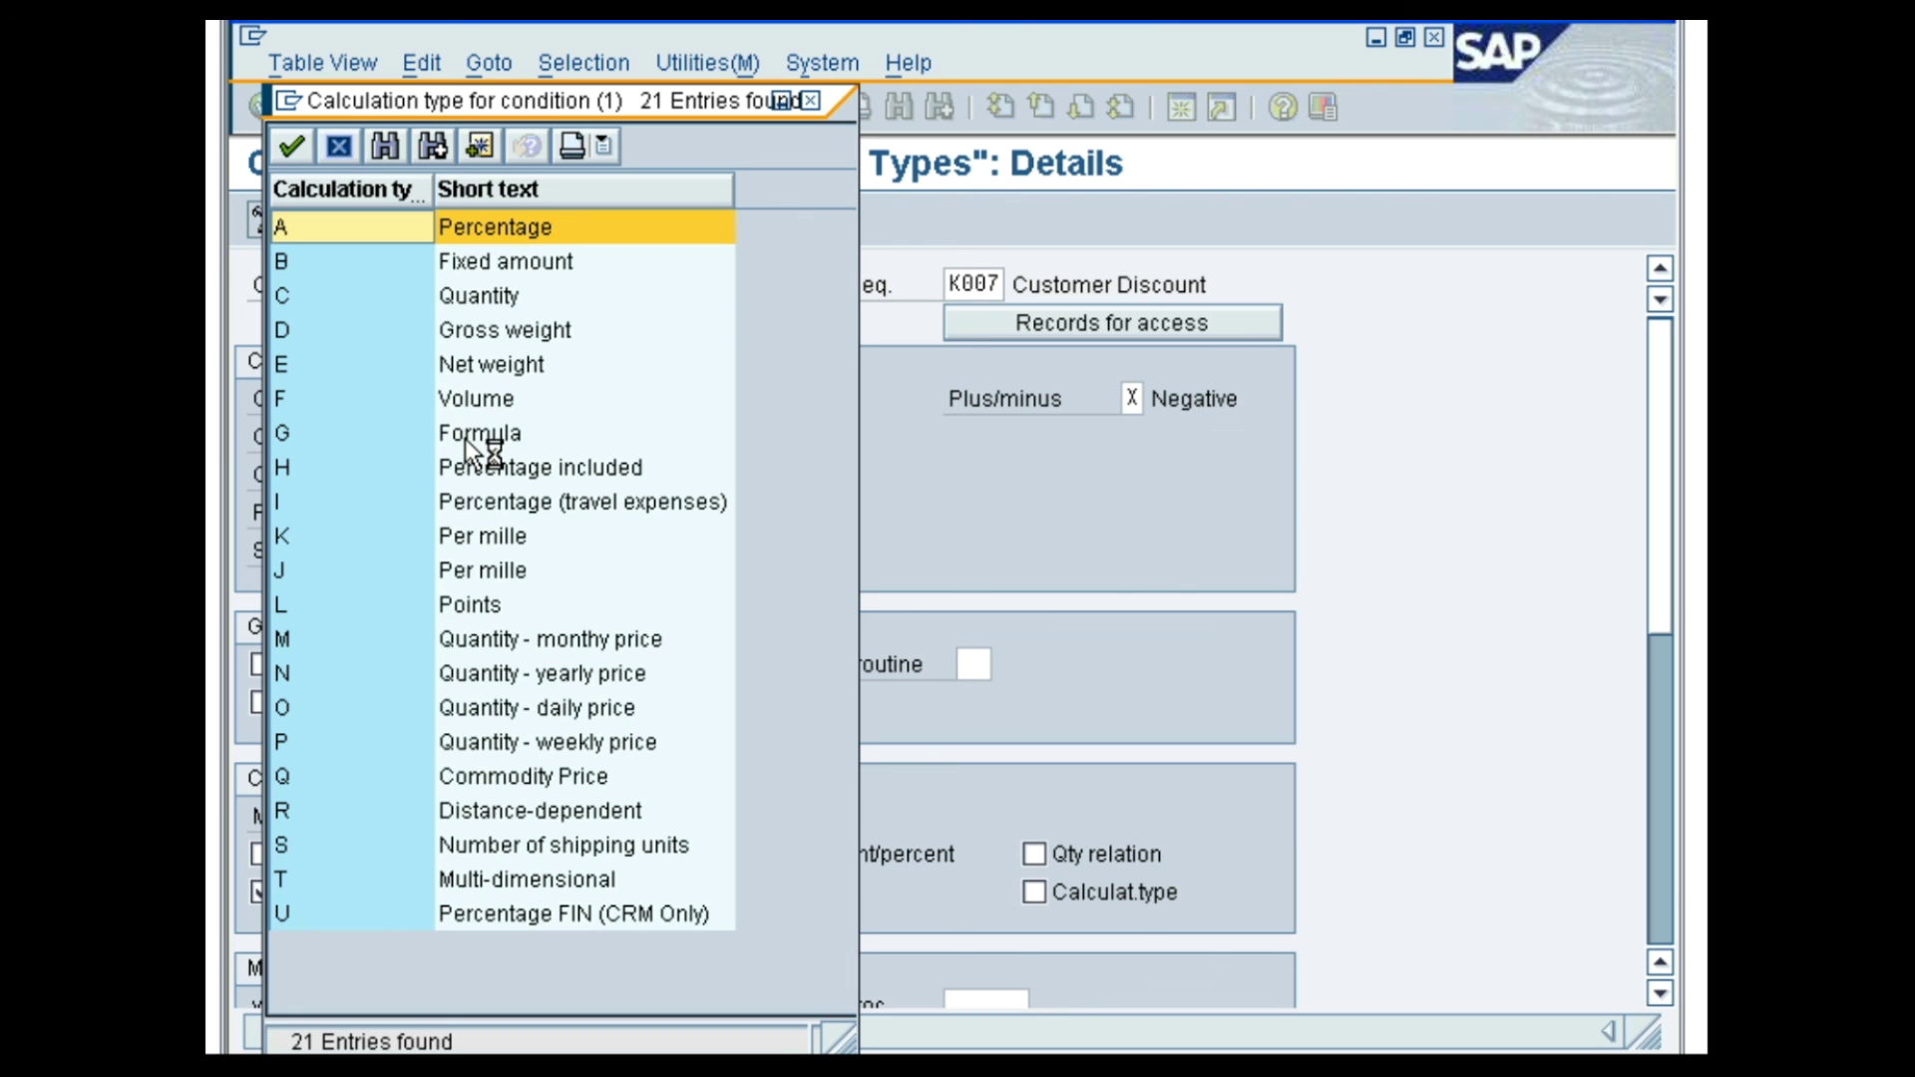
left_click(339, 144)
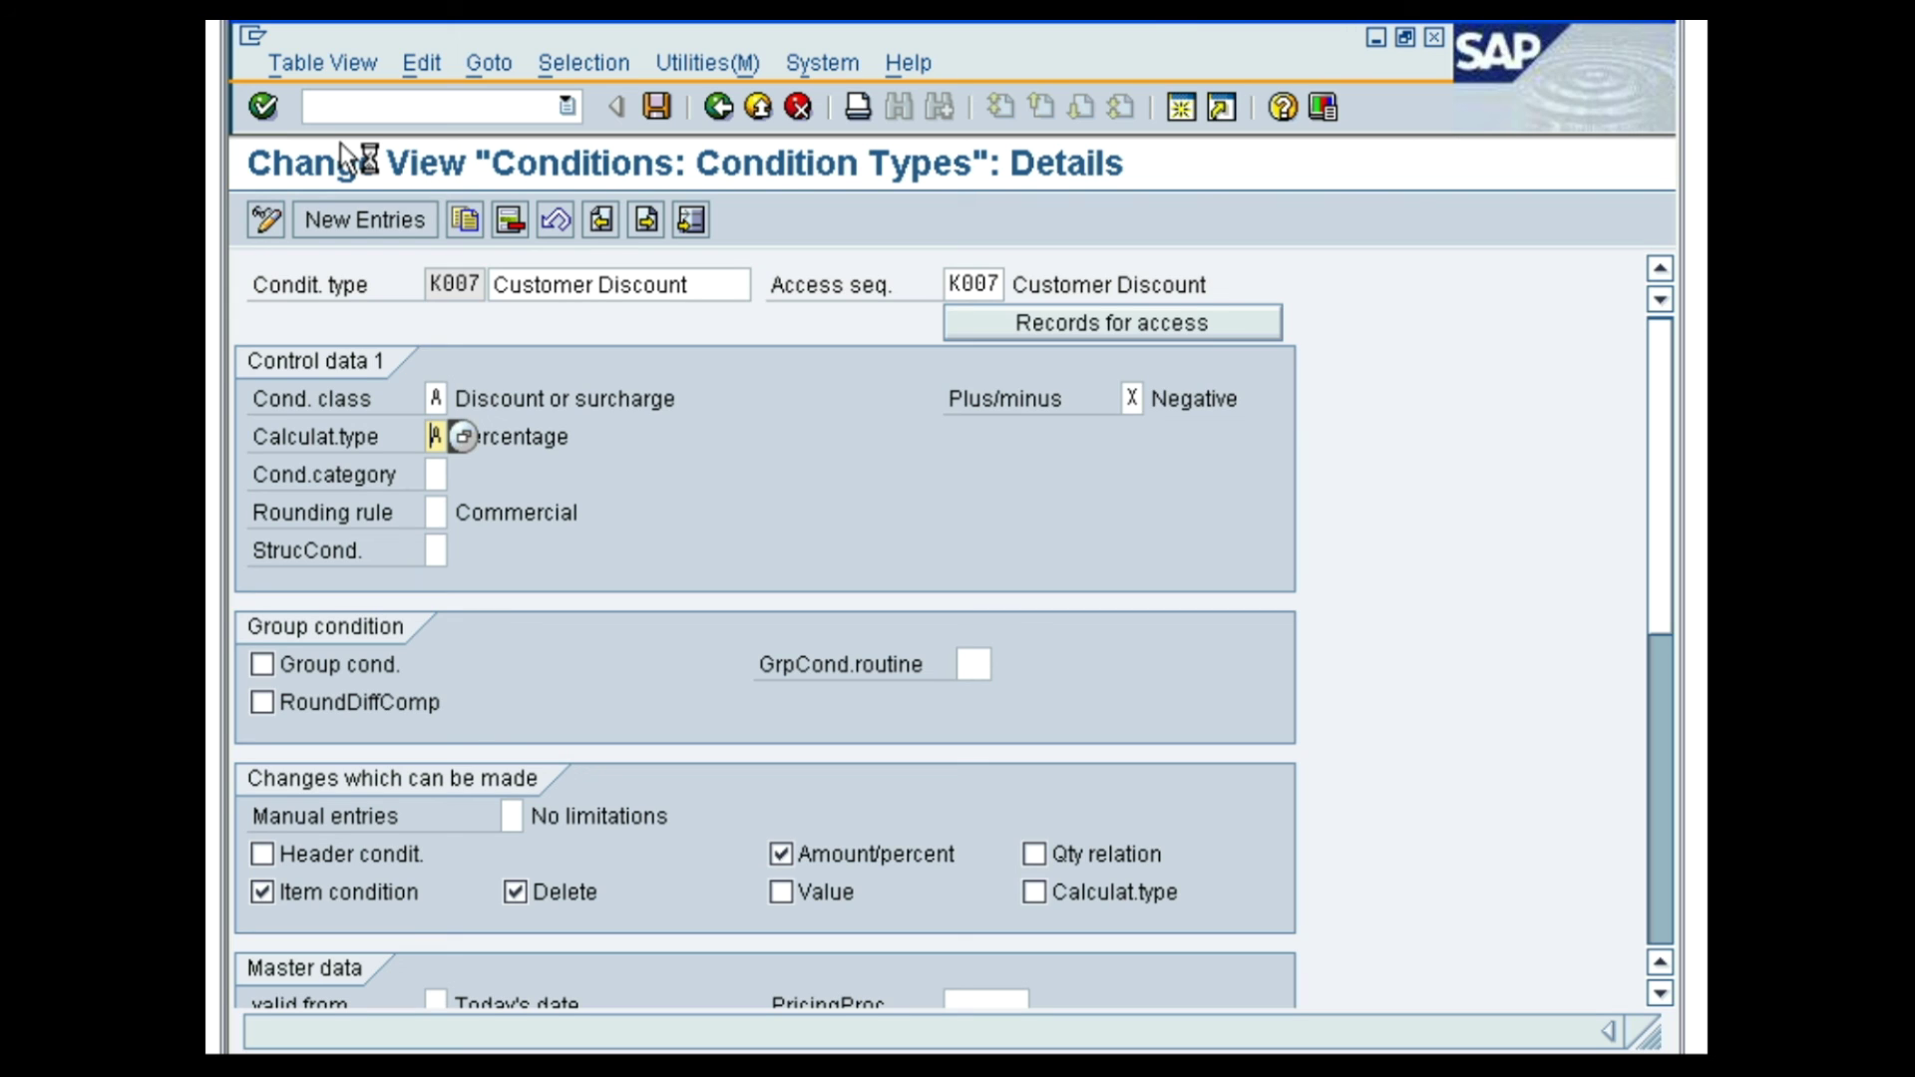
left_click(1657, 994)
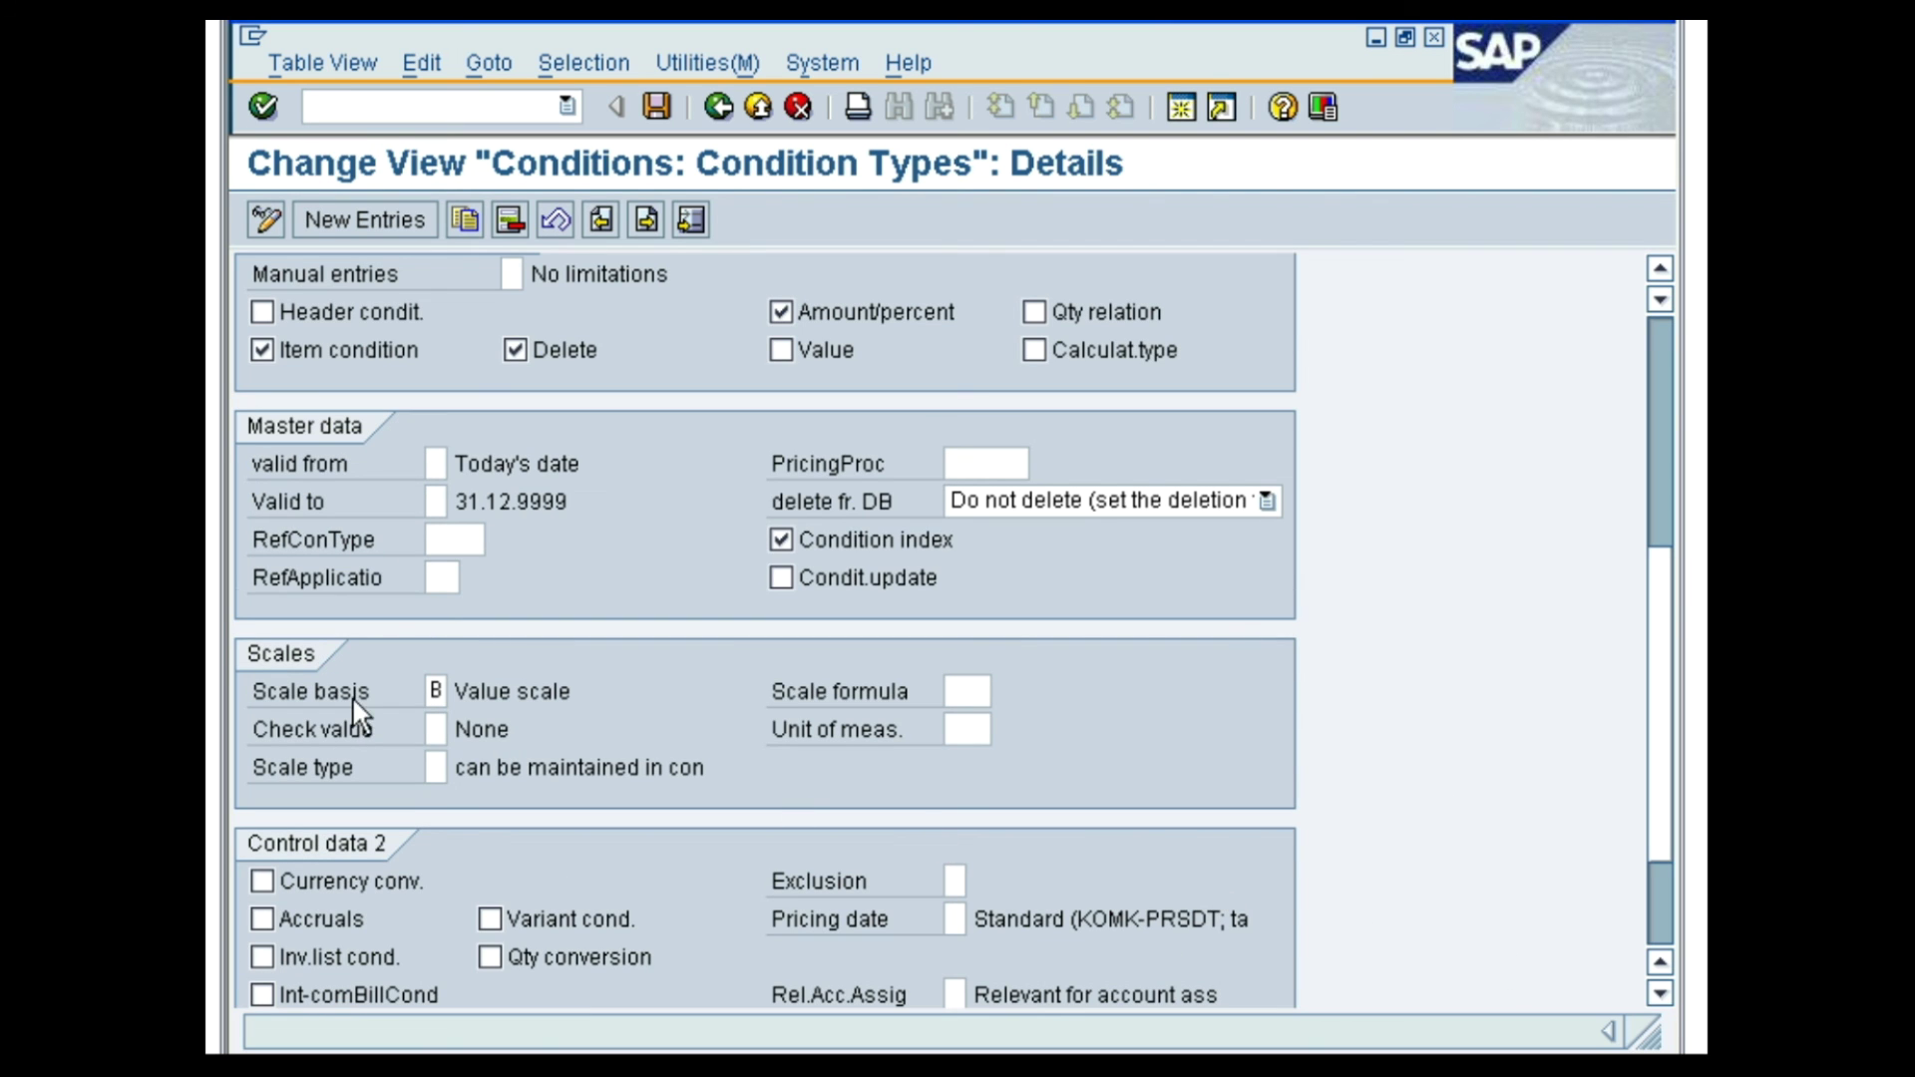